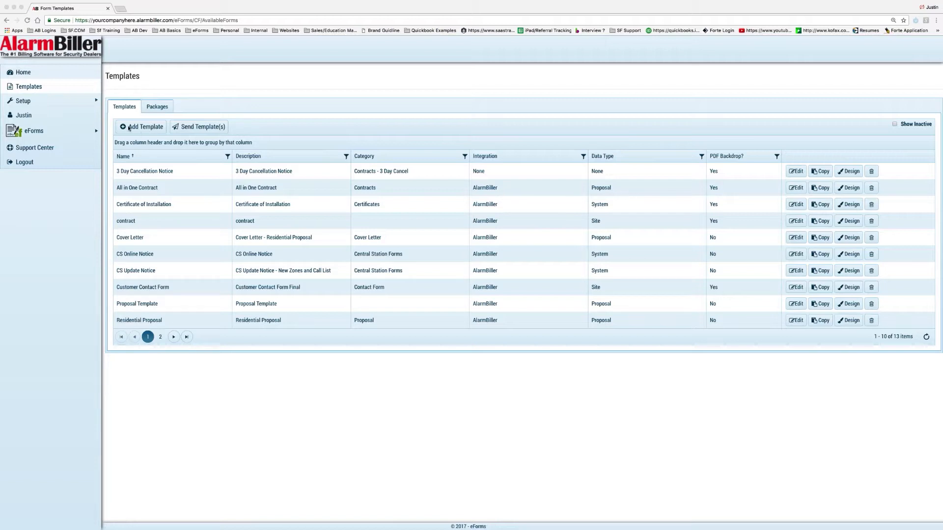
- Add a new form template and name it 'Proposal Template'
left_click(156, 129)
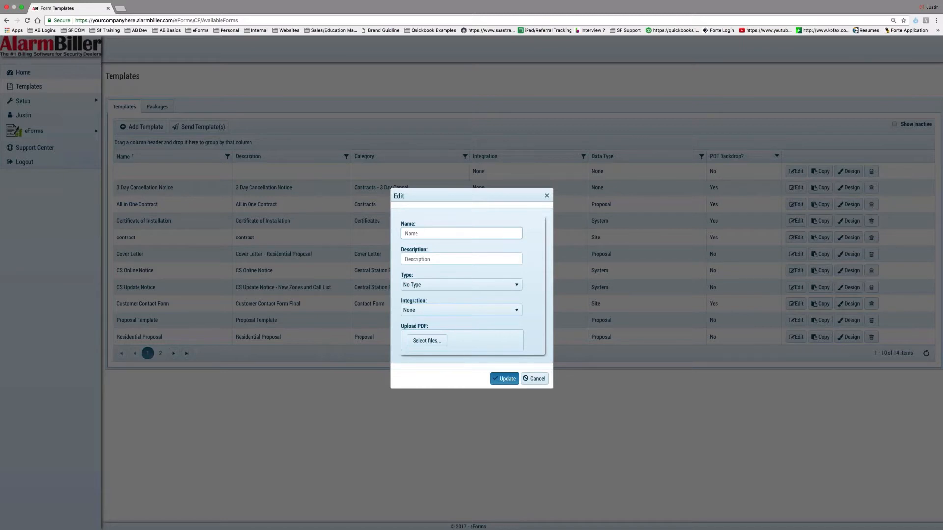
type("Props")
key("BackSpace")
key("BackSpace")
key("BackSpace")
type("posal Template")
left_click(414, 310)
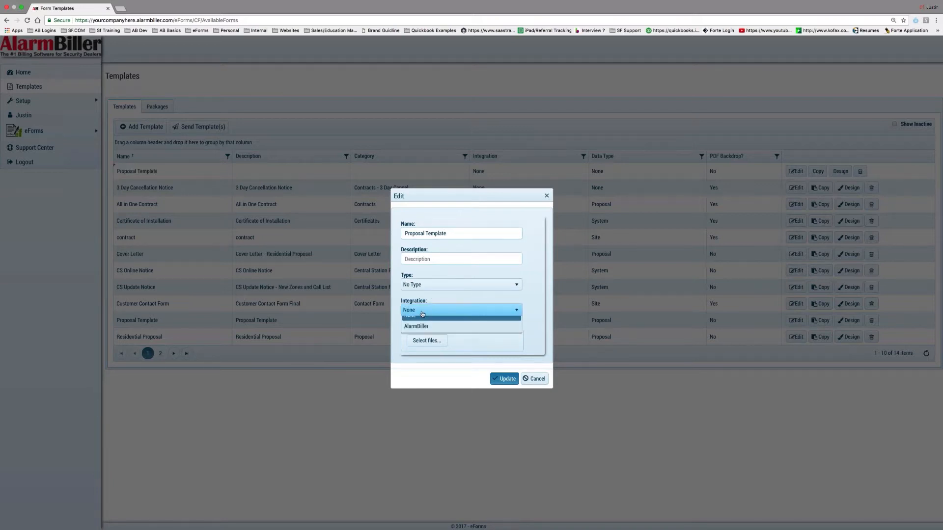
- Set the template's integration to AlarmBiller so its data type becomes Proposal
left_click(428, 335)
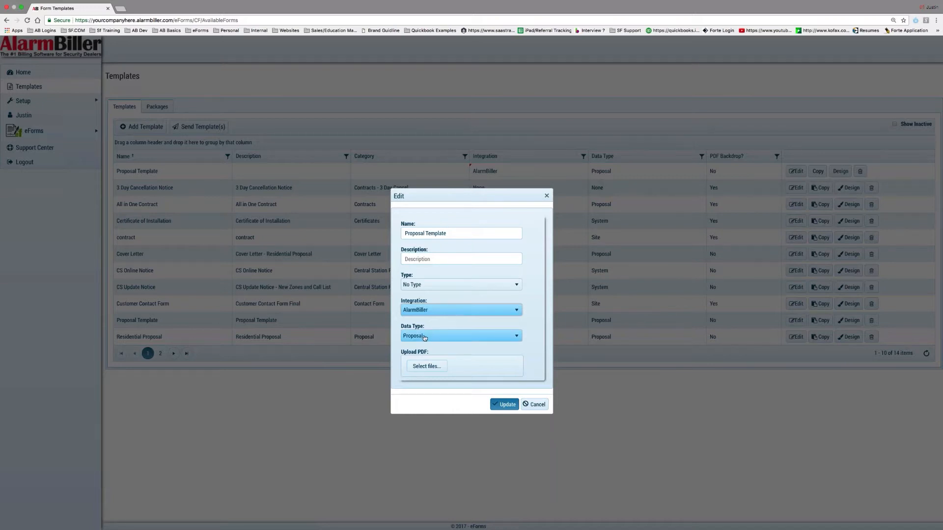
- Cancel the unsaved template and open the existing Proposal Template in the designer
left_click(535, 404)
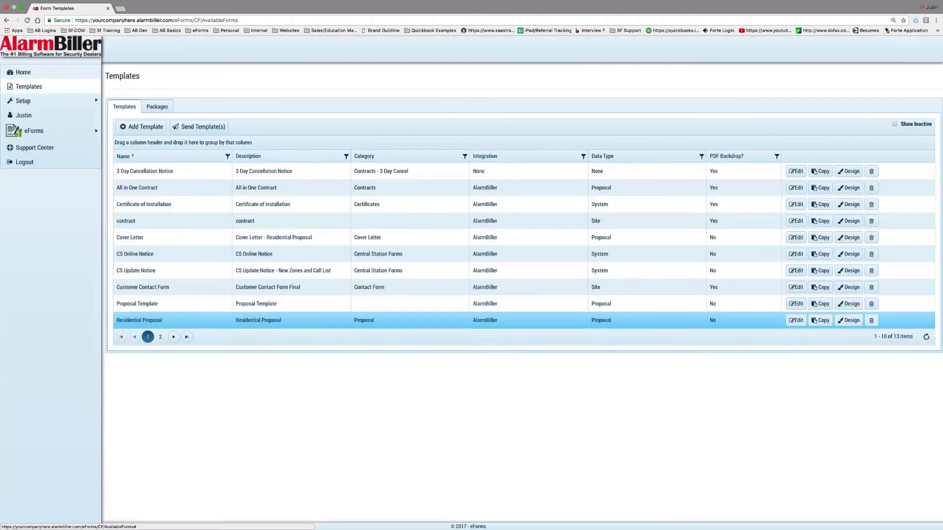
left_click(161, 337)
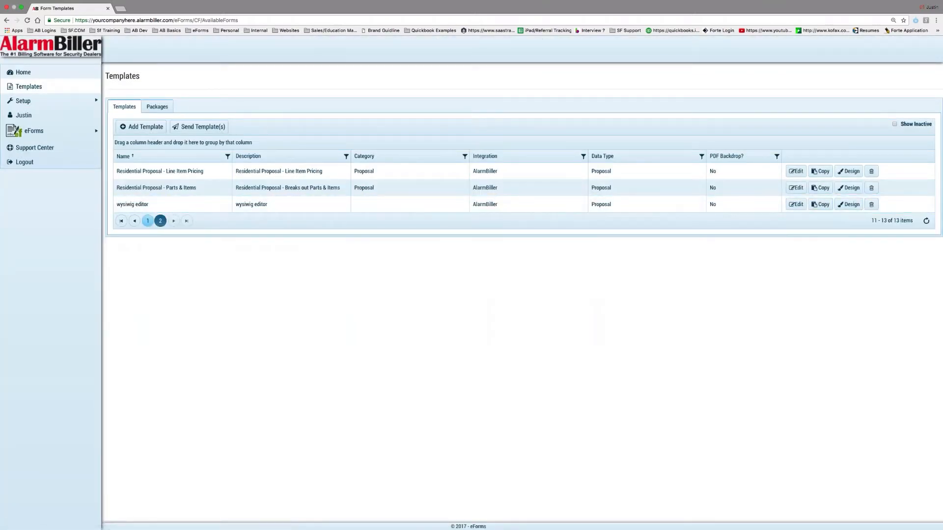
left_click(149, 222)
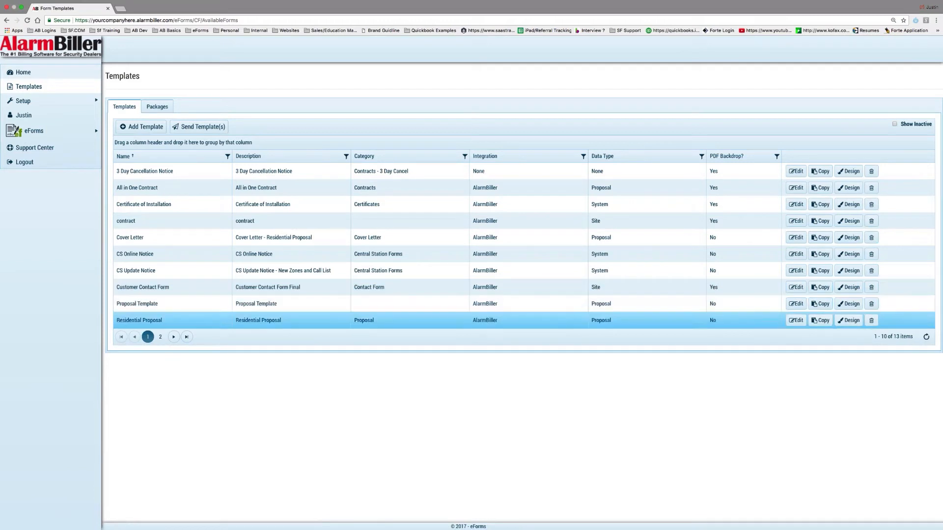
left_click(855, 304)
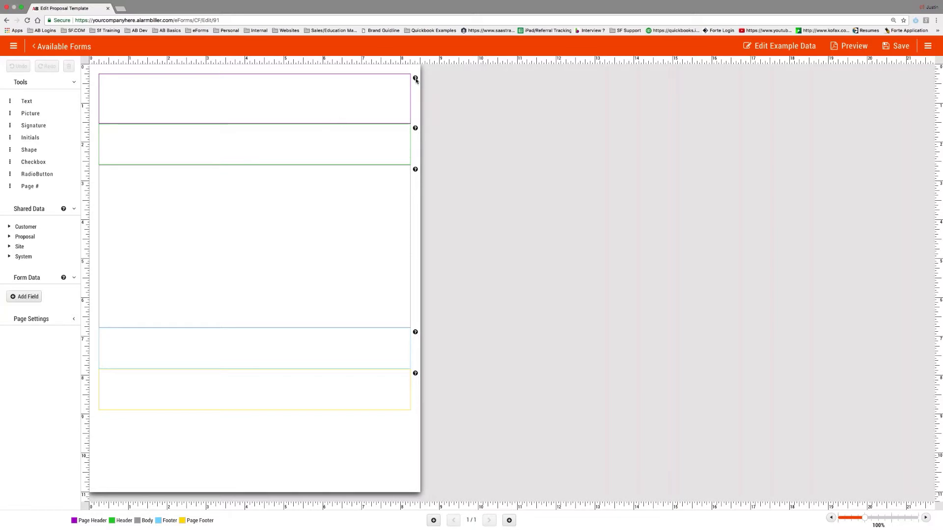
- Make the page header and header sections taller and drop a picture element into the page header
mouse_move(415, 80)
mouse_move(416, 129)
mouse_move(415, 171)
mouse_move(416, 333)
mouse_move(417, 376)
mouse_move(320, 123)
left_mouse_down()
mouse_move(317, 205)
mouse_move(314, 117)
left_mouse_up()
mouse_move(310, 158)
left_mouse_down()
mouse_move(309, 191)
mouse_move(307, 171)
left_mouse_up()
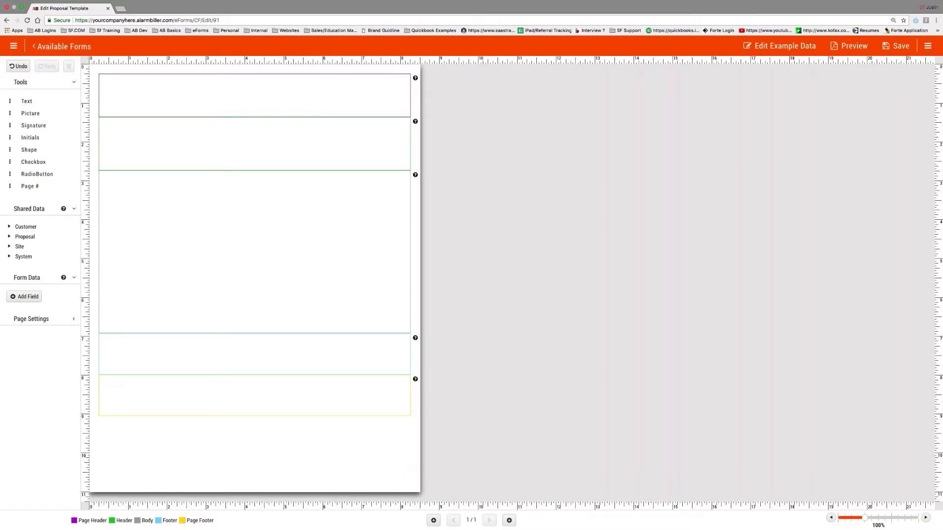
left_click_drag(113, 117, 113, 128)
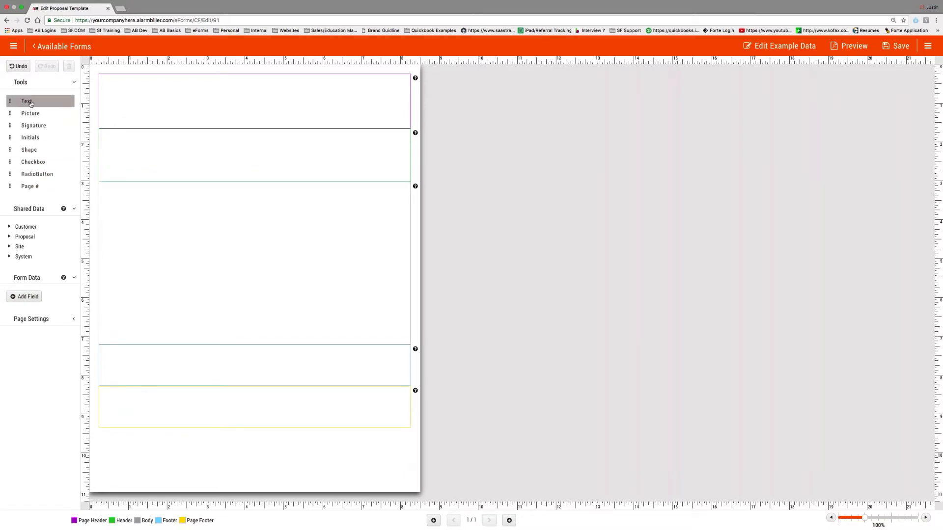
left_click_drag(28, 103, 143, 100)
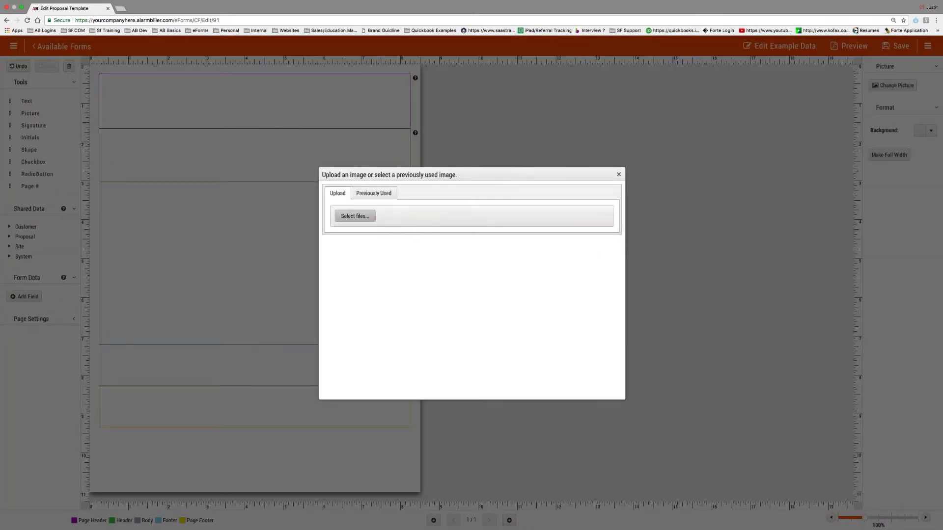
- Insert the previously used S1.Logo.Trans.RGB.png logo into the page header
left_click(359, 217)
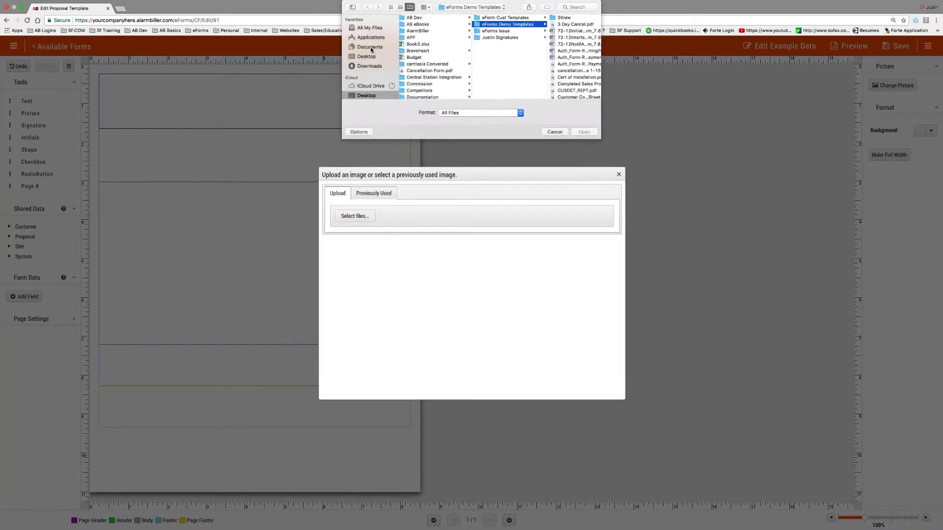
left_click(555, 132)
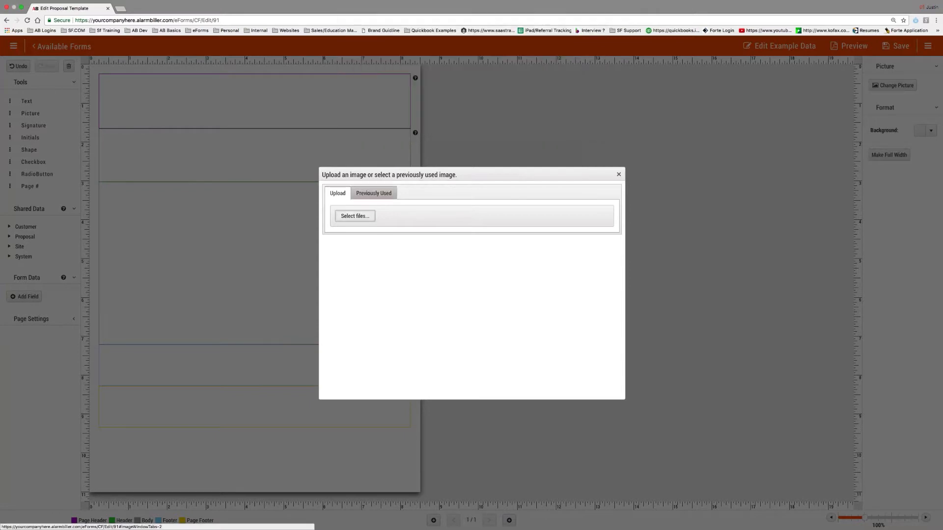
left_click(373, 196)
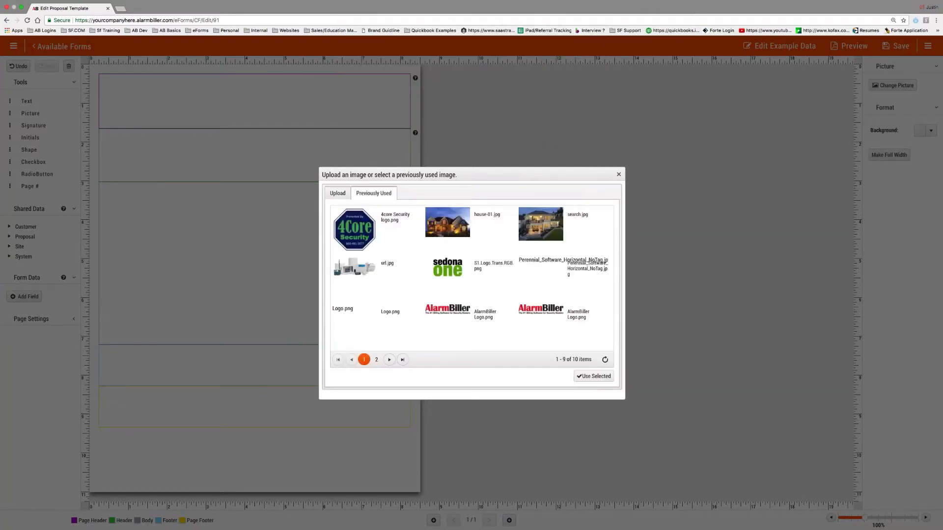
left_click(454, 271)
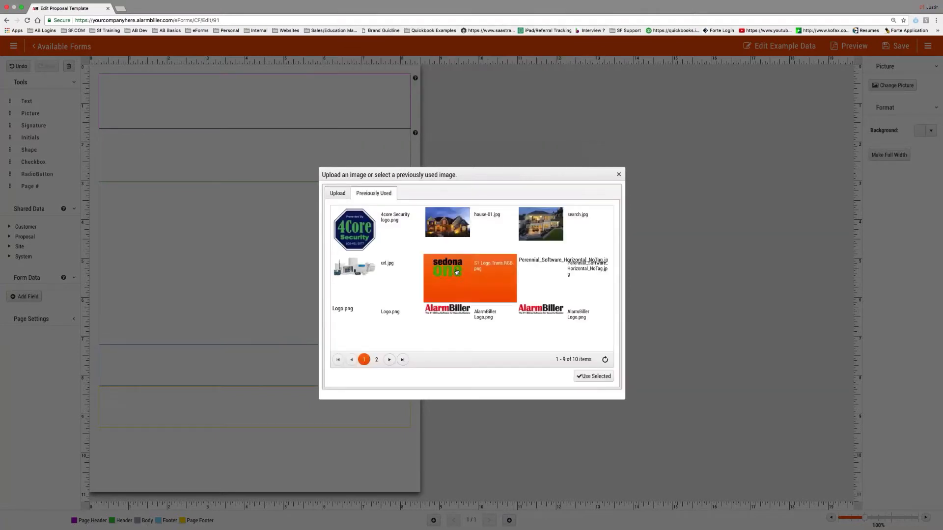
left_click(594, 377)
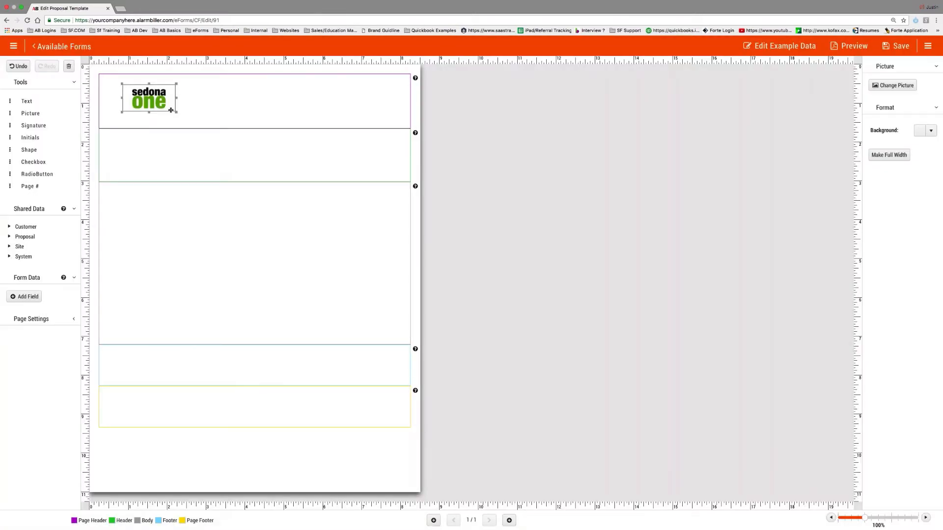
- Enlarge and shift the logo left, deepen the page header, and add a text box below the logo
left_click_drag(176, 111, 188, 116)
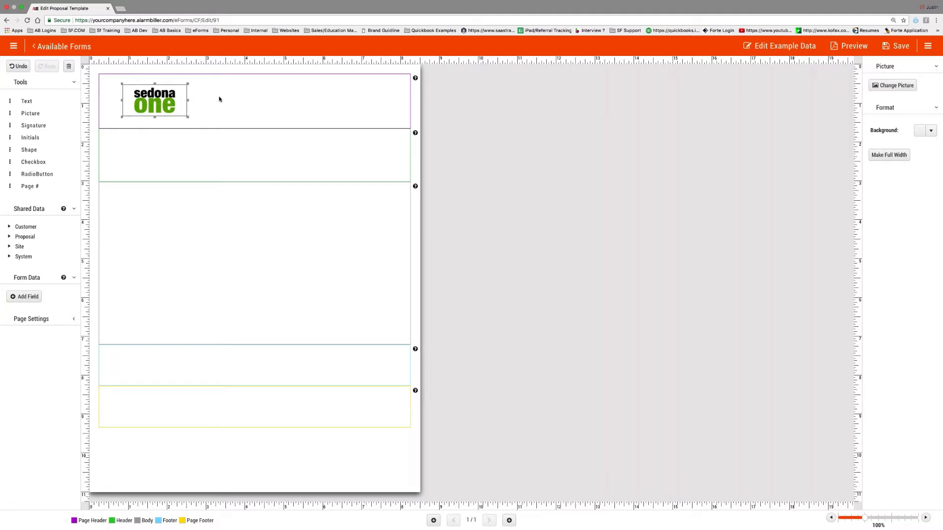
left_click_drag(223, 129, 223, 152)
left_click_drag(167, 100, 154, 103)
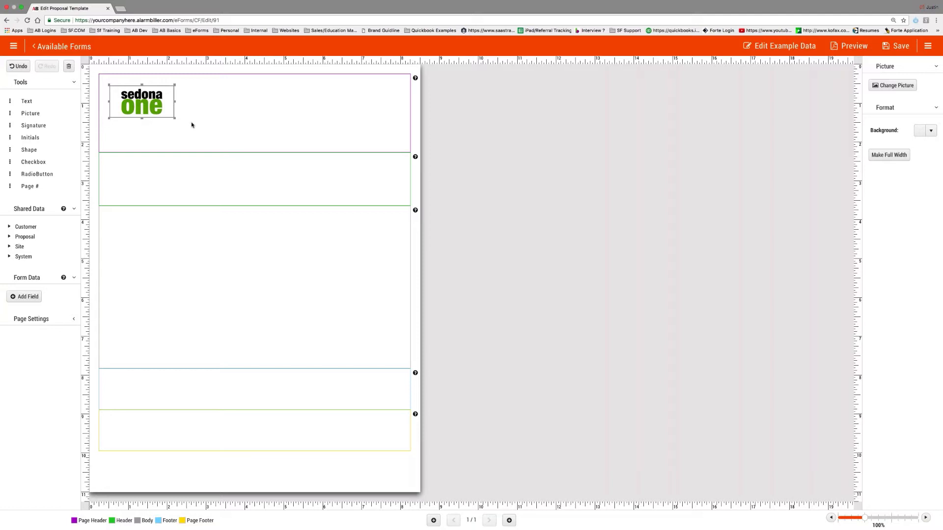
left_click_drag(28, 100, 150, 135)
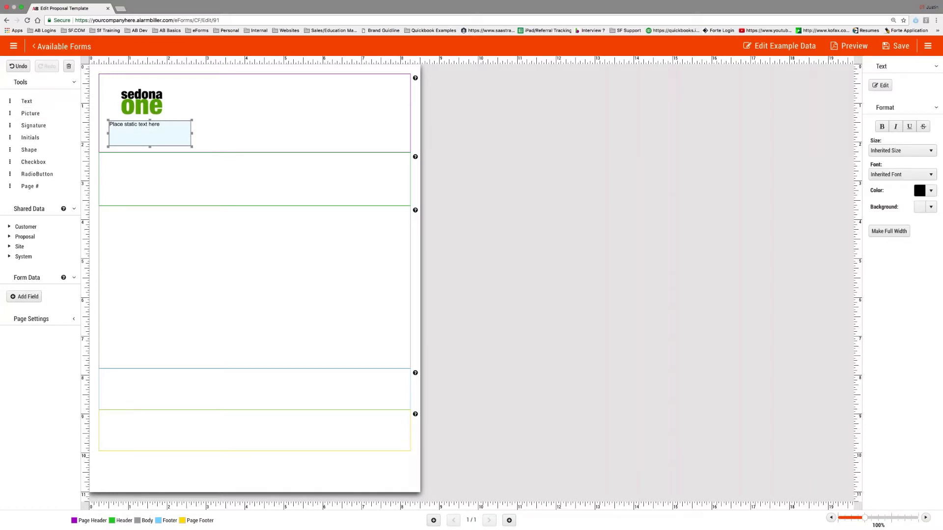
- Replace the text box under the logo with a fresh one
left_click(880, 86)
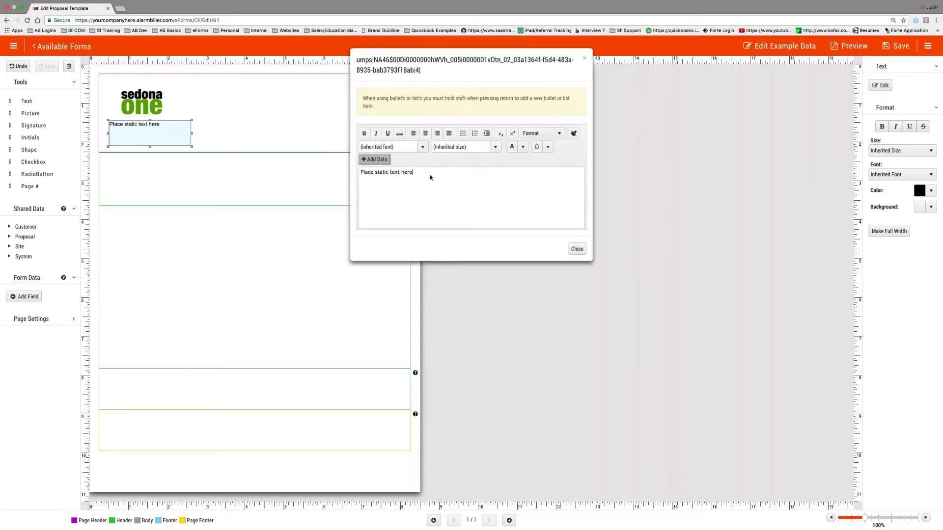
left_click_drag(431, 178, 358, 173)
left_click(585, 59)
key("Delete")
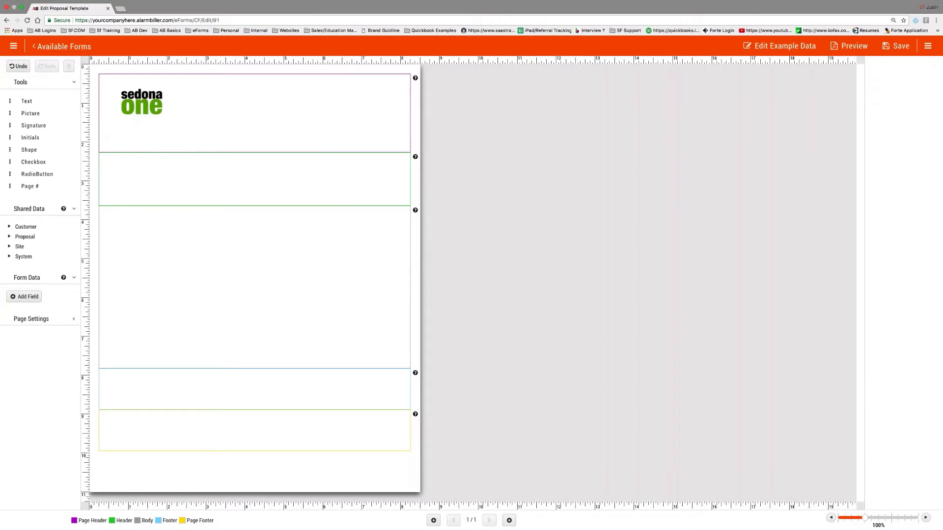
left_click_drag(37, 101, 148, 132)
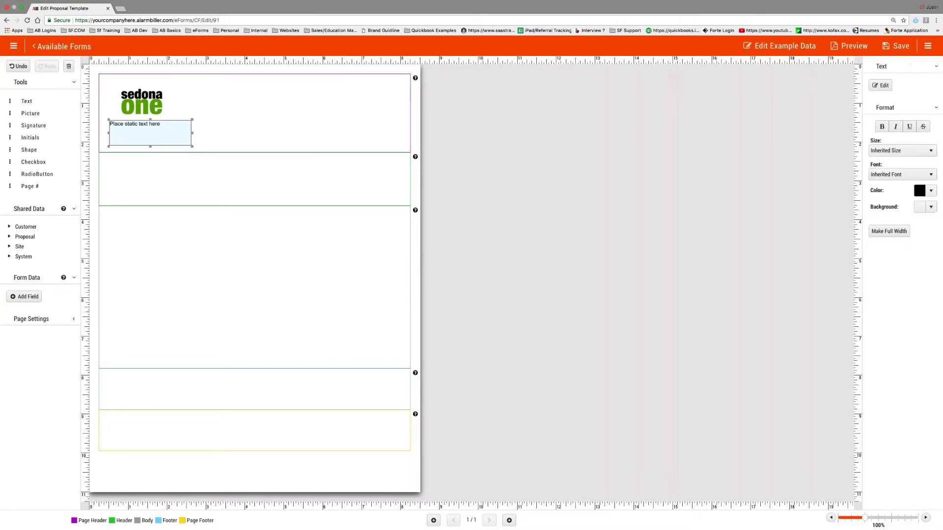
- Paste the company's two-line address into the new text box without a blank gap
left_click(881, 86)
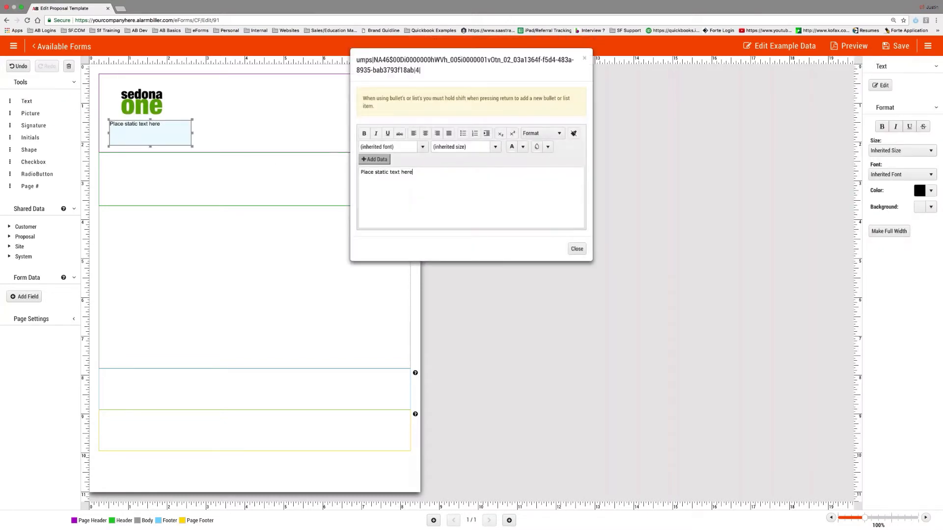
left_click_drag(413, 172, 284, 172)
key("BackSpace")
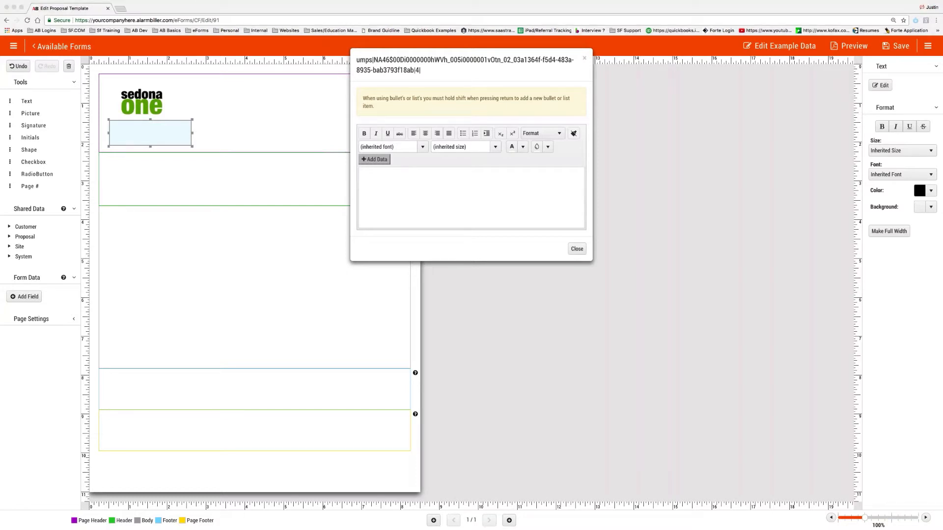
left_click(408, 184)
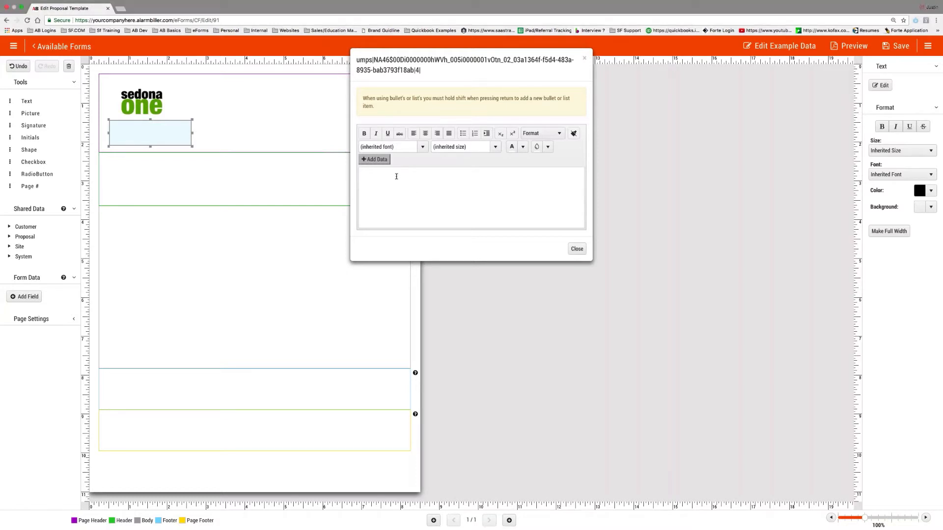
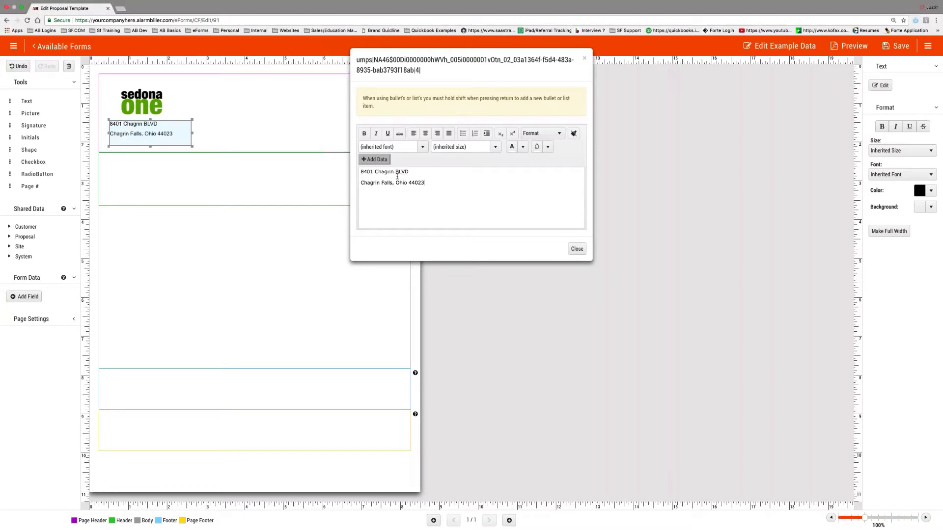
left_click(360, 183)
key("BackSpace")
key("shift+Return")
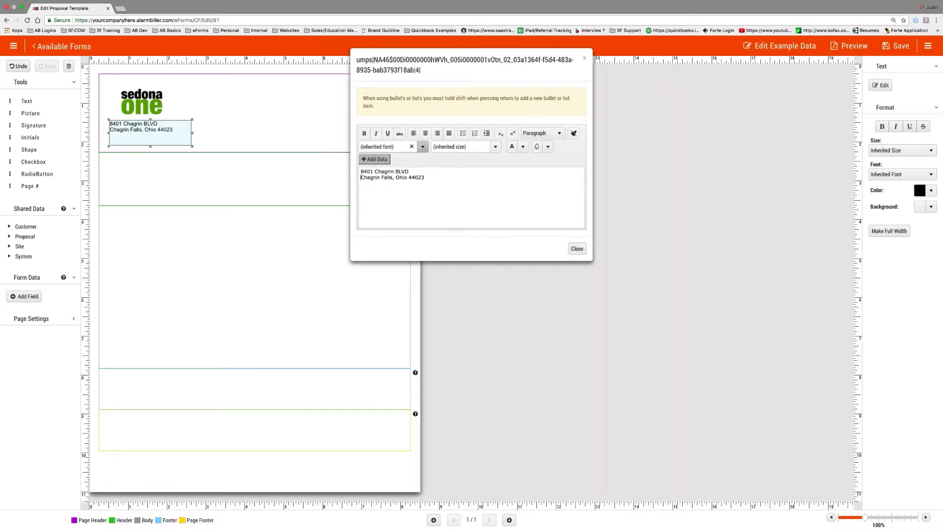
- Format the address as centered 10pt Arial, nudge it up, and add a text box on the header's right
key("super+a")
left_click(393, 147)
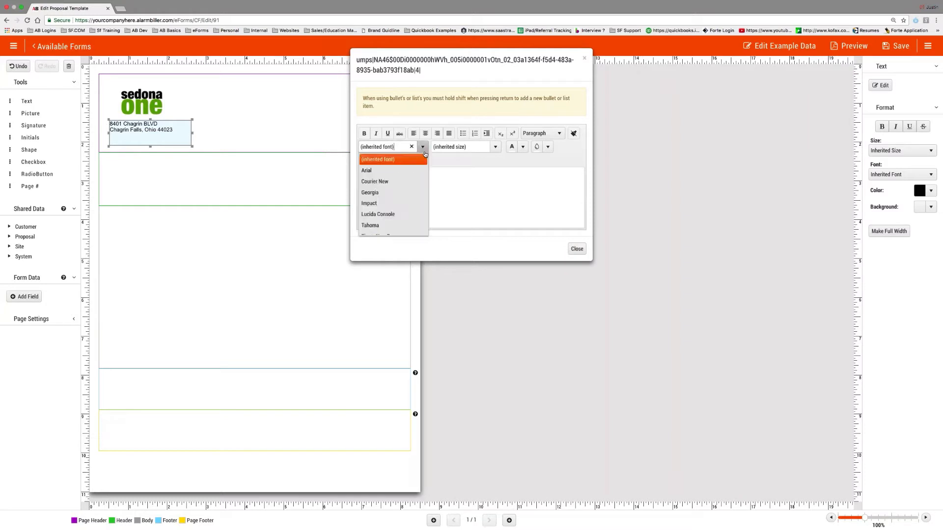
left_click(396, 174)
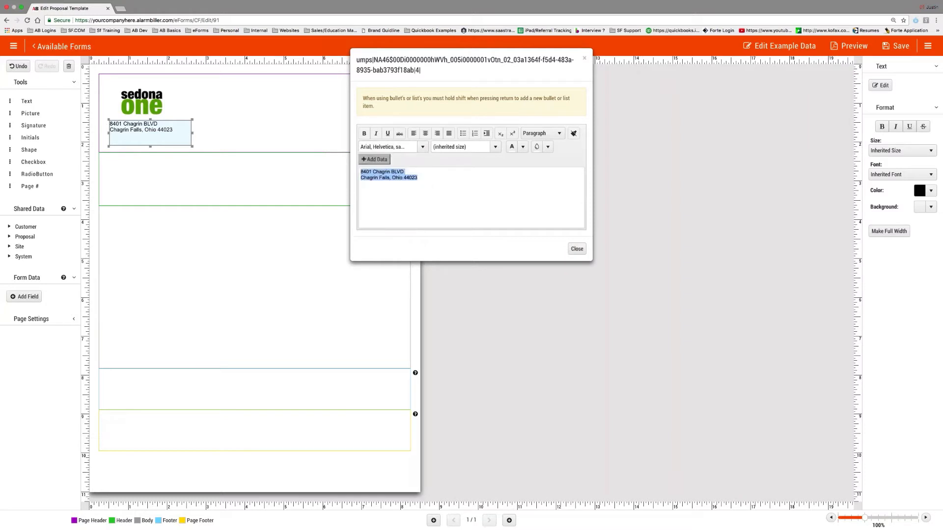
left_click(424, 136)
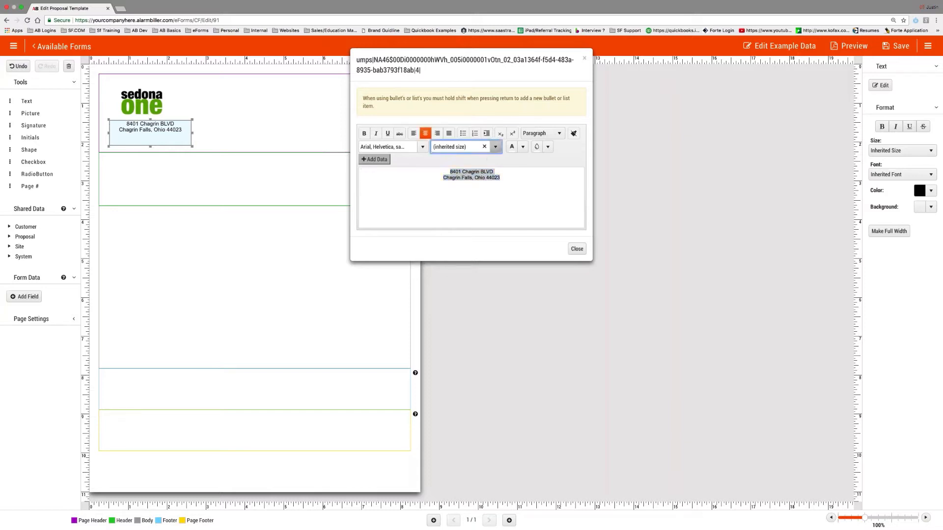
left_click(459, 147)
left_click(455, 182)
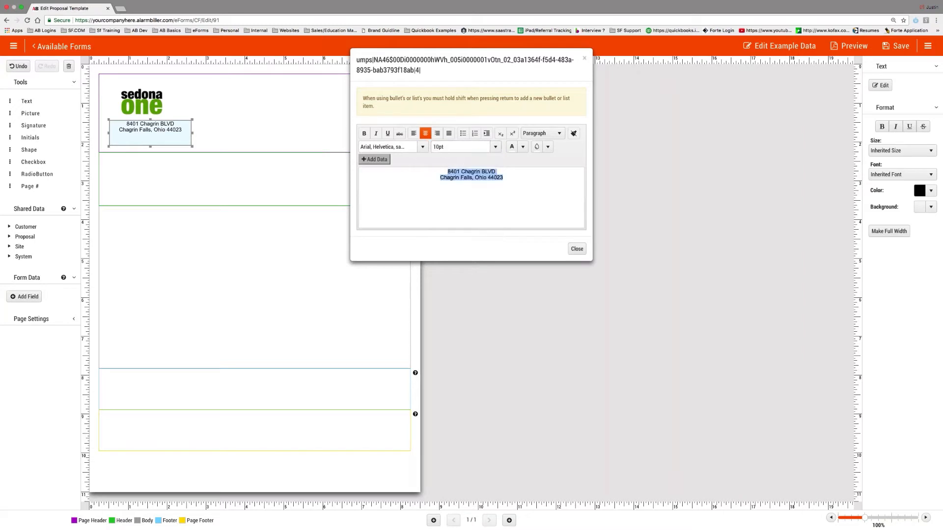
left_click(577, 249)
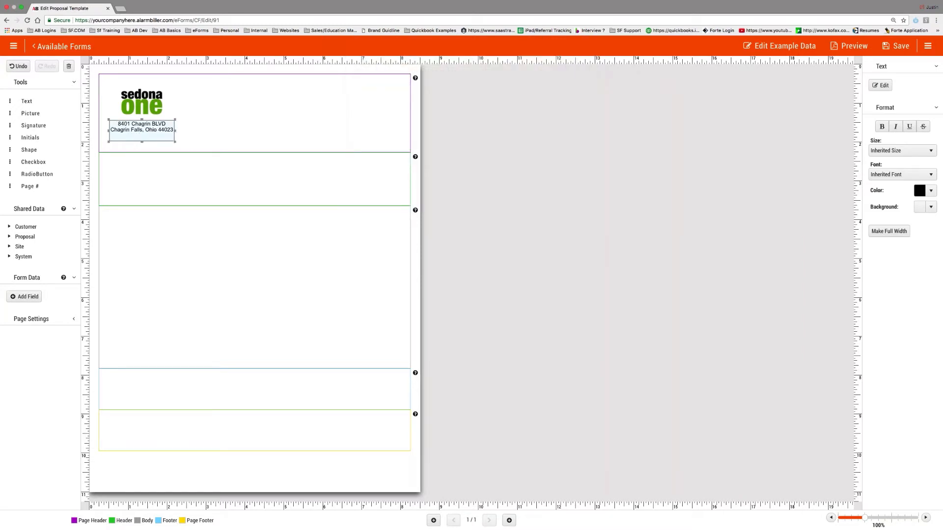
left_click_drag(172, 130, 172, 127)
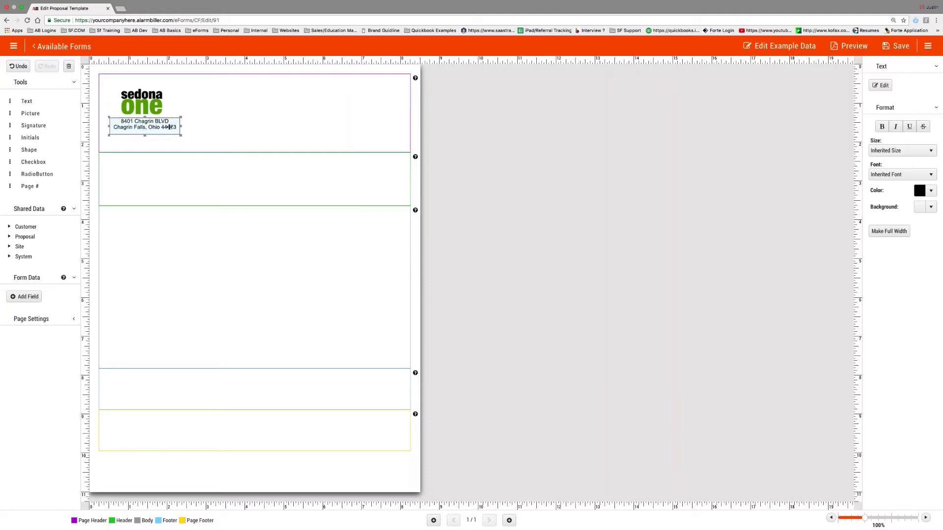
left_click_drag(27, 101, 346, 112)
- Type 'Estimate' into the new text box and format it as 24pt Arial
left_click(880, 85)
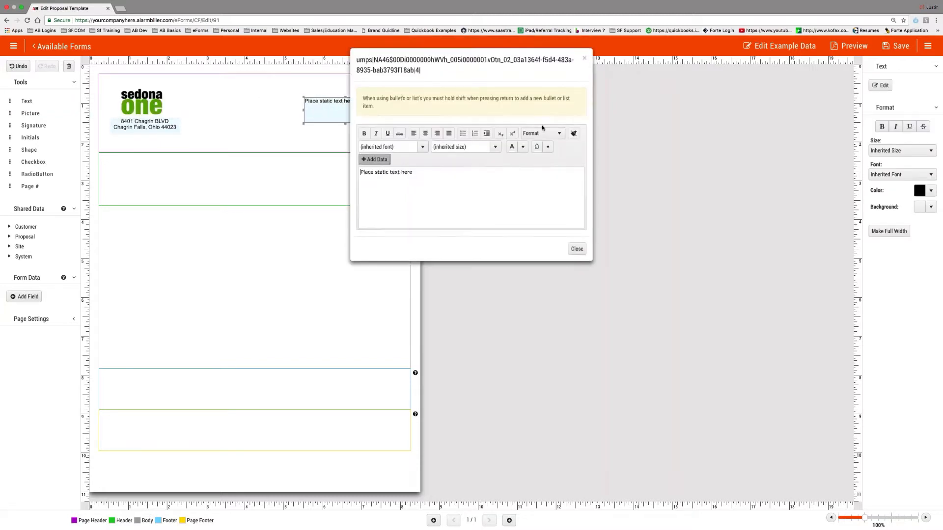
type("Esim")
type("imate")
double_click(372, 172)
left_click(420, 147)
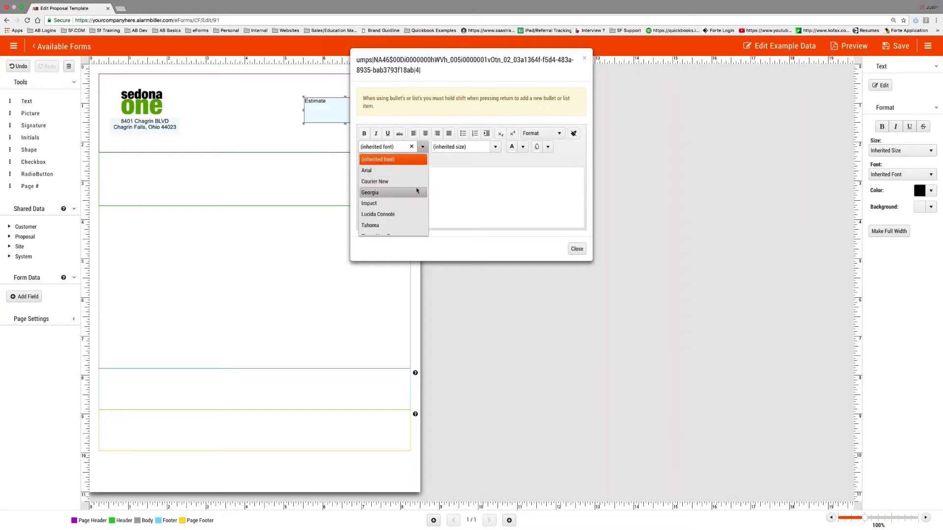
left_click(397, 171)
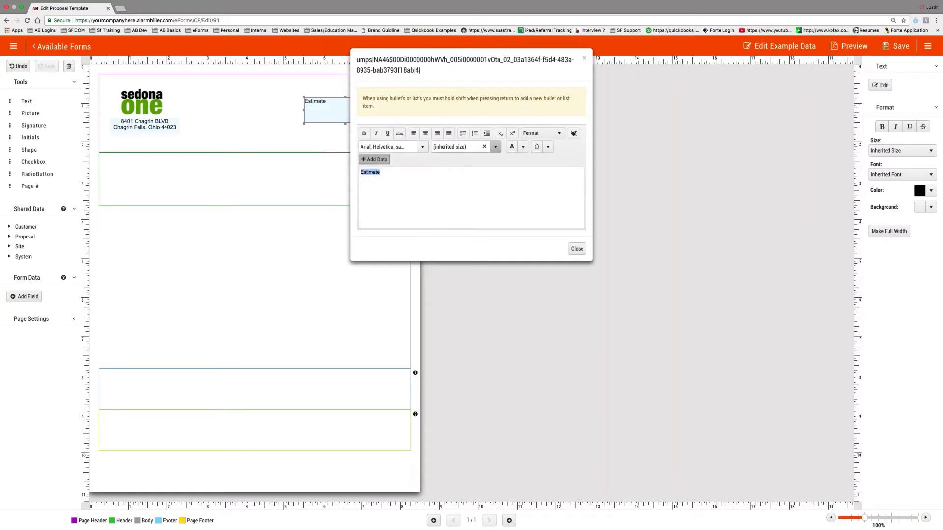
left_click(495, 146)
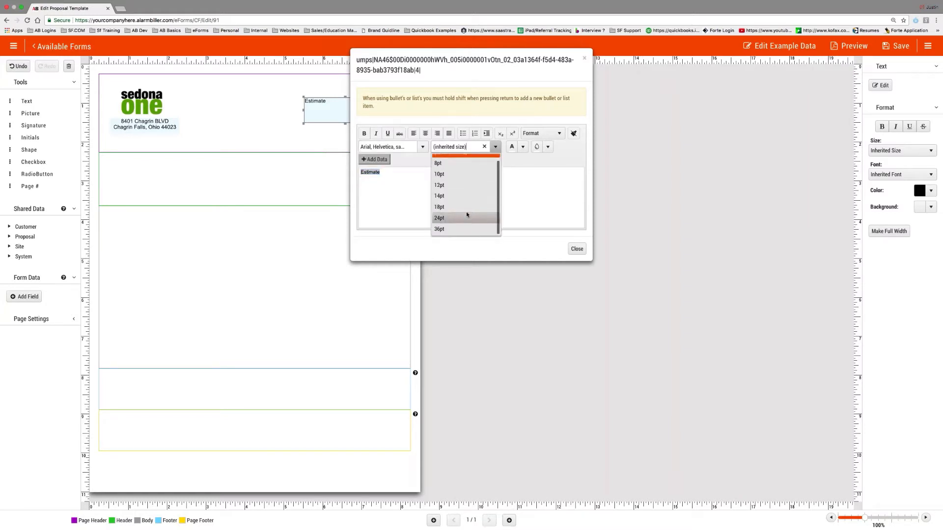
left_click(462, 230)
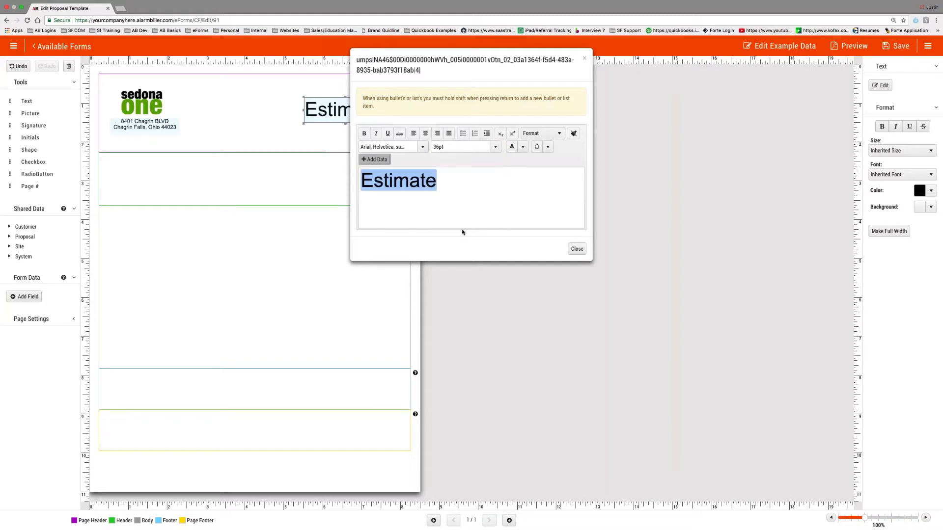
left_click(495, 146)
left_click(462, 218)
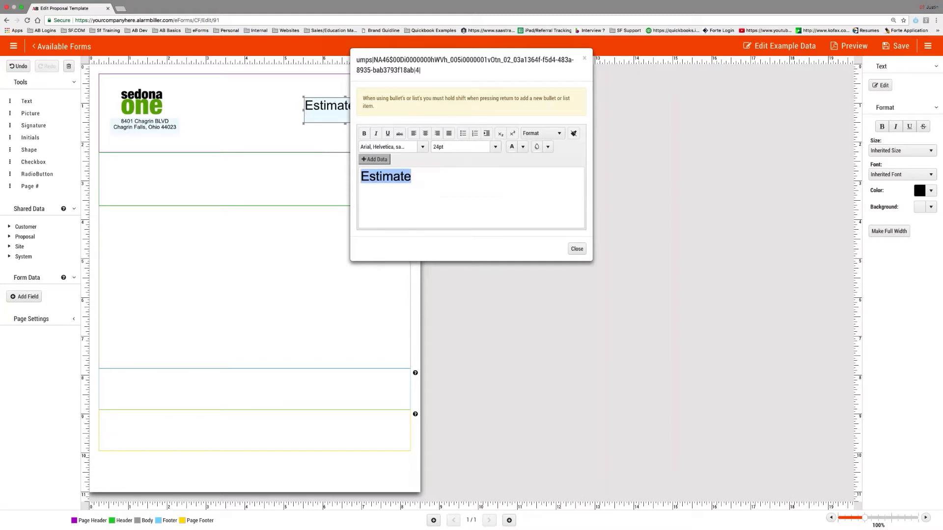
left_click(577, 249)
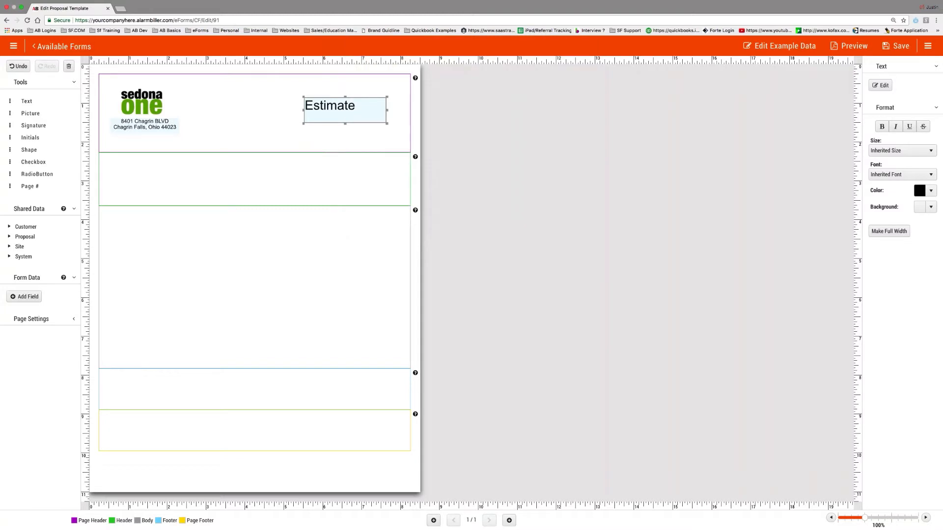
- Shift the Estimate box right, readjust the header depth, and place a new text box beneath Estimate
left_click_drag(386, 123, 365, 112)
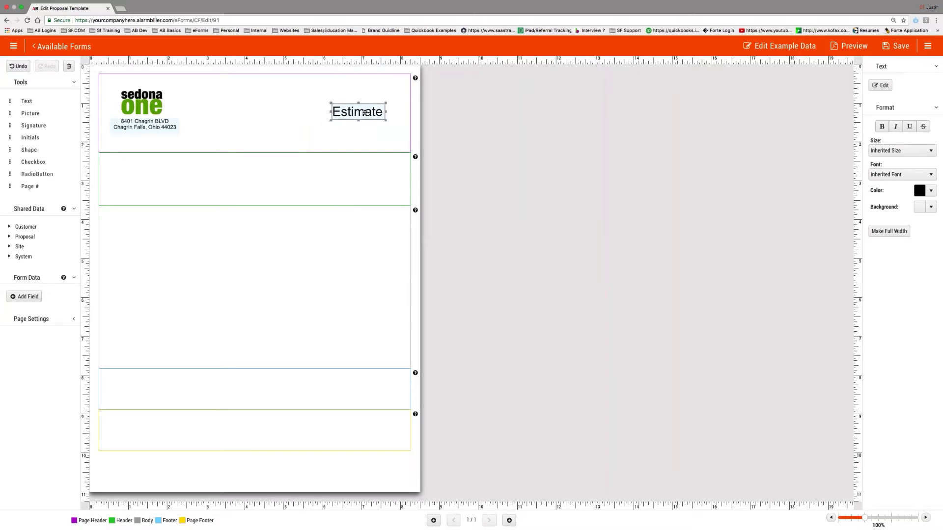
left_click_drag(362, 152, 360, 111)
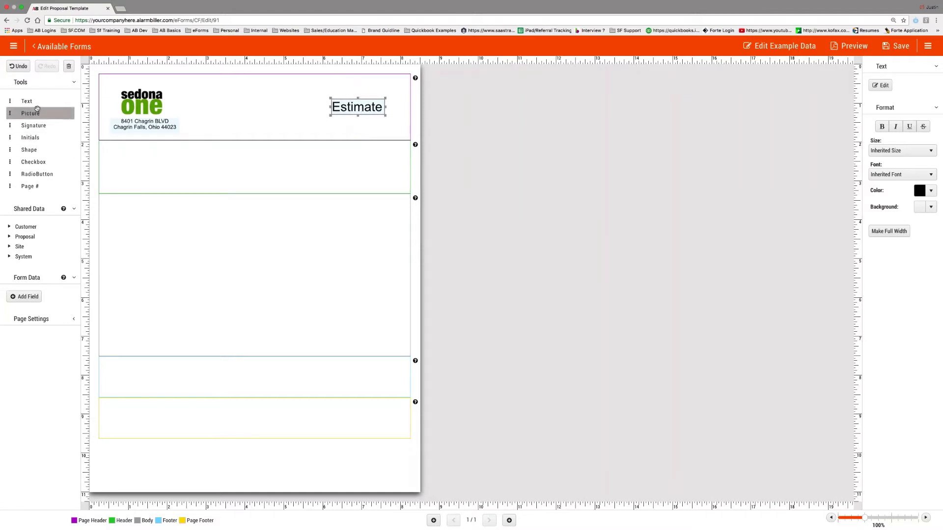
left_click_drag(30, 100, 280, 117)
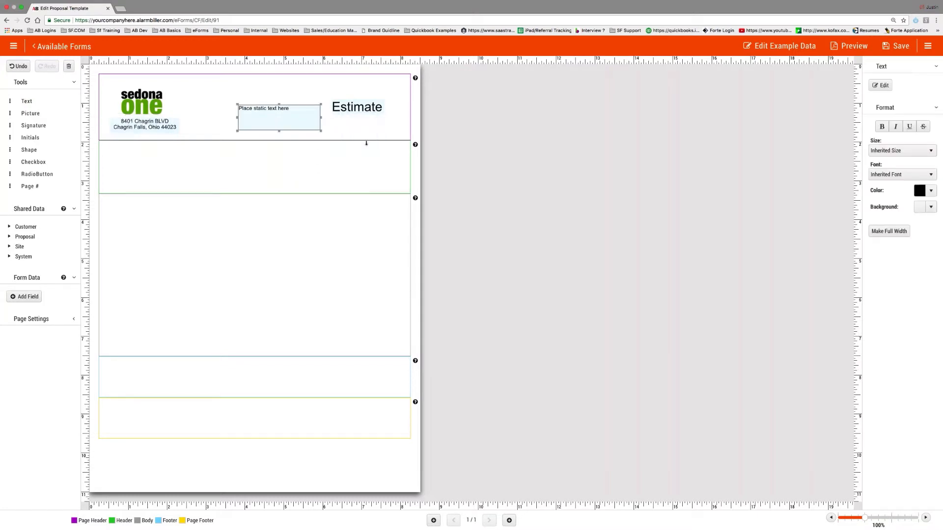
left_click_drag(366, 143, 366, 157)
left_click_drag(279, 118, 353, 130)
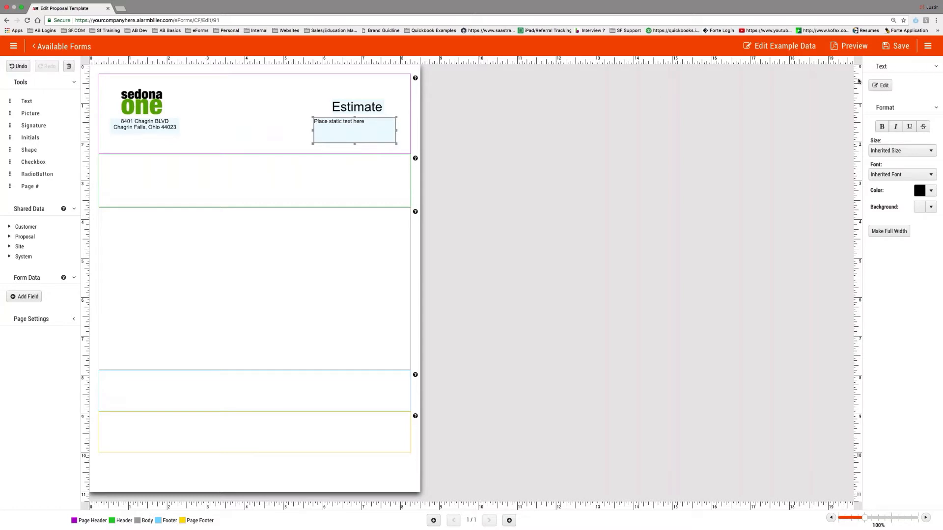
- Replace the placeholder with 'Estimate ID:' and 'Estimate Date:' on two lines
left_click(876, 85)
left_click(400, 187)
key("super+a")
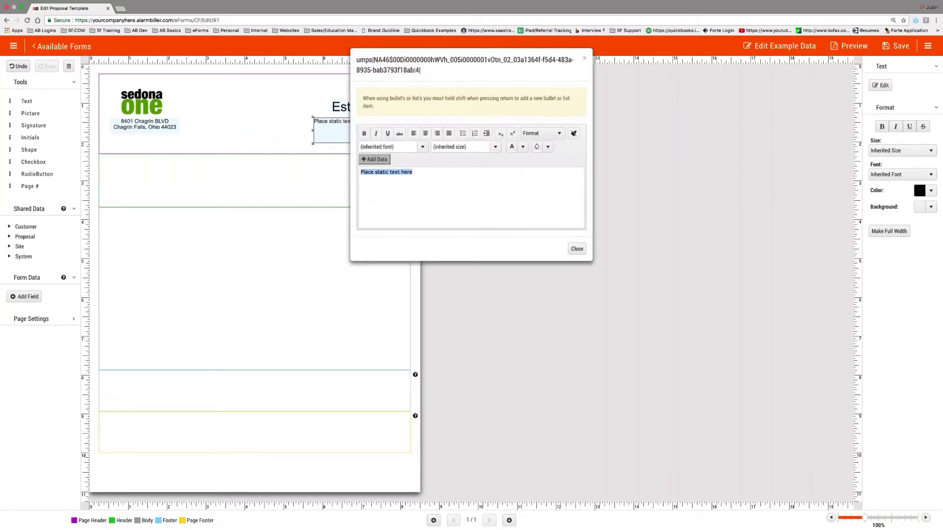
type("Estim")
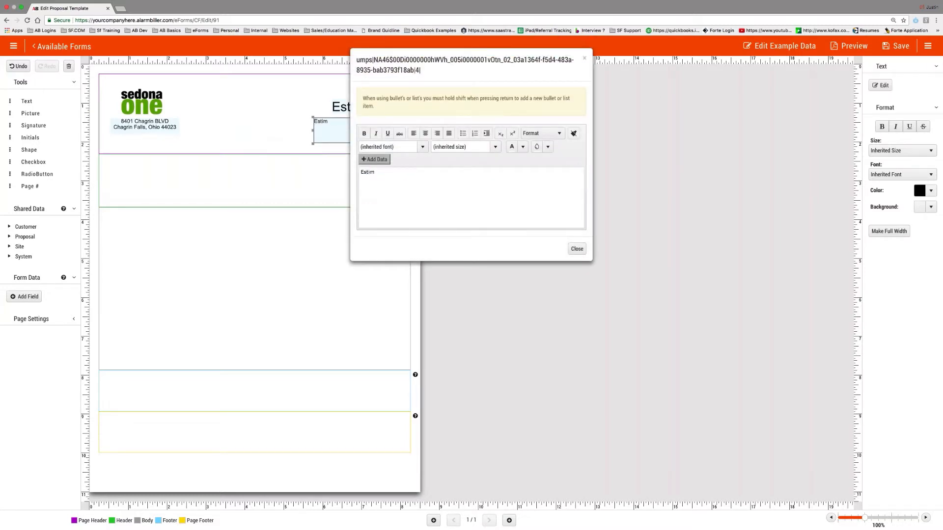
type("te ID:")
left_click(375, 172)
type("ate ID: ")
type("Es")
type("timate Dat")
type("e:")
left_click(368, 163)
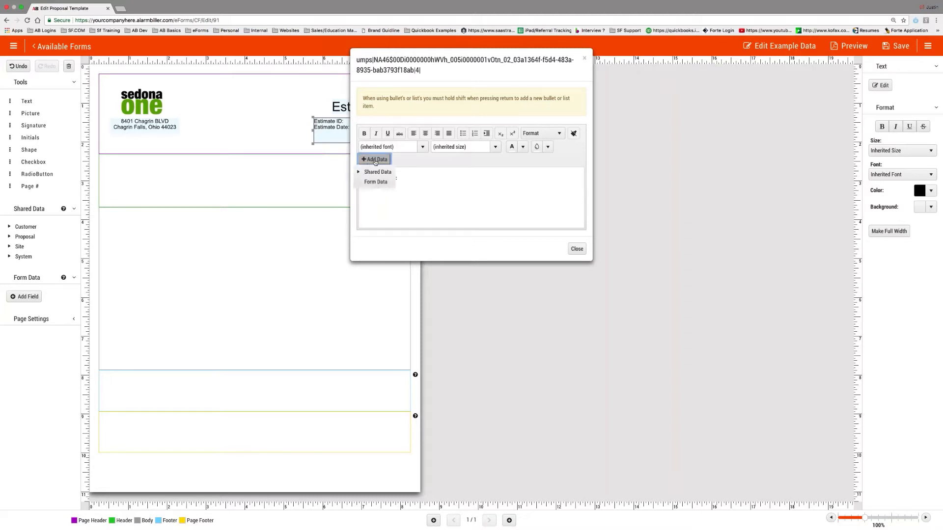
- Insert the {Shared.Proposal.EstimateId} data field after the Estimate ID: label
left_click(369, 175)
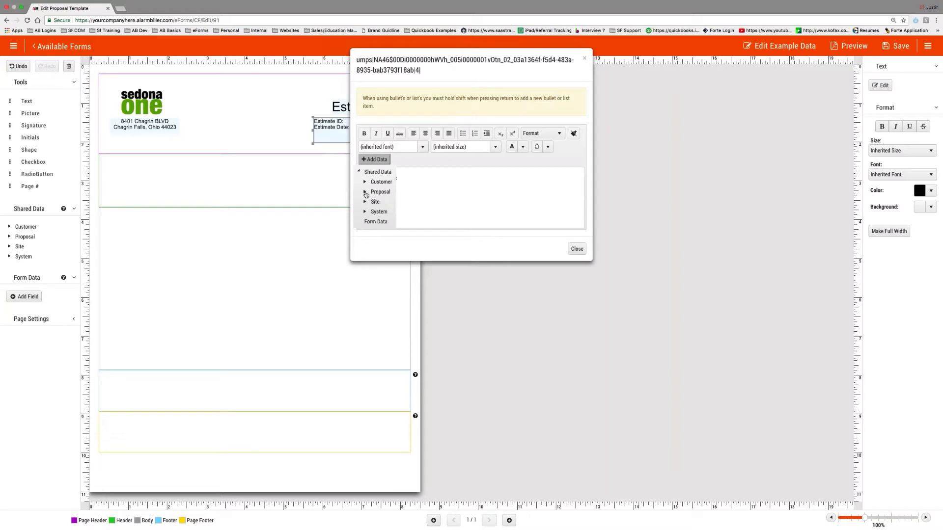
left_click(365, 193)
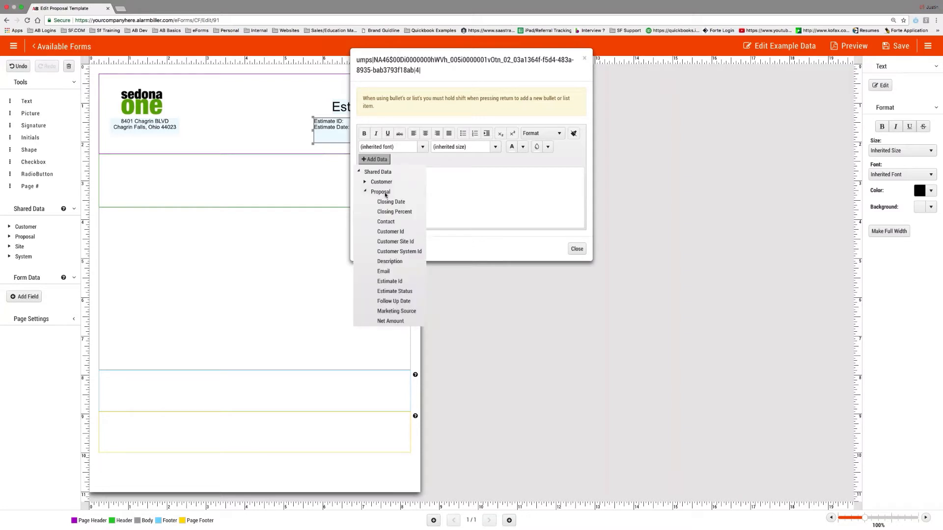
scroll(398, 237, "down", 4)
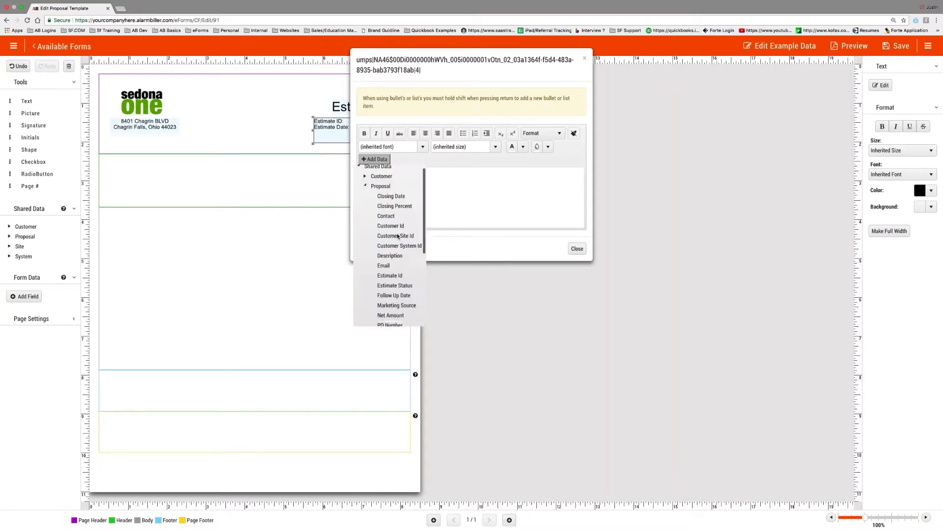
scroll(398, 236, "up", 1)
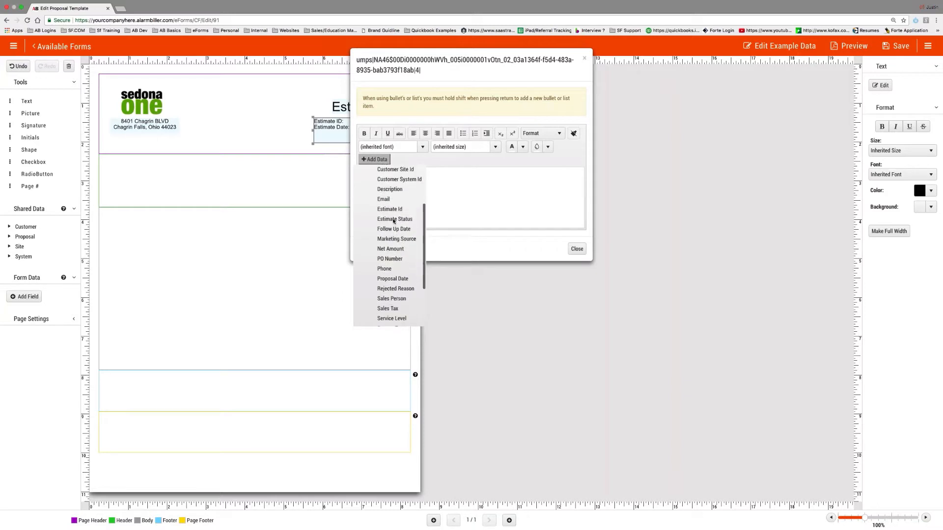
left_click(389, 210)
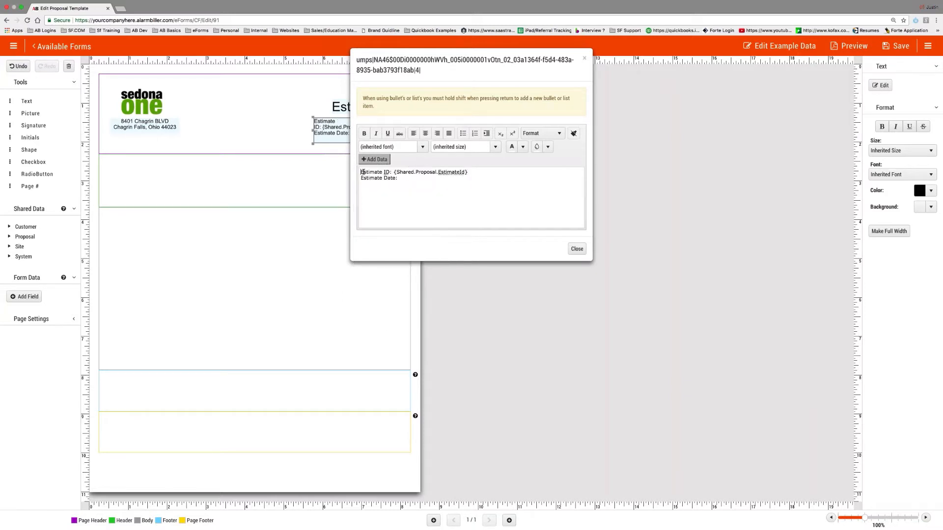
- Bold the Estimate ID: label, then select the Estimate Date: label
left_click_drag(361, 172, 391, 172)
key("super+b")
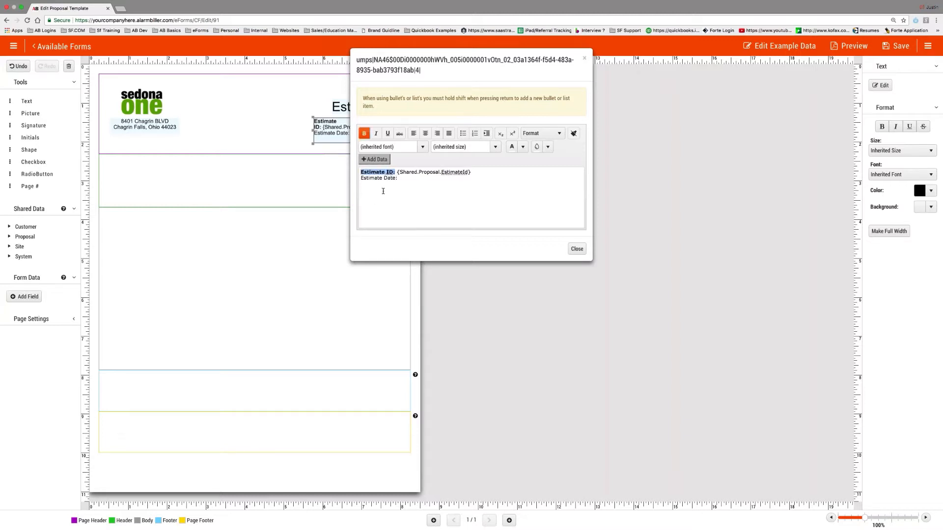
left_click(428, 180)
left_click_drag(380, 180, 353, 181)
- Insert the {Shared.Proposal.EstimateDate} field after the Estimate Date: label
left_click(375, 159)
left_click(376, 172)
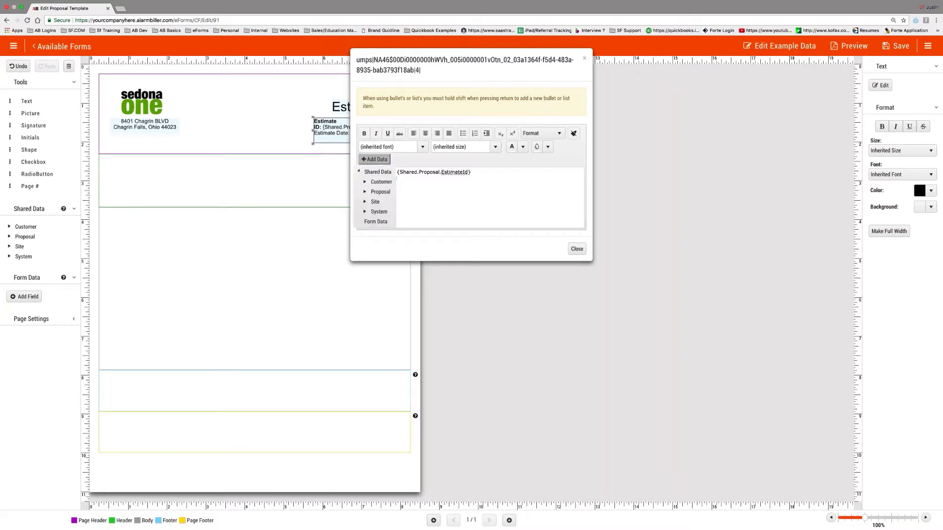
left_click(377, 193)
scroll(391, 208, "down", 4)
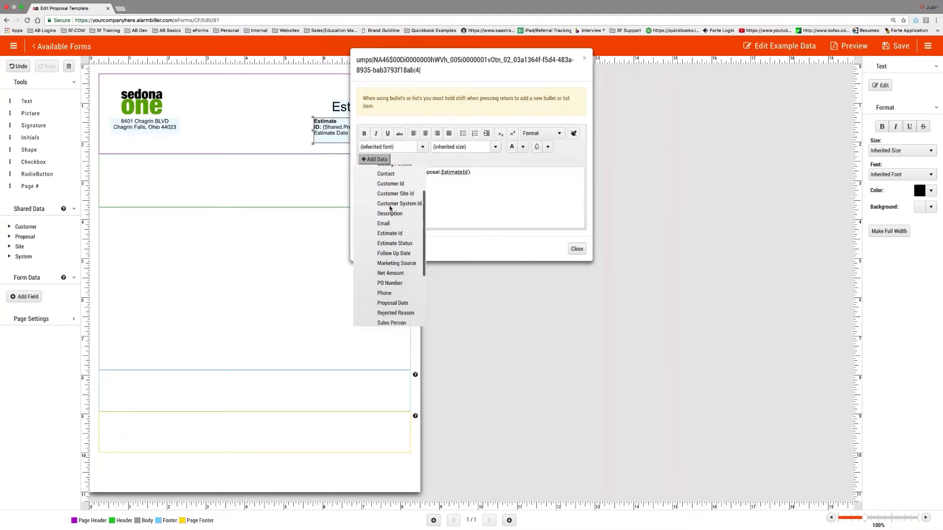
scroll(390, 208, "down", 1)
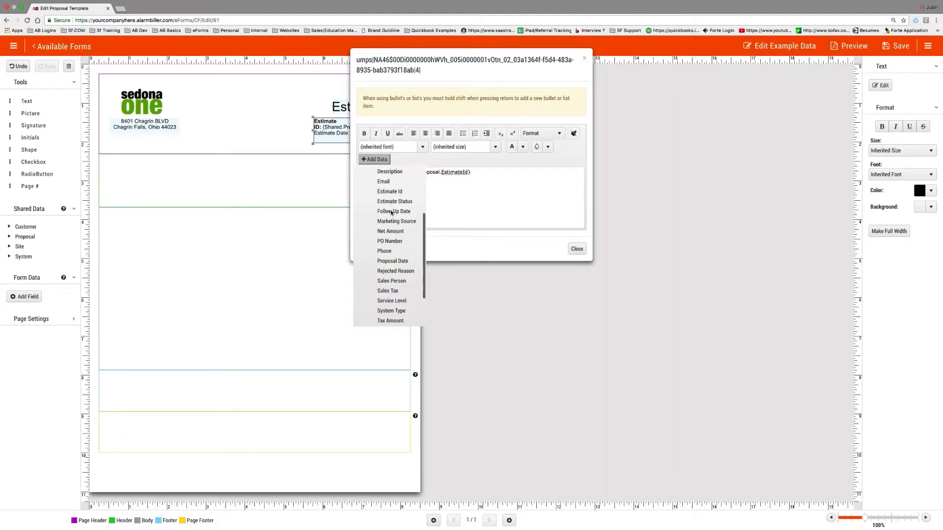
scroll(392, 211, "down", 2)
scroll(384, 275, "up", 3)
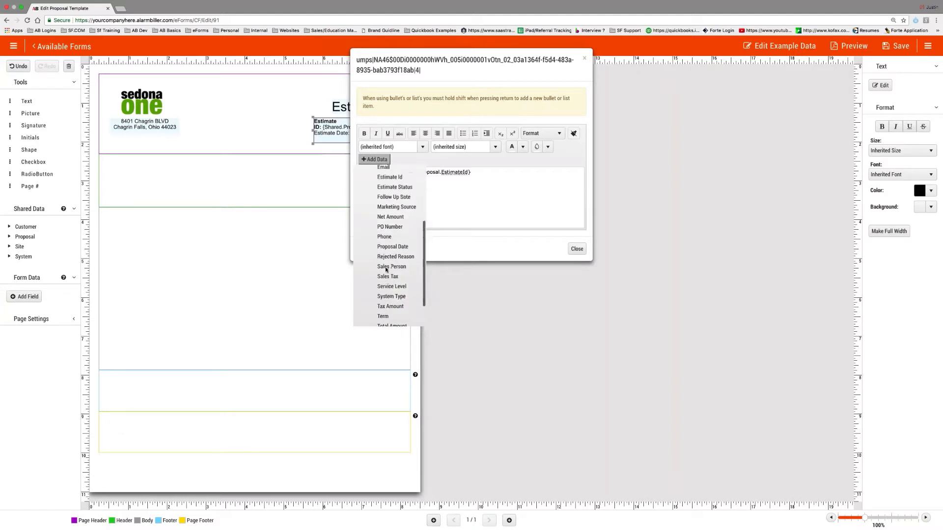
left_click(392, 283)
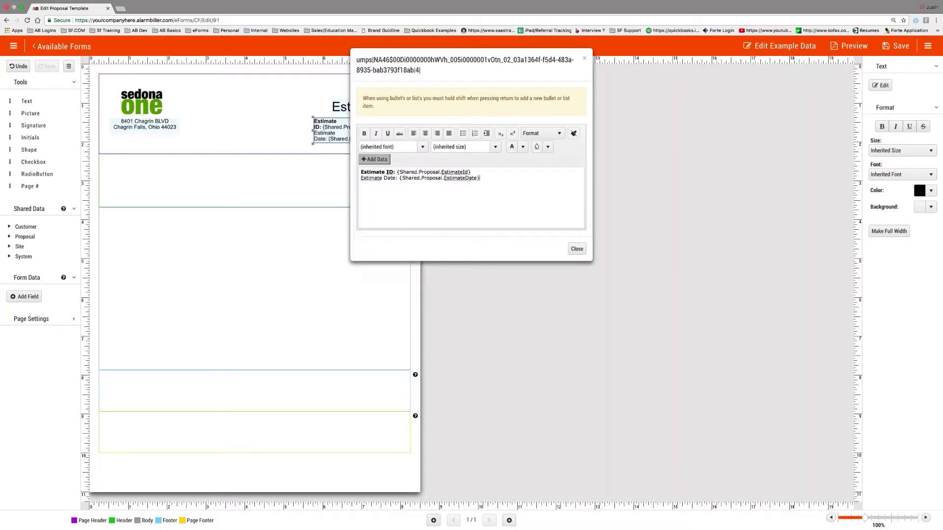
- Bold the Estimate Date: label and close the text editor
left_click_drag(360, 178, 398, 179)
key("super+b")
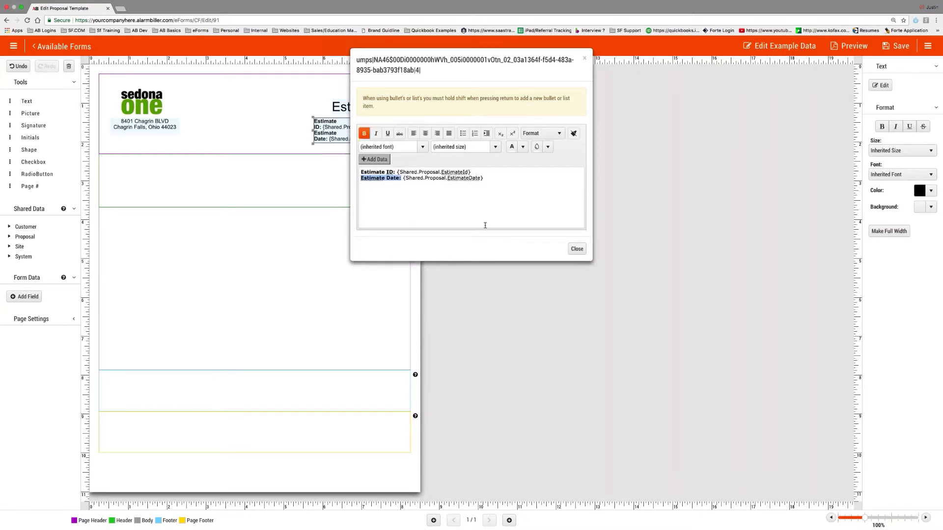
left_click(578, 249)
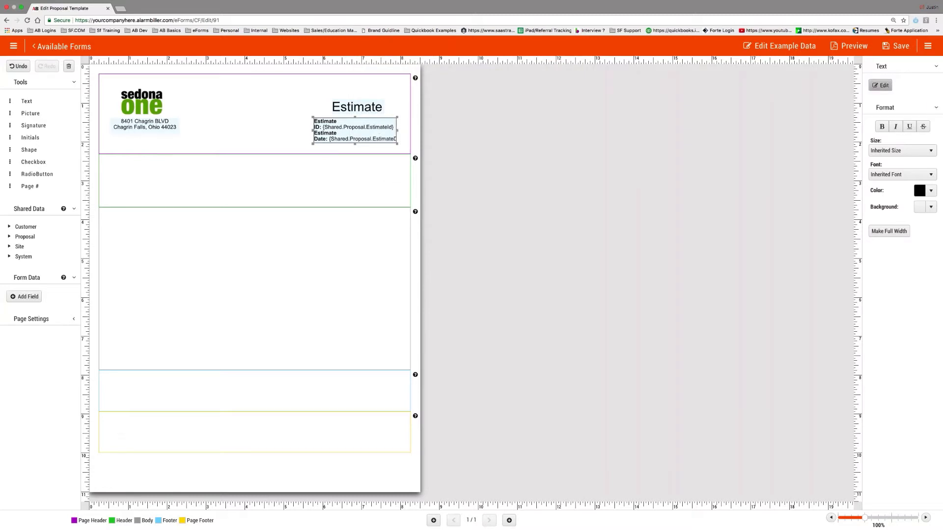
- Center-align the Estimate ID and Date lines and move their box under the Estimate title
left_click(880, 85)
left_click_drag(497, 178, 352, 163)
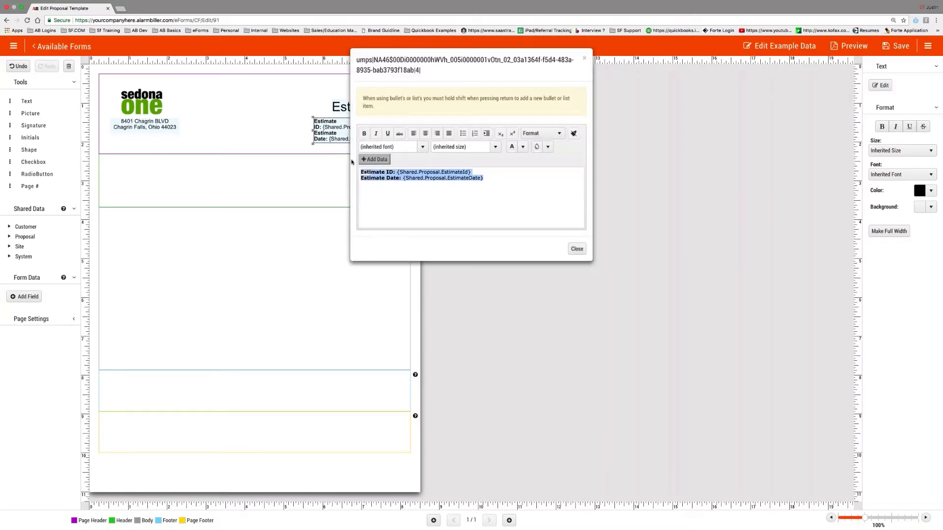
left_click(438, 134)
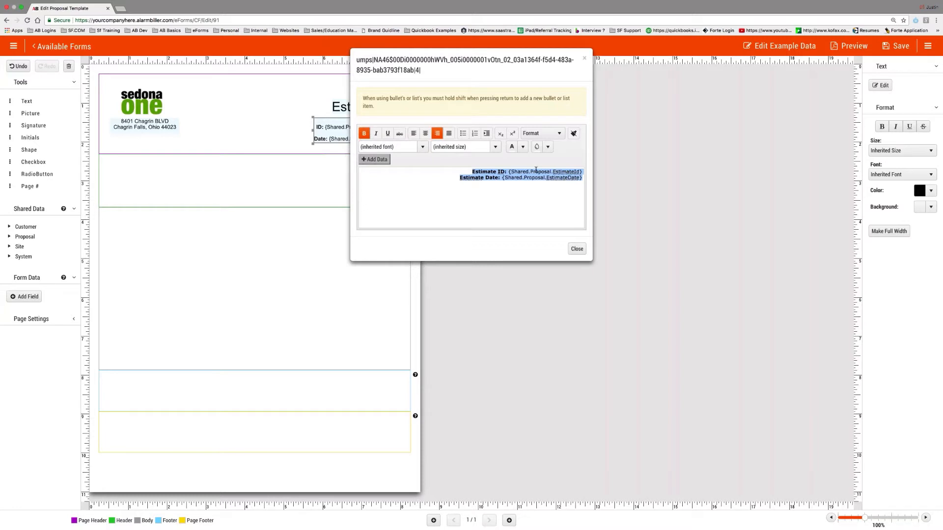
left_click(425, 135)
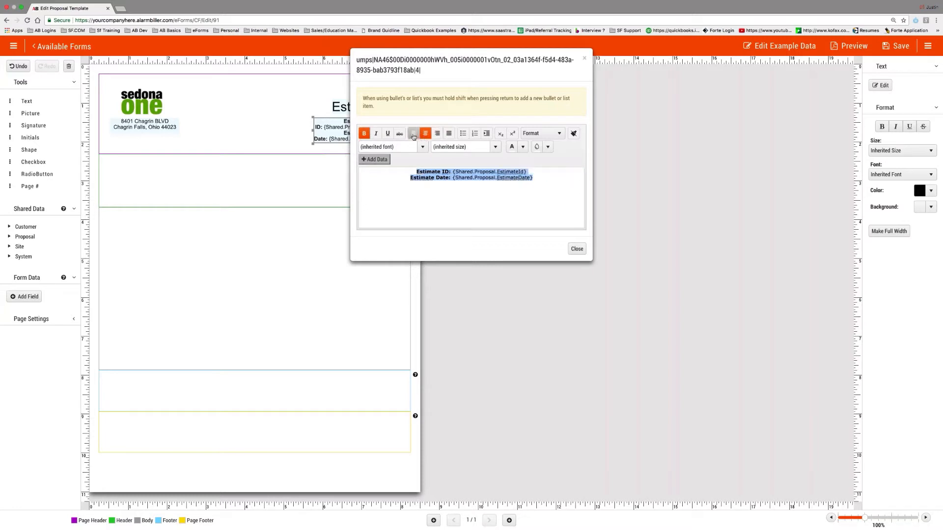
left_click(577, 249)
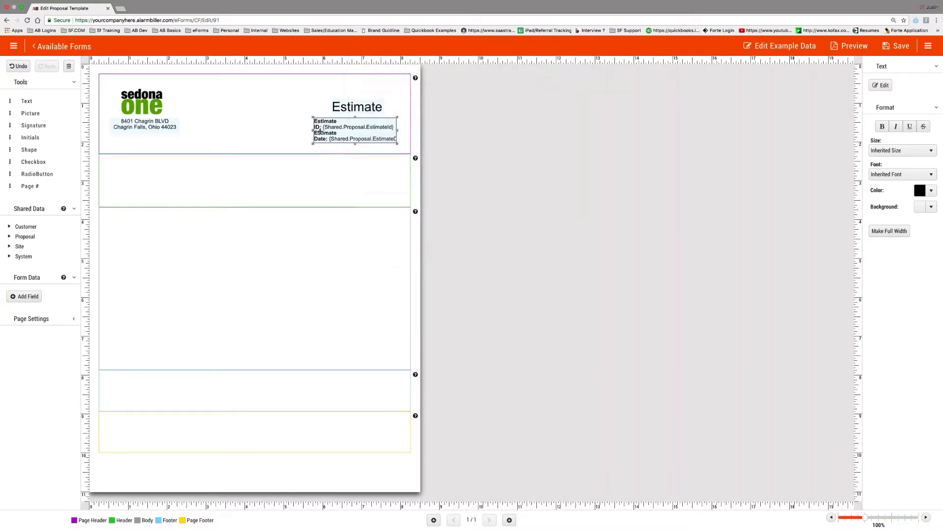
left_click_drag(320, 132, 370, 136)
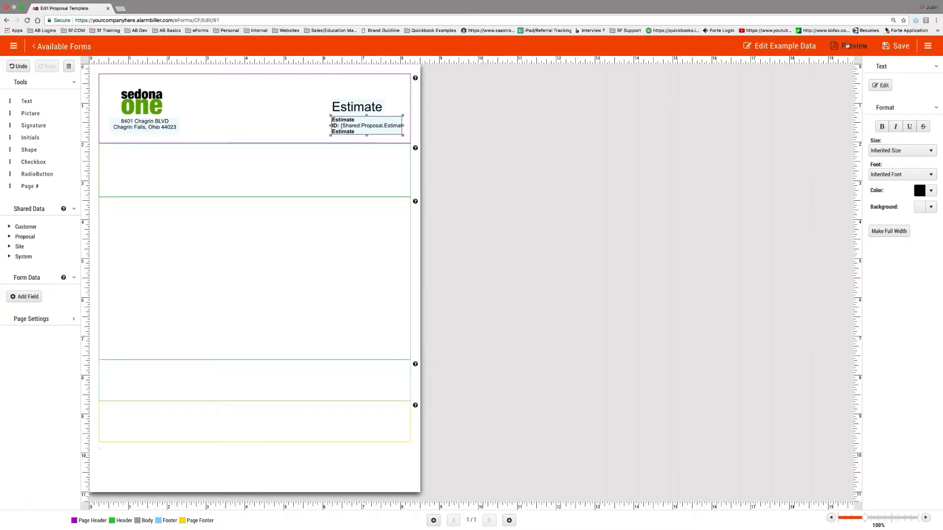
- Preview the template with a sample proposal found by customer search and download the PDF
left_click(849, 46)
left_click(534, 284)
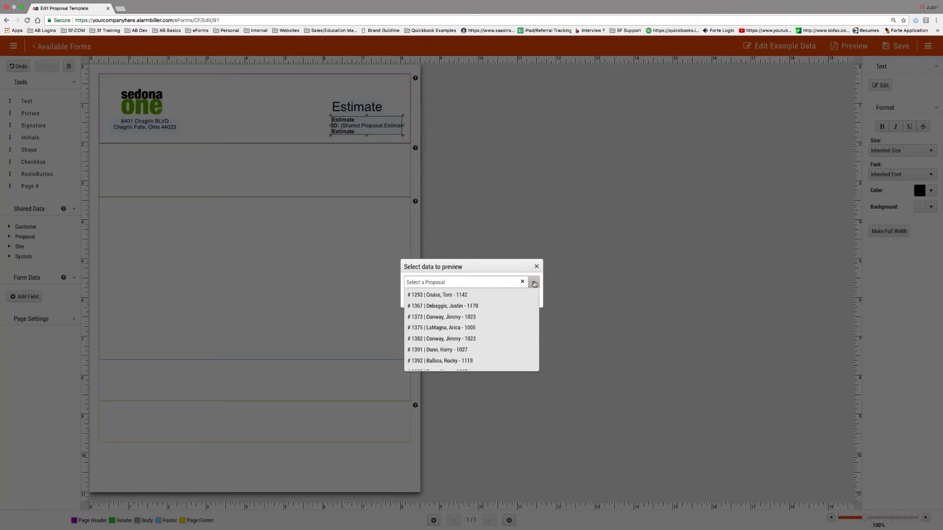
left_click(534, 284)
type("adam")
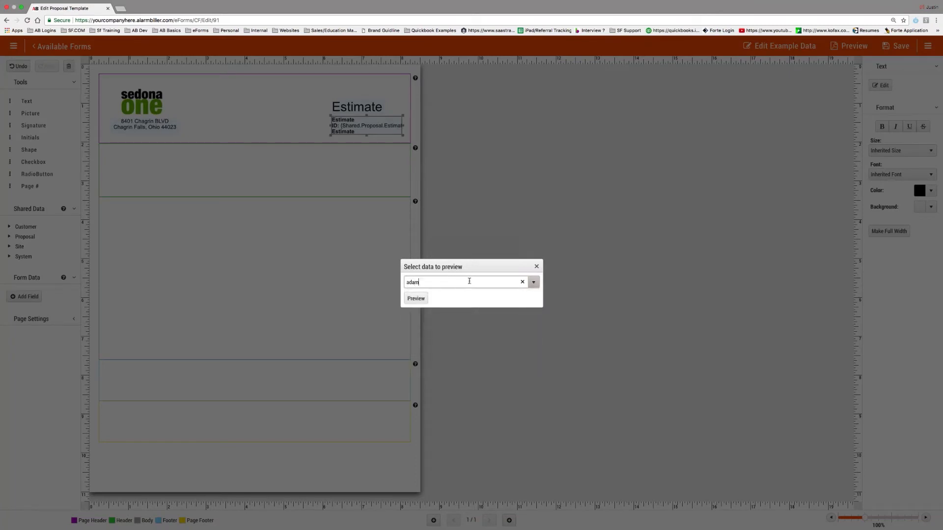
left_click(456, 295)
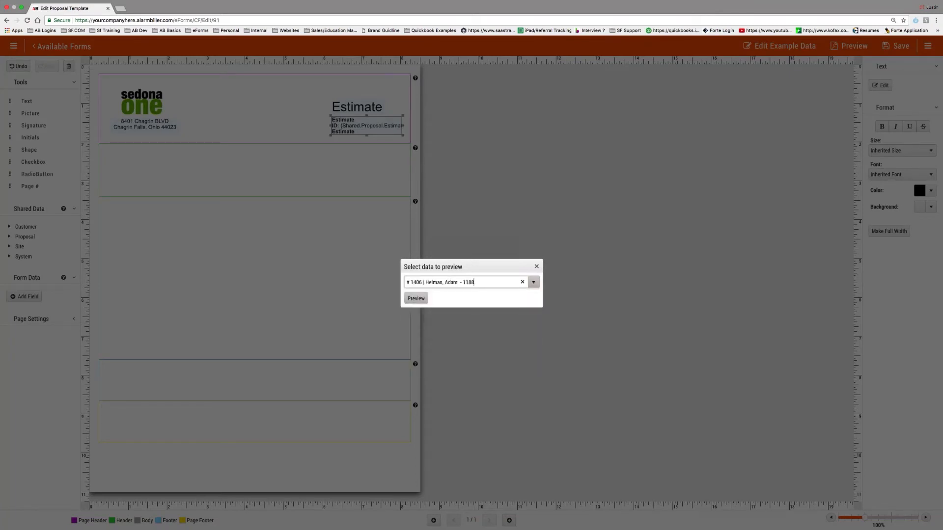
left_click(417, 299)
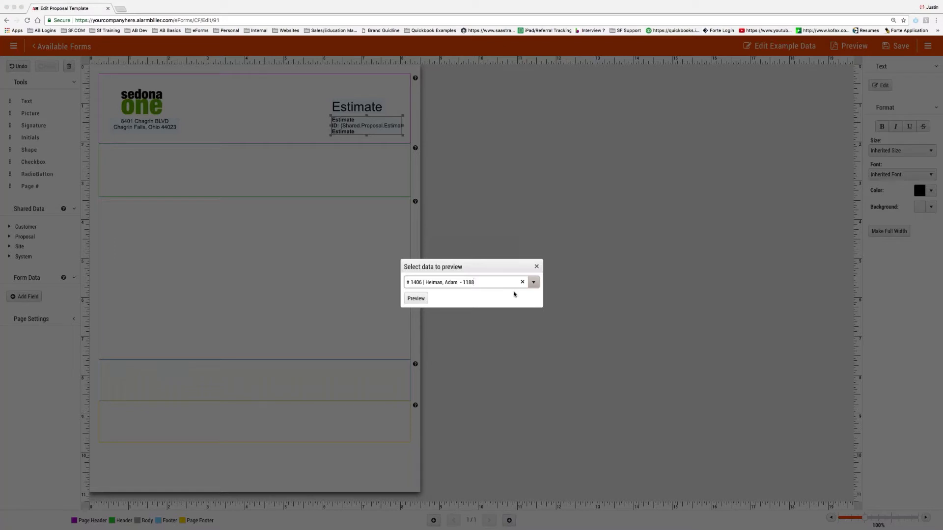
left_click(418, 299)
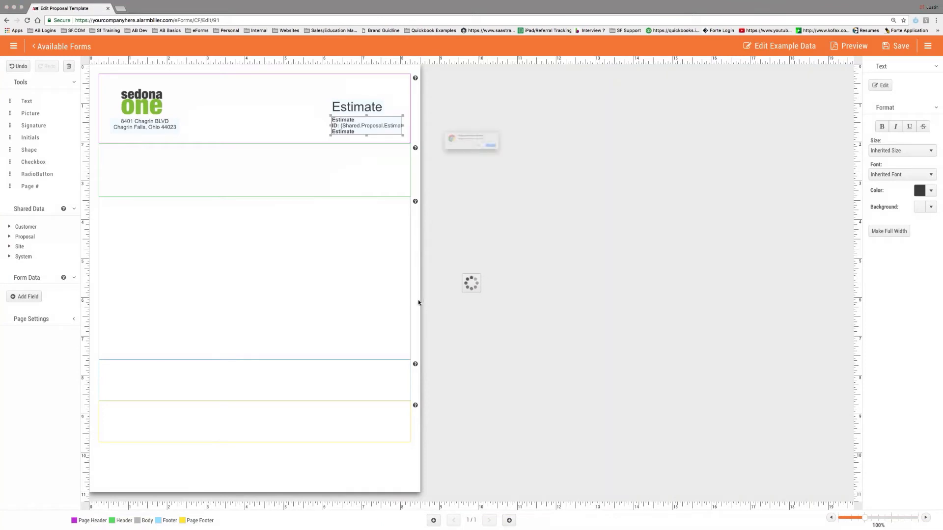
left_click(528, 157)
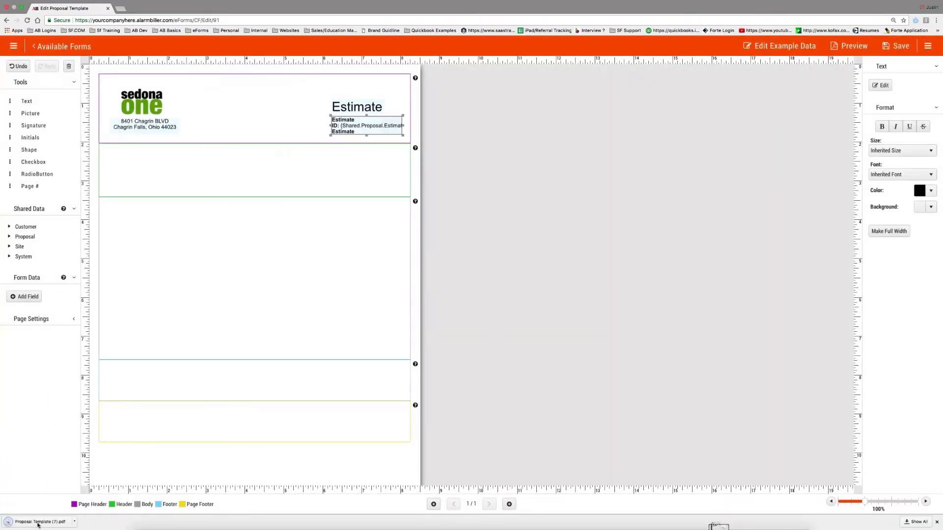
- Open the downloaded preview PDF, then start and cancel another template preview
left_click(40, 523)
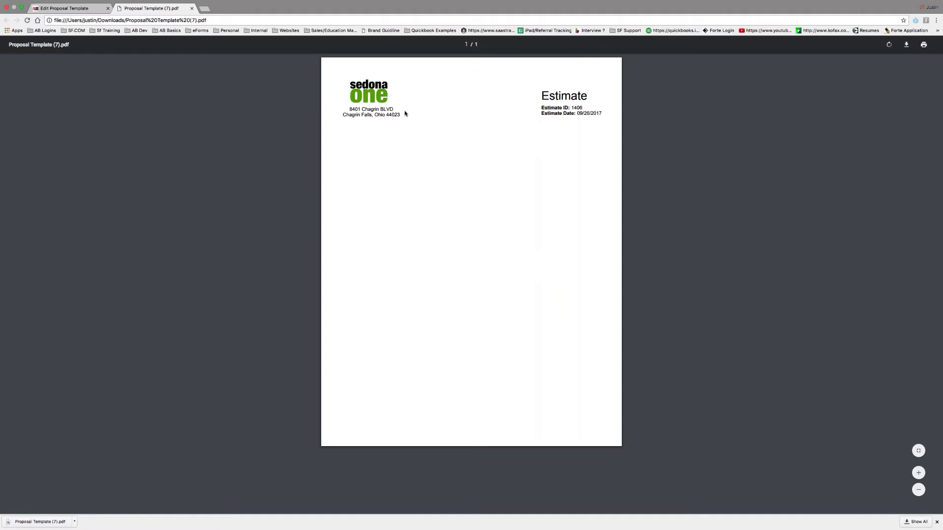
scroll(496, 174, "down", 1)
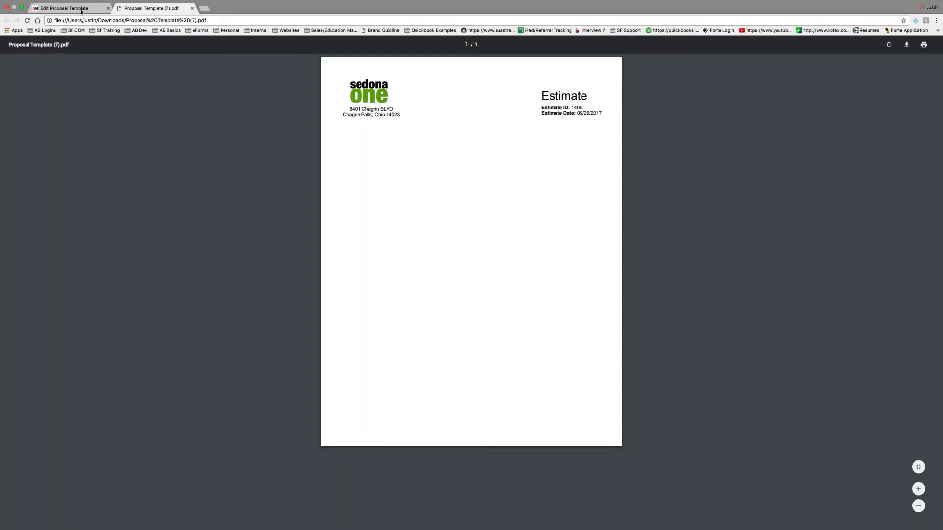
key("ctrl+shift+Tab")
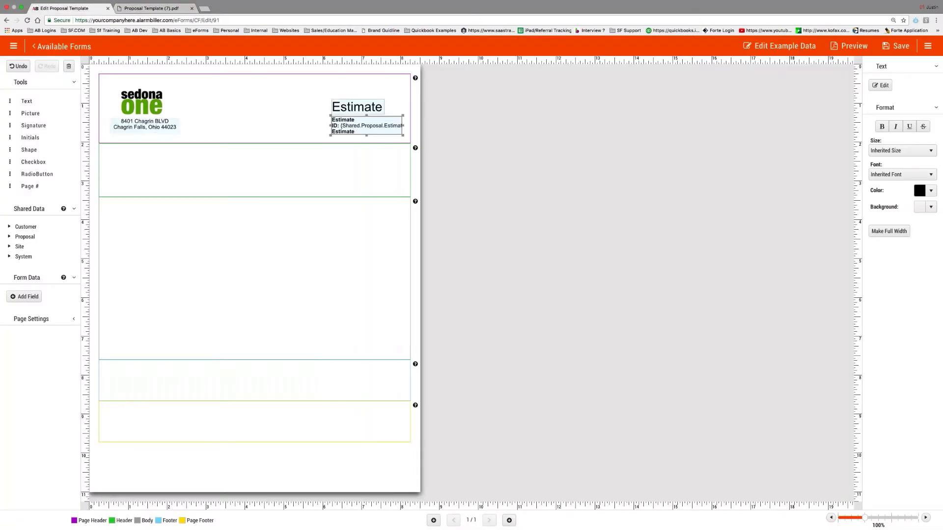
left_click(850, 47)
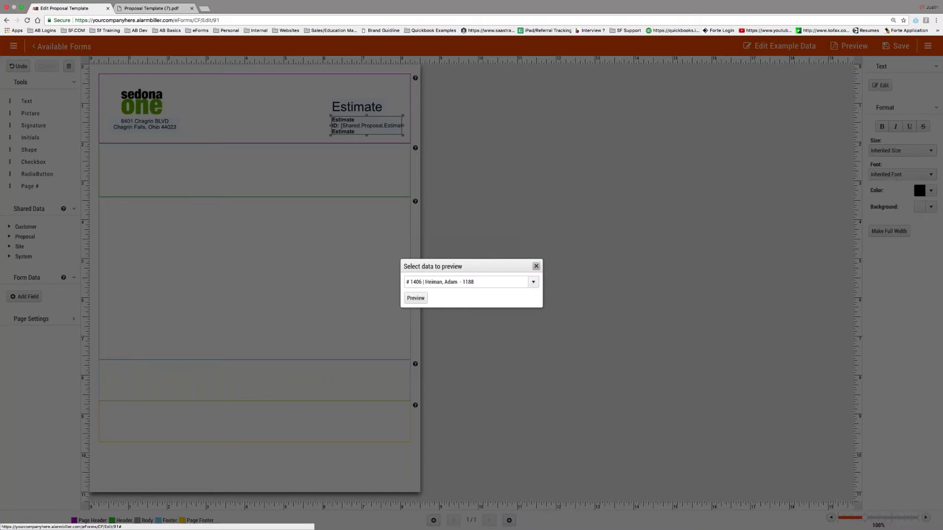
left_click(536, 266)
- Check the filled-in Estimate ID and Estimate Date values in the PDF, then close it
left_click(152, 8)
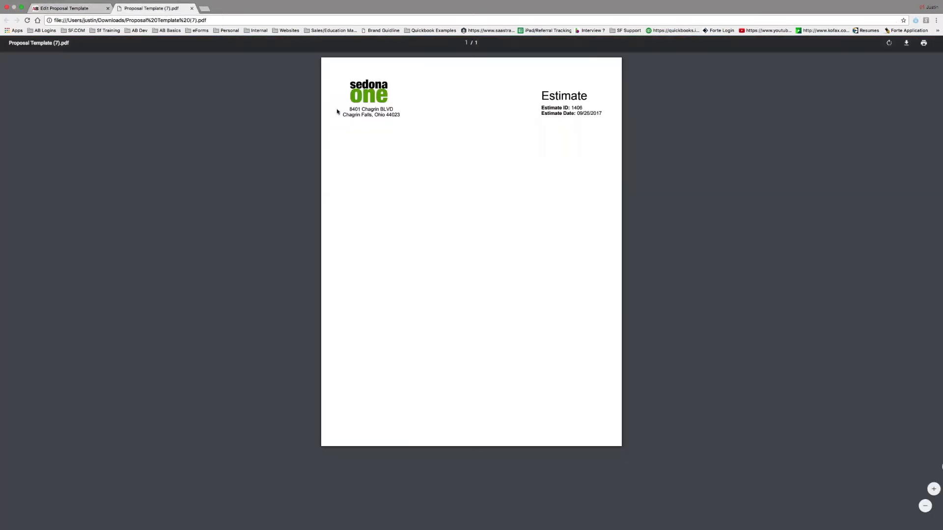
double_click(580, 108)
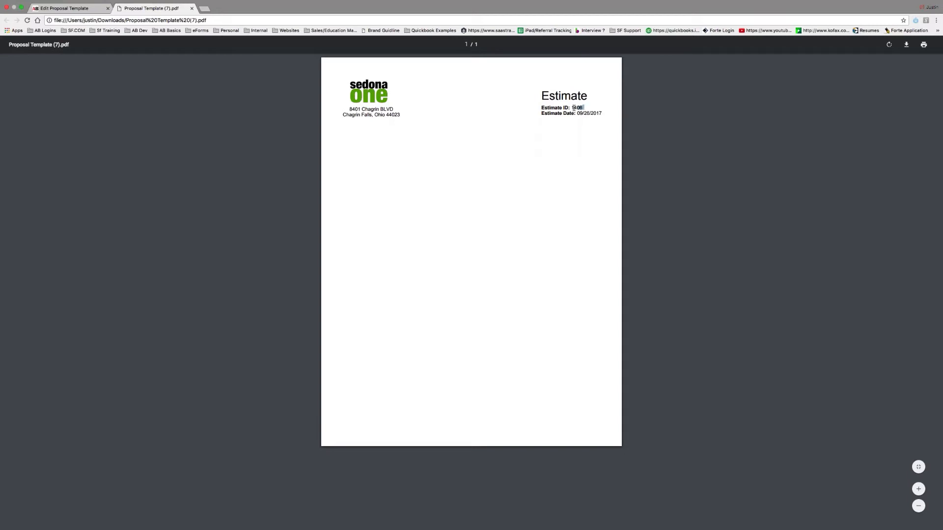
left_click_drag(602, 113, 578, 113)
left_click(496, 120)
left_click(192, 8)
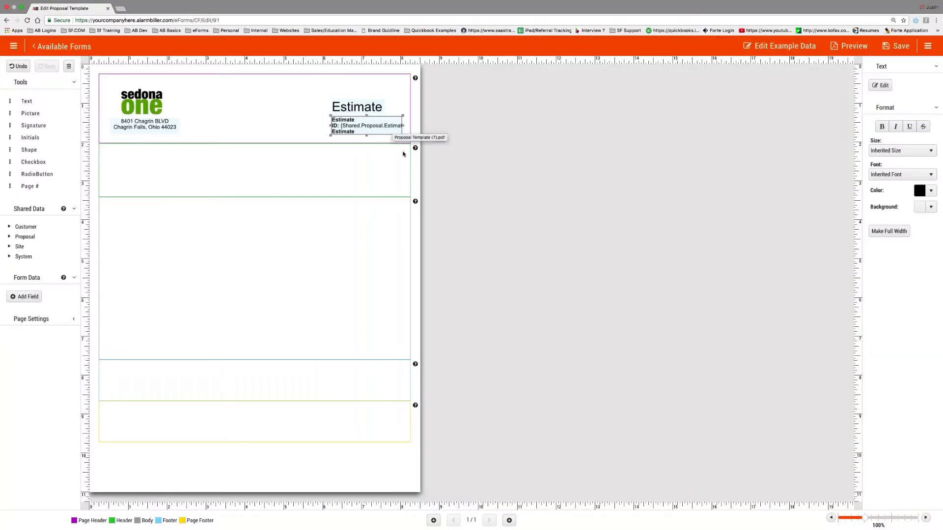
- Drop a new static text box into the Header section below the logo and edit it
mouse_move(416, 149)
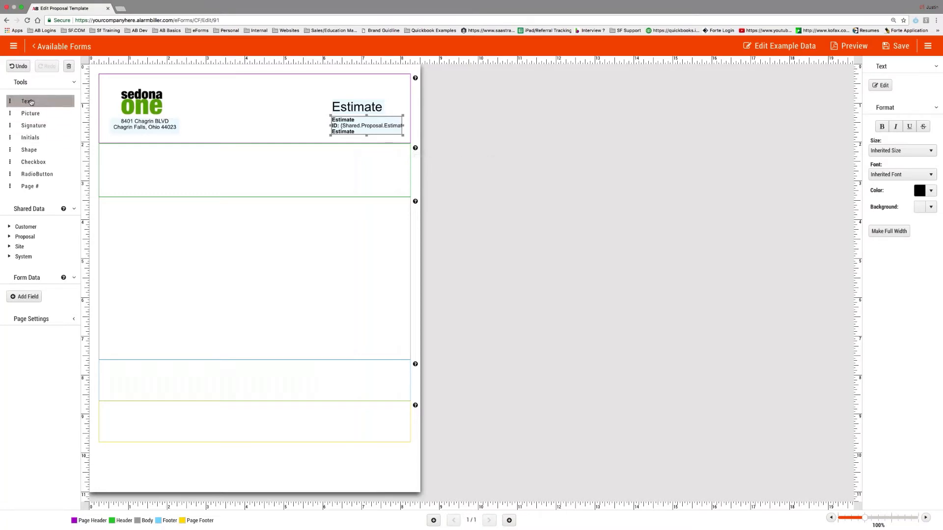
left_click_drag(31, 101, 179, 164)
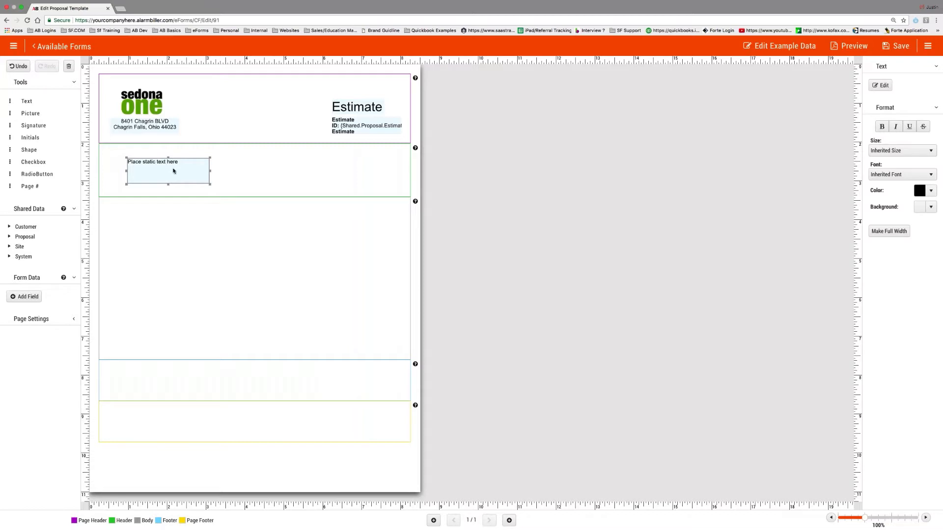
left_click(880, 85)
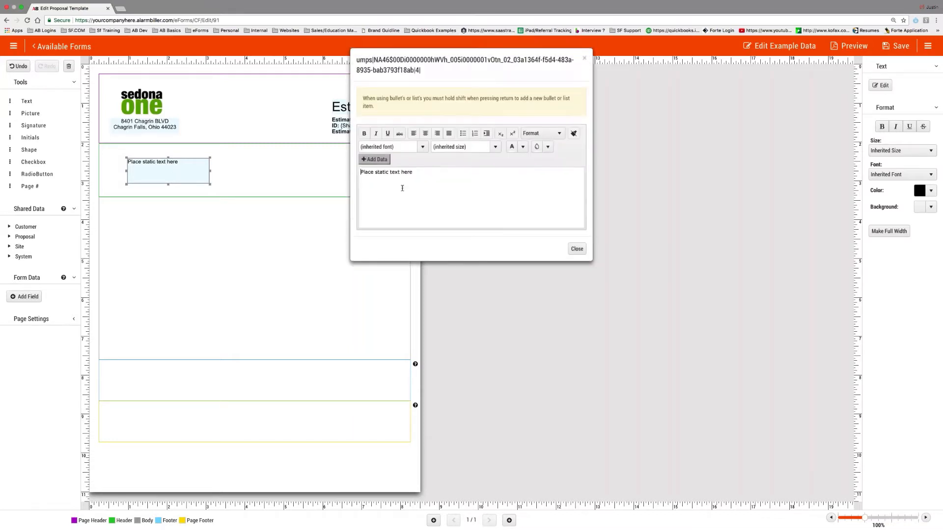
- Replace the placeholder with 'Customer Information' and insert the customer Address 1 field
key("ctrl+a")
type("Customer Information")
left_click(376, 159)
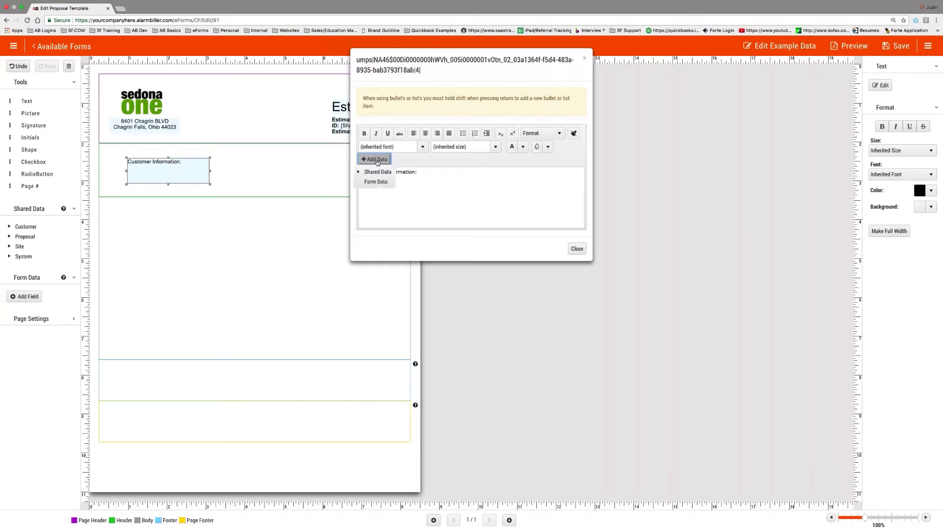
left_click(375, 172)
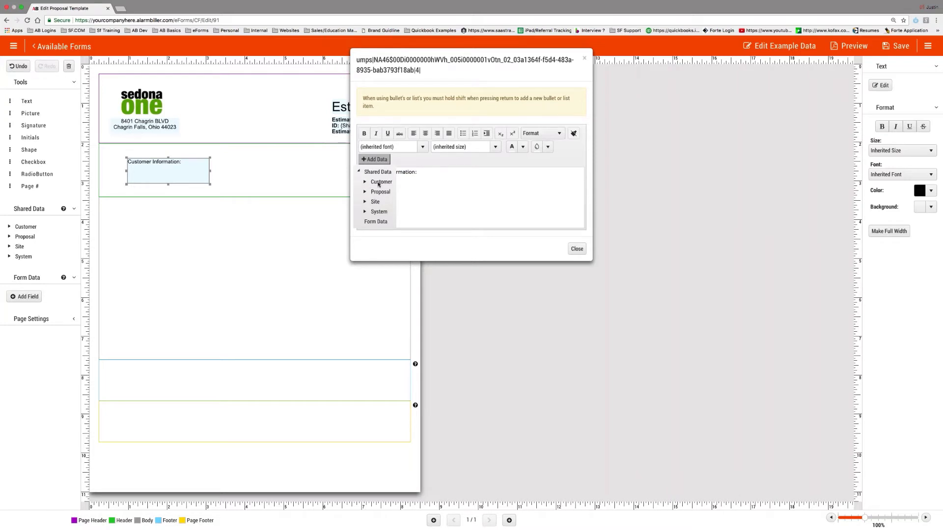
left_click(379, 183)
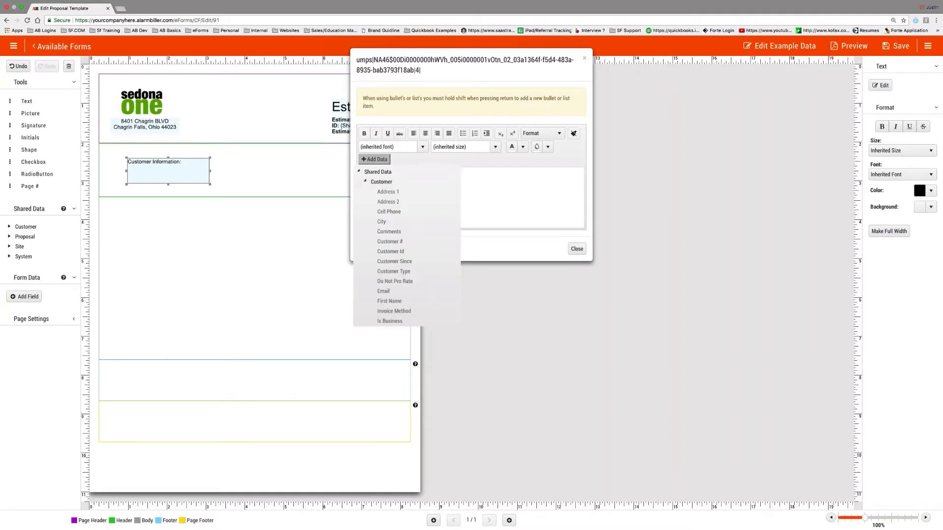
left_click(387, 192)
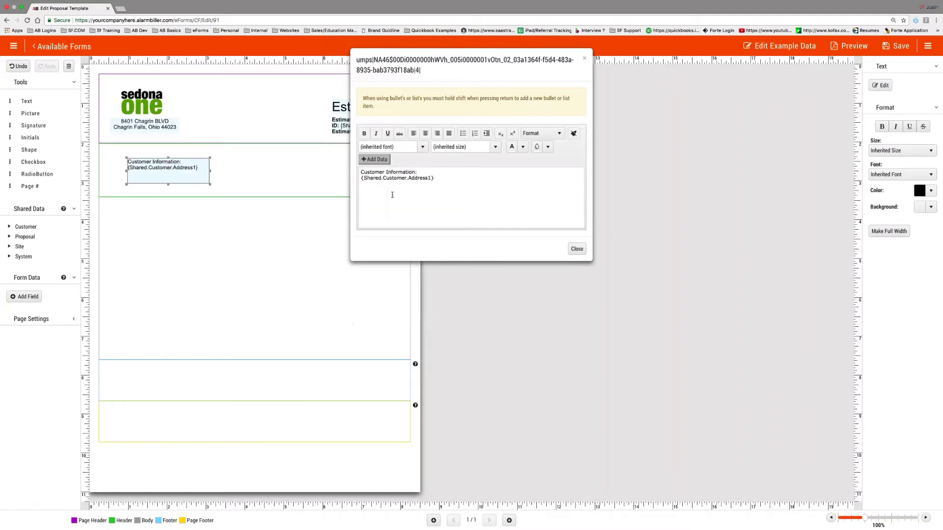
- Insert the customer City field on a new line, followed by State
left_click(375, 159)
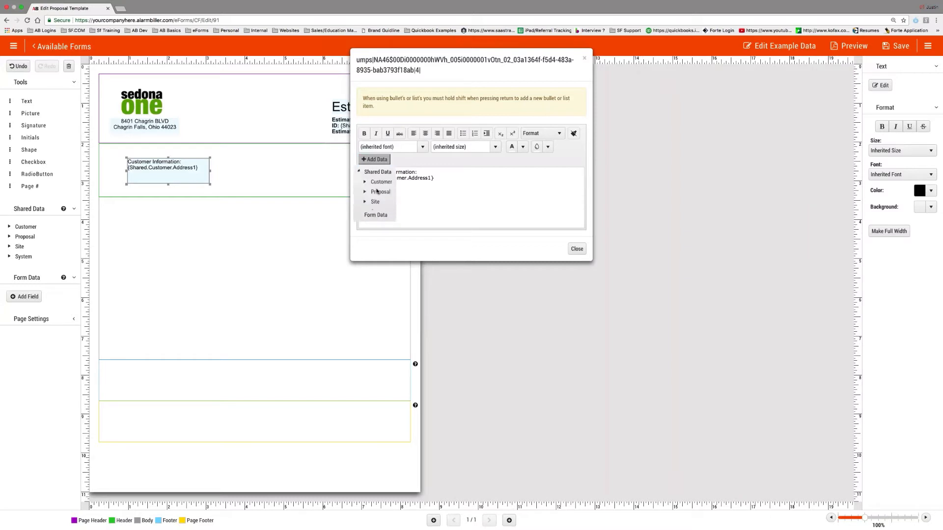
left_click(378, 182)
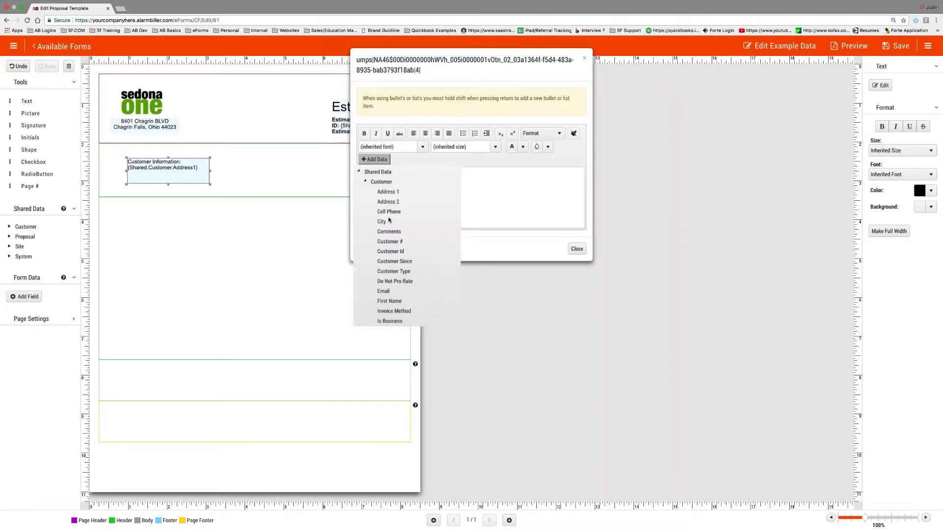
left_click(381, 222)
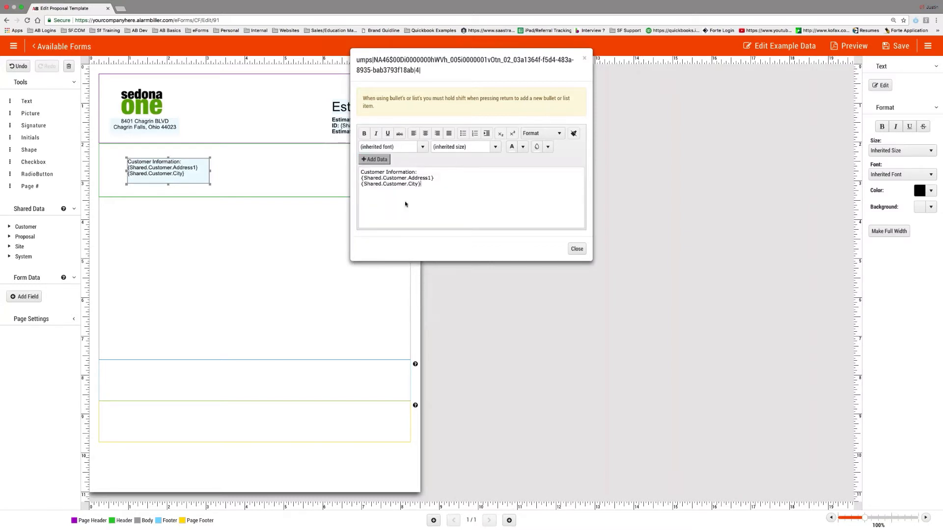
left_click(377, 159)
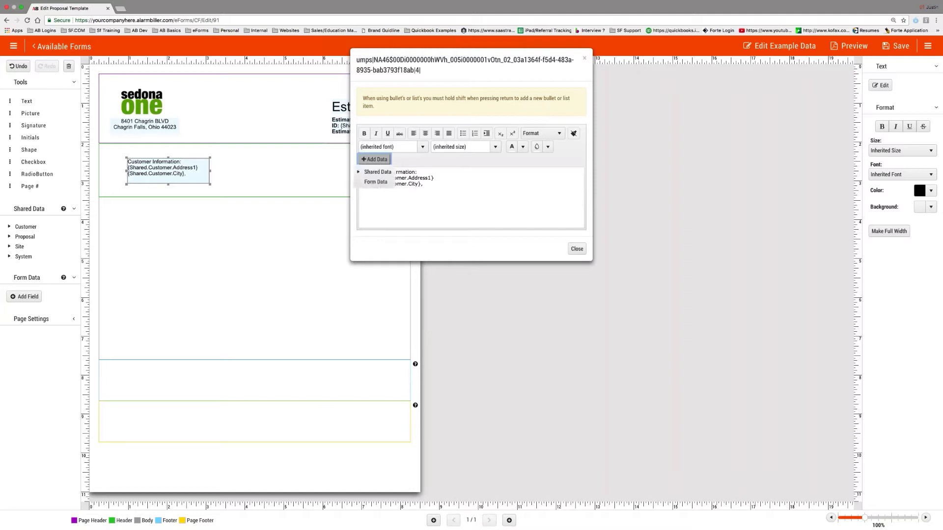
left_click(378, 172)
left_click(386, 181)
scroll(405, 276, "down", 5)
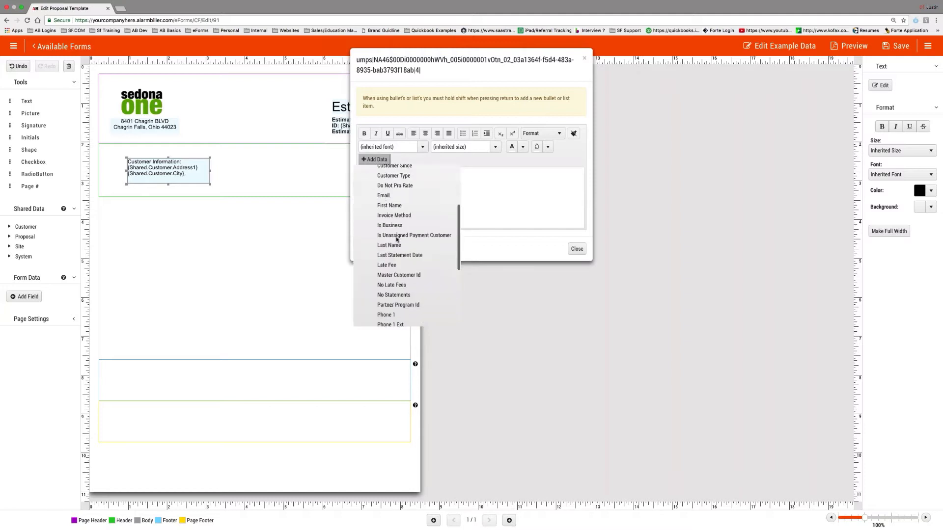
scroll(405, 276, "down", 3)
left_click(406, 273)
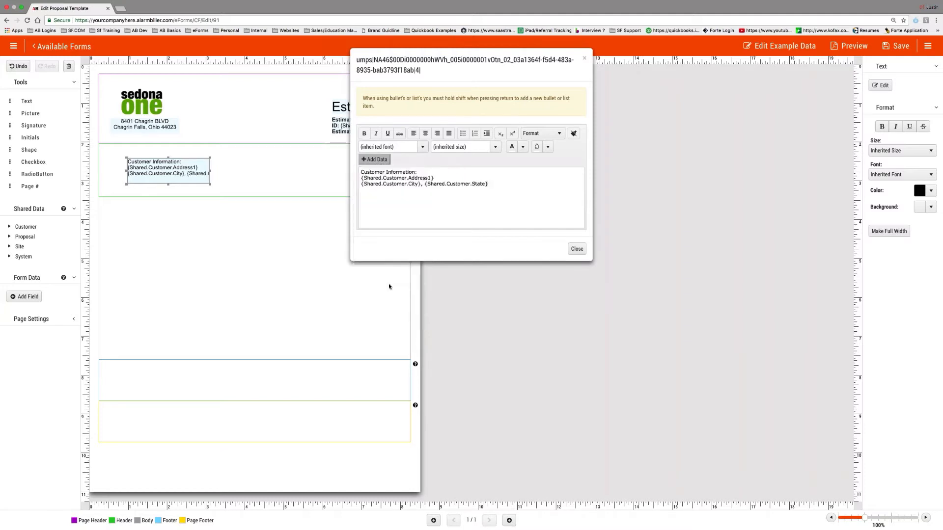
- Add the customer Zip Code field after State
left_click(376, 159)
left_click(359, 173)
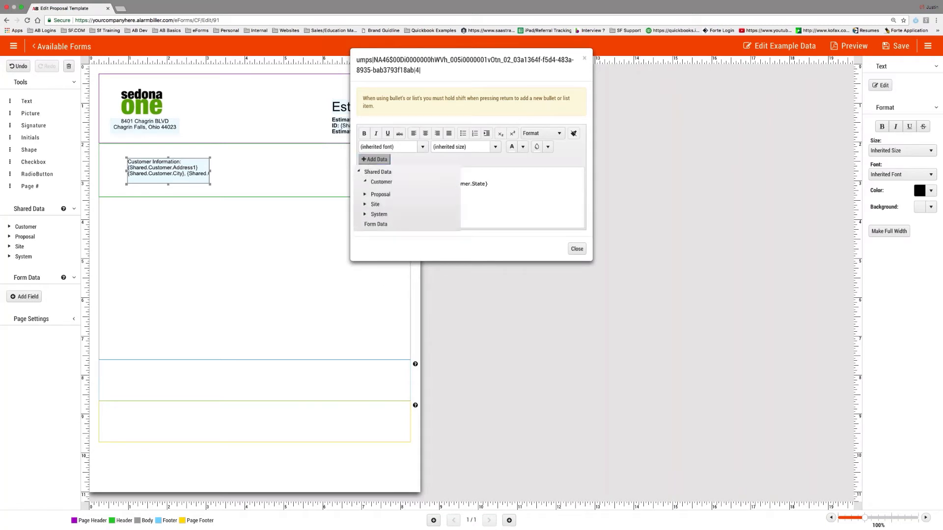
left_click(365, 183)
scroll(386, 272, "down", 3)
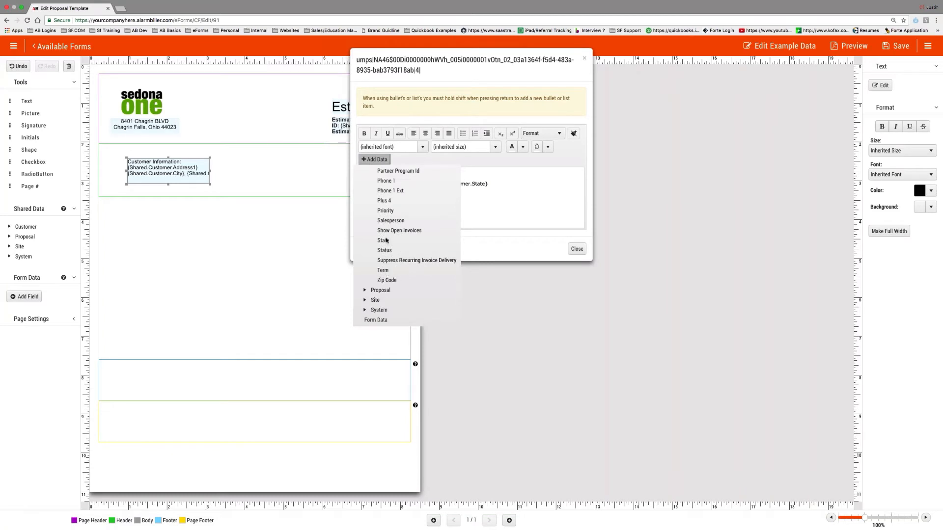
left_click(388, 285)
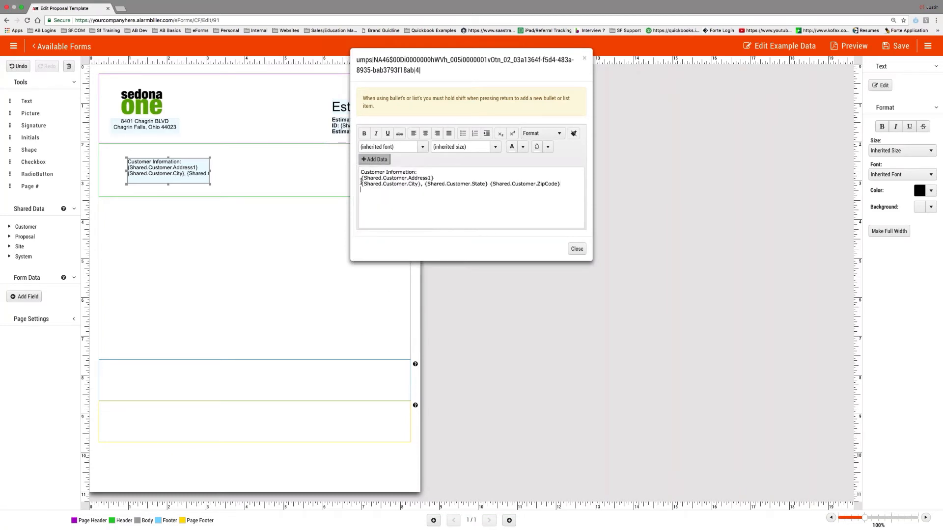
- Insert the proposal Contact field on a new line below the heading
left_click(362, 178)
key("Return")
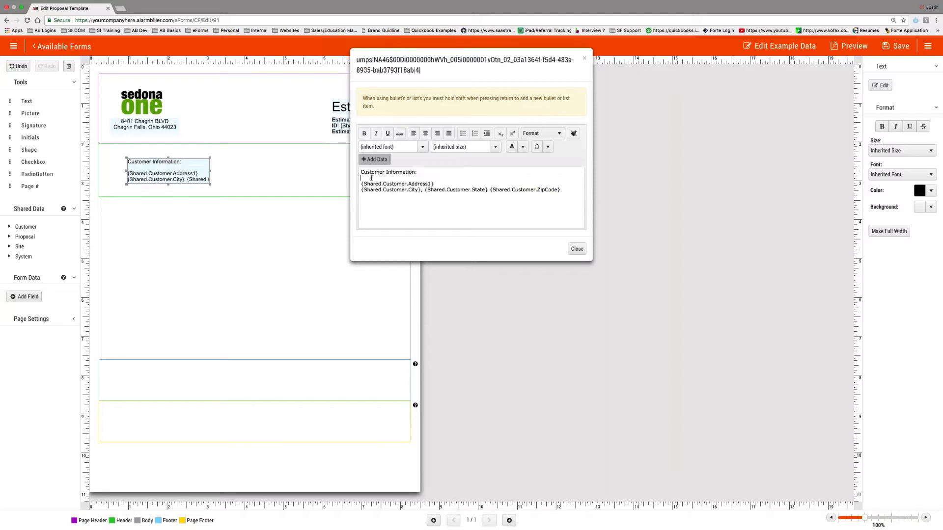
left_click(375, 159)
left_click(366, 192)
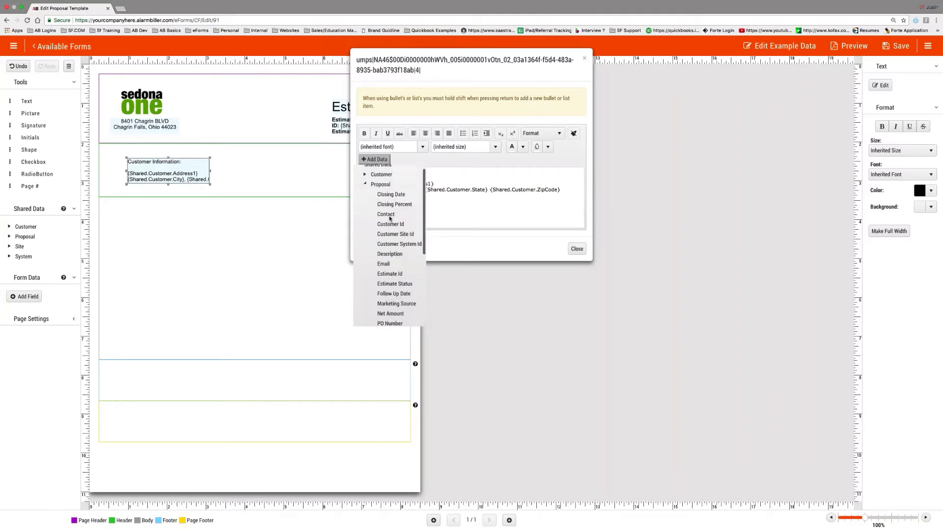
left_click(391, 216)
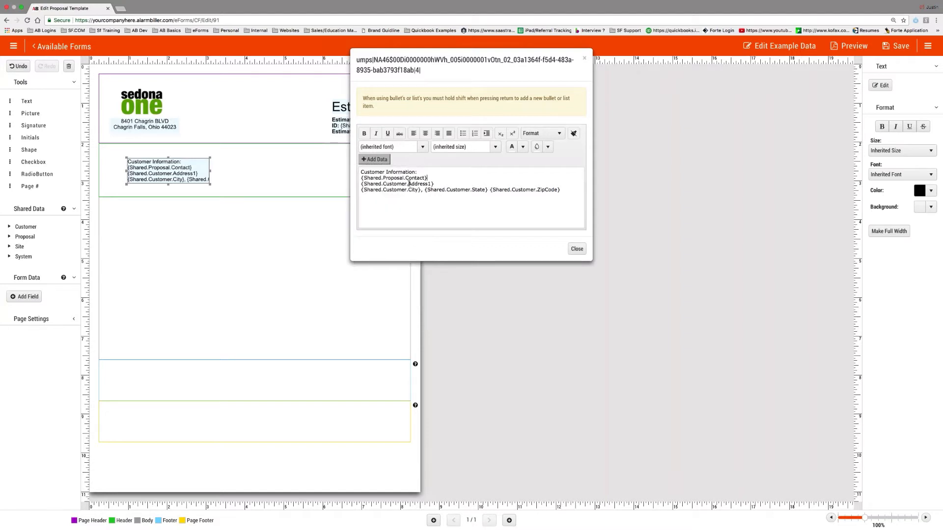
- Add the customer Phone 1 field on a new line and select the heading line
left_click(375, 159)
left_click(378, 172)
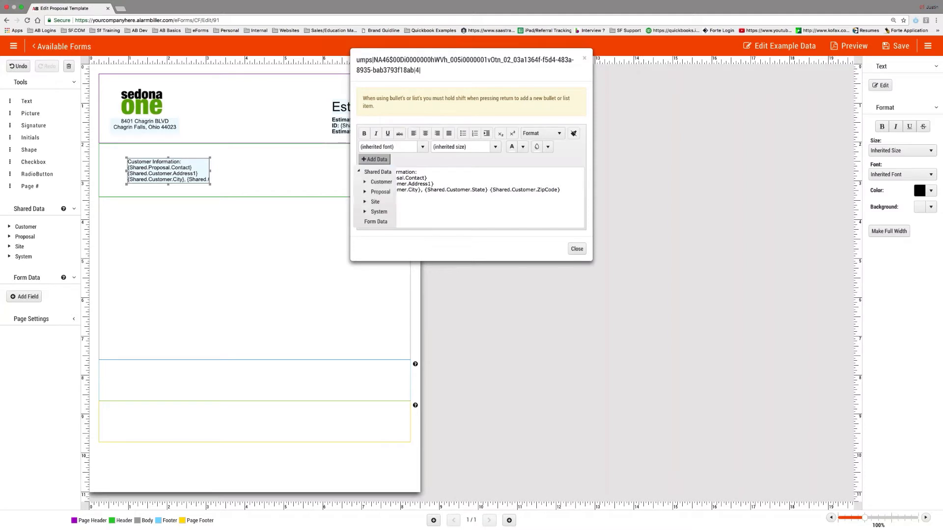
left_click(382, 177)
scroll(391, 239, "down", 3)
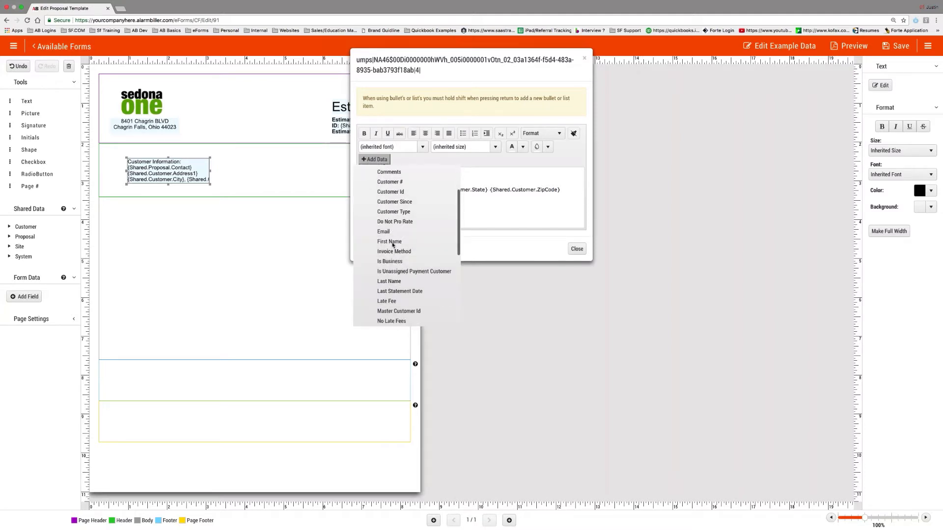
scroll(393, 246, "down", 1)
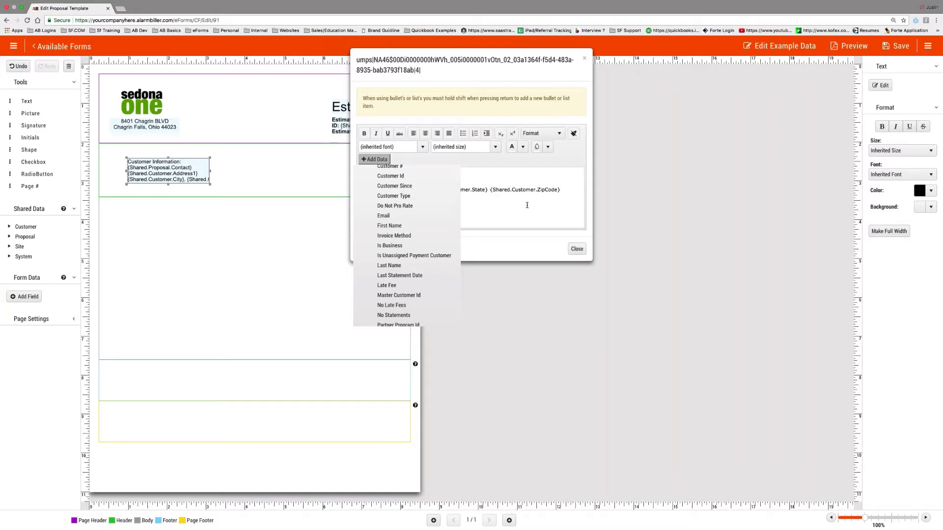
scroll(392, 261, "down", 5)
left_click(393, 264)
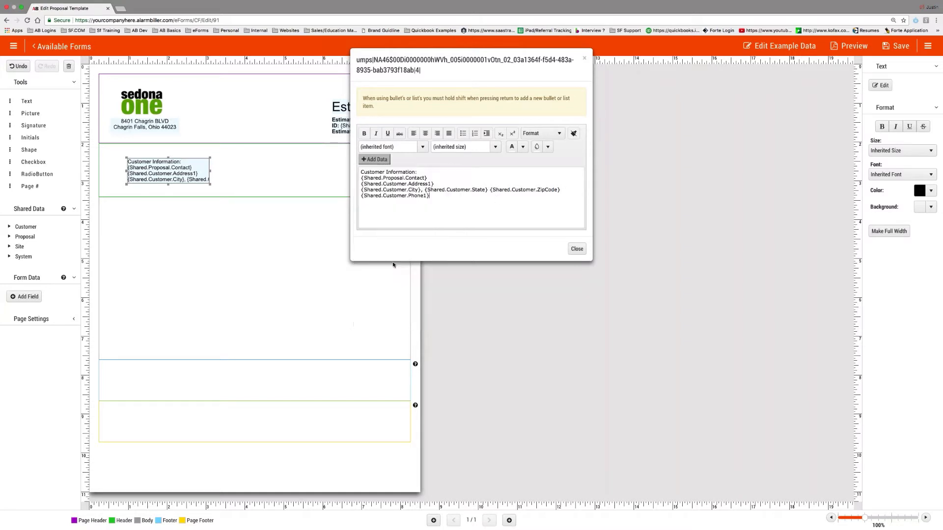
left_click_drag(417, 172, 331, 173)
- Bold and underline the Customer Information: heading, then close the text editor
key("super+b")
key("super+u")
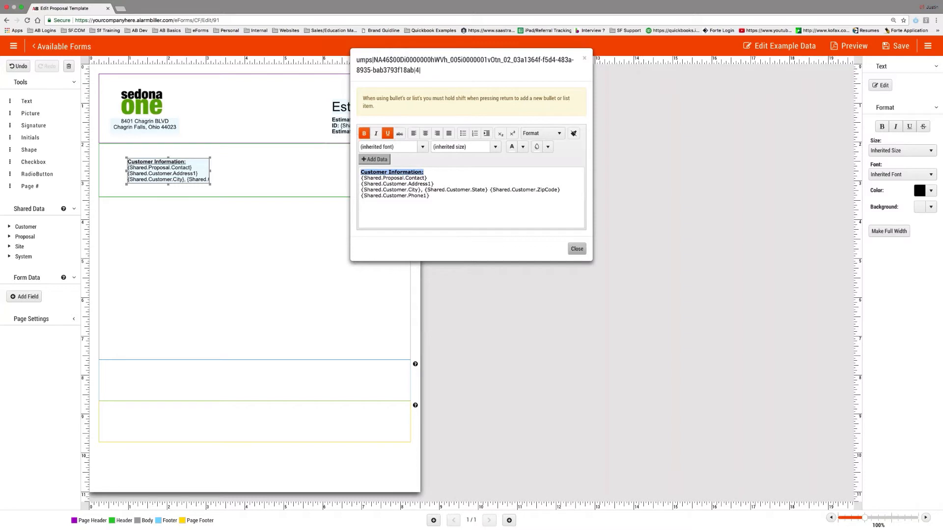
left_click(577, 249)
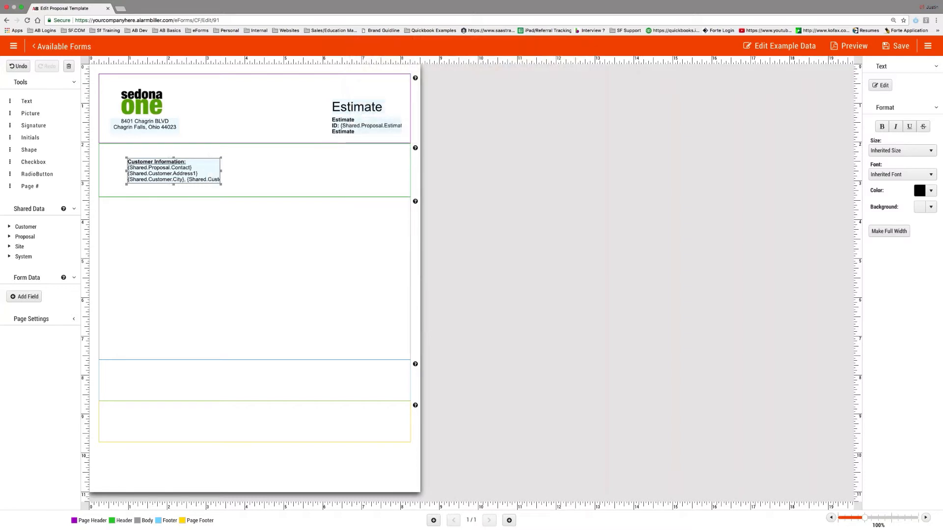
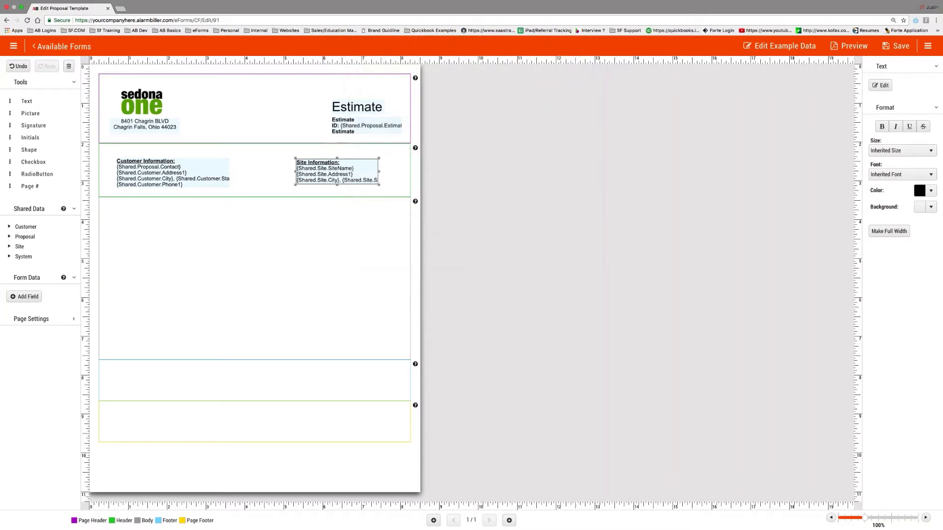
- Make the Site Information box slightly taller and add Address 1 and City fields to the body
left_click_drag(337, 185, 338, 175)
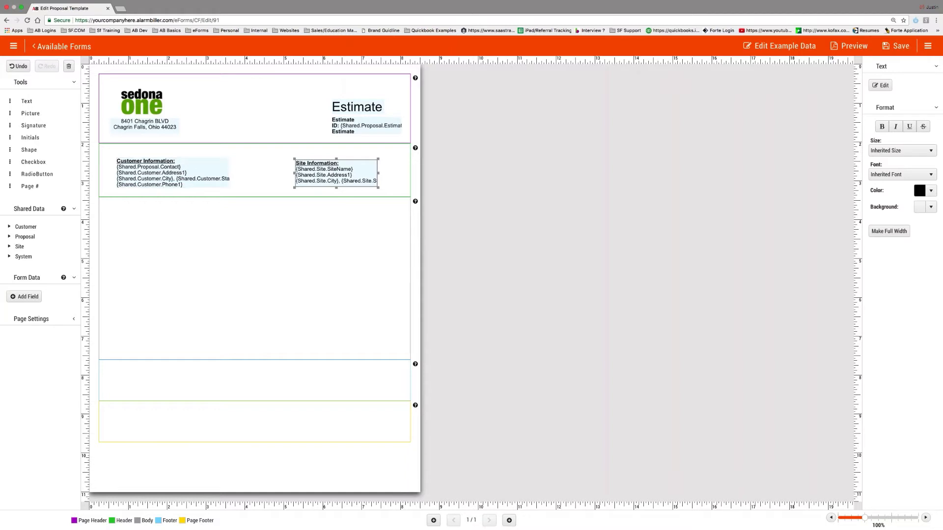
left_click(24, 227)
left_click_drag(32, 236, 160, 215)
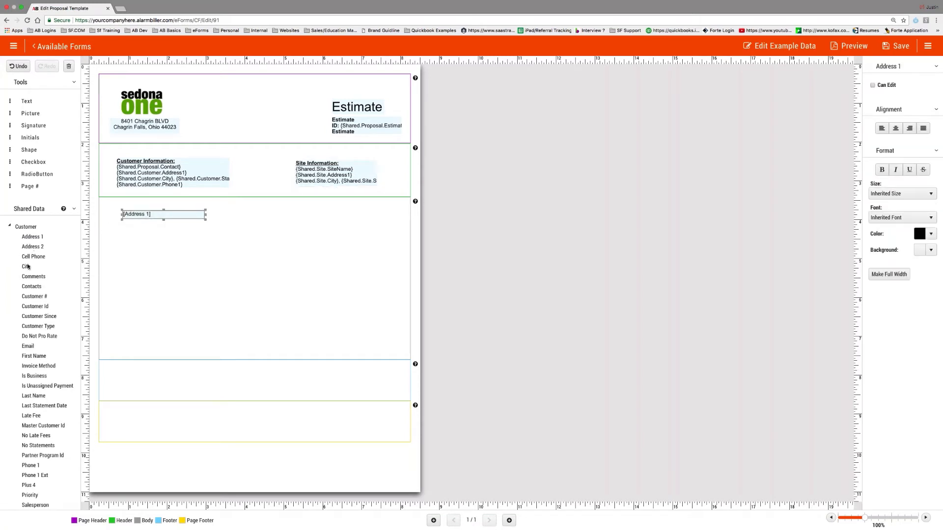
left_click_drag(28, 266, 162, 224)
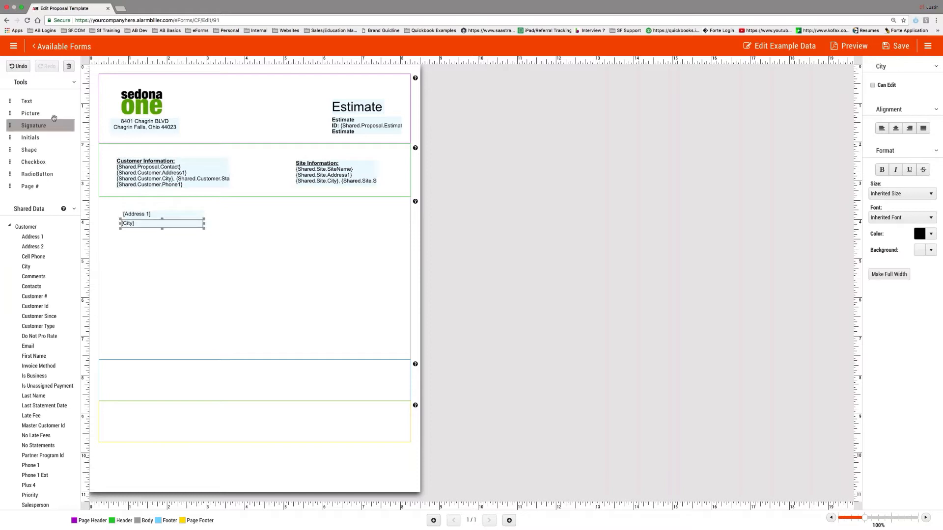
left_click_drag(131, 225, 134, 224)
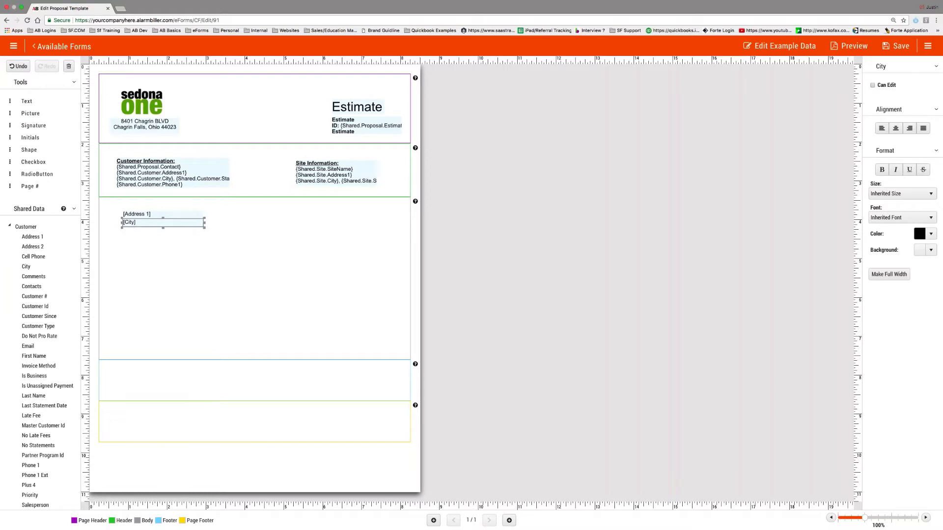
left_click_drag(205, 224, 155, 223)
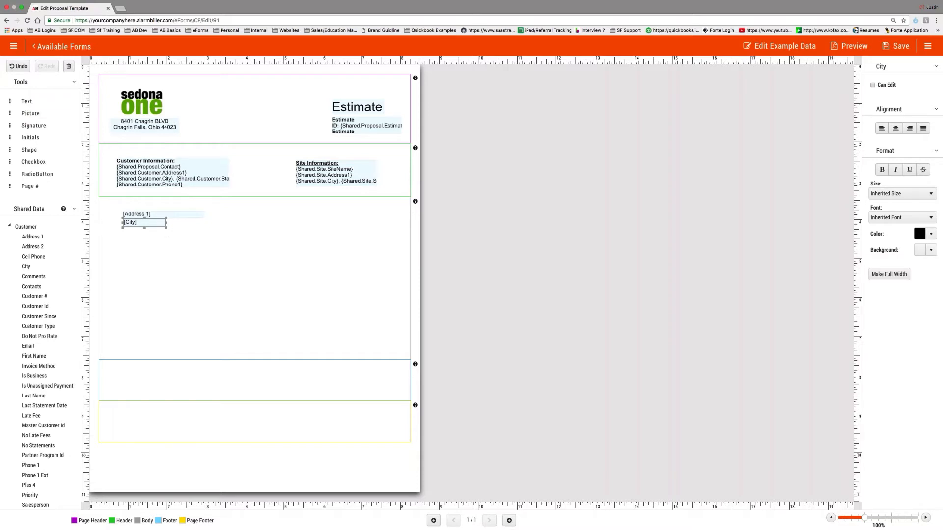
- Delete the trial City and Address 1 fields and collapse the customer field list
left_click(165, 177)
left_click(334, 174)
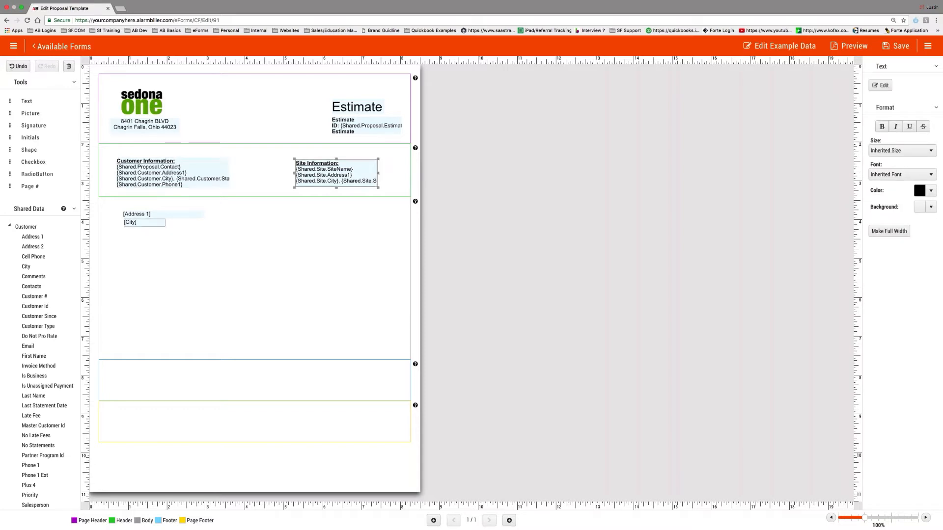
left_click(147, 223)
key("Delete")
left_click(148, 215)
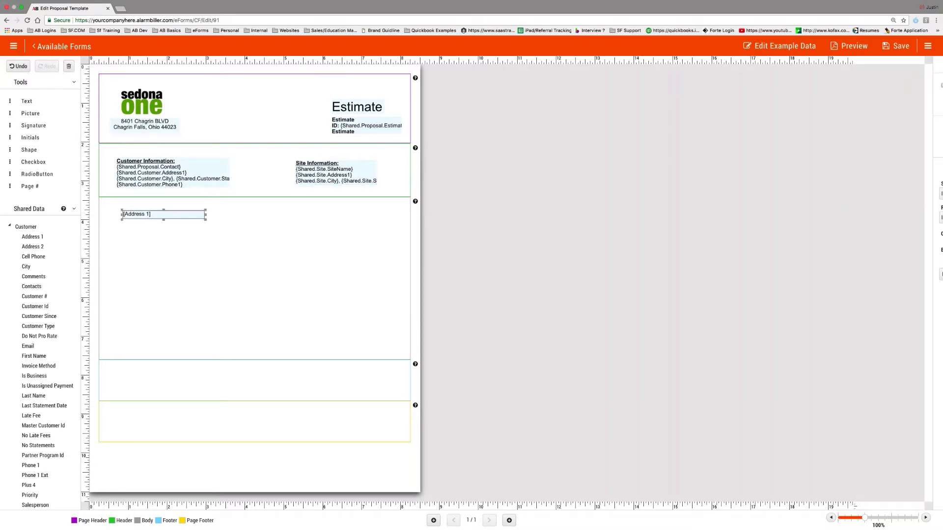
key("Delete")
left_click(158, 180)
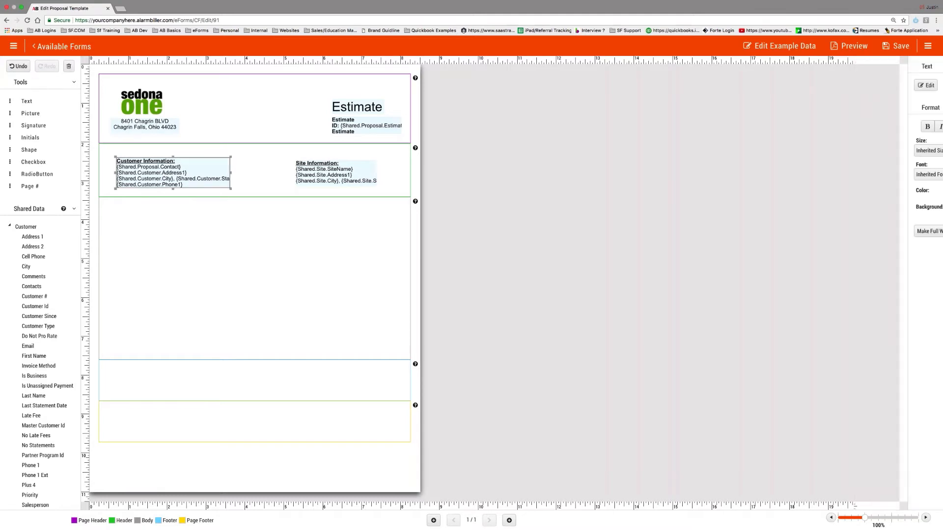
left_click(10, 226)
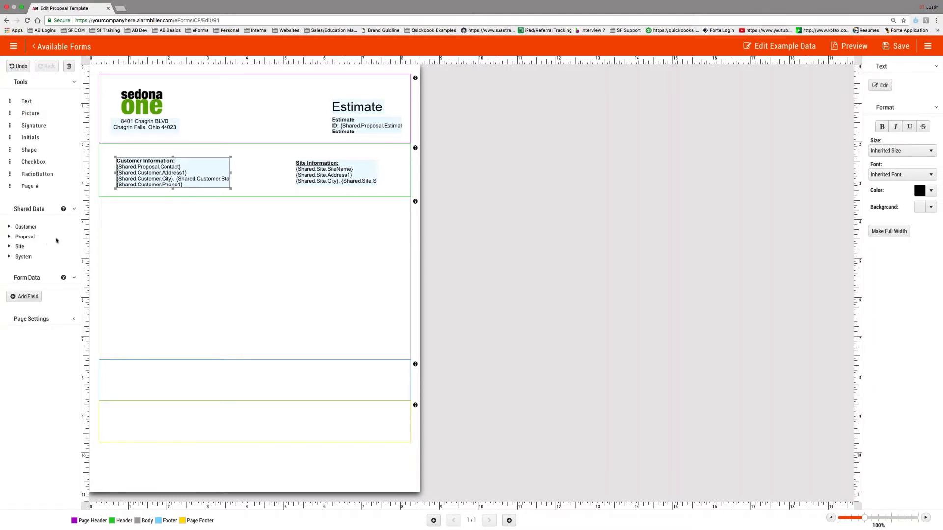
left_click(322, 173)
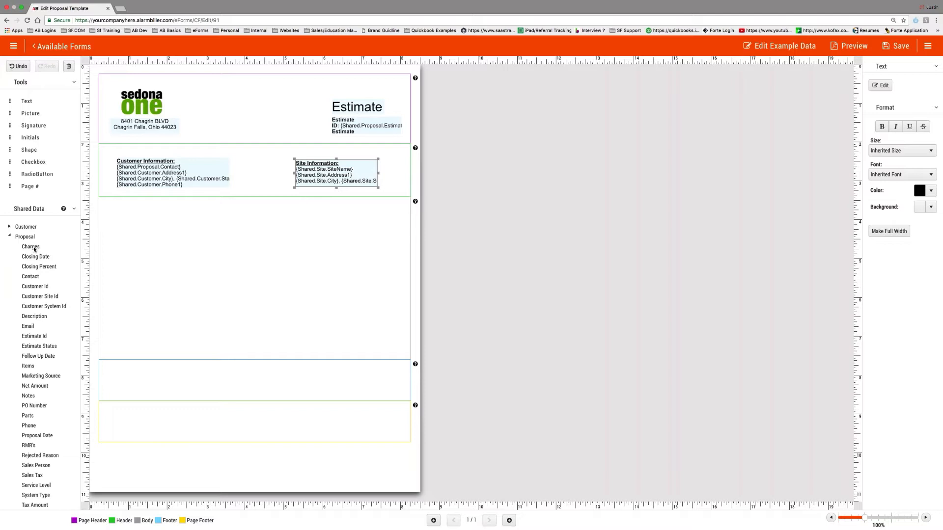
- Swap a trial Charges table for Parts and Items tables, and add a static text box below
left_click_drag(34, 249, 162, 247)
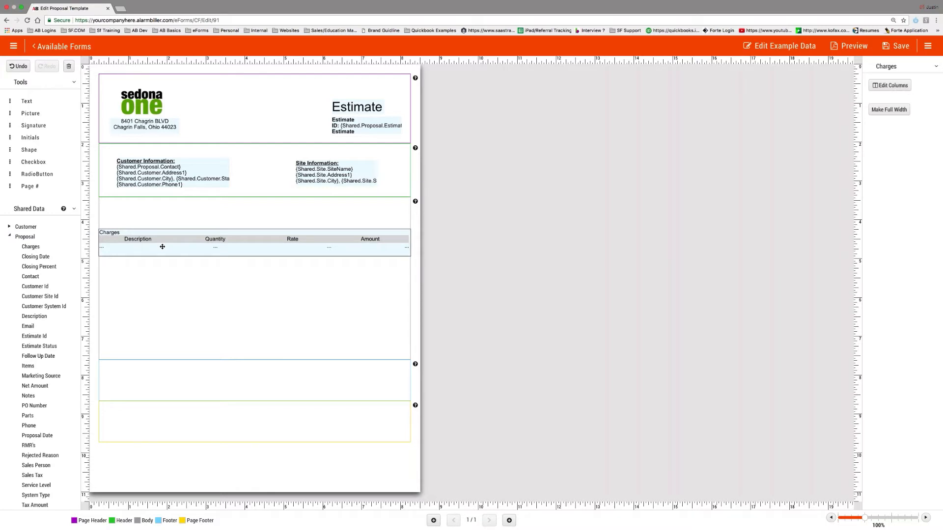
key("Delete")
scroll(33, 356, "down", 1)
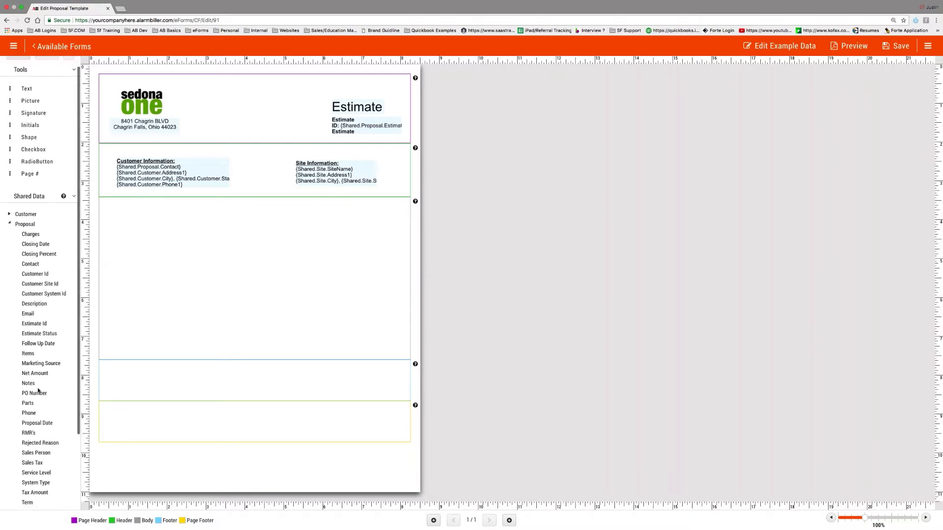
scroll(9, 326, "down", 1)
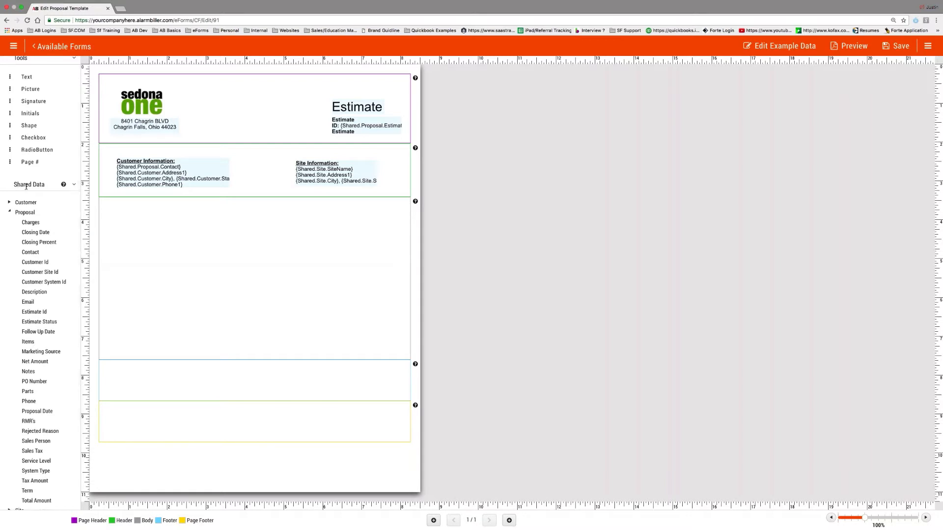
left_click_drag(33, 391, 196, 246)
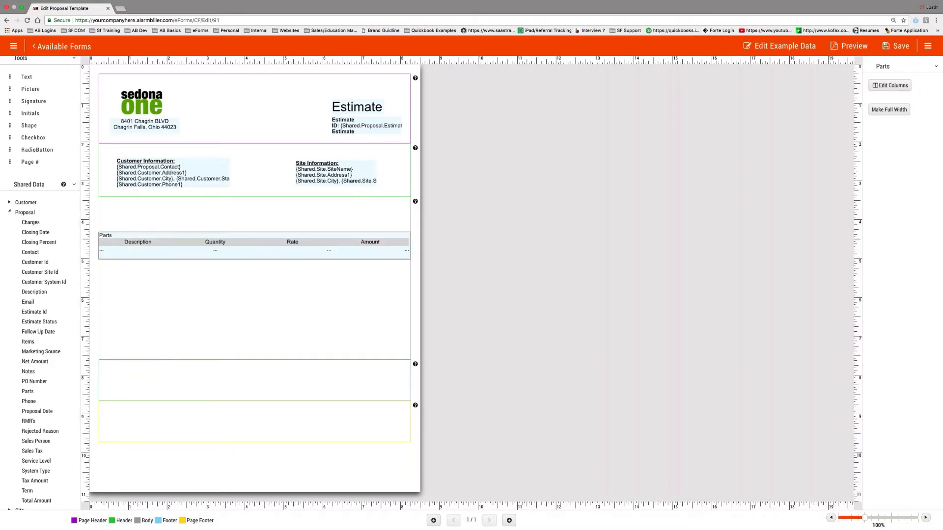
scroll(30, 423, "down", 1)
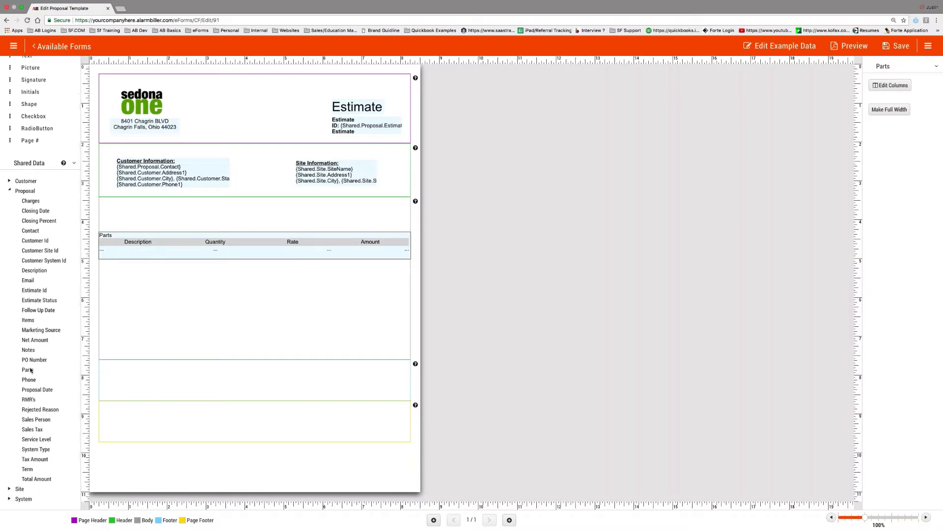
left_click_drag(28, 320, 229, 284)
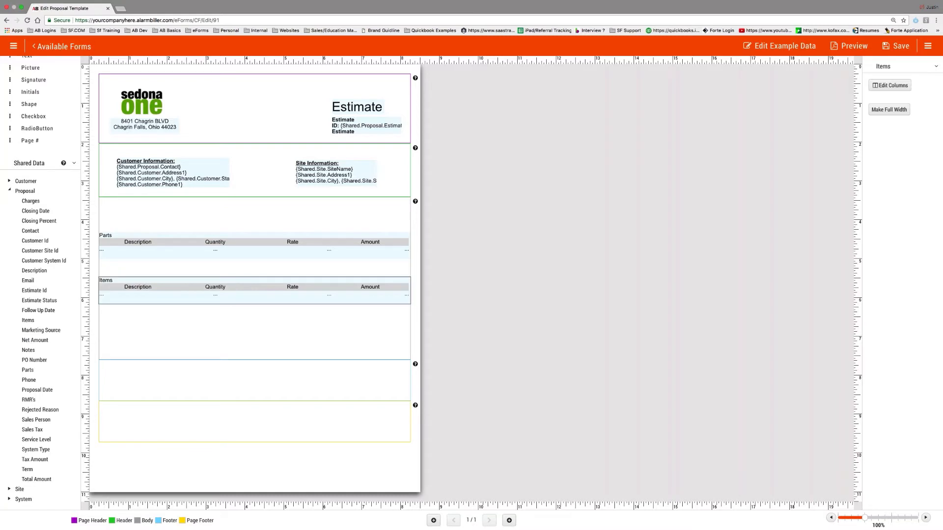
left_click_drag(229, 251, 231, 239)
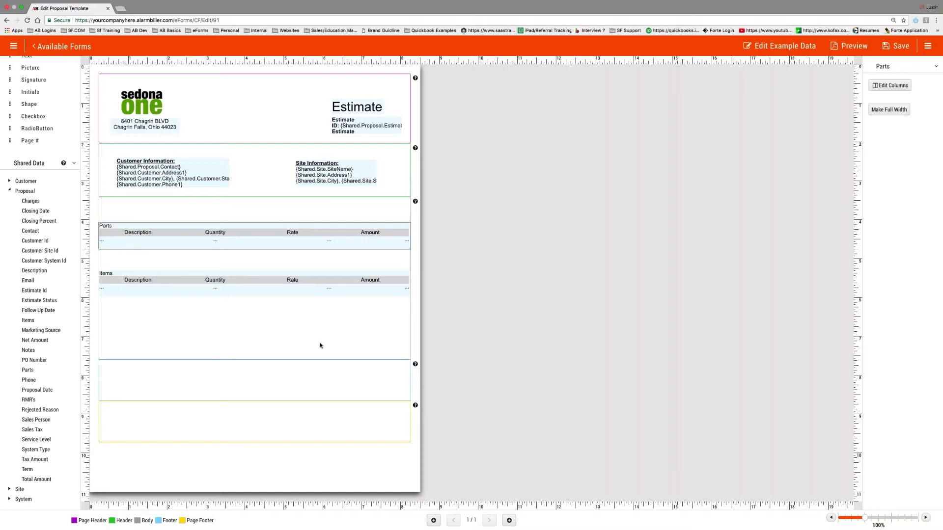
left_click(10, 191)
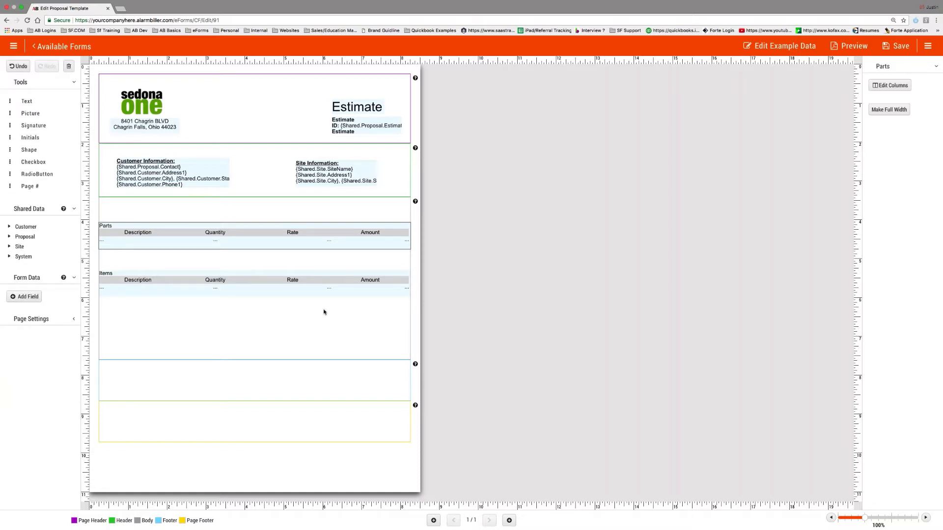
left_click_drag(27, 102, 355, 324)
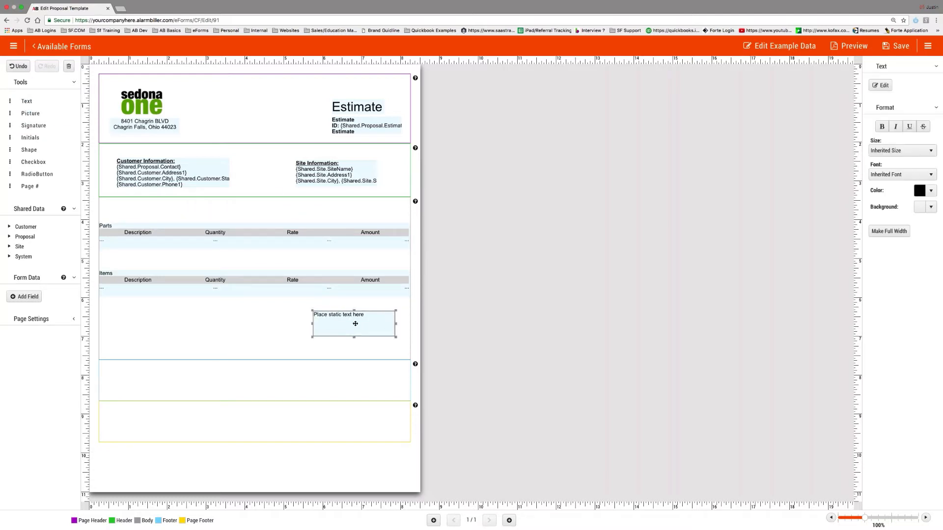
- Write 'Total Amount: $', the proposal Total Amount field and a 'Taxes may be applicable' note
left_click(881, 85)
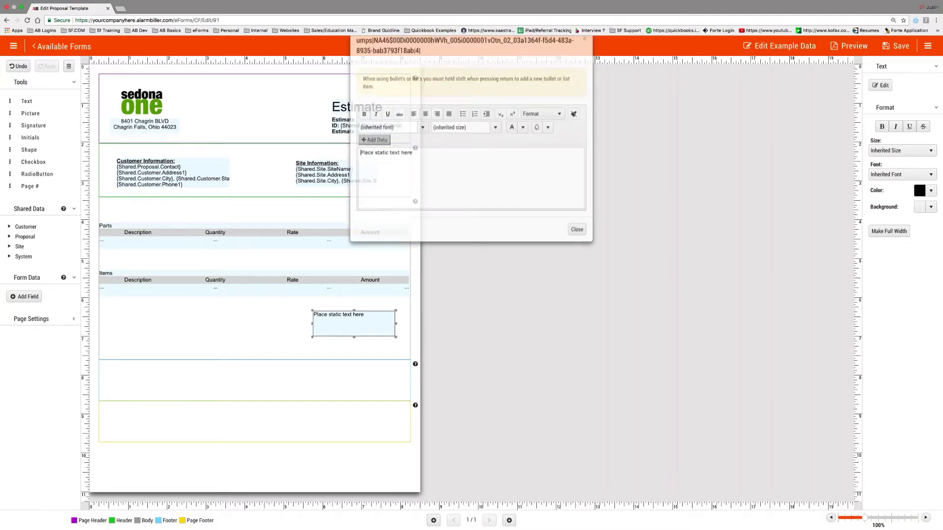
type("Total Amount:")
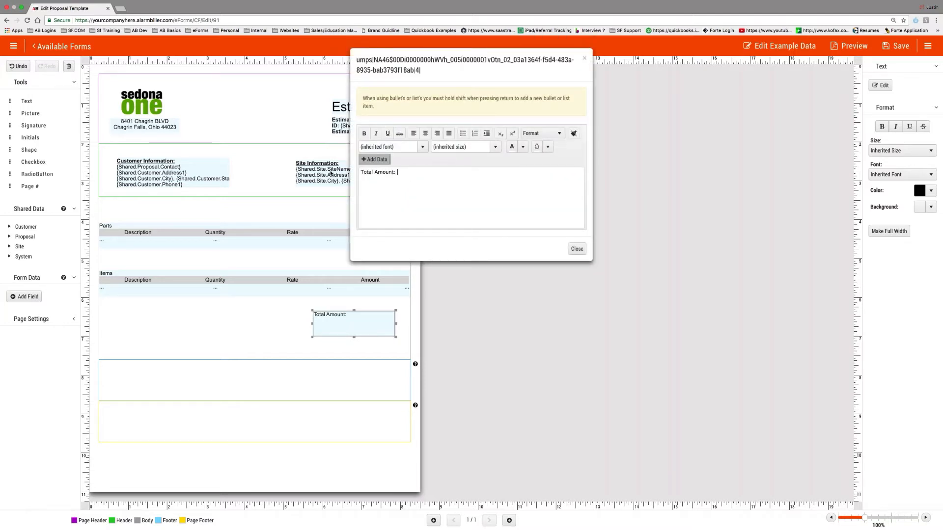
type(" $")
left_click(375, 162)
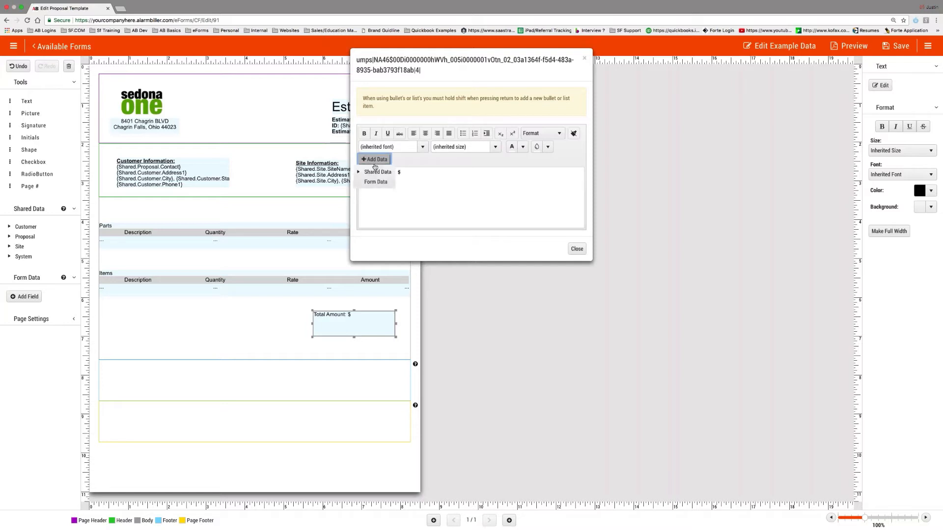
left_click(376, 172)
left_click(381, 191)
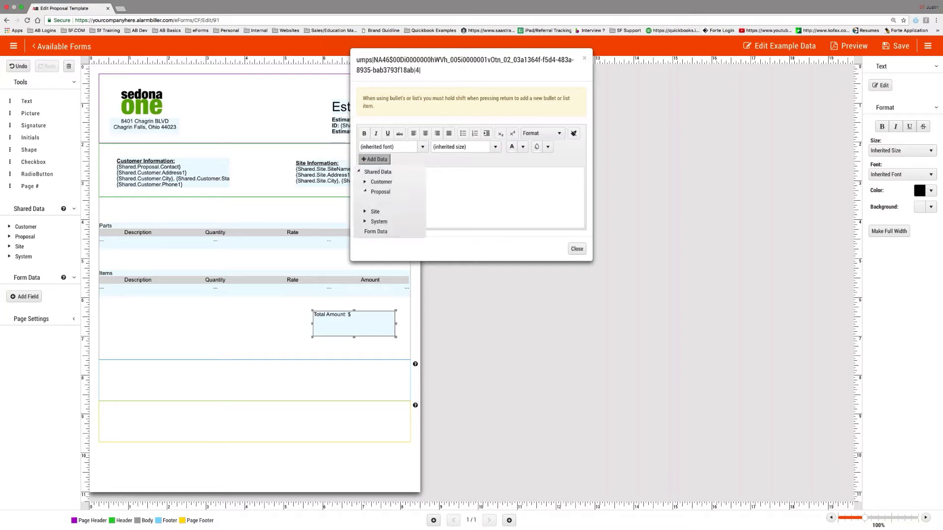
scroll(396, 224, "down", 5)
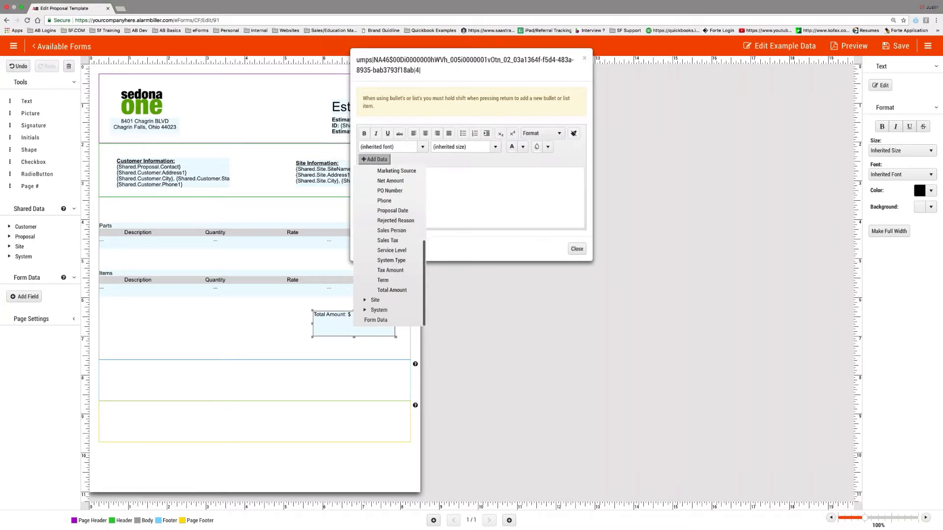
left_click(397, 290)
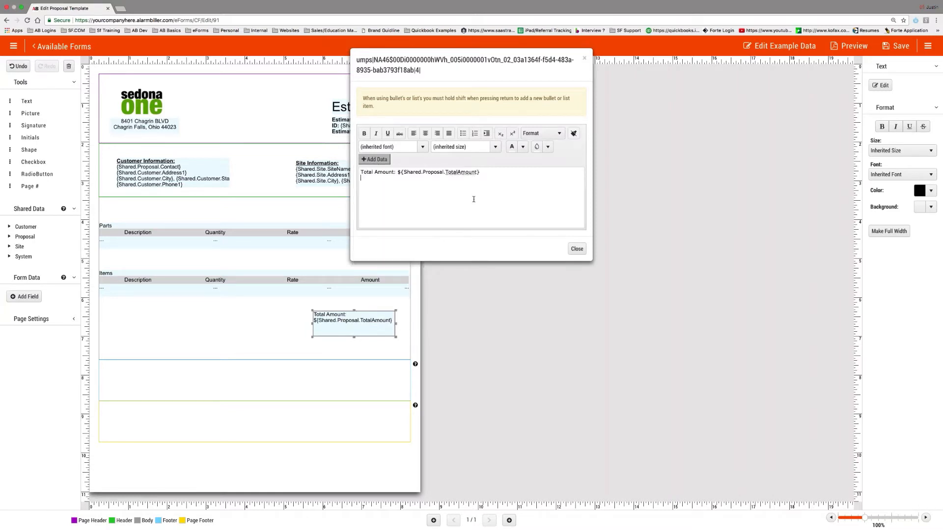
type("T")
type("axes ")
type("ap")
type("may be appl")
type("ied")
type("*")
type("able")
- Make the taxes note bold italic and the Total Amount label 12pt bold, then shorten the box
left_click_drag(428, 179, 354, 180)
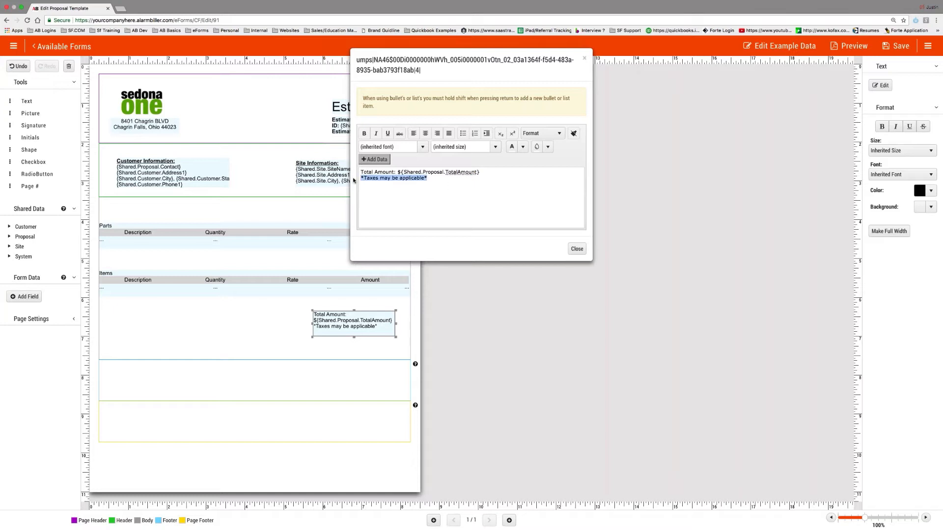
key("super+i")
key("super+b")
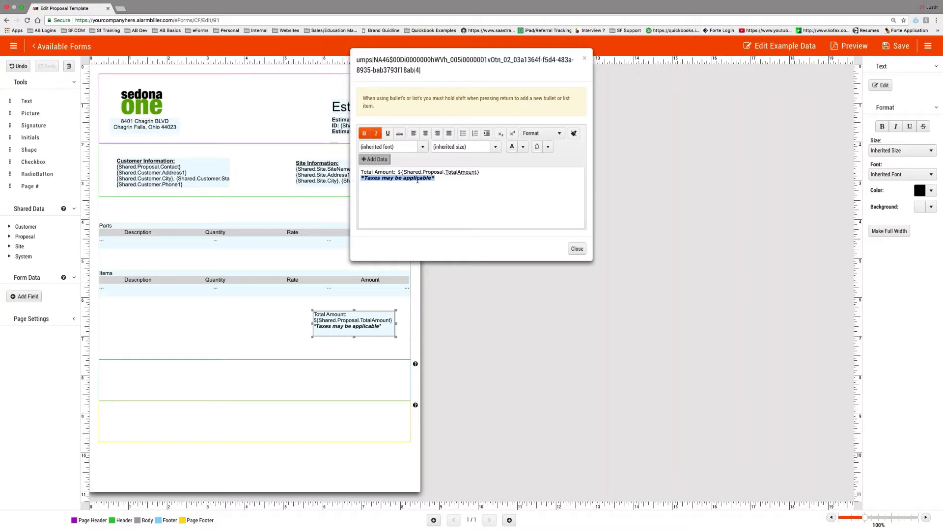
key("Right")
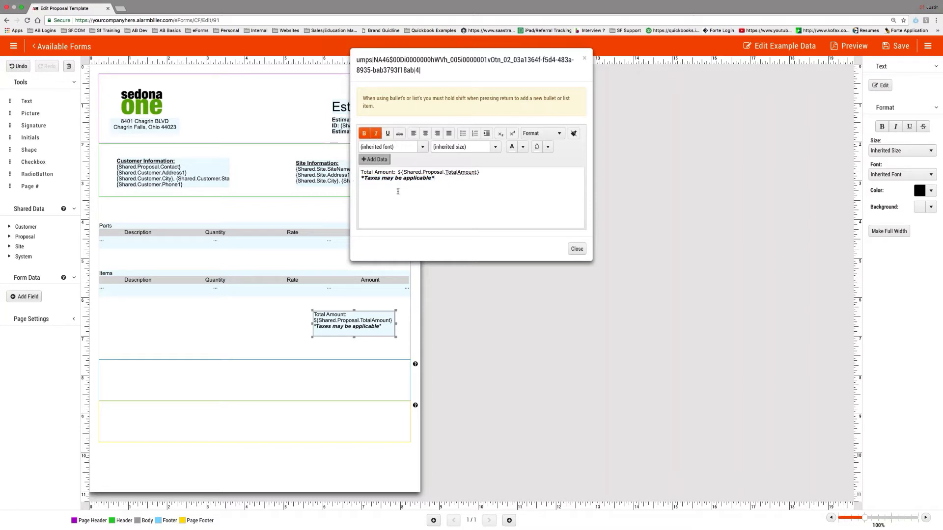
left_click_drag(362, 172, 480, 172)
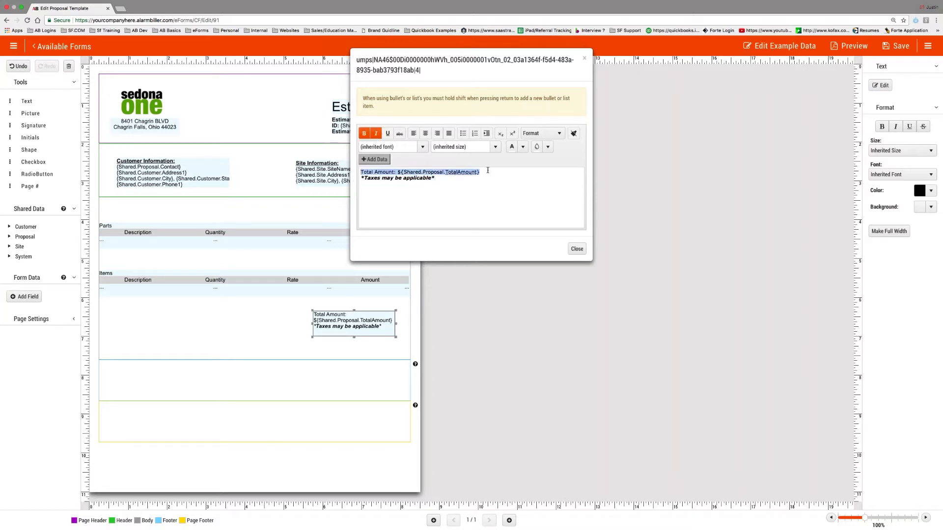
left_click(495, 146)
left_click(467, 193)
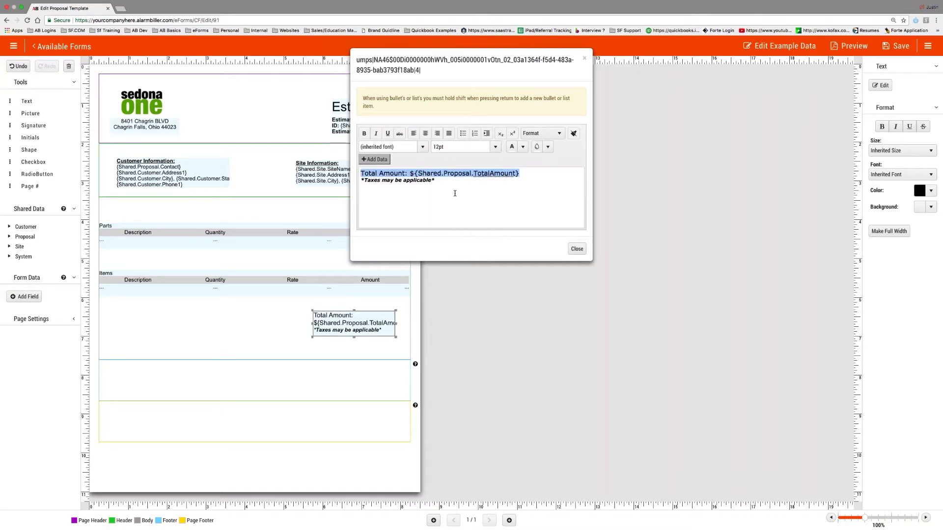
key("super+b")
left_click_drag(547, 173, 415, 174)
key("super+b")
left_click(488, 204)
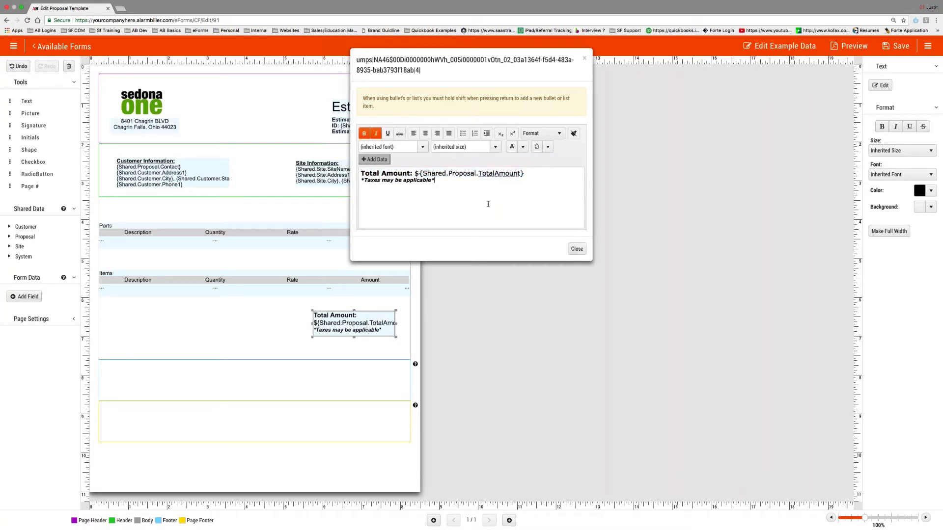
left_click(577, 250)
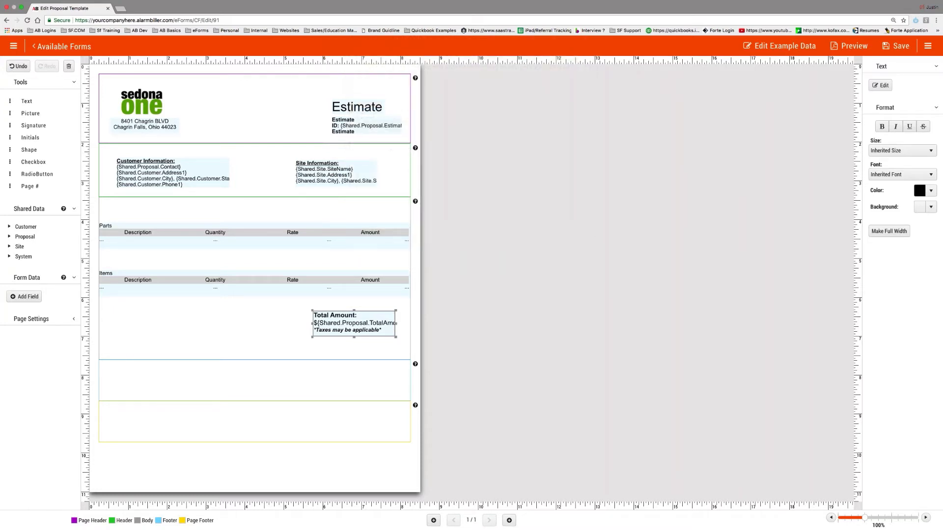
left_click_drag(355, 338, 355, 337)
- Generate a sample-data preview PDF showing a $1,046.80 total, then return to the template editor
left_click(850, 46)
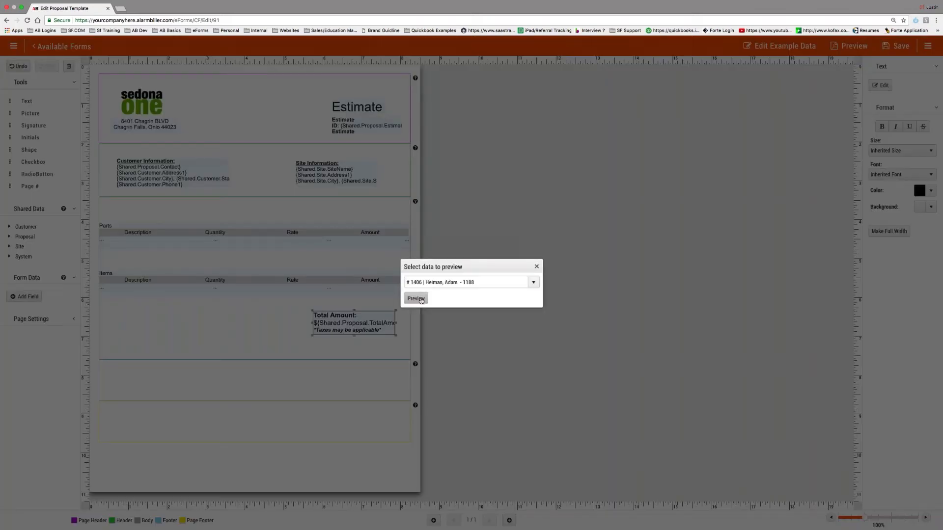
left_click(421, 300)
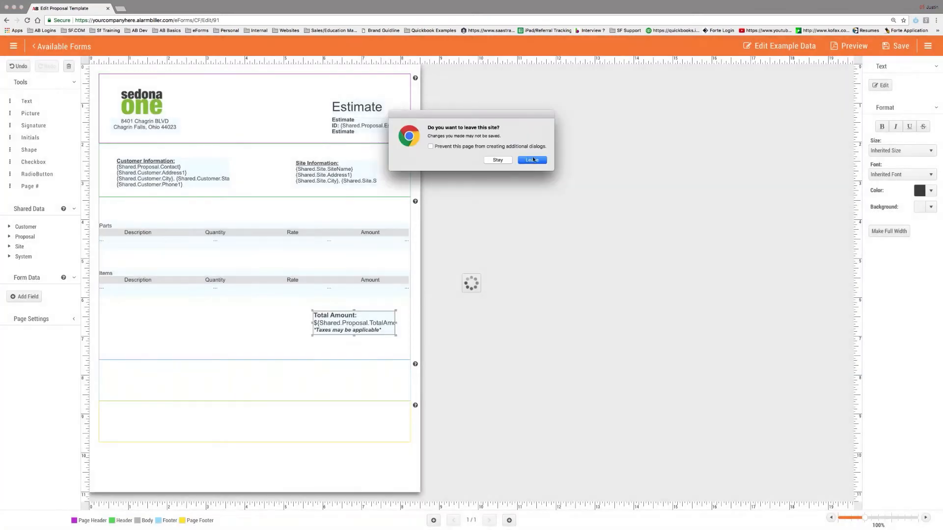
left_click(533, 160)
left_click(57, 520)
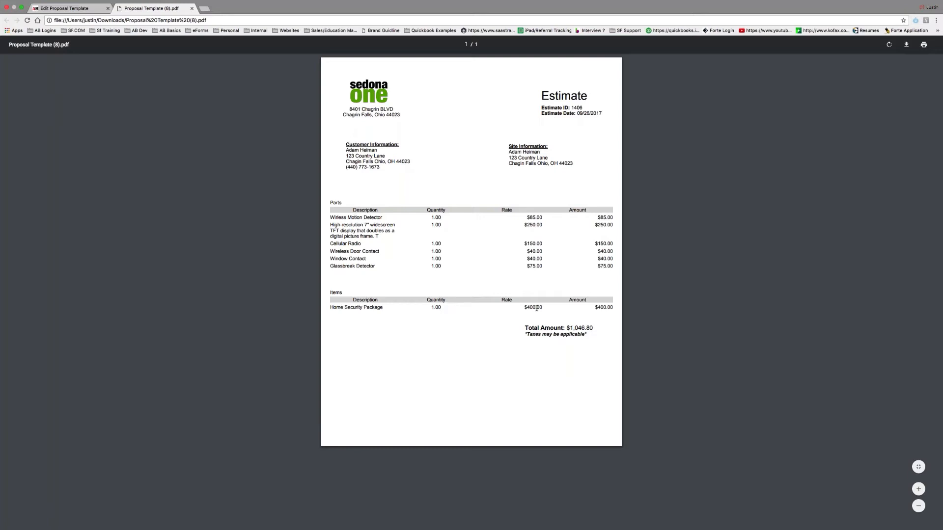
left_click(72, 8)
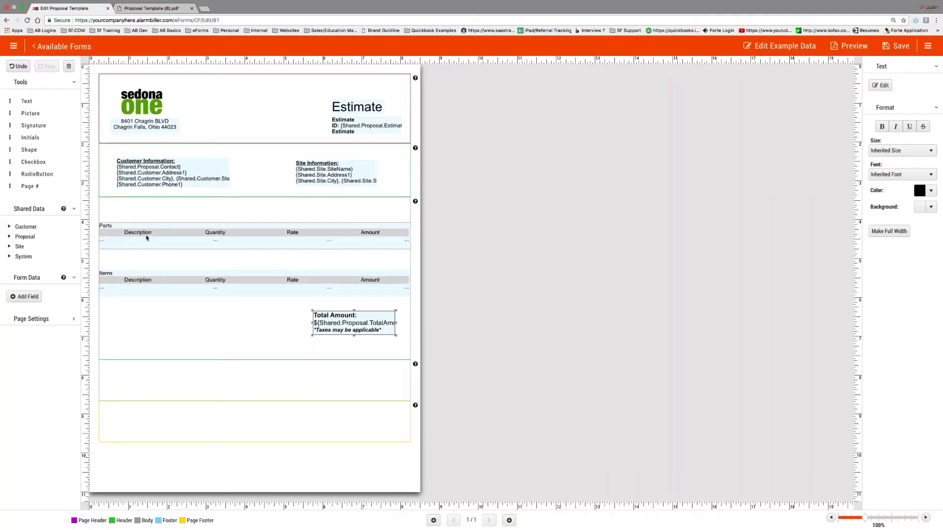
- Replace the Parts and Items tables with a single proposal Charges table
left_click(159, 240)
key("Delete")
left_click(161, 287)
key("Delete")
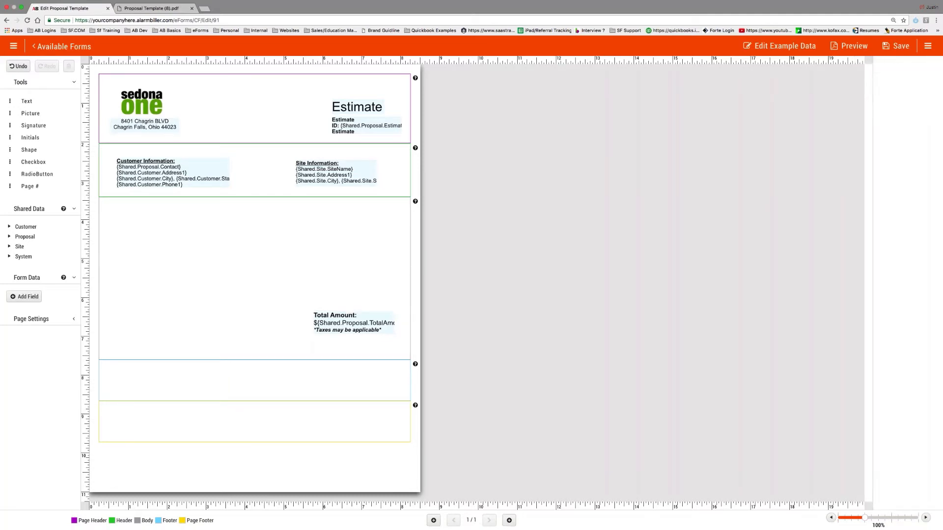
left_click(21, 240)
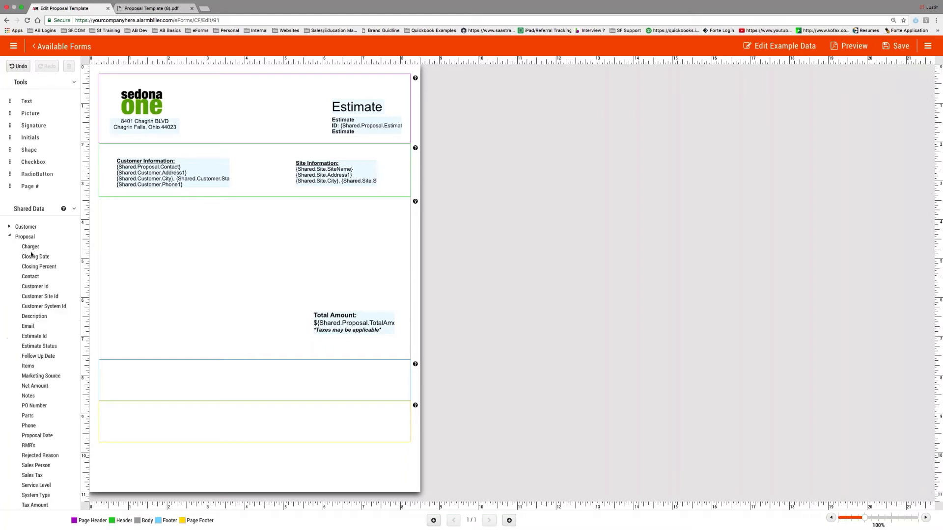
left_click_drag(30, 247, 224, 245)
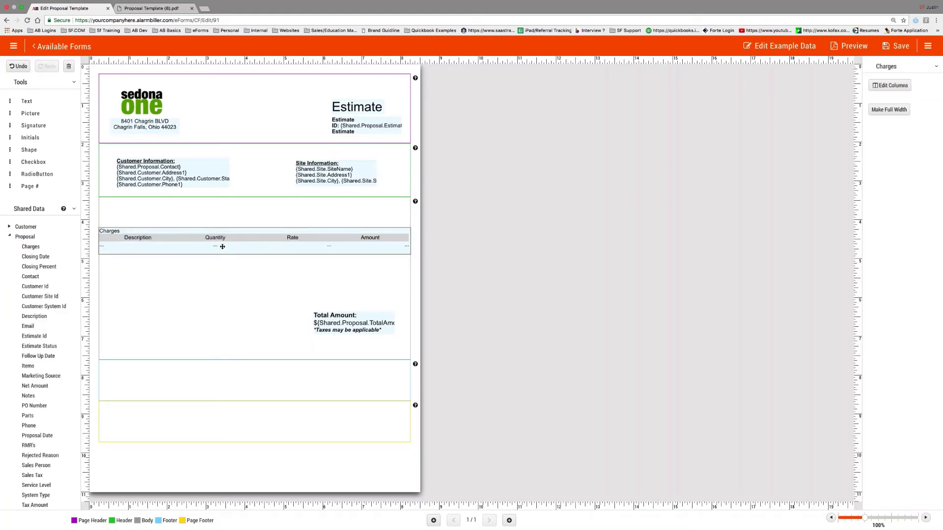
- Generate a new sample-data preview and open Proposal Template (9).pdf
left_click(849, 46)
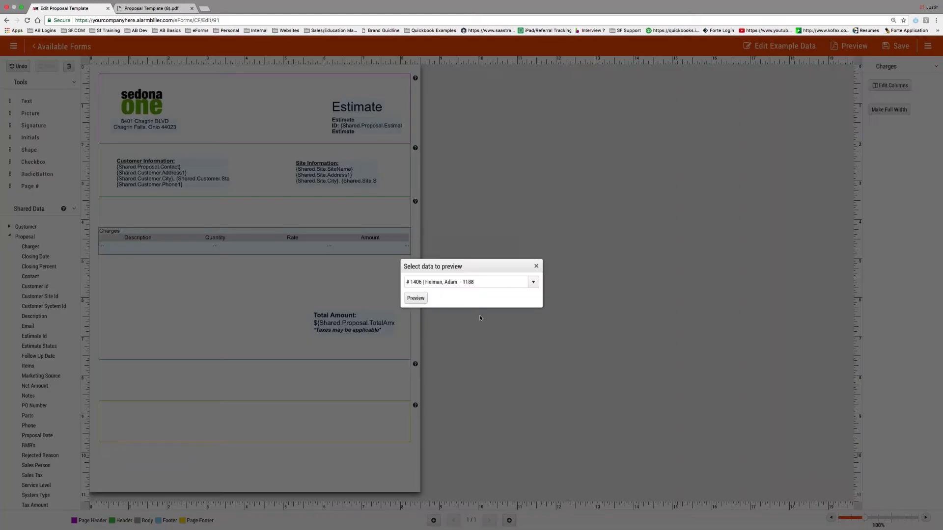
left_click(416, 298)
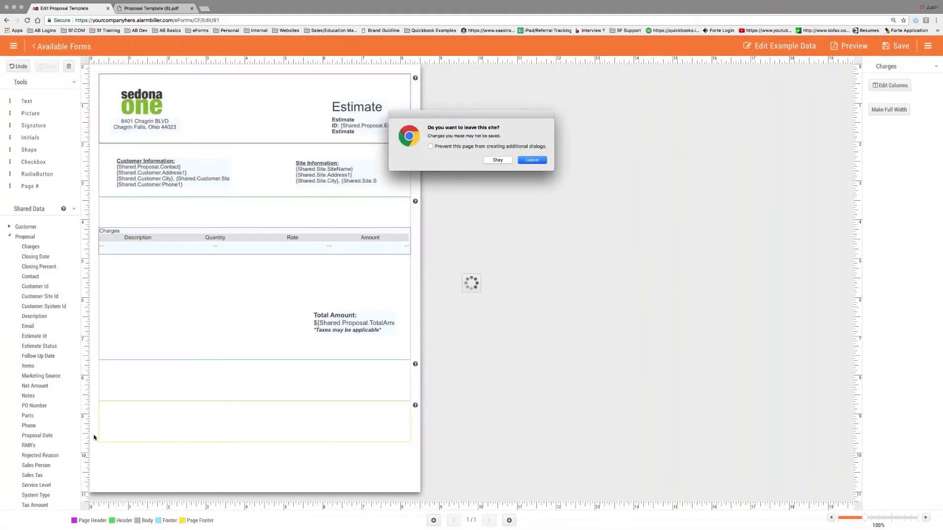
left_click(532, 160)
left_click(32, 523)
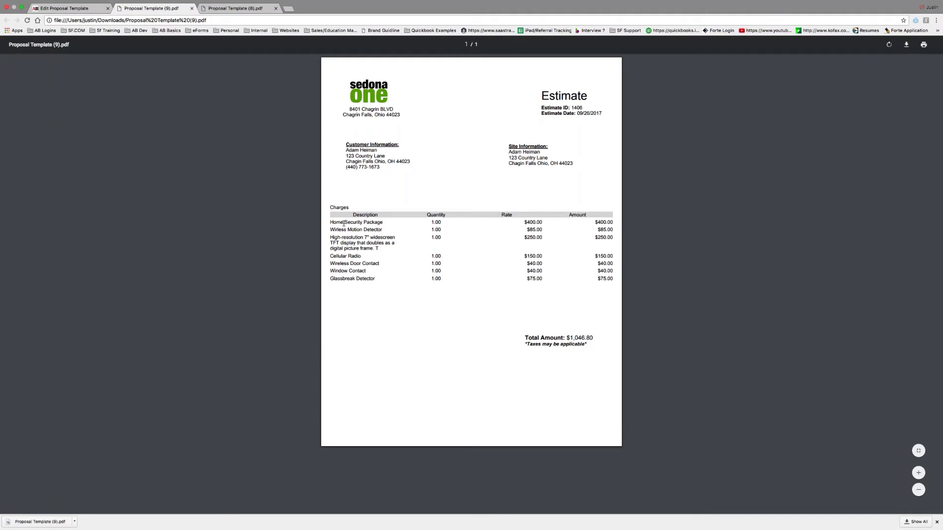
- Check the charge rows and total in the PDF, then nudge the Charges table slightly higher
left_click_drag(330, 222, 616, 284)
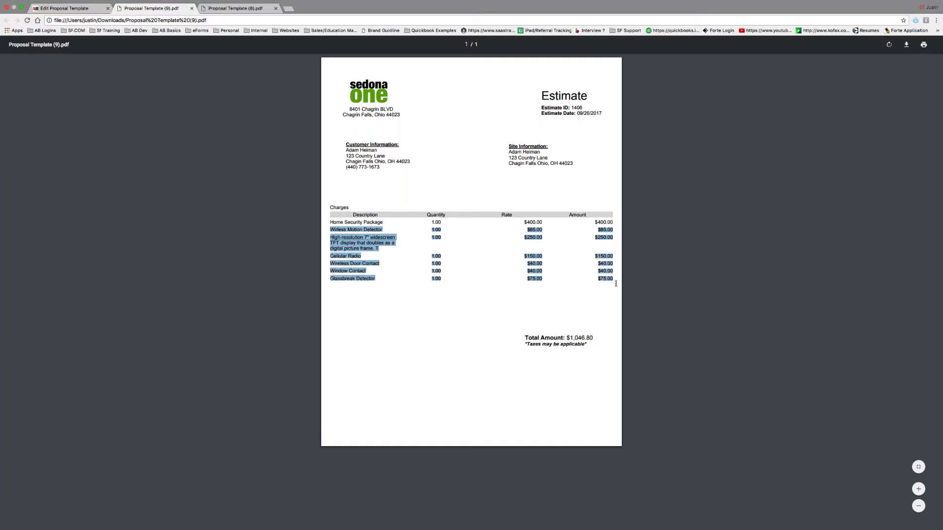
left_click(613, 290)
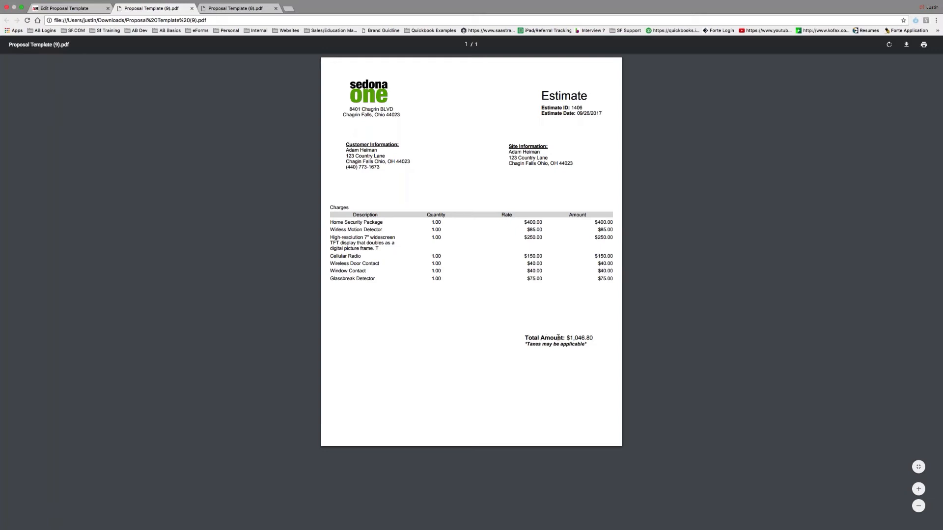
left_click_drag(558, 337, 597, 351)
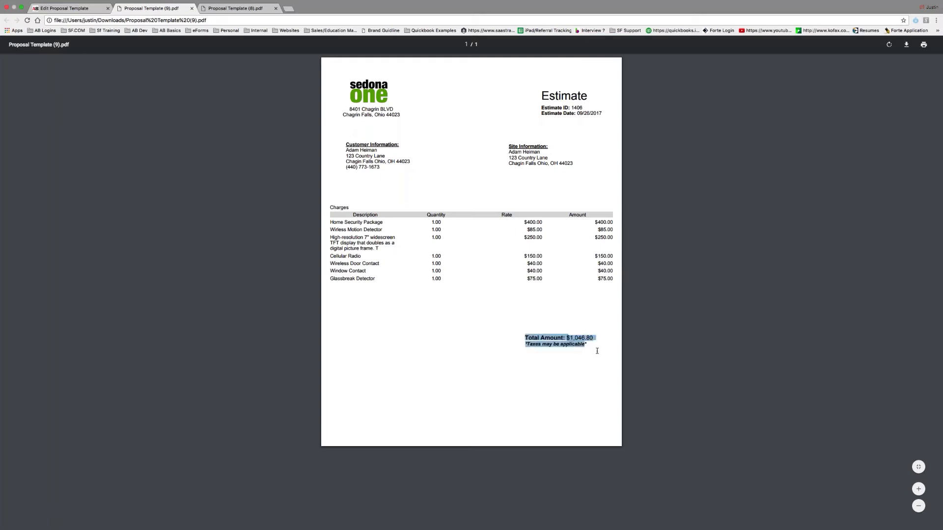
key("super+1")
left_click_drag(185, 236, 185, 230)
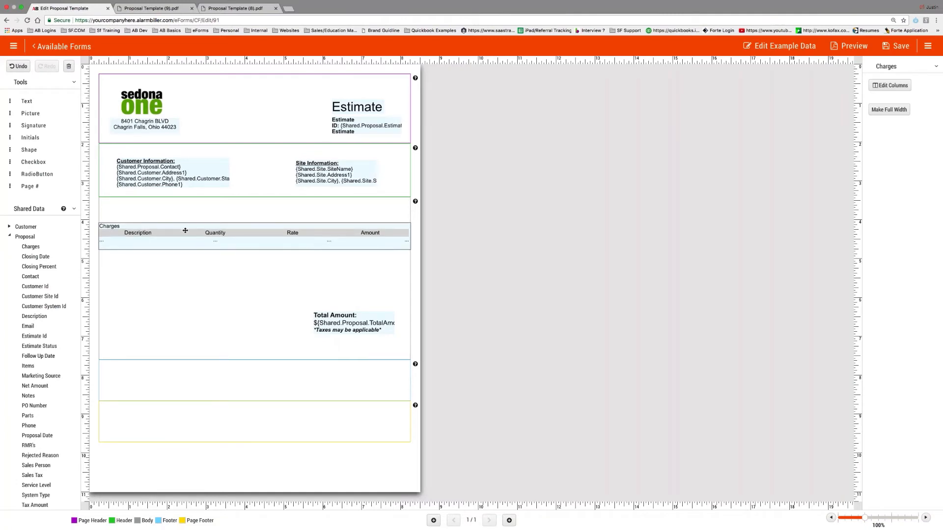
- Move the Description column after Quantity and narrow Quantity, keeping its header centred
left_click_drag(28, 248, 54, 246)
left_click(890, 85)
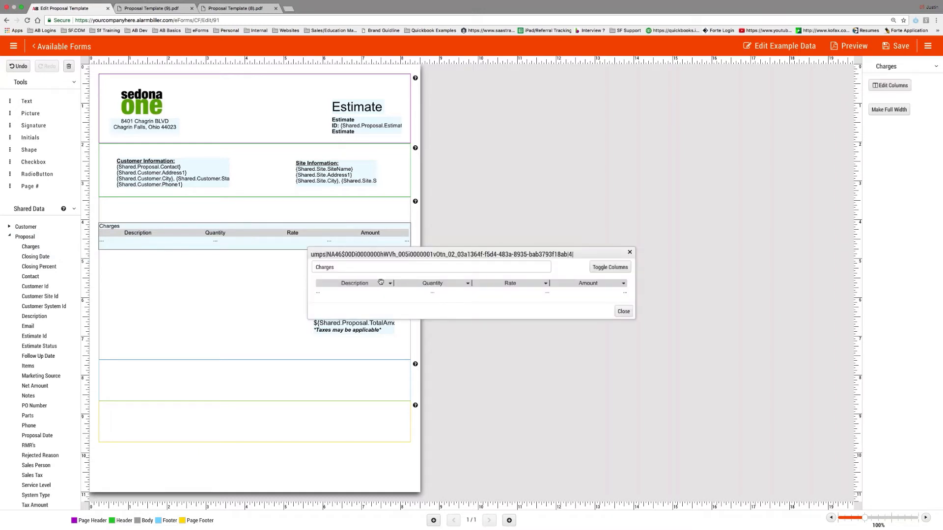
left_click_drag(380, 283, 432, 283)
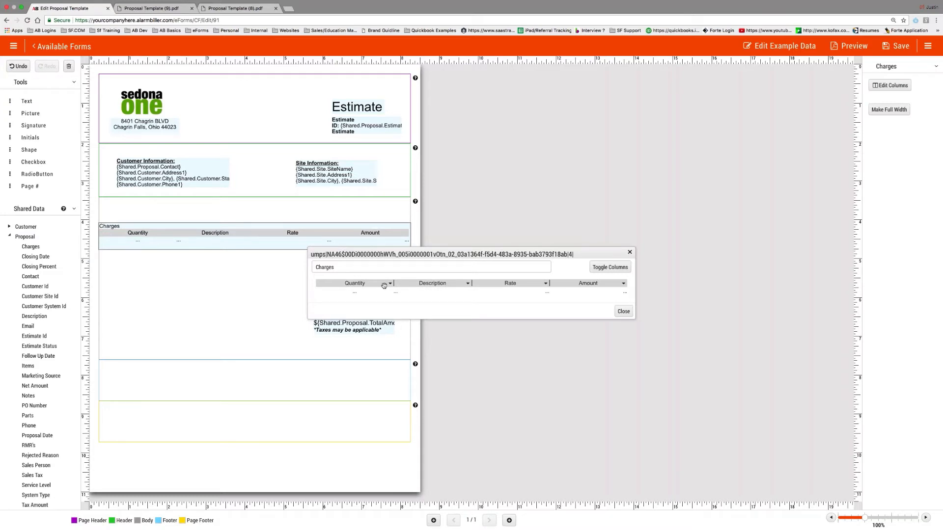
left_click_drag(393, 283, 357, 284)
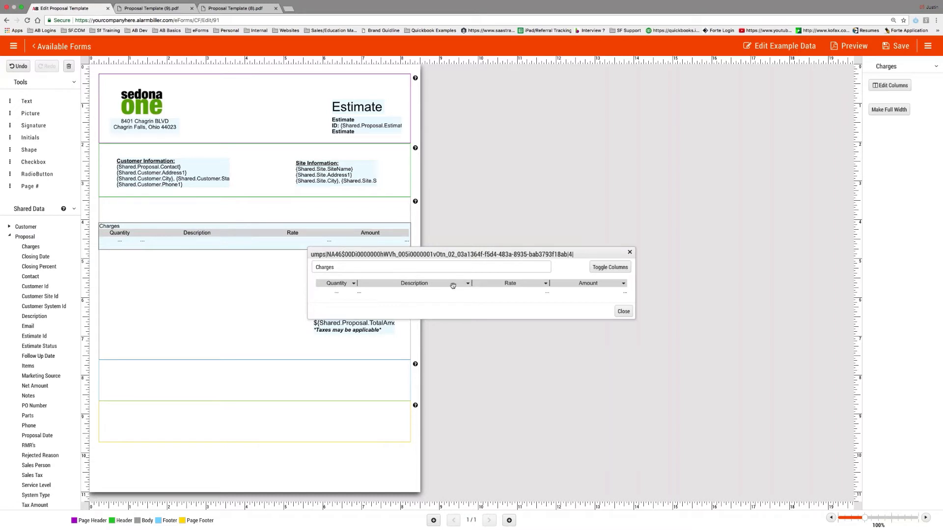
left_click(353, 283)
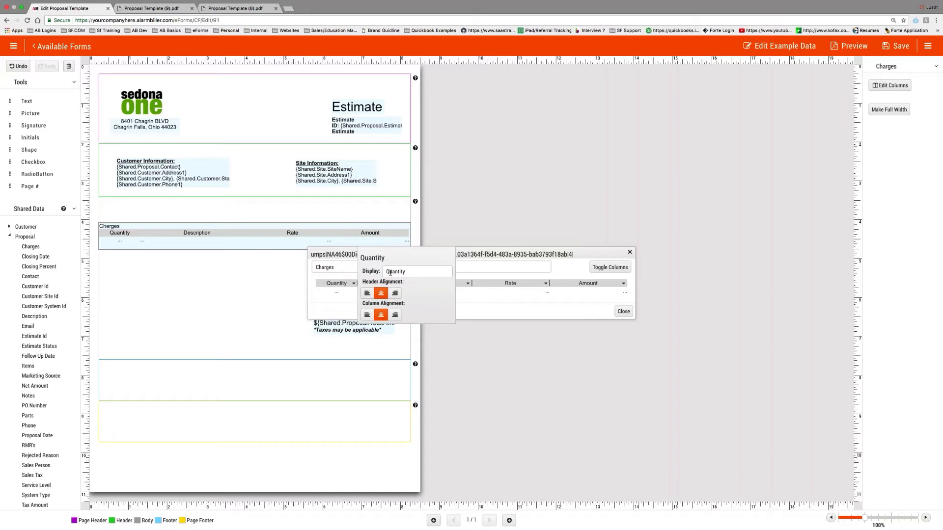
left_click(366, 293)
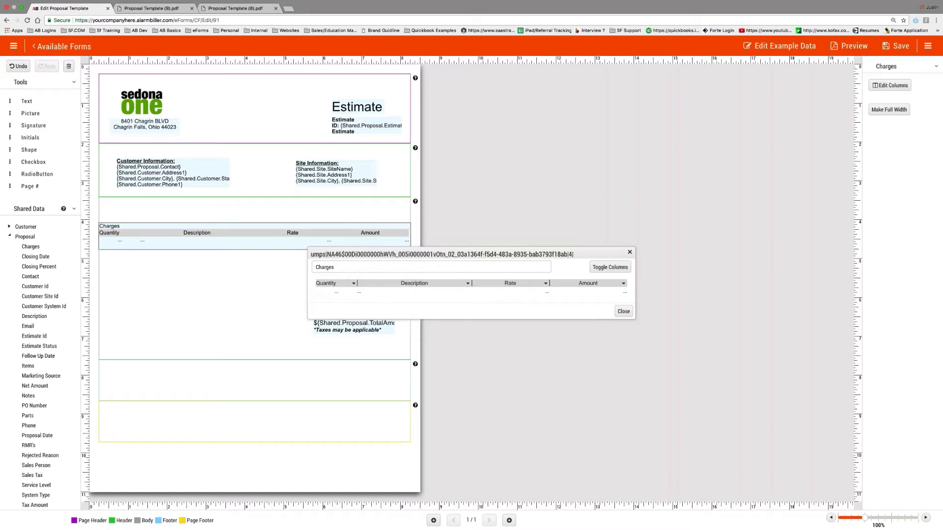
left_click(353, 283)
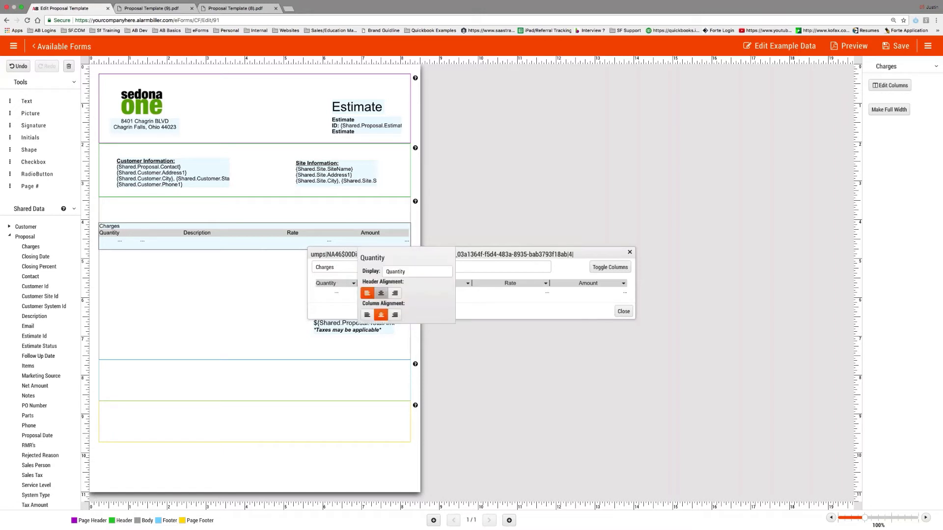
left_click(381, 294)
- Rename the Quantity column header to QTY with centre-aligned values
left_click(353, 283)
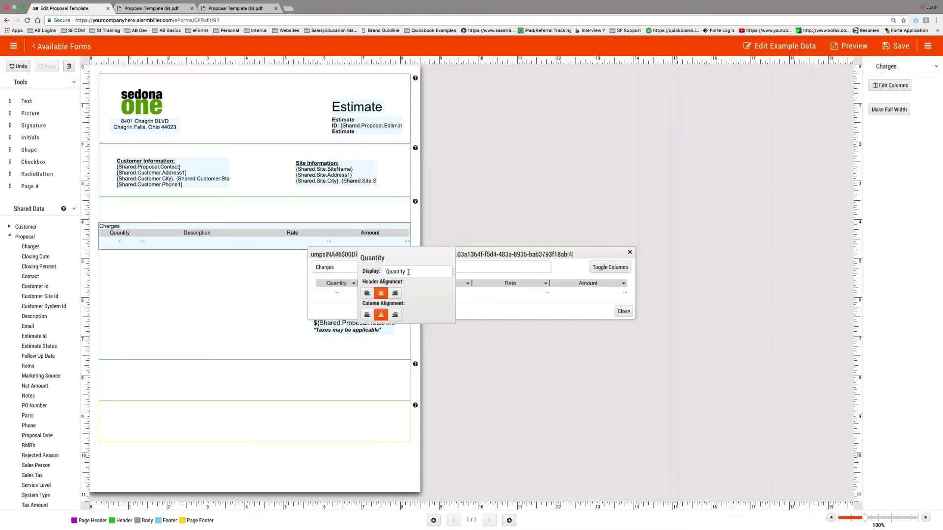
left_click_drag(410, 273, 384, 272)
type("QTY")
left_click(367, 314)
left_click(331, 300)
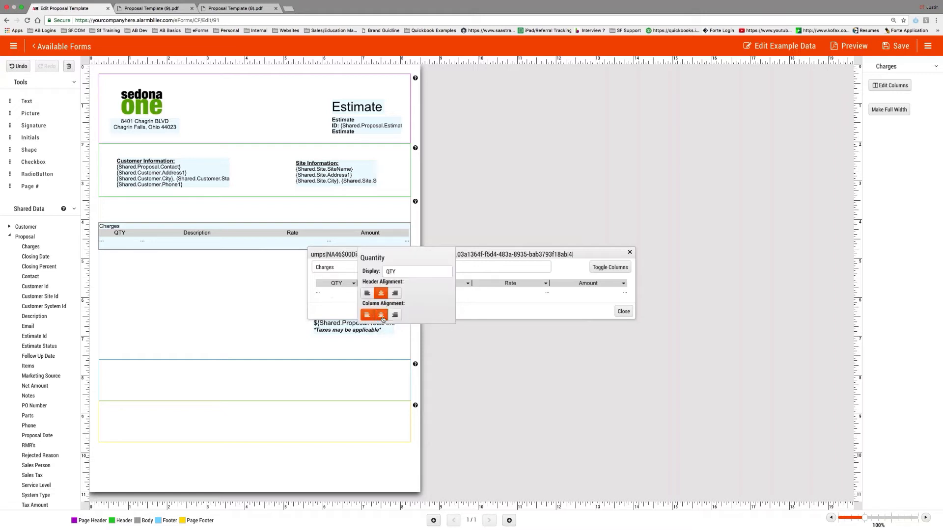
left_click(383, 315)
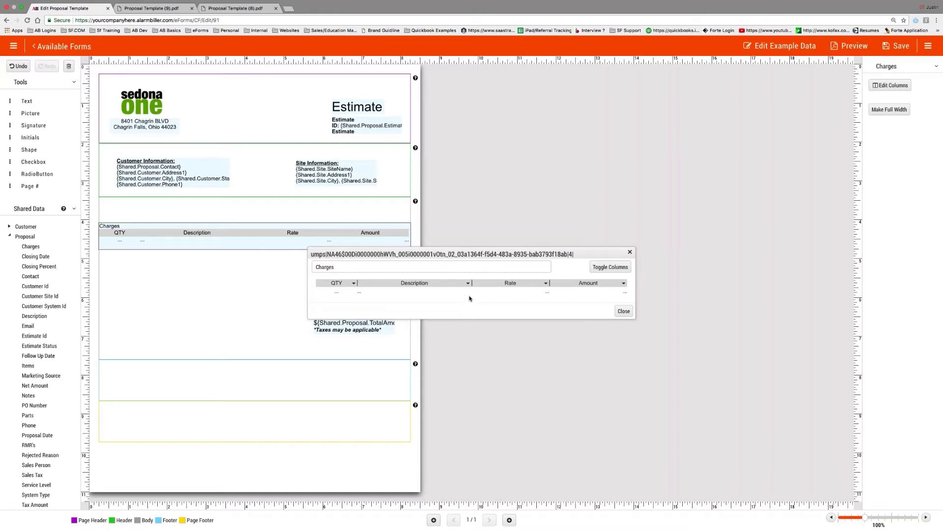
- Hide the Rate and Amount columns and show a Part Image column in the Charges table
left_click(610, 267)
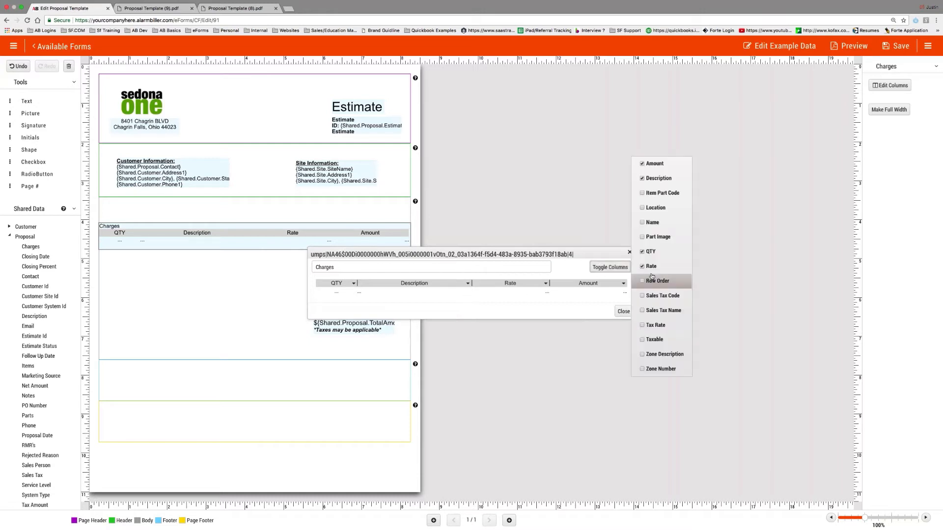
left_click(653, 266)
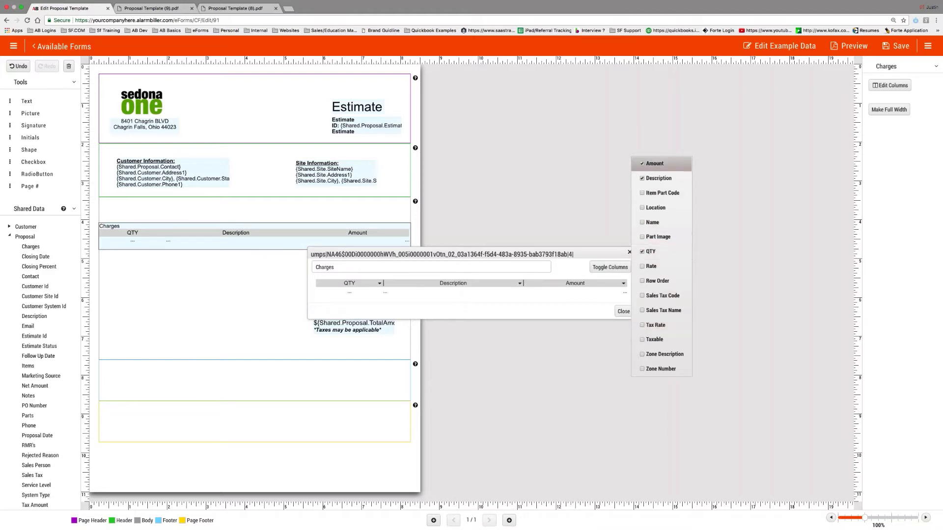
left_click(653, 163)
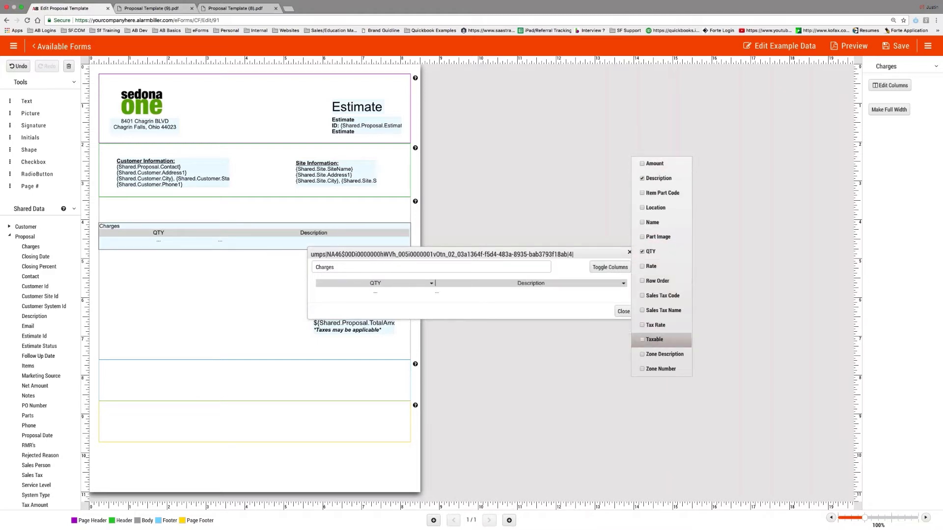
left_click(655, 237)
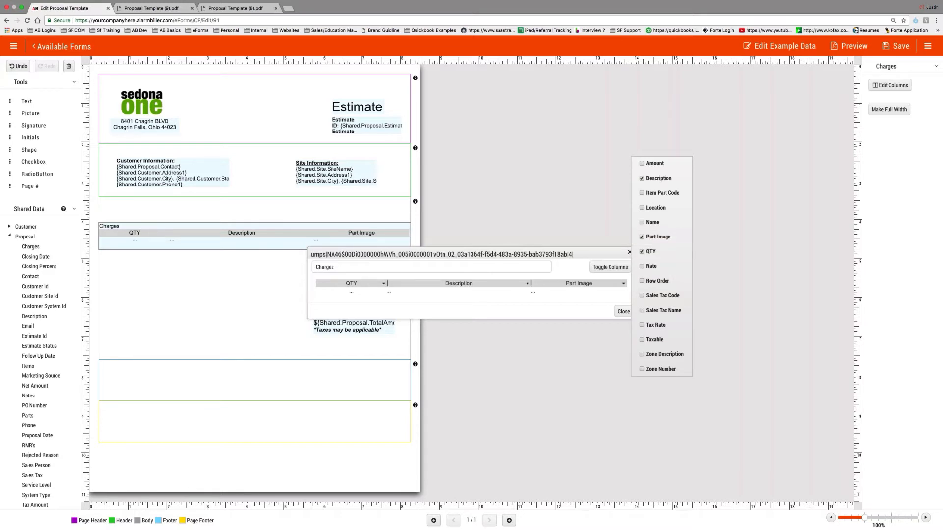
left_click(597, 293)
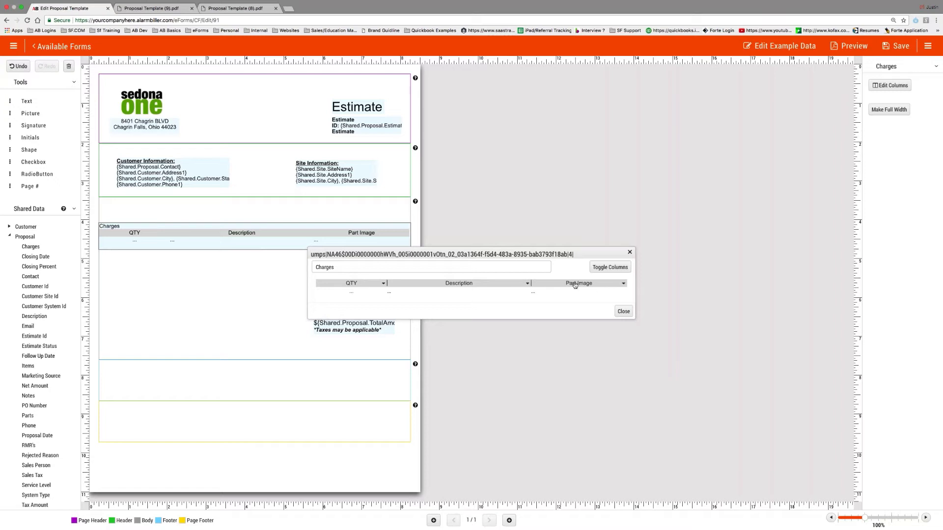
- Clear the Part Image column heading, centre its values, and close the column editor
left_click(624, 284)
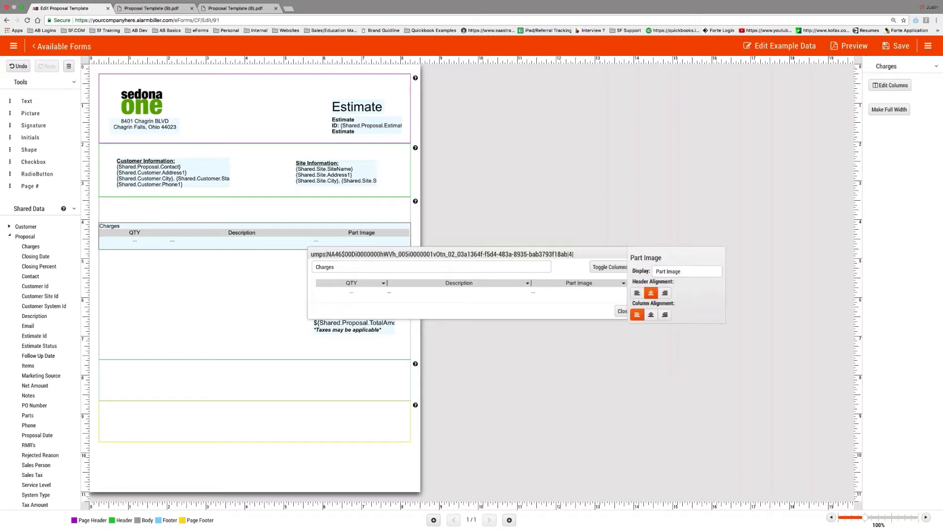
left_click_drag(690, 273, 656, 272)
key("BackSpace")
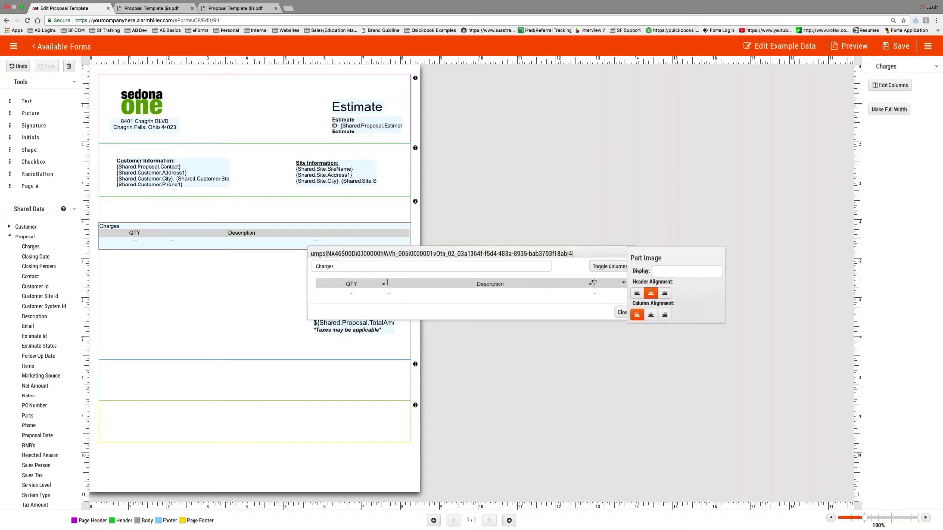
left_click(650, 315)
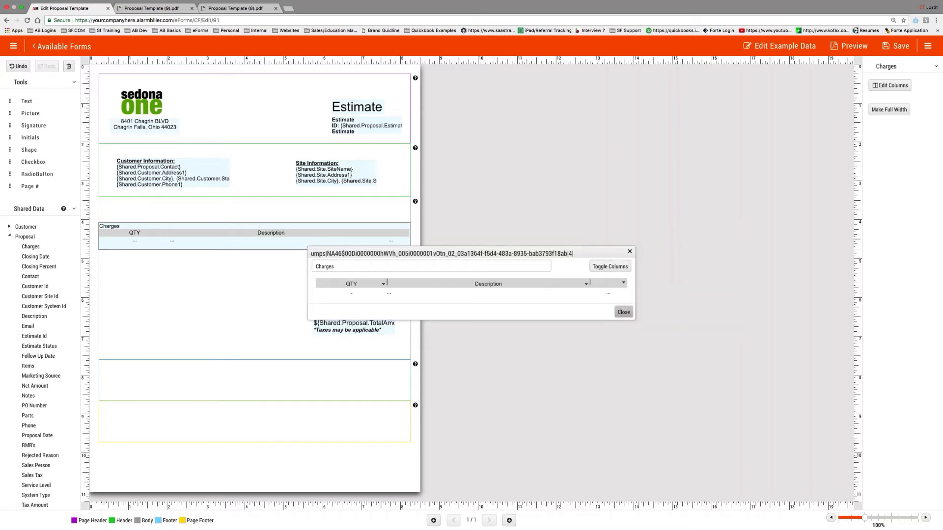
left_click(623, 313)
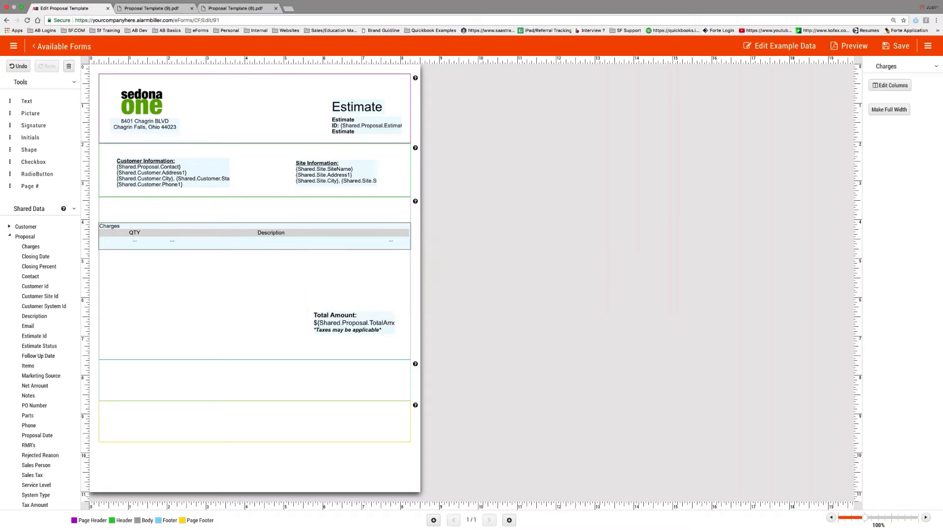
- Move the Total Amount block up under the Charges table and generate a sample-data preview
left_click(362, 315)
left_click_drag(362, 316, 370, 272)
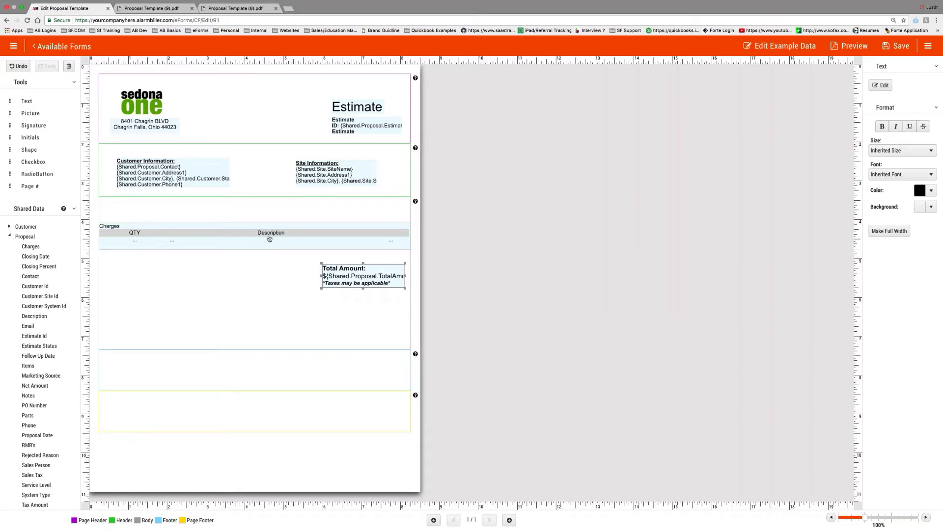
left_click(844, 47)
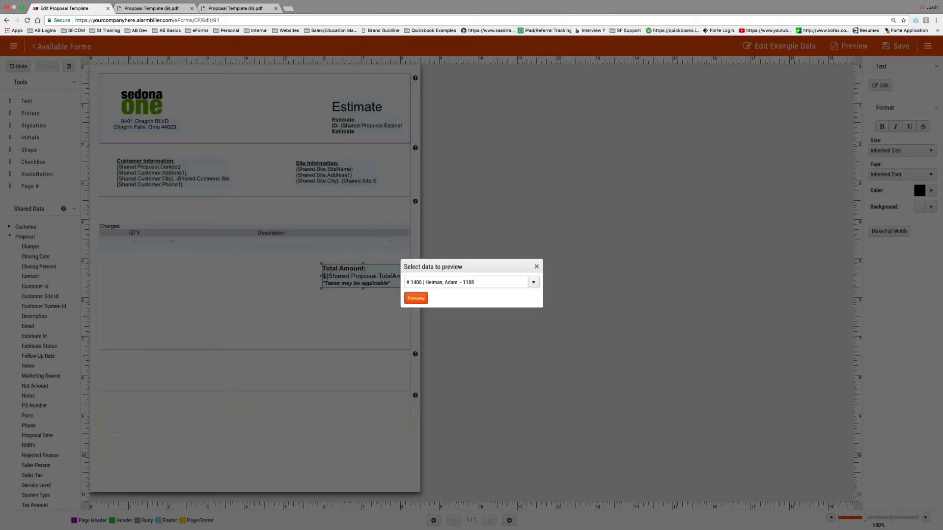
left_click(416, 298)
left_click(532, 160)
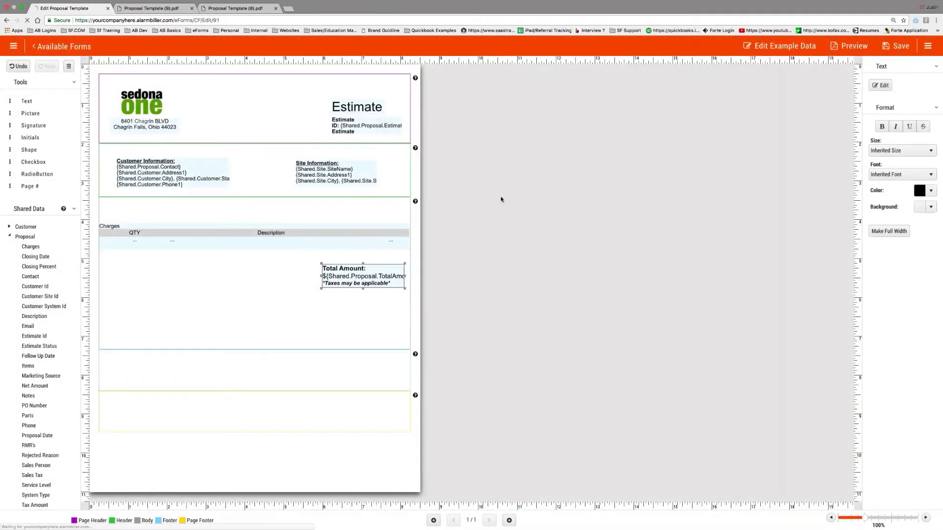
- Review both pages of Proposal Template (10).pdf, checking line items and the Total Amount
left_click(35, 522)
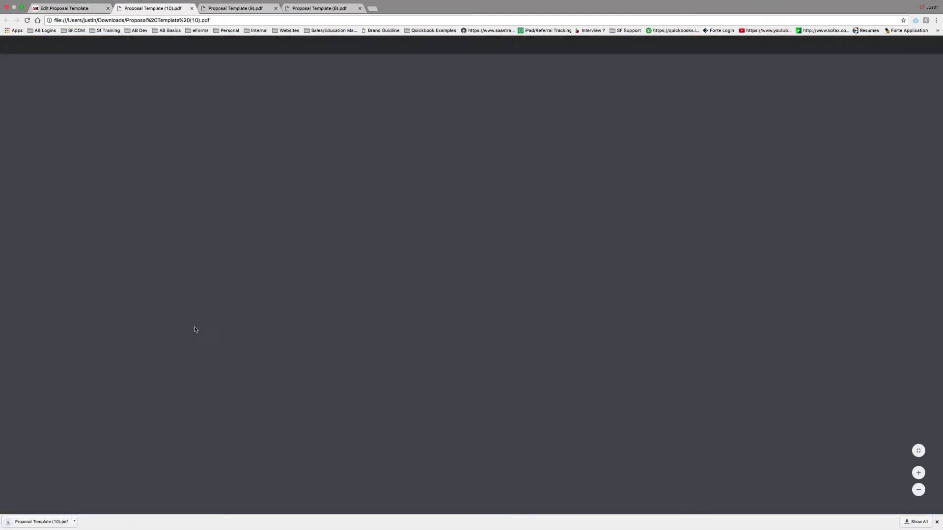
scroll(417, 353, "down", 1)
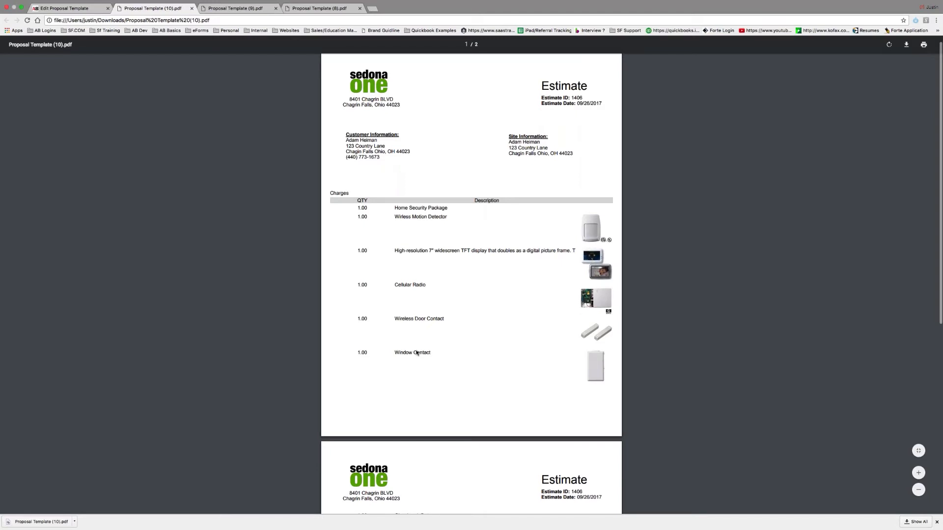
scroll(473, 294, "down", 5)
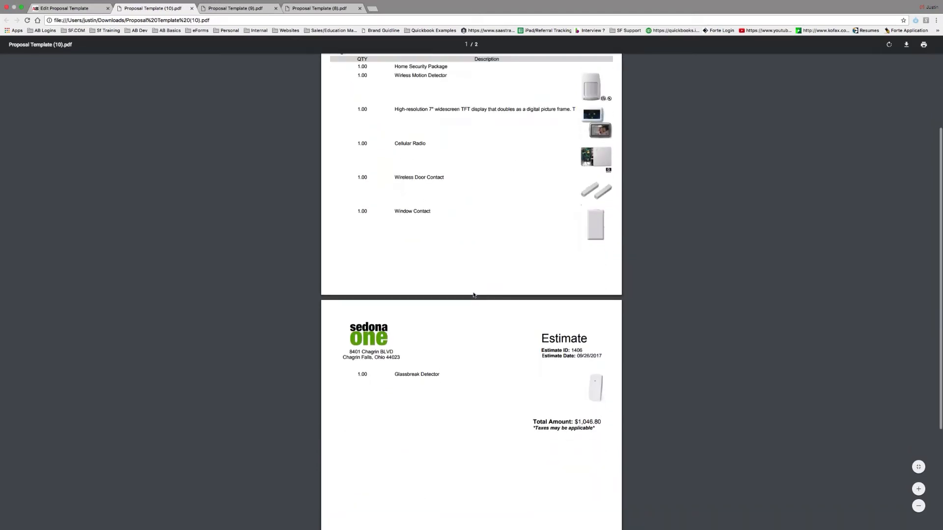
scroll(467, 285, "up", 2)
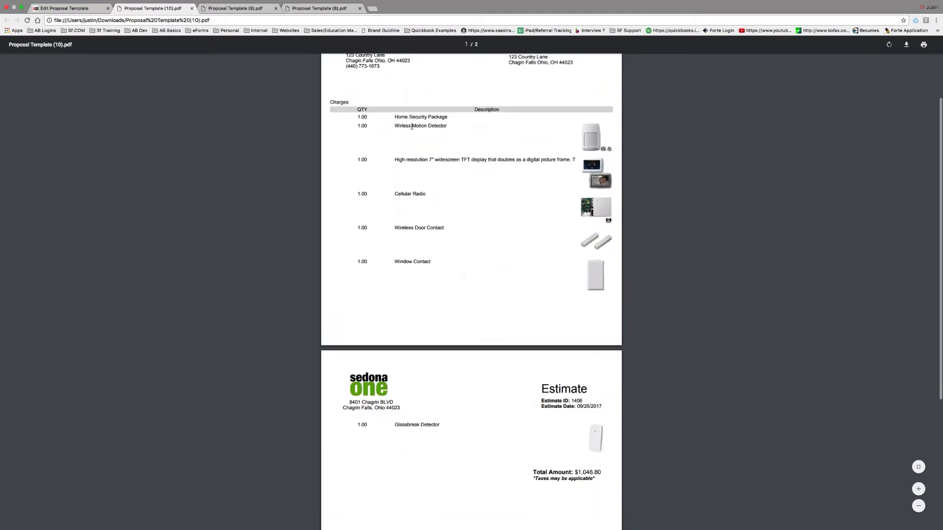
scroll(554, 454, "down", 1)
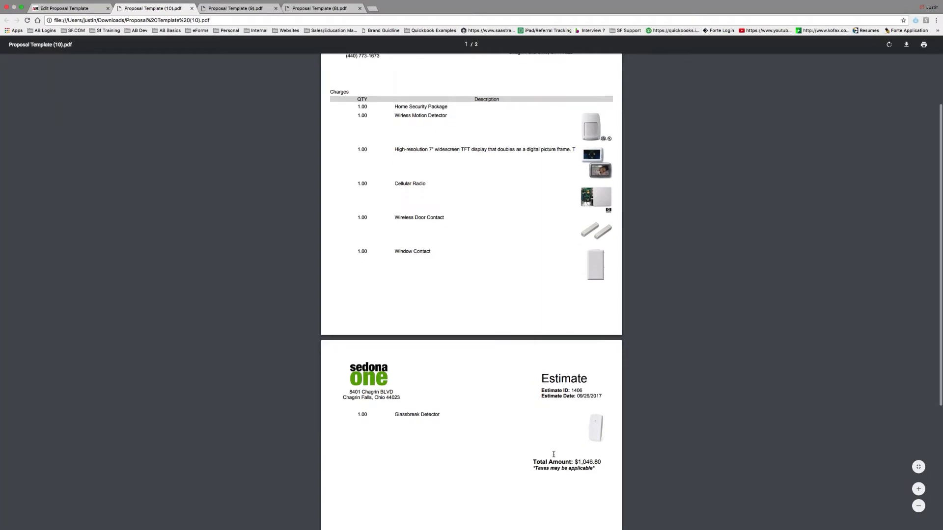
left_click_drag(535, 463, 604, 471)
left_click(604, 472)
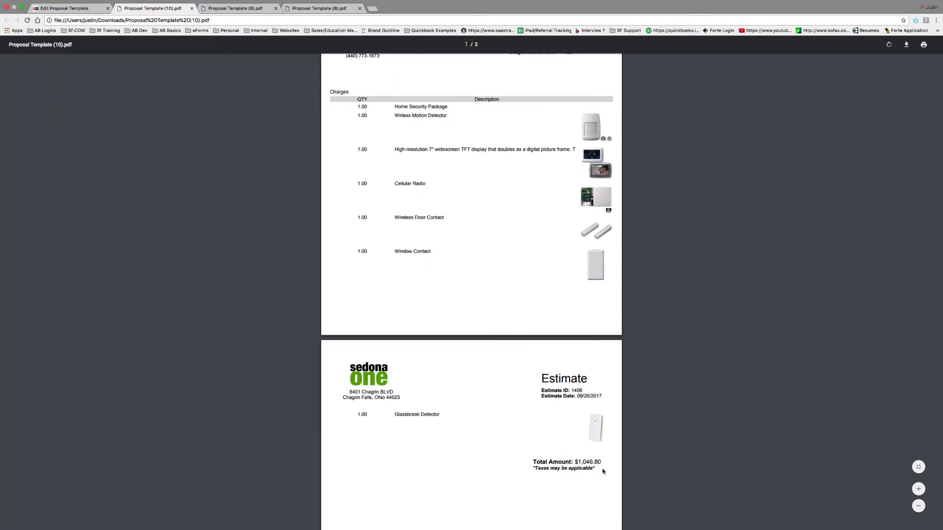
scroll(605, 471, "down", 4)
scroll(472, 294, "up", 8)
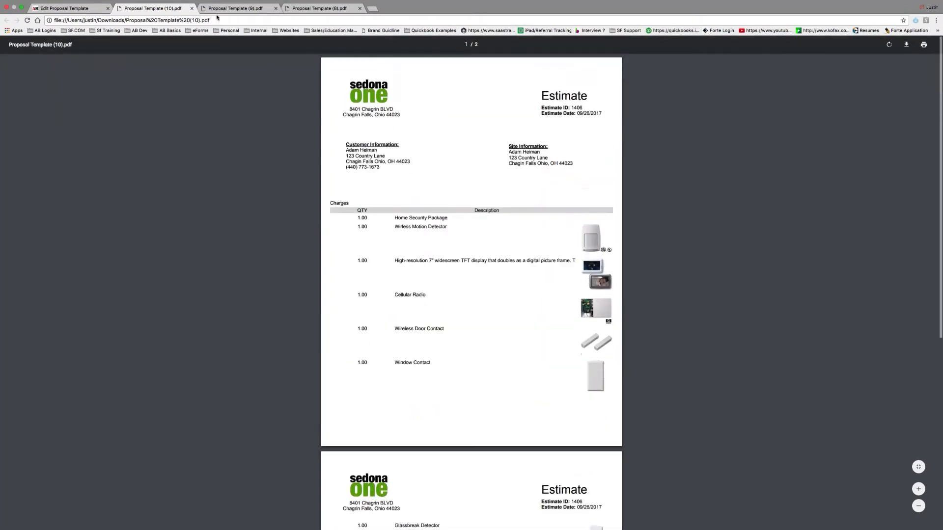
left_click(191, 8)
- Close the remaining preview PDFs, widen the Charges Description column, and save the template
left_click(192, 9)
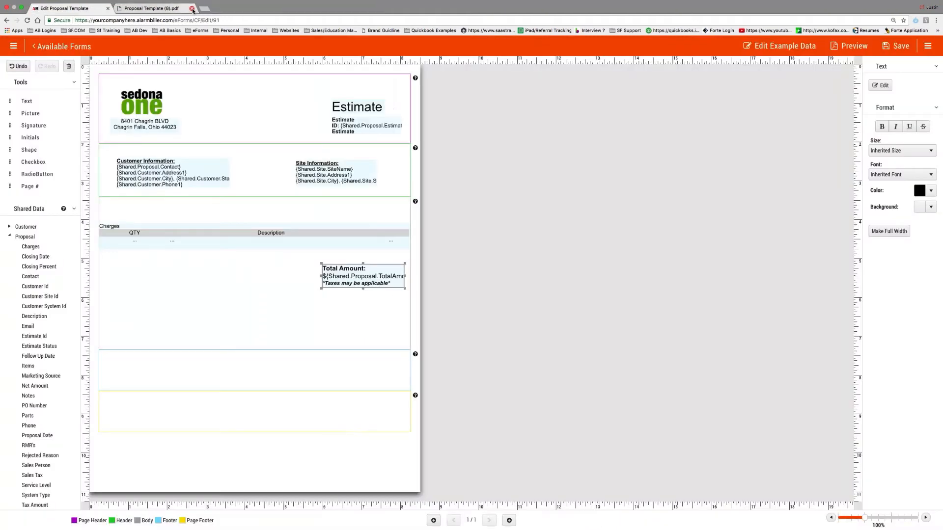
left_click(192, 8)
left_click(313, 240)
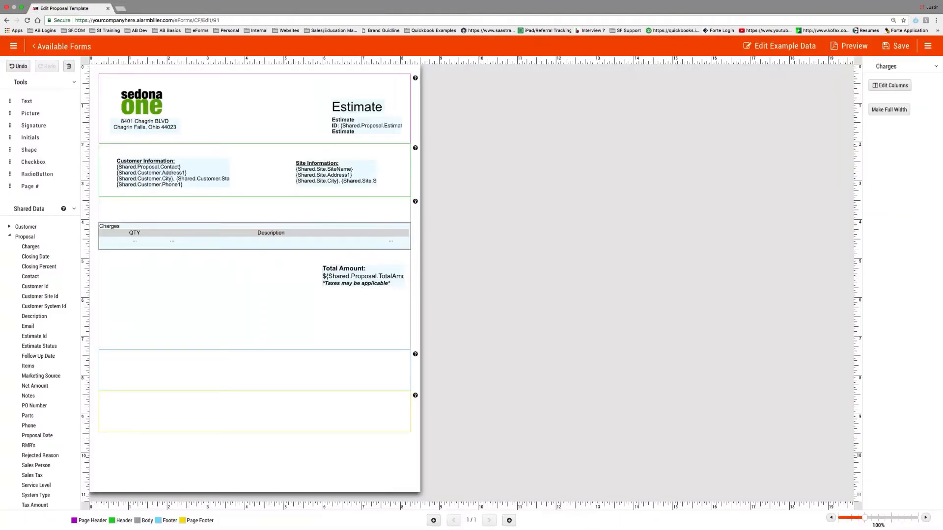
left_click(890, 85)
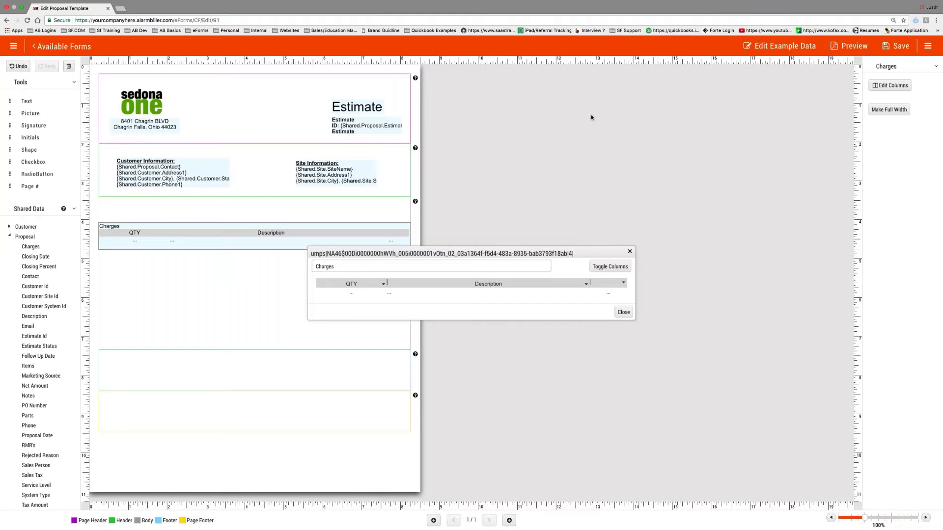
left_click_drag(589, 283, 602, 282)
left_click(623, 313)
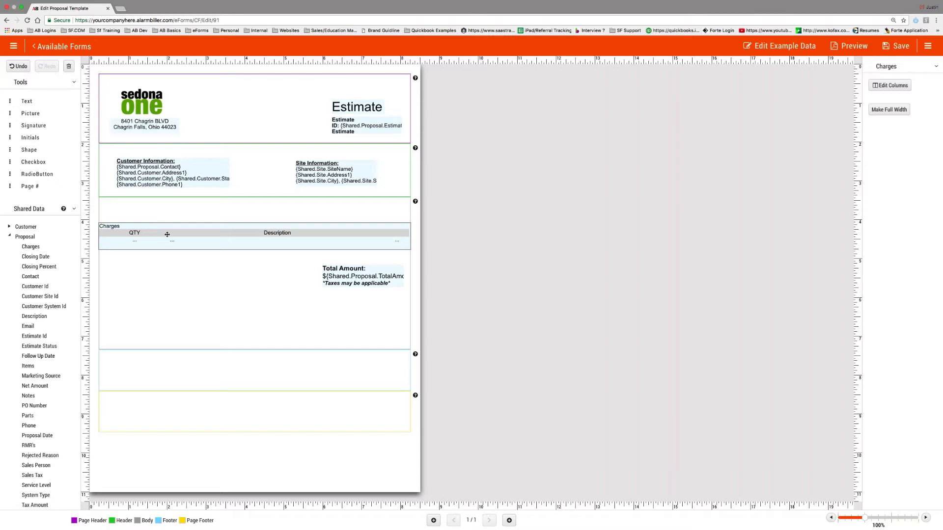
left_click(897, 46)
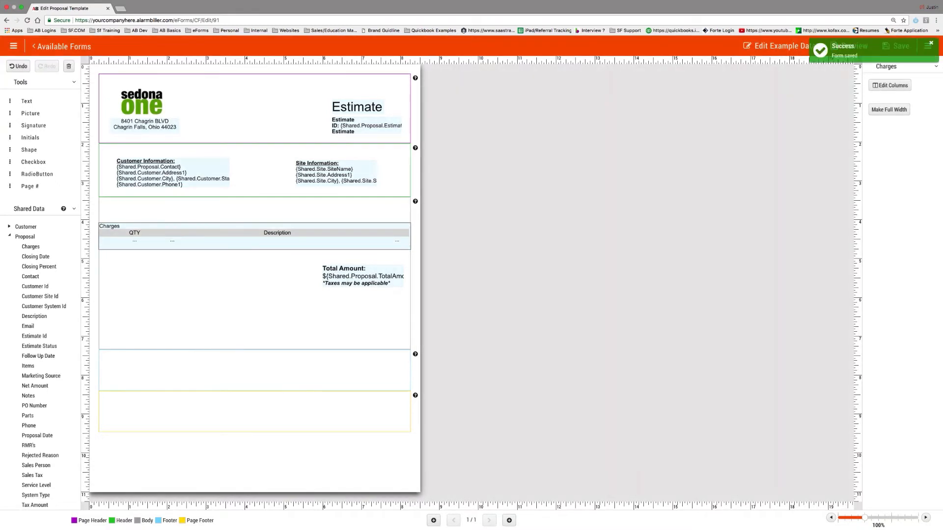
left_click(58, 48)
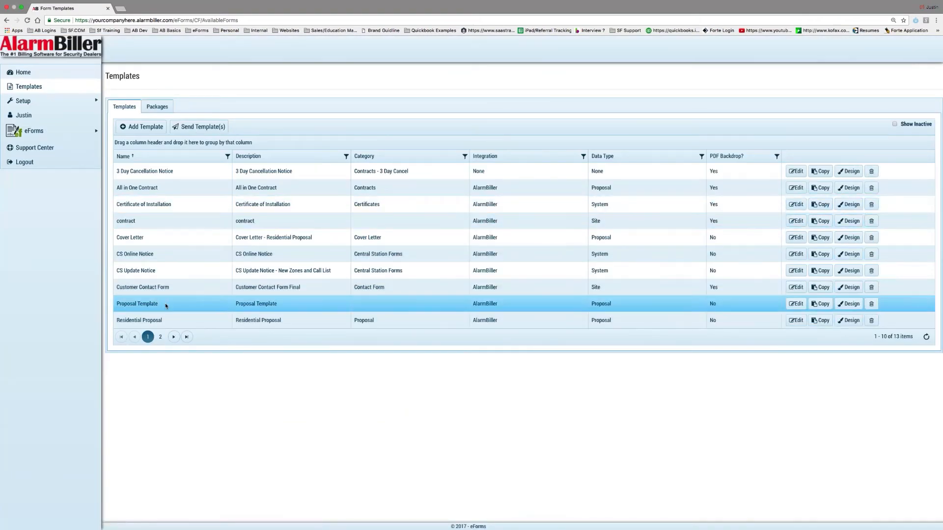
- Duplicate Proposal Template and give the copy the name and description 'Resi Proposal - Images Lump Sum'
left_click(819, 305)
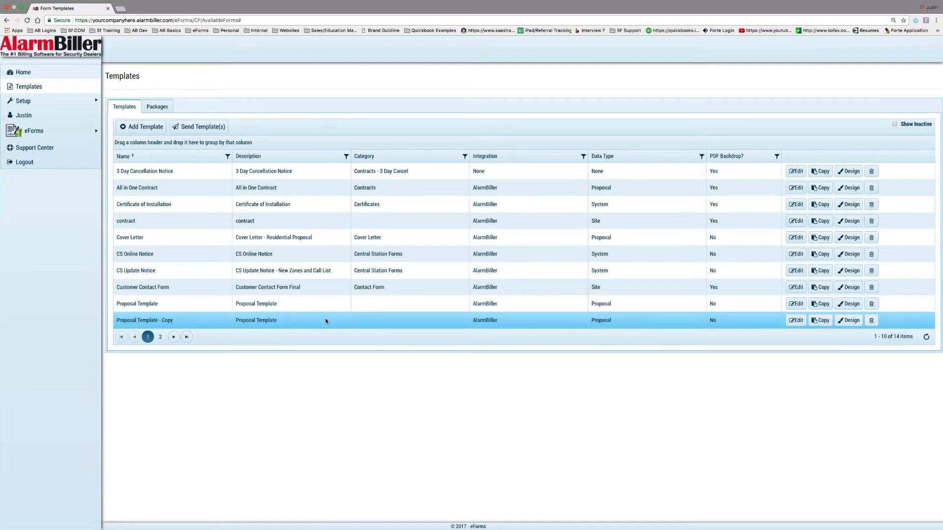
left_click(796, 320)
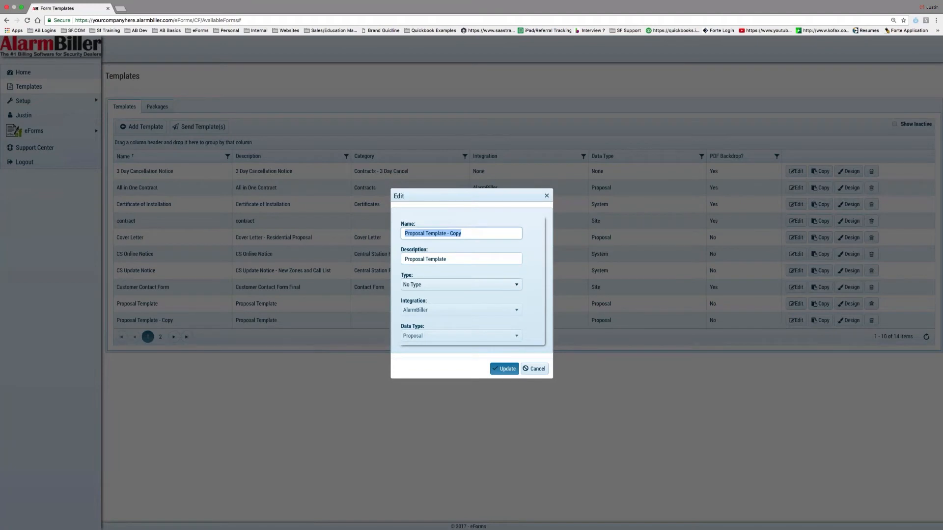
type("REs")
type("esi")
type(" Proposal ")
type("- Images")
type(" Lump Sum")
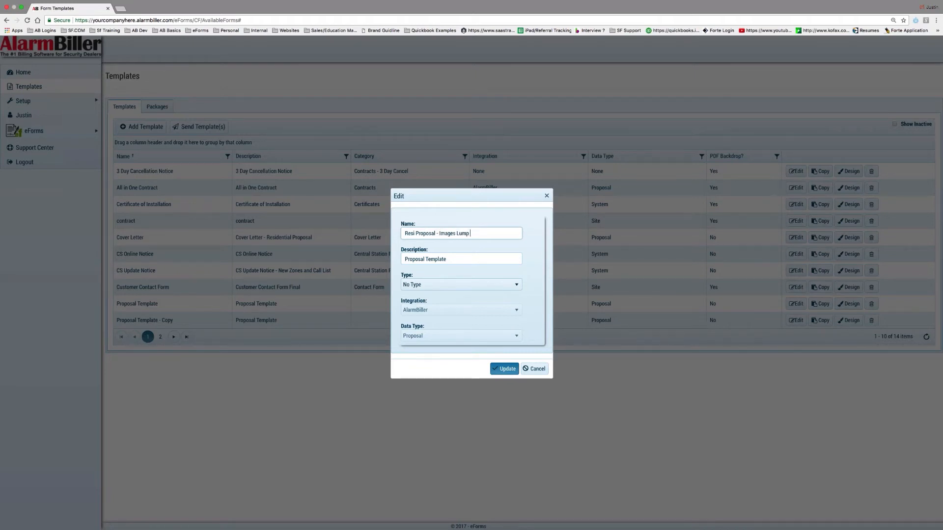
triple_click(437, 234)
key("ctrl+c")
triple_click(452, 258)
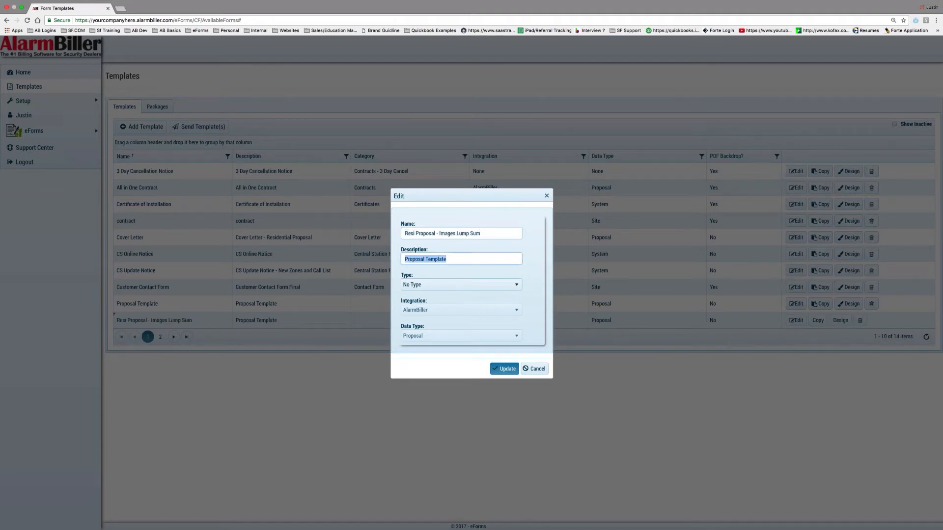
key("ctrl+v")
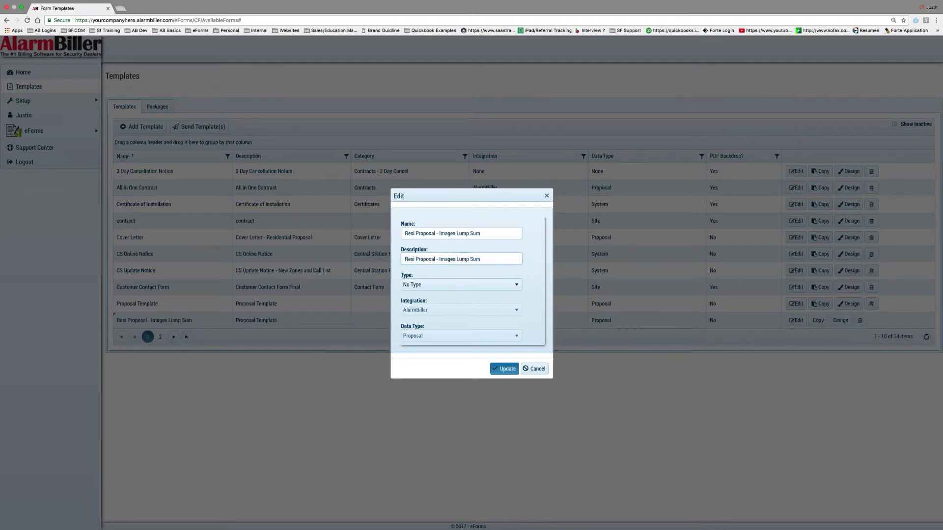
left_click(504, 369)
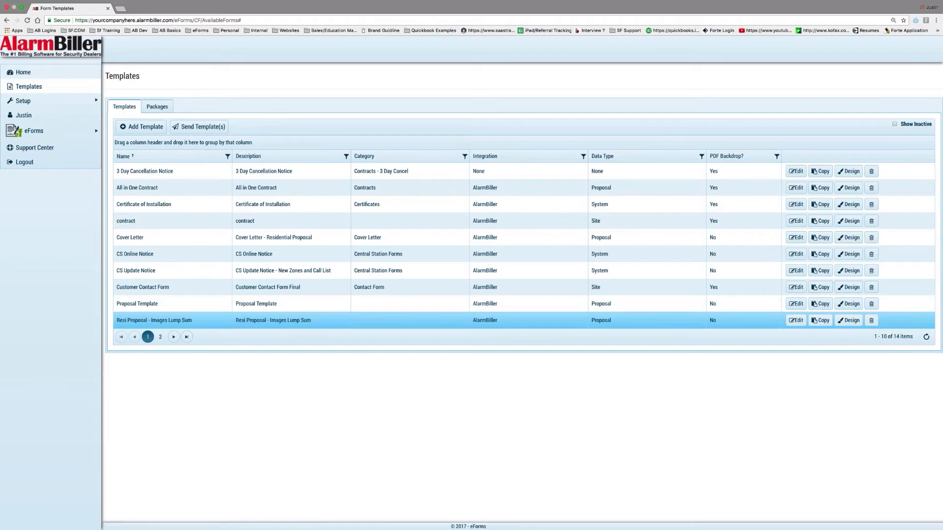
- In the Resi Proposal - Images Lump Sum design, drop a Proposal Charges table below Total Amount
left_click(849, 321)
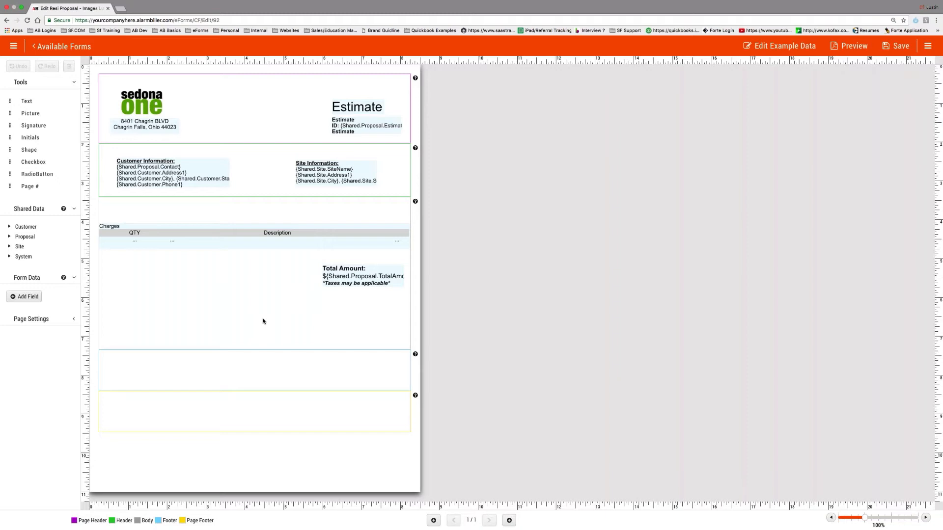
left_click(260, 243)
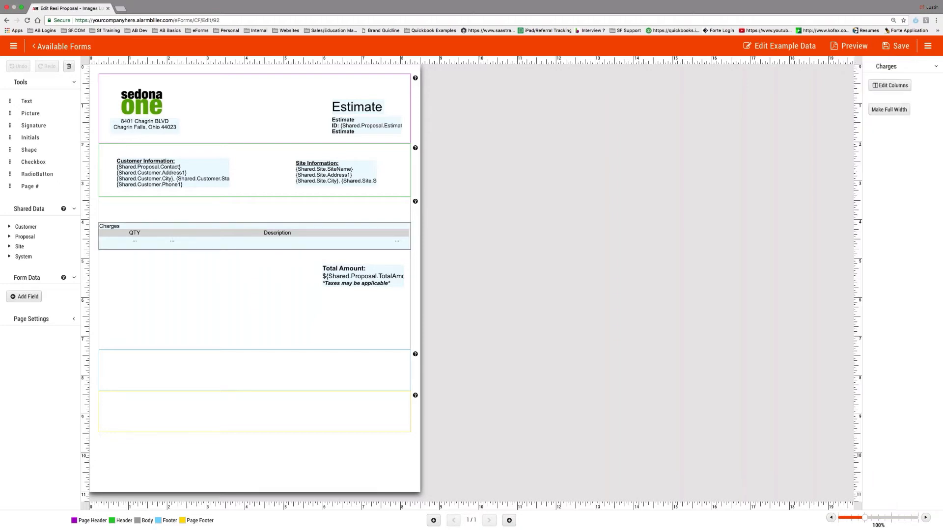
left_click(195, 236)
left_click(56, 238)
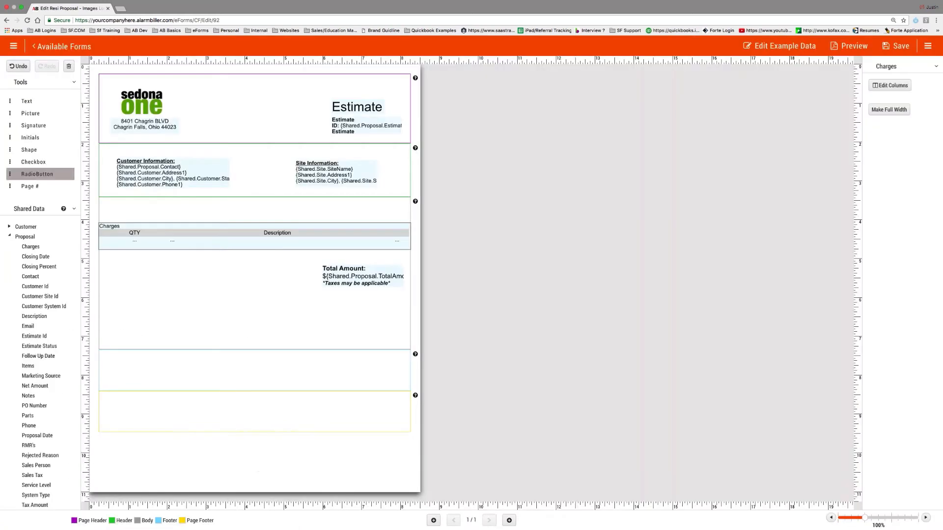
left_click_drag(32, 247, 301, 311)
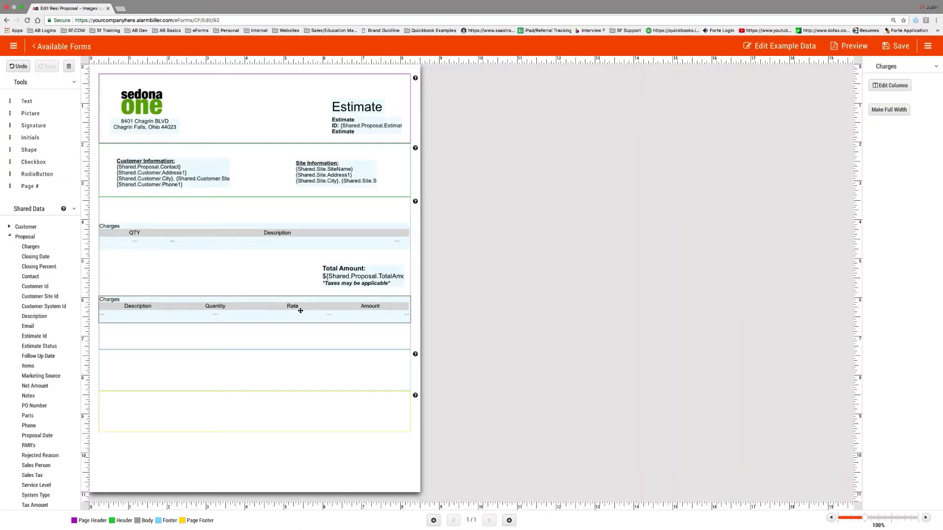
- Delete the newly dropped Charges table and collapse the Proposal data fields
key("Delete")
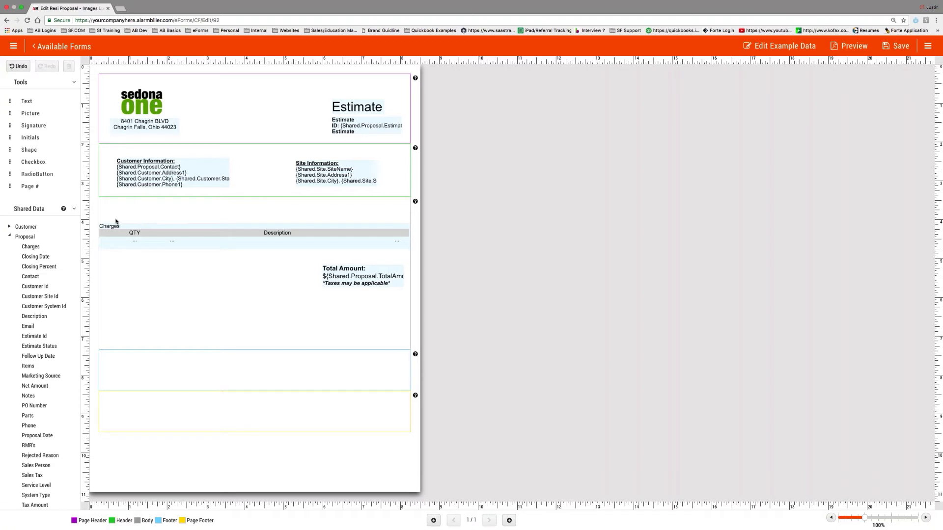
left_click(9, 236)
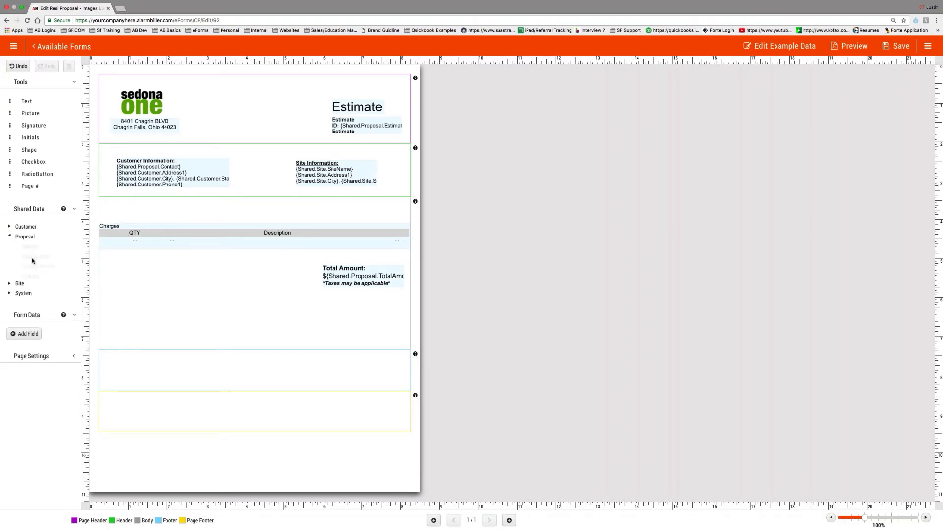
- Add an RMR's table from the Proposal data fields below Total Amount
left_click(9, 236)
scroll(37, 316, "down", 3)
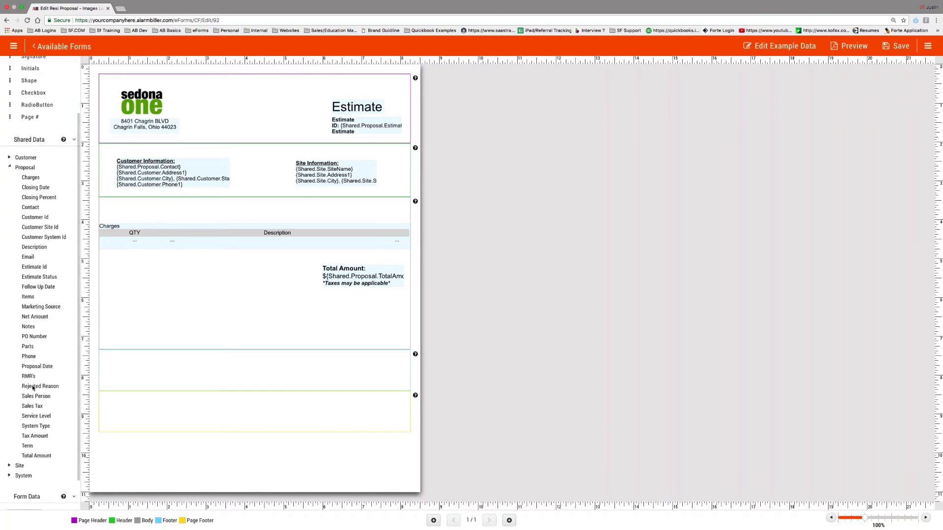
left_click_drag(28, 376, 226, 315)
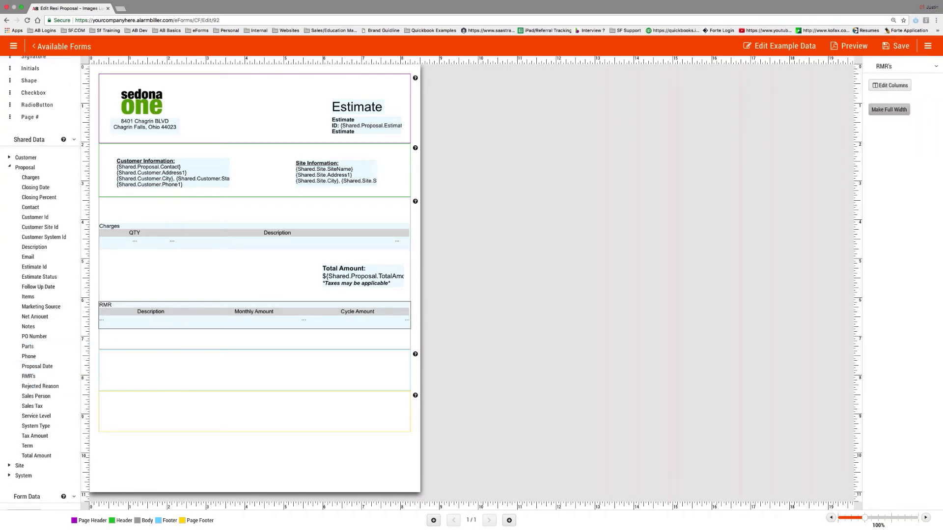
- Title the table 'Recurring Charges' and remove its Cycle Amount column
left_click(890, 87)
double_click(321, 267)
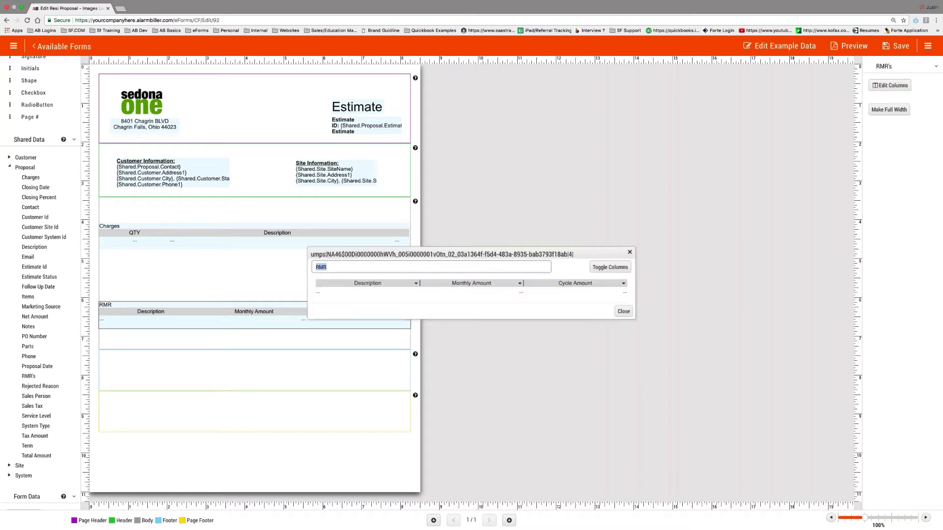
type("Recurring Charges")
left_click(610, 268)
left_click(660, 193)
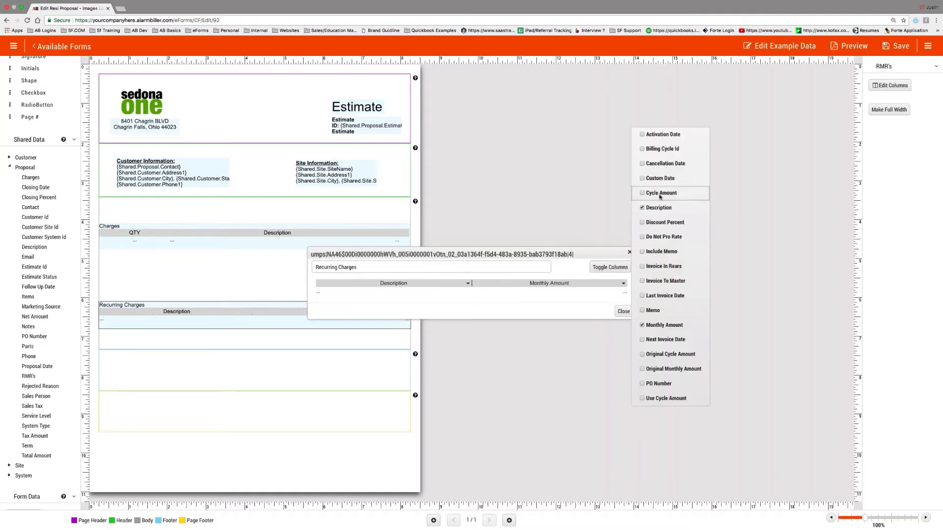
left_click(622, 312)
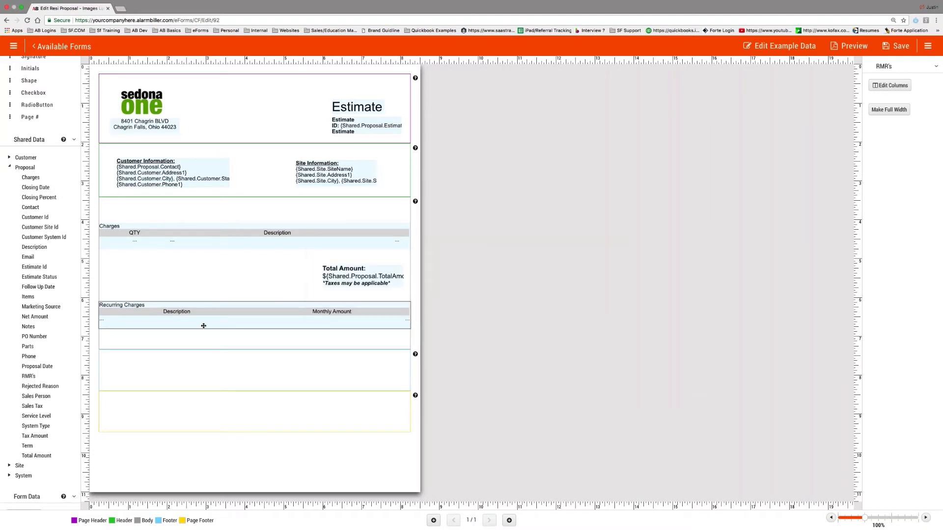
- Enlarge the body section and place a new text box below Recurring Charges
left_click_drag(242, 350, 242, 380)
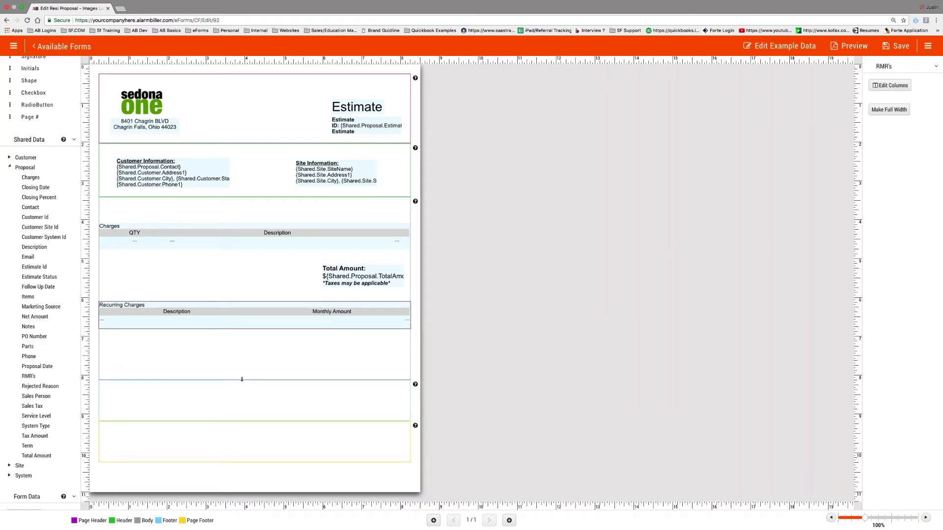
scroll(31, 96, "up", 3)
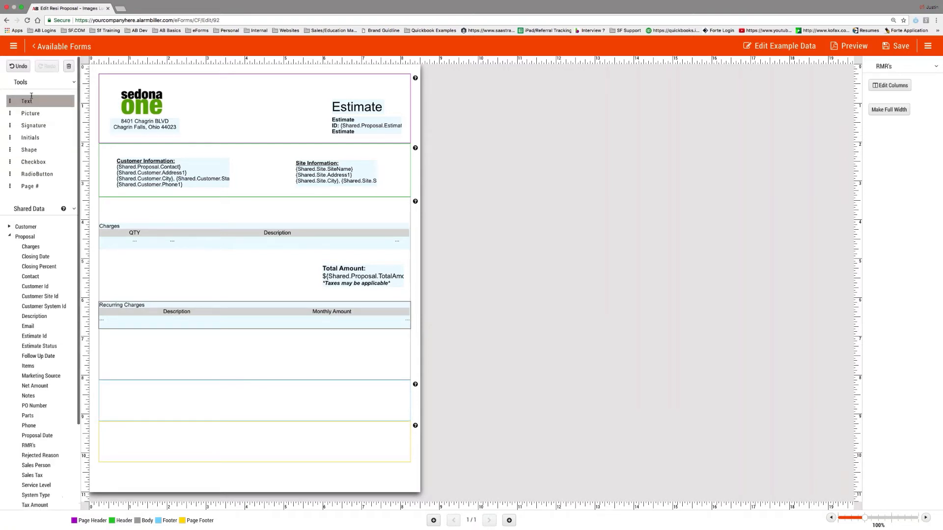
left_click_drag(31, 96, 118, 341)
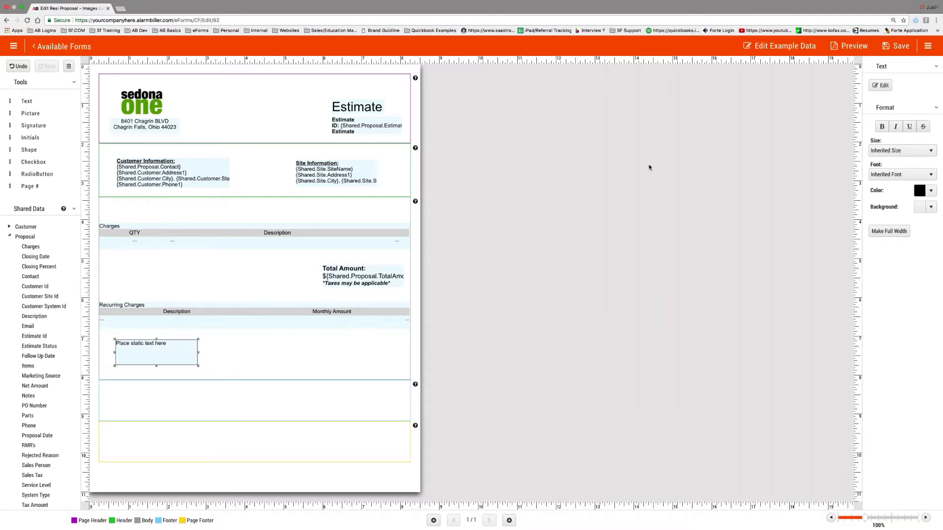
- Set the text box content to bold 'Payment Terms'
left_click(880, 85)
key("super+a")
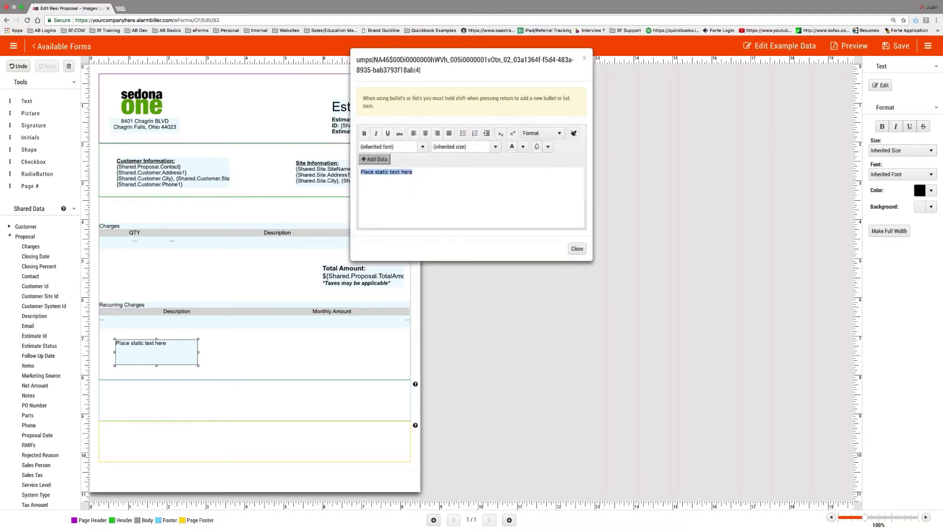
type("Payment Terms")
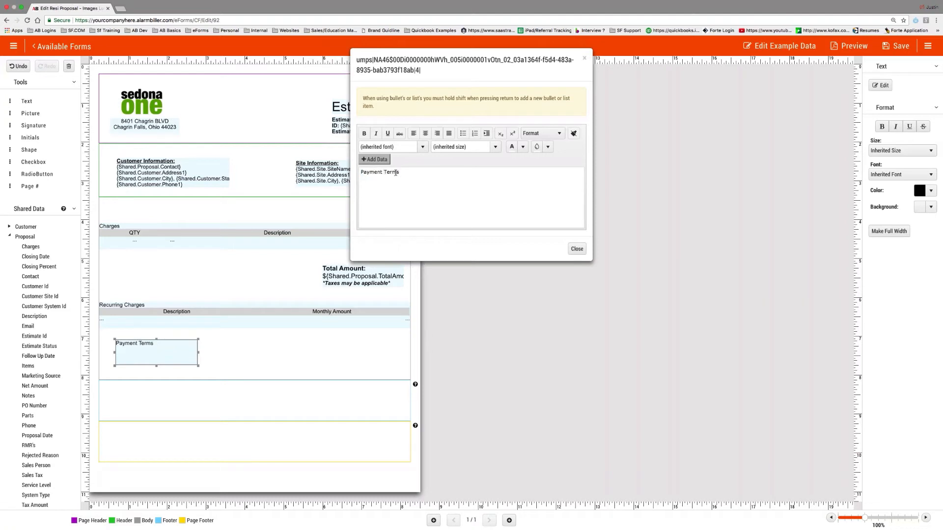
key("super+a")
key("super+b")
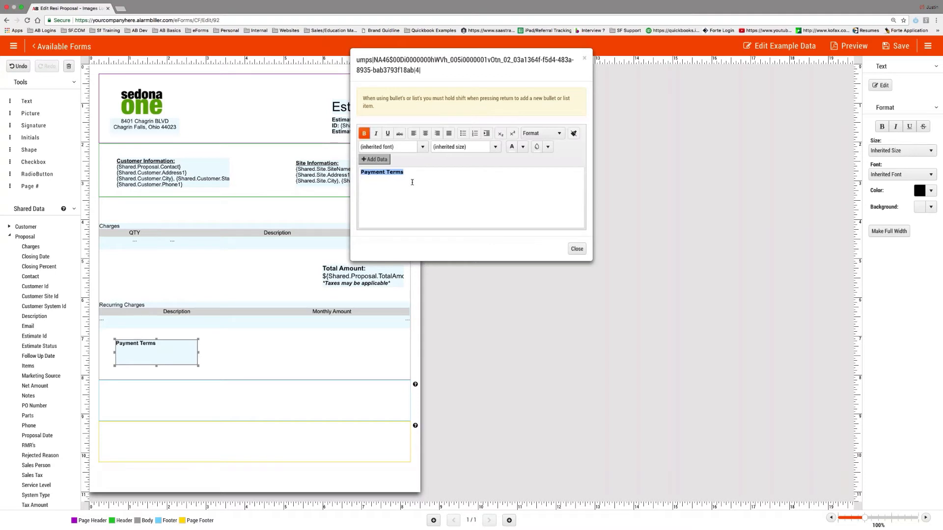
left_click(577, 249)
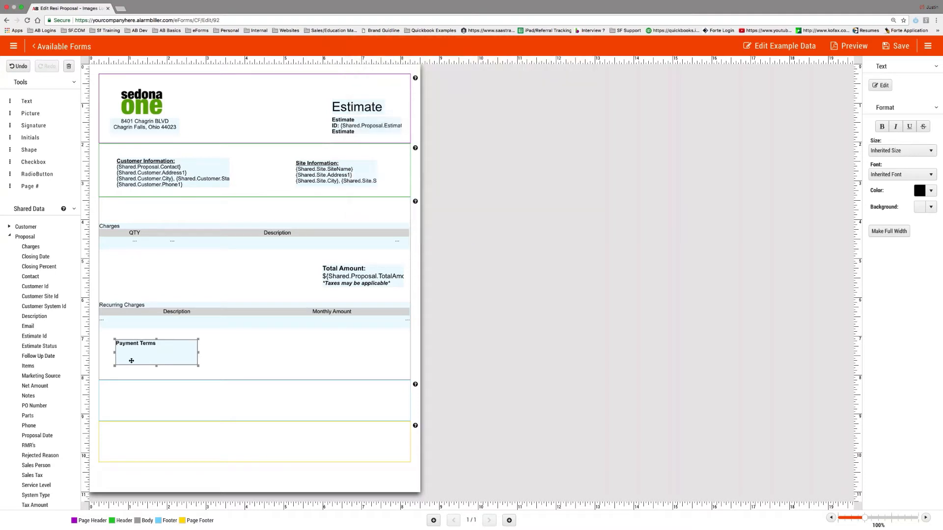
- Shrink the Payment Terms box to one line and make it full width
left_click_drag(156, 365, 156, 348)
left_click(894, 237)
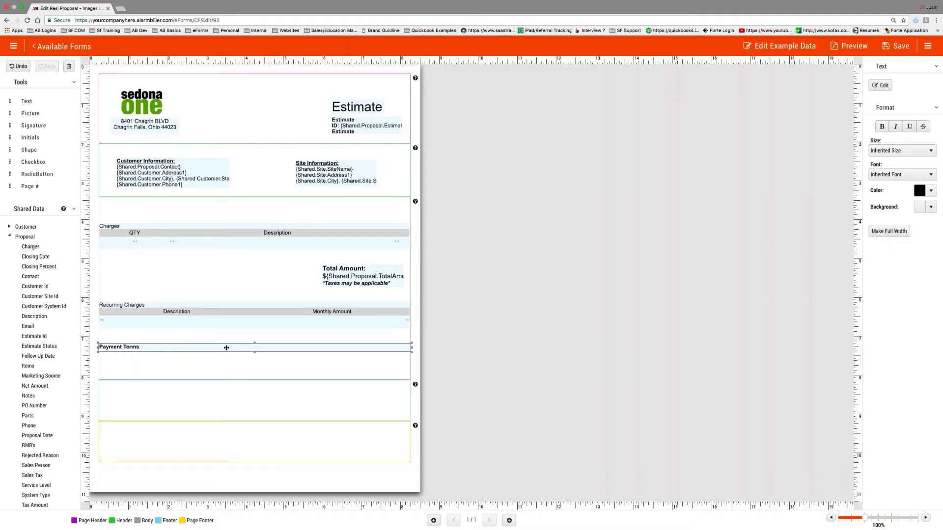
left_click_drag(227, 348, 227, 348)
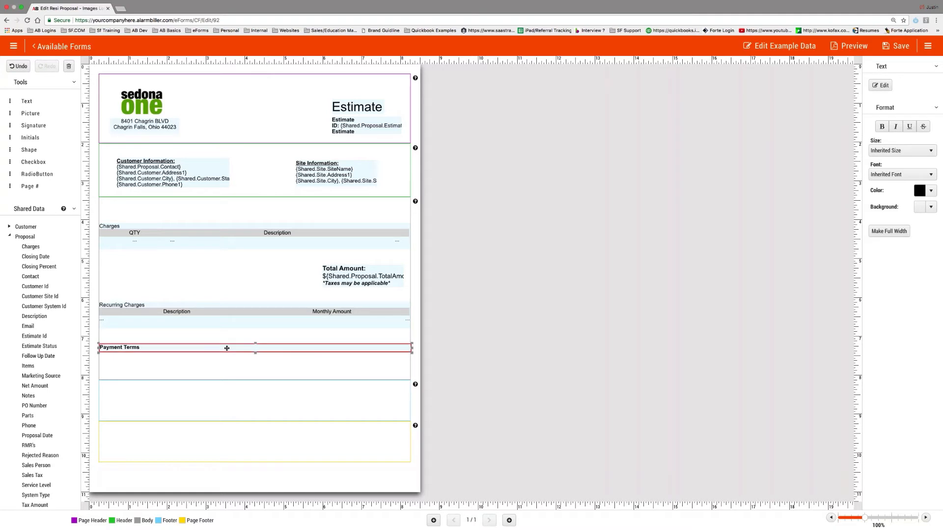
left_click(900, 233)
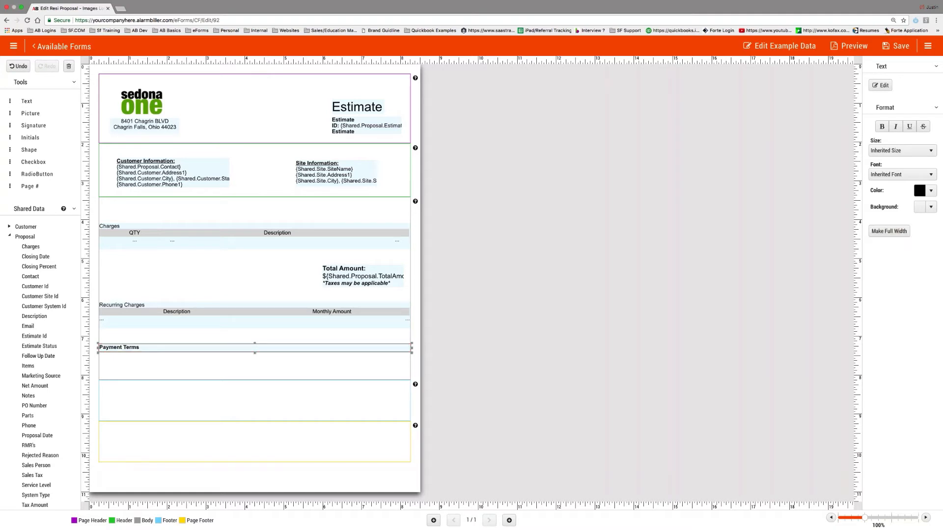
- Give the Payment Terms box a grey background with 0.44 opacity
left_click(923, 209)
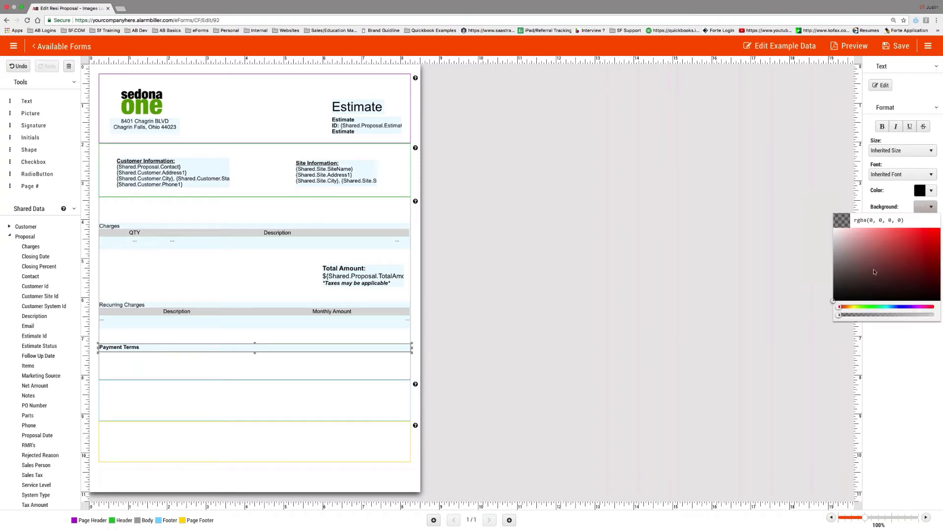
left_click(837, 257)
left_click(879, 316)
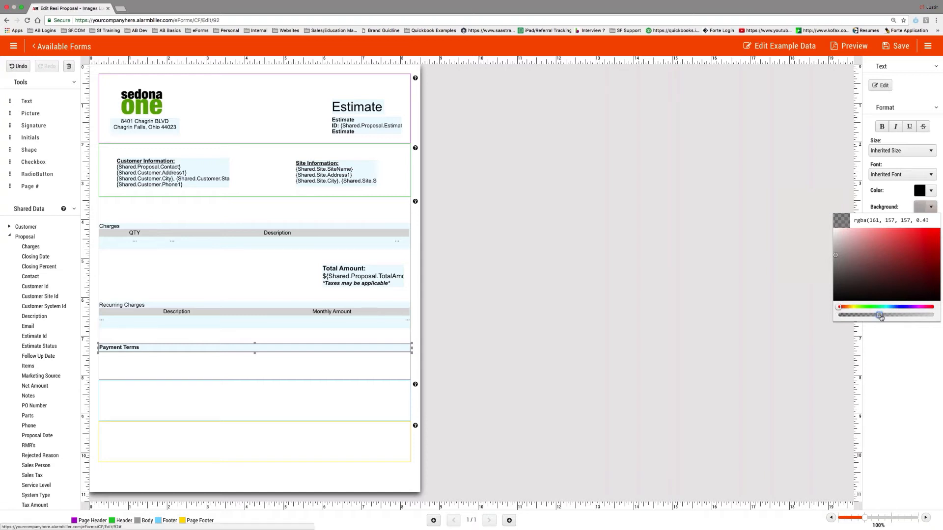
left_click(881, 316)
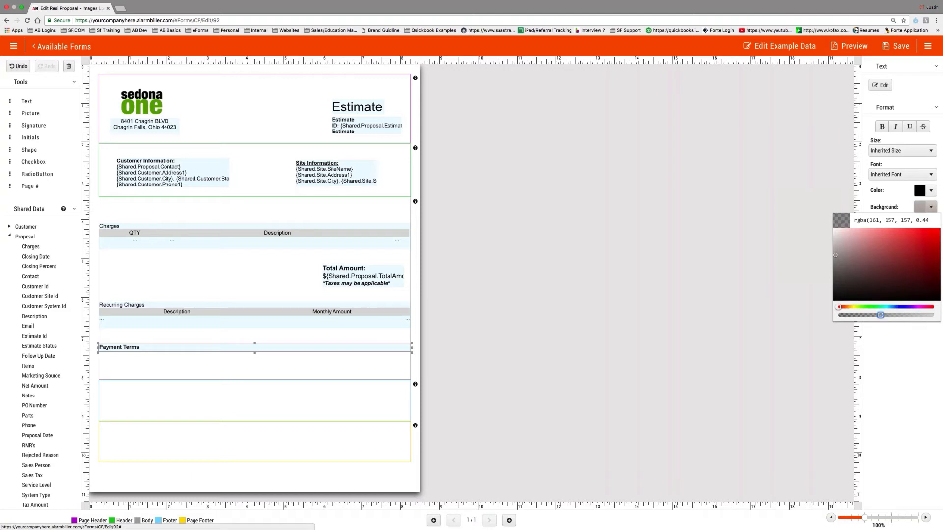
left_click(756, 258)
- Move the Payment Terms row down slightly, shorten the footer, and collapse Proposal fields
left_click_drag(271, 347, 271, 352)
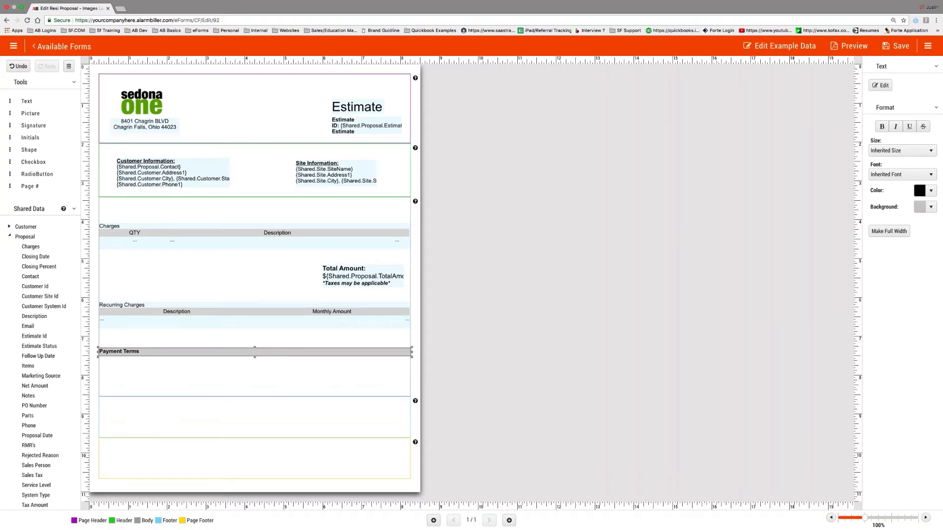
left_click_drag(296, 438, 296, 415)
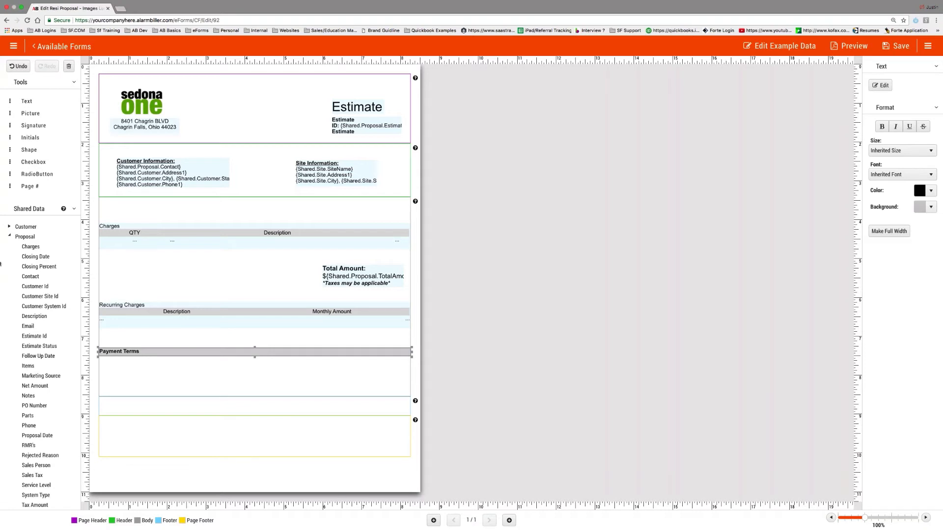
left_click(9, 236)
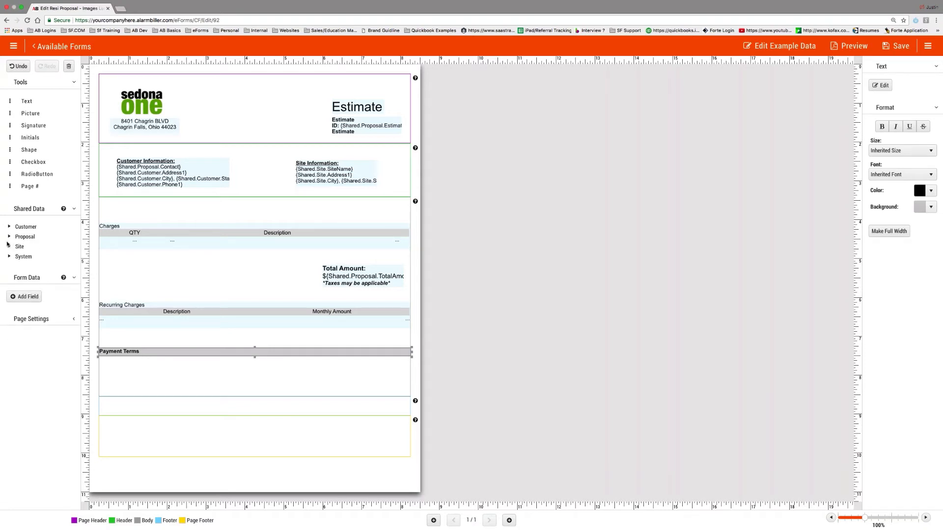
left_click_drag(27, 101, 144, 379)
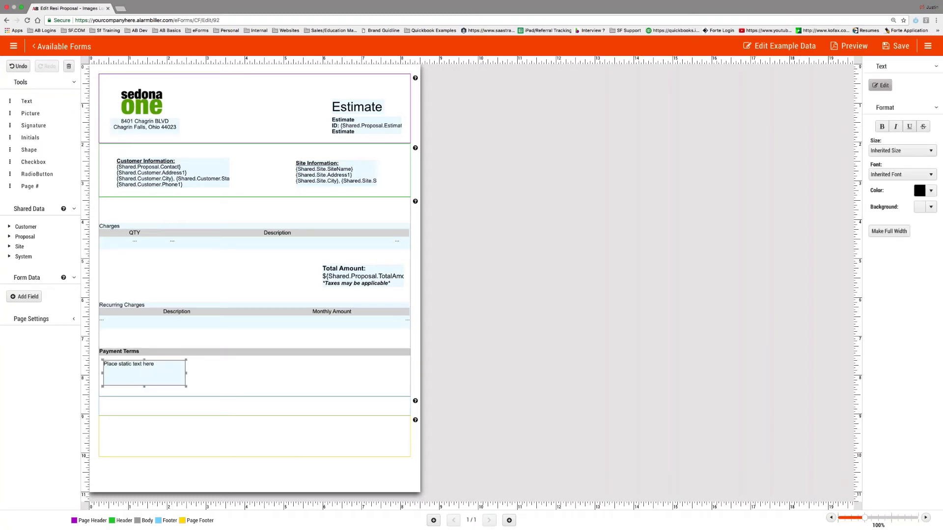
left_click(880, 85)
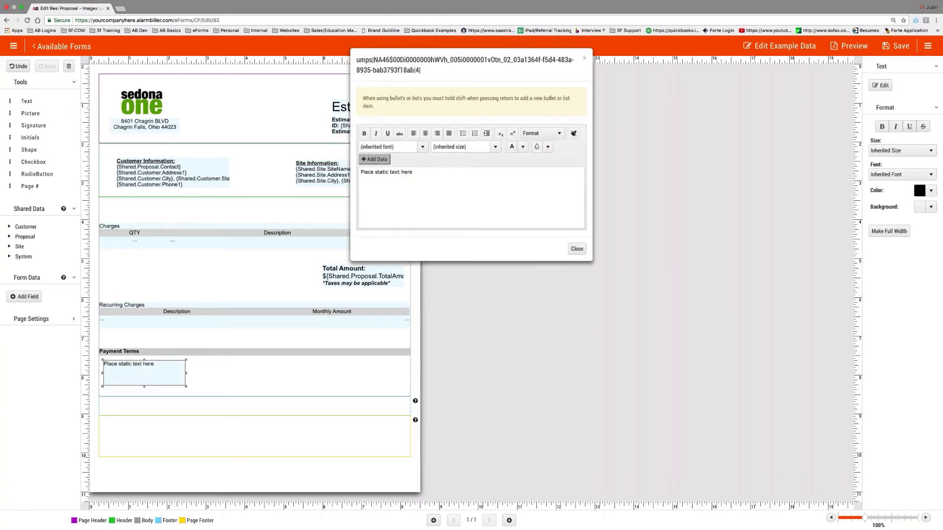
key("super+a")
key("BackSpace")
type("Payment in full is required the ")
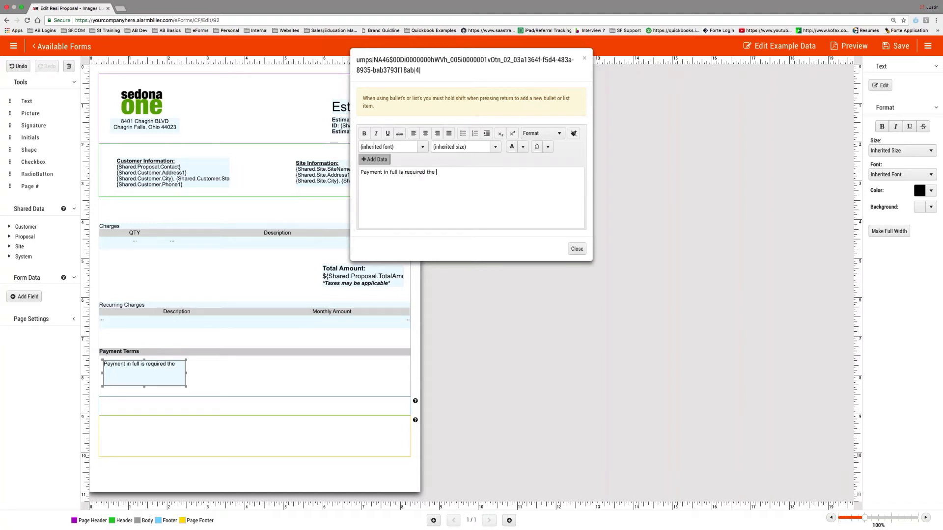
type("same dat")
type("y of install")
type(". We ")
type("acce")
type("pt all cre")
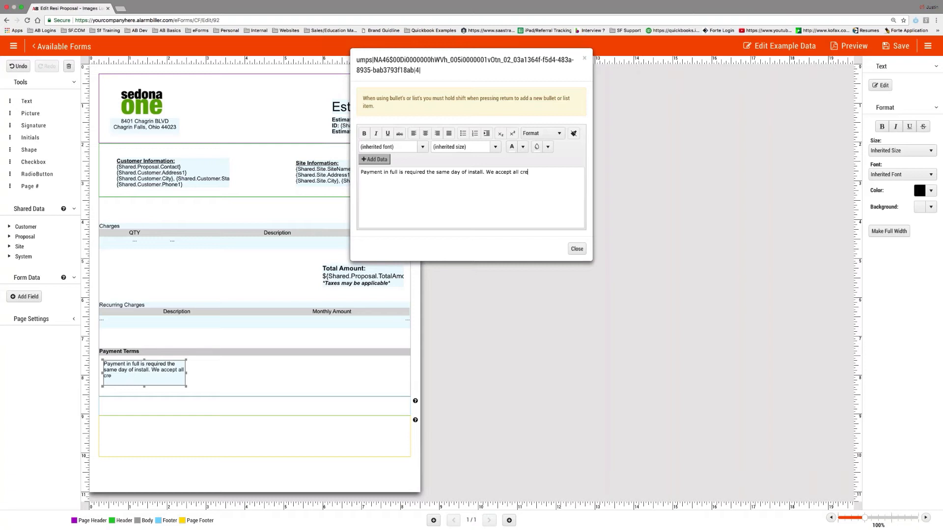
type("dit cards, check or cash.")
left_click(577, 249)
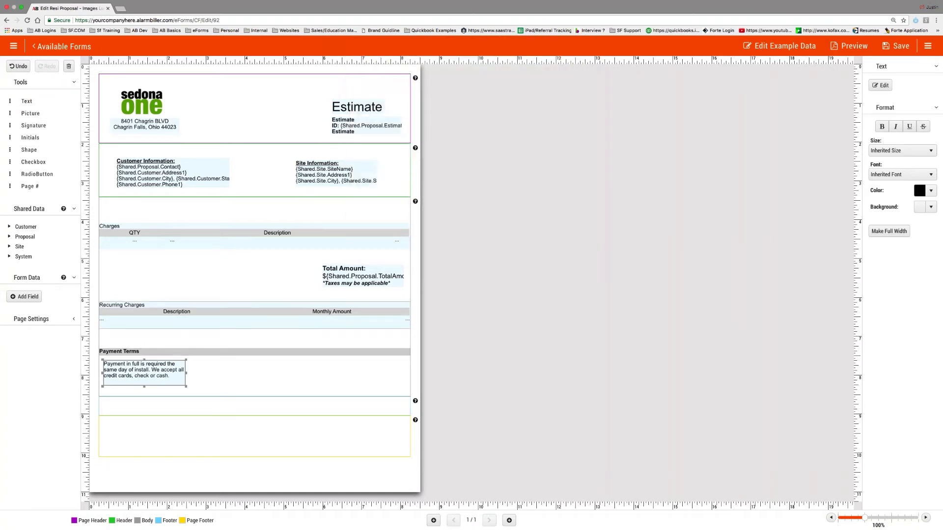
left_click_drag(185, 374, 380, 373)
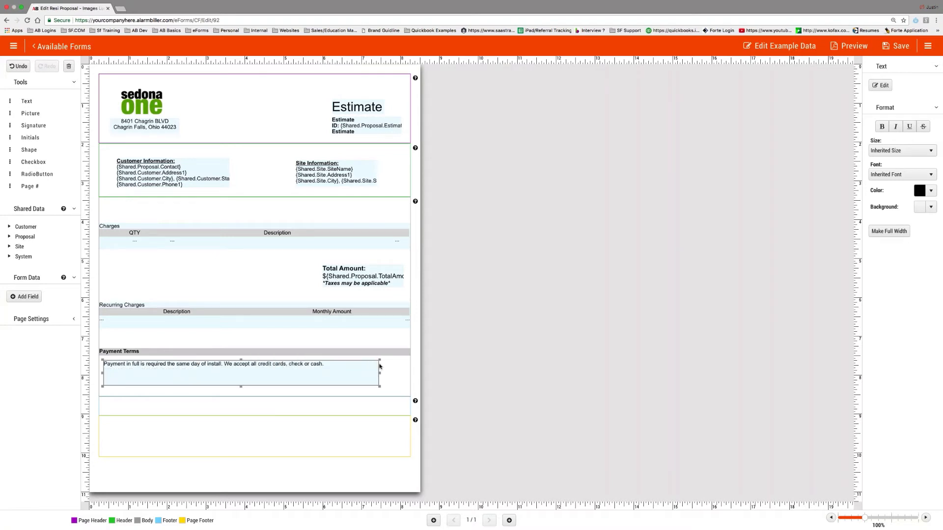
left_click_drag(241, 390, 241, 371)
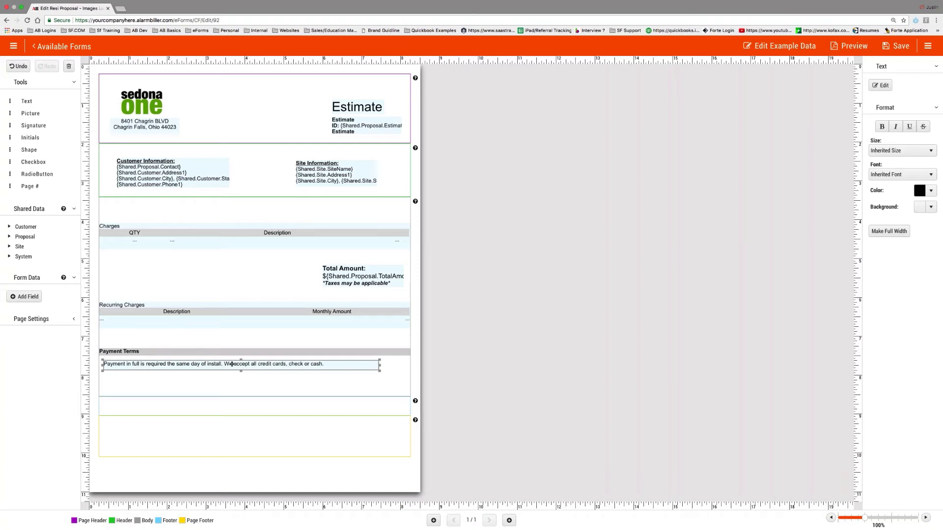
key("Delete")
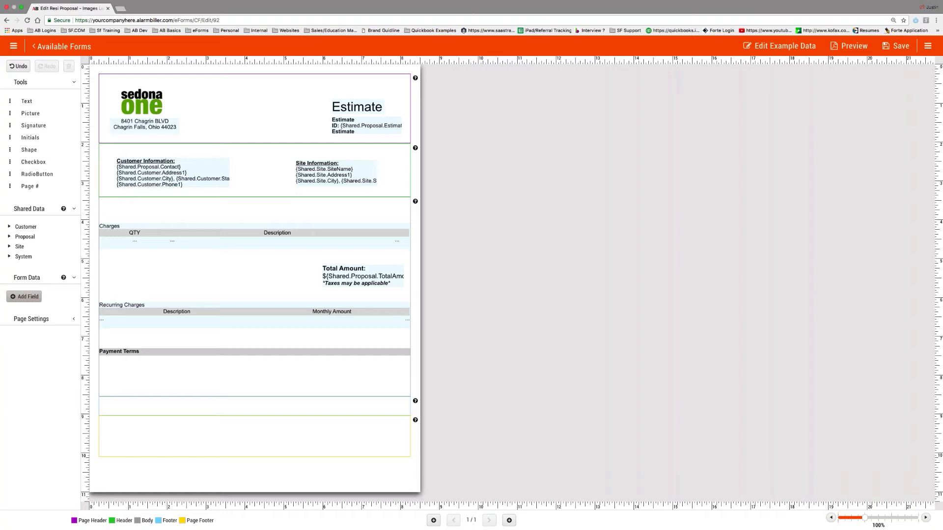
- Begin a DropDown form field with option values 1 and 2, then discard it
left_click(28, 298)
left_click(469, 295)
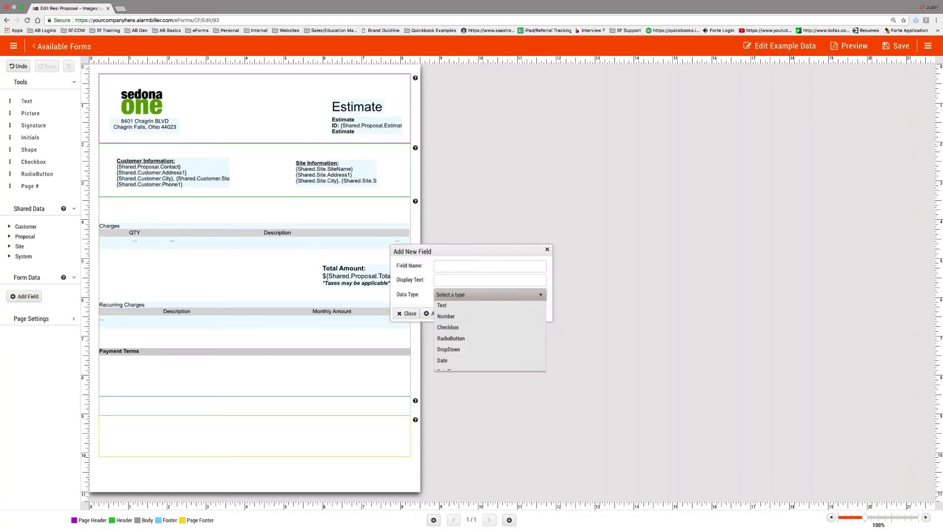
left_click(465, 362)
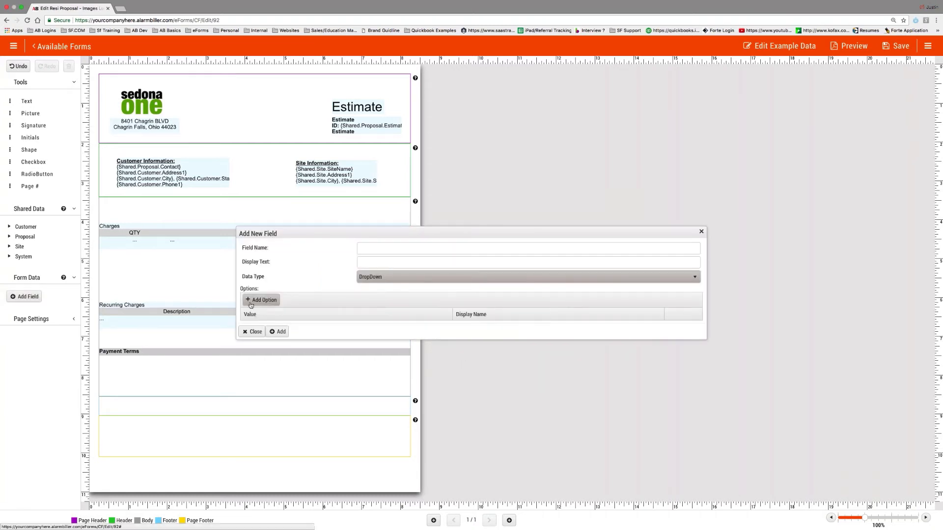
left_click(260, 300)
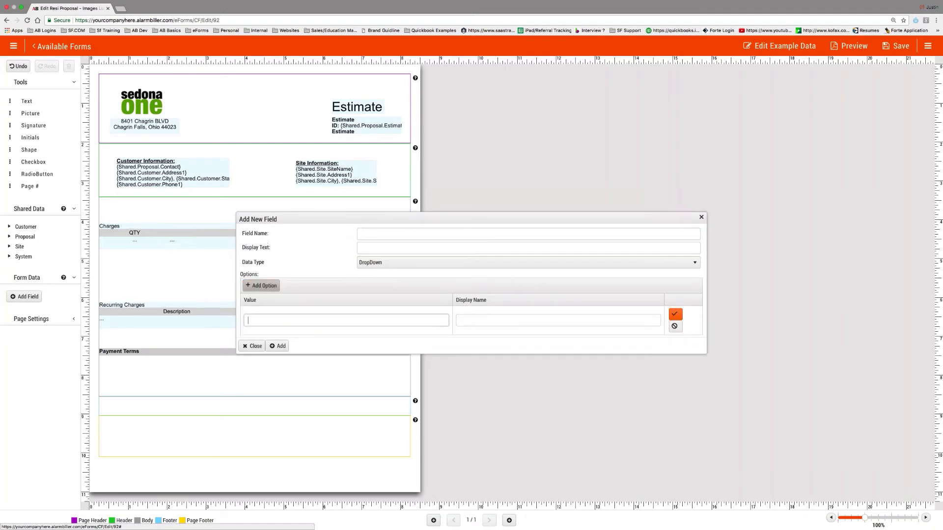
left_click(274, 322)
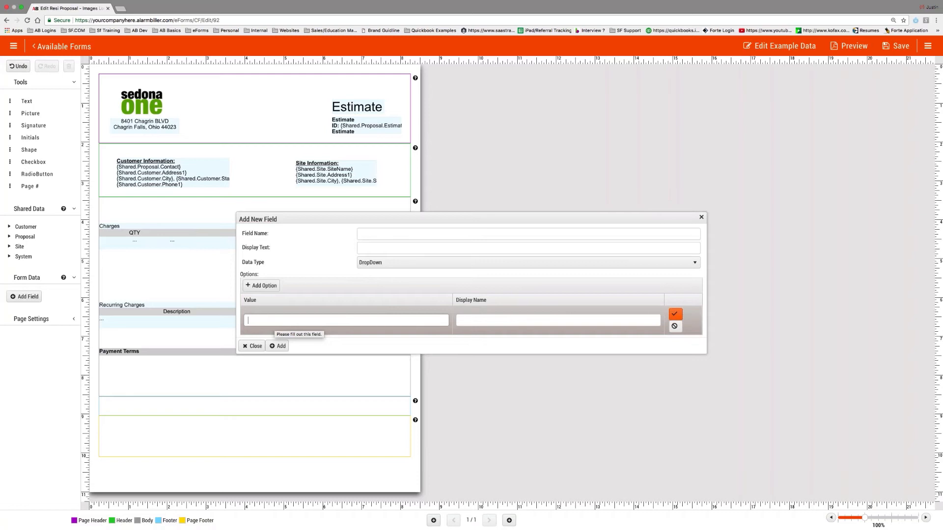
type("1")
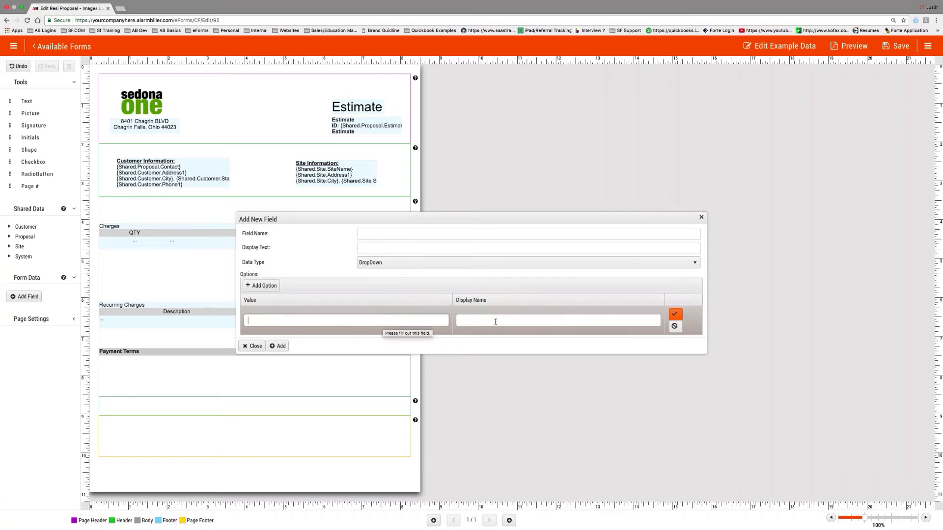
left_click(498, 321)
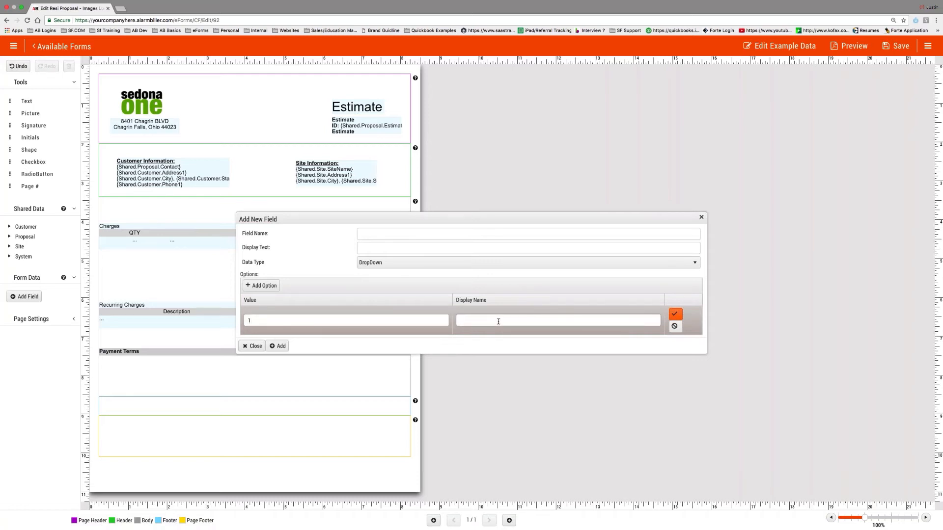
type("50% fraewfrewaq")
left_click(269, 285)
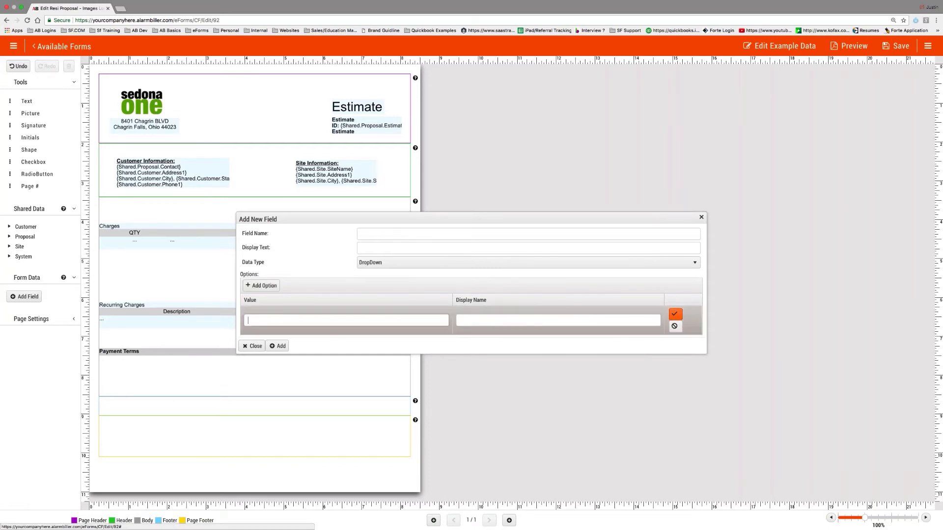
type("2")
left_click(478, 321)
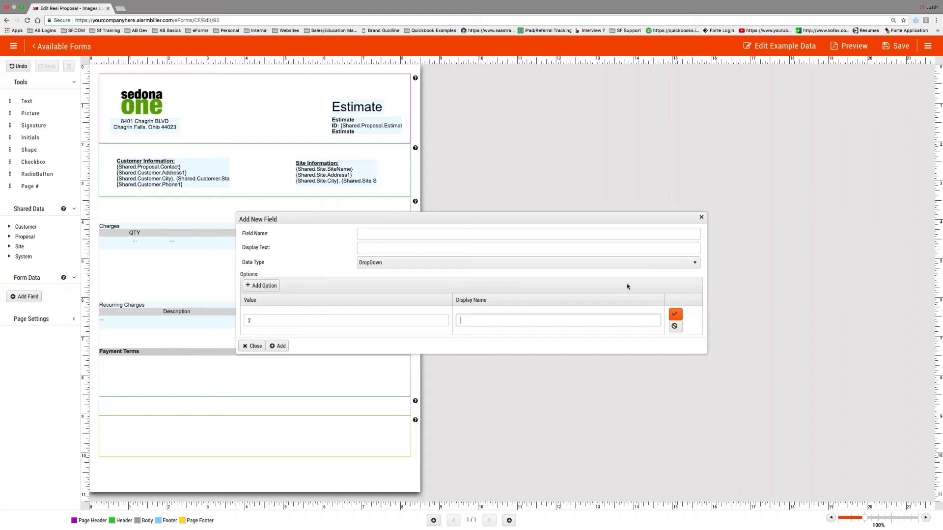
left_click(701, 217)
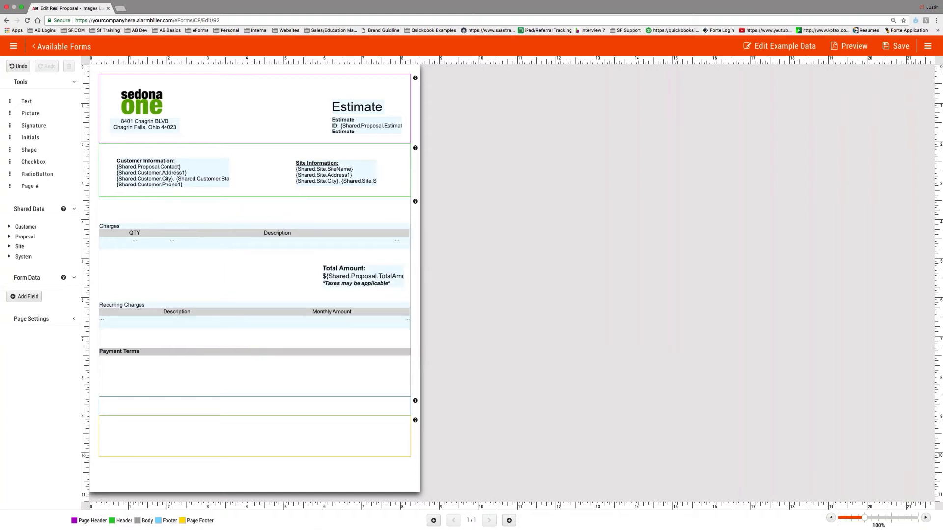
- Place a static text box under the Payment Terms heading
scroll(186, 398, "up", 5)
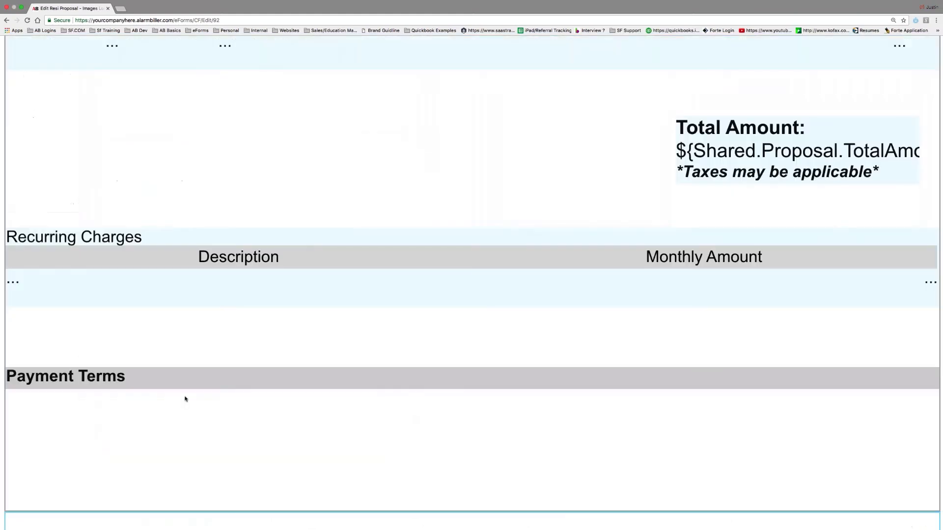
scroll(186, 398, "down", 5)
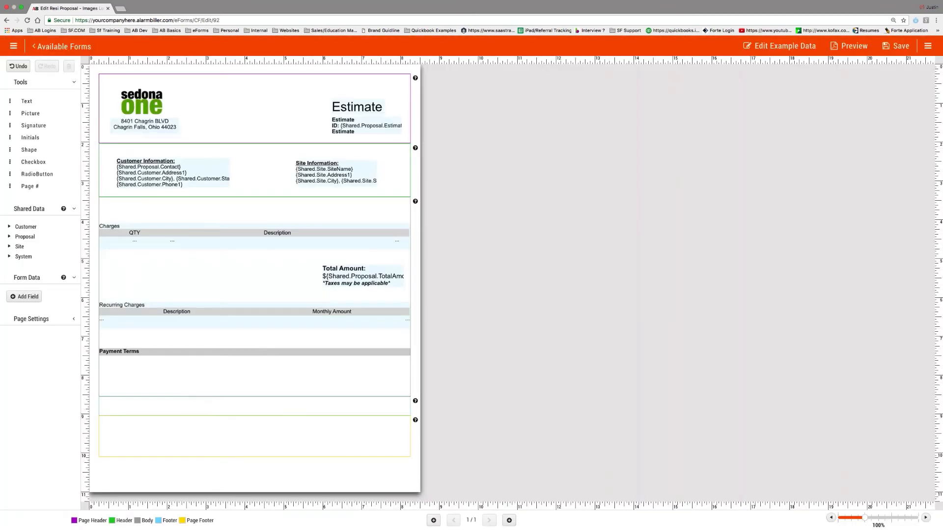
left_click_drag(27, 100, 150, 367)
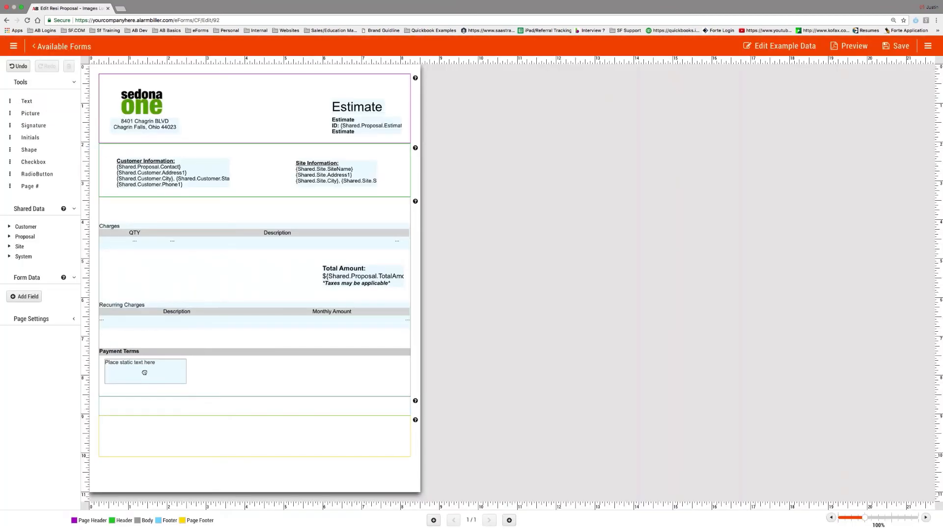
- Replace the placeholder with 'Payment is due upon acceptance of this agreement.'
left_click(881, 86)
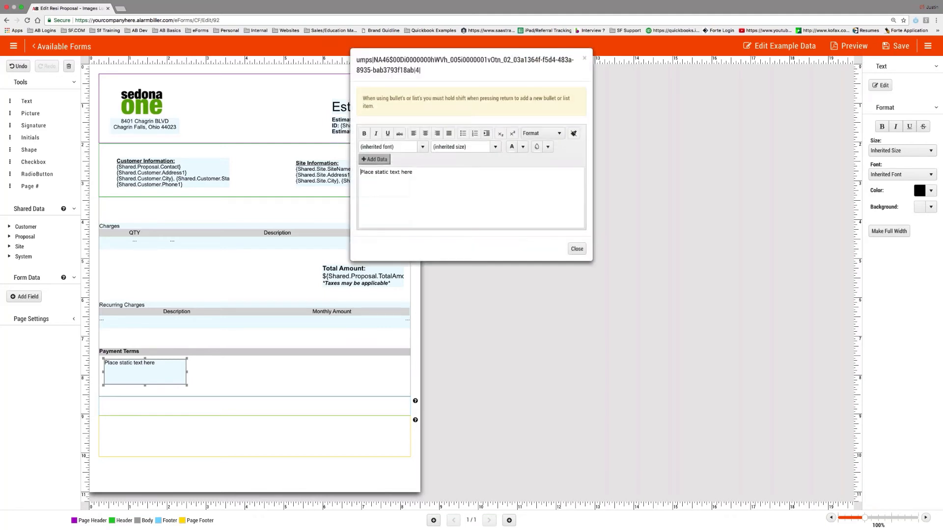
key("super+a")
type("P")
key("BackSpace")
type("Payment is due upon acceptance")
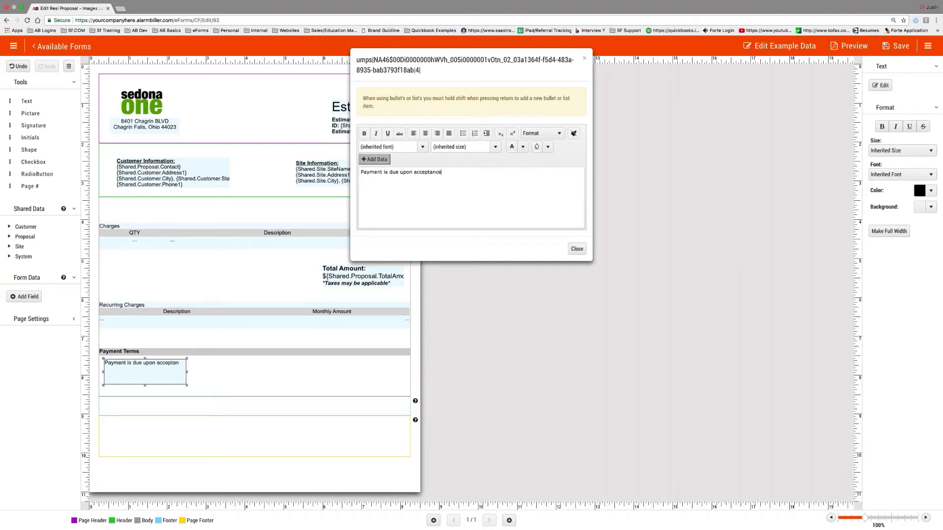
type(" of thia agreement.")
left_click(577, 249)
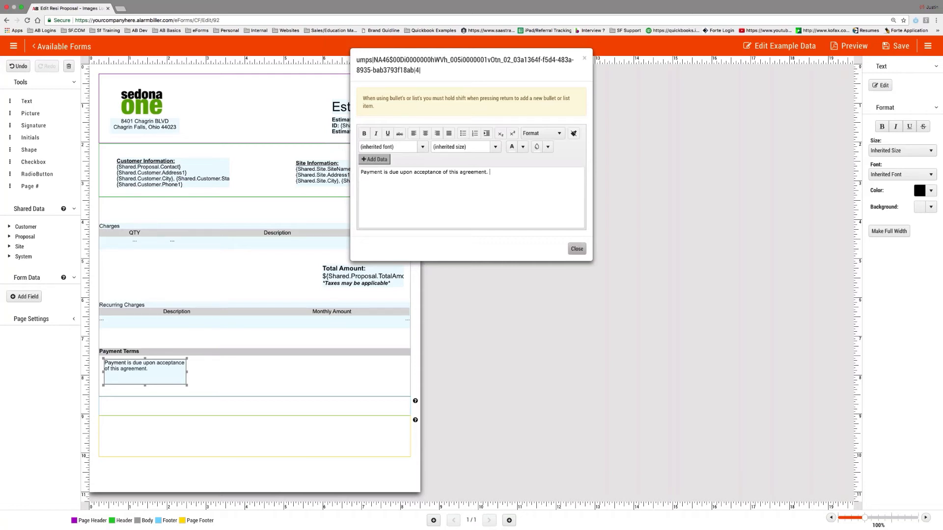
- Resize the payment text box to a single wide line
left_click_drag(191, 372, 360, 372)
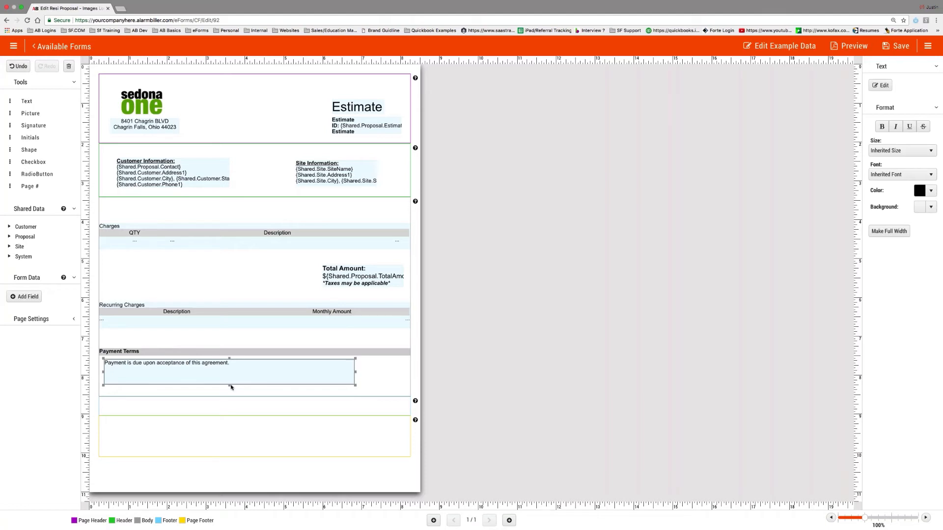
left_click_drag(231, 387, 230, 371)
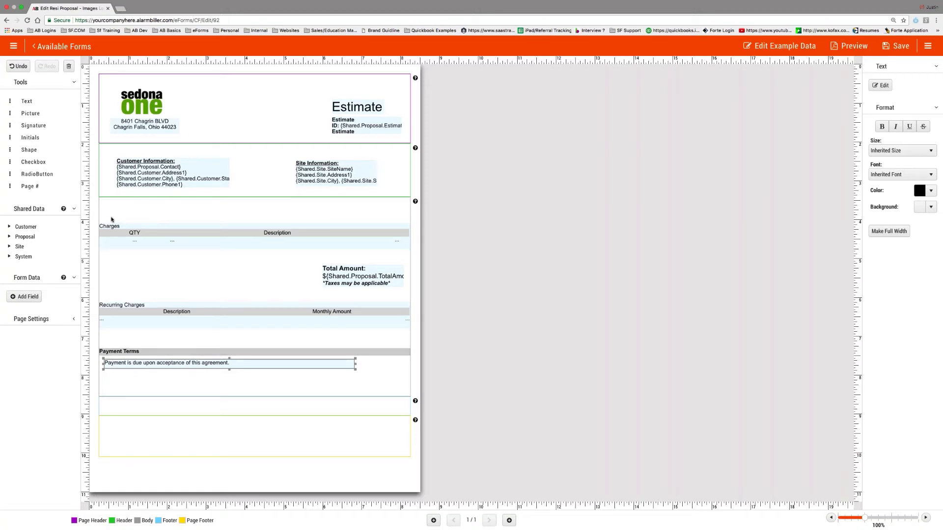
left_click(133, 234)
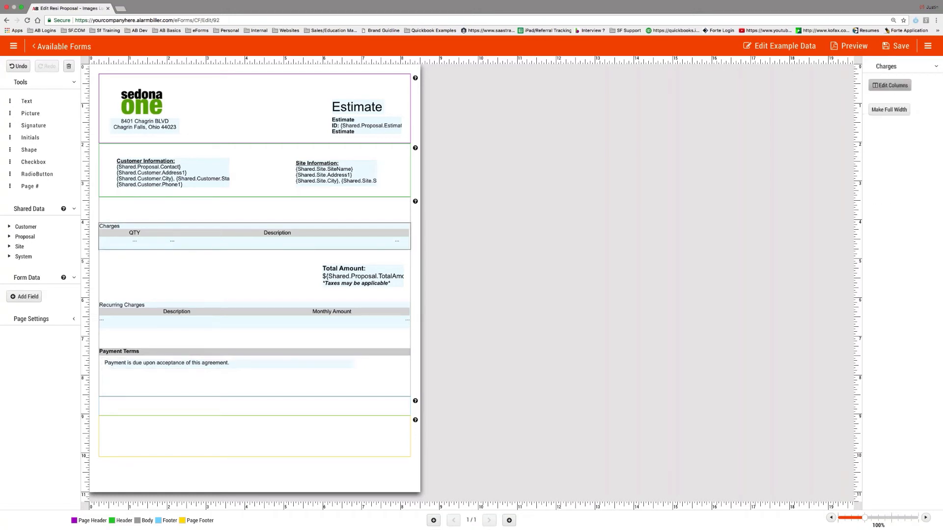
- Remove the 'Charges' title from the Charges table
left_click(889, 85)
double_click(325, 267)
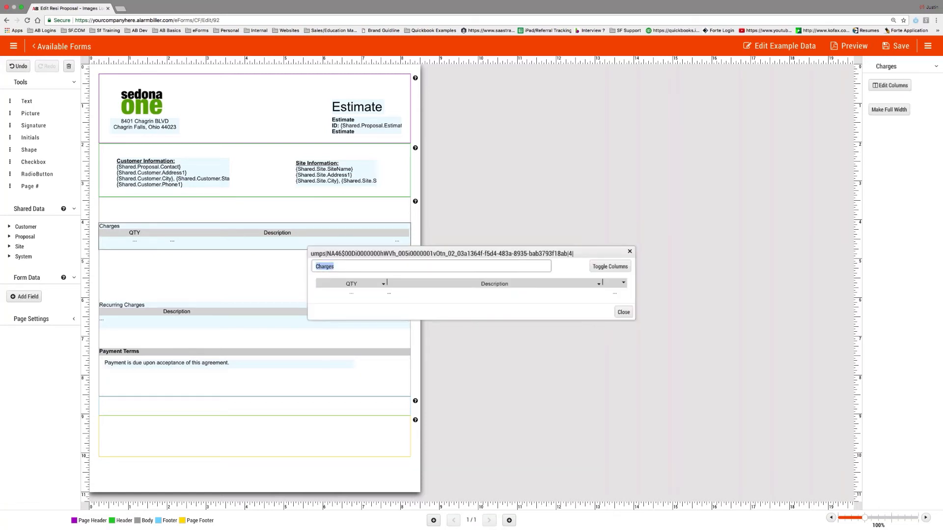
key("BackSpace")
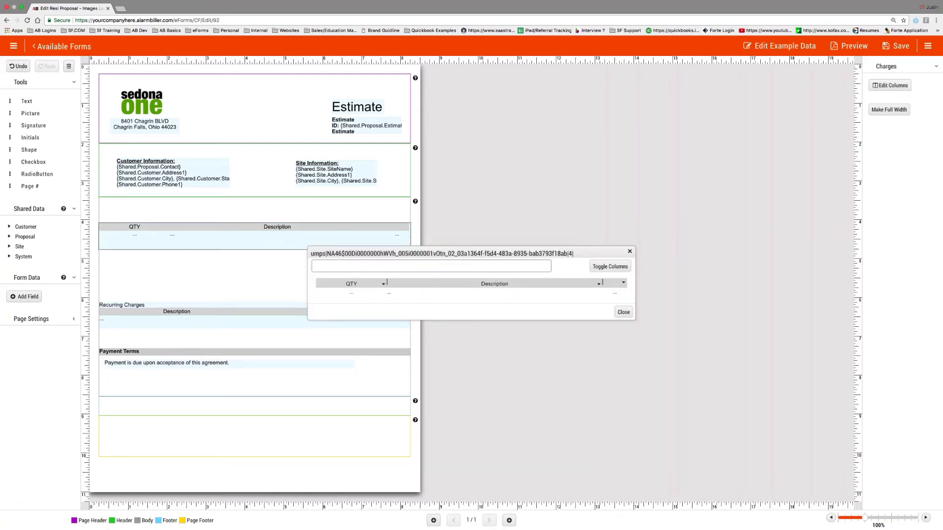
left_click(623, 312)
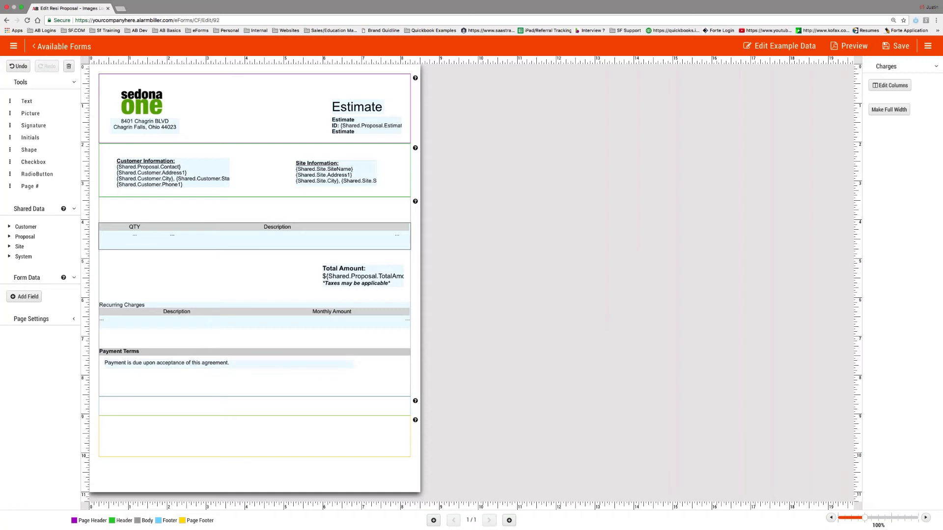
- Make the body section taller and add another text box under the payment sentence
left_click_drag(180, 396, 178, 416)
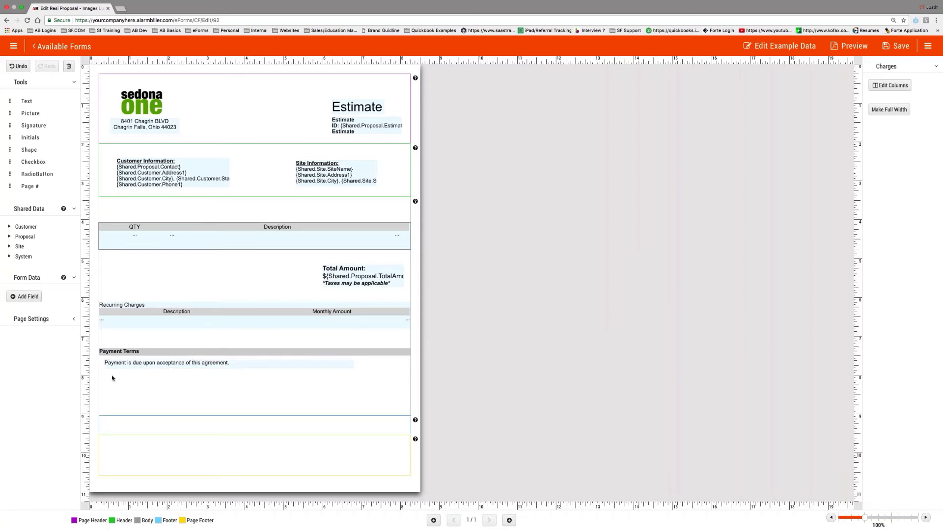
left_click_drag(26, 100, 144, 390)
left_click(881, 85)
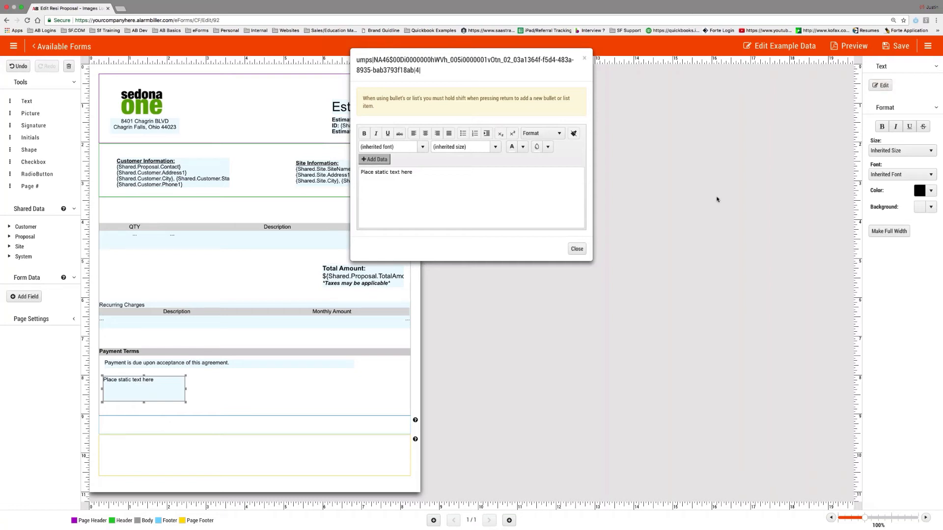
- Delete the extra placeholder, resize the body, footer and page footer bands, then add a footer text box
left_click(577, 249)
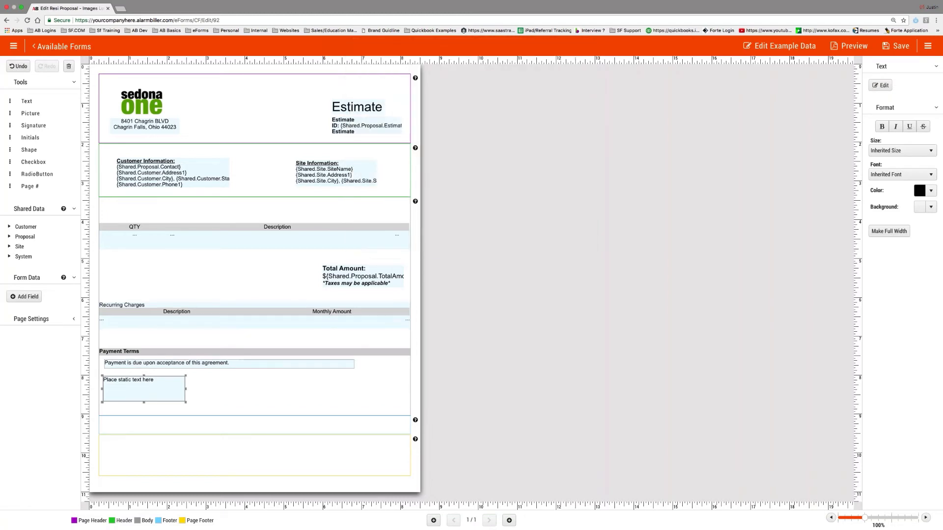
key("Delete")
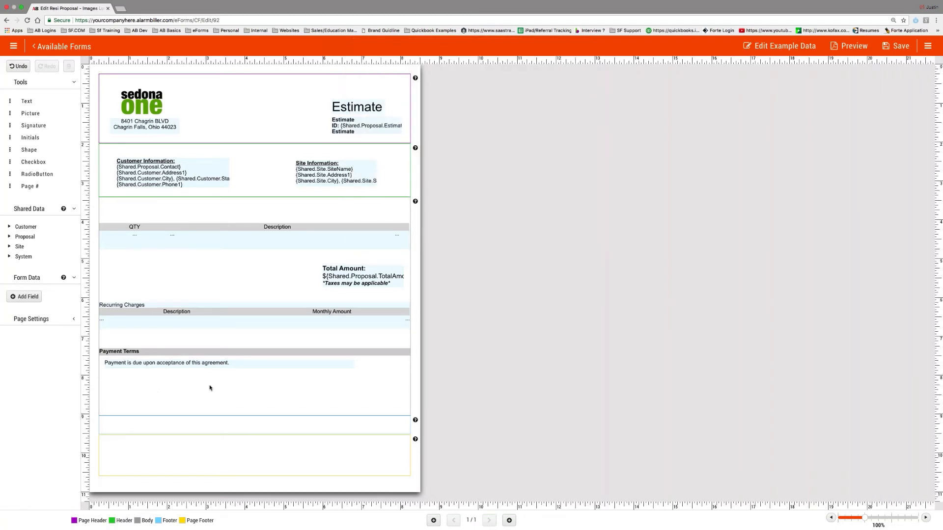
left_click_drag(210, 416, 235, 435)
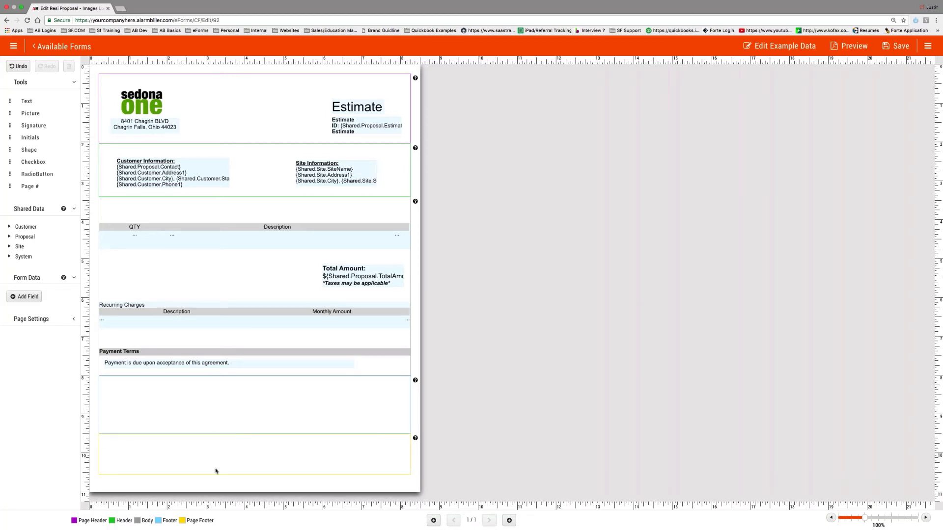
left_click_drag(216, 474, 216, 459)
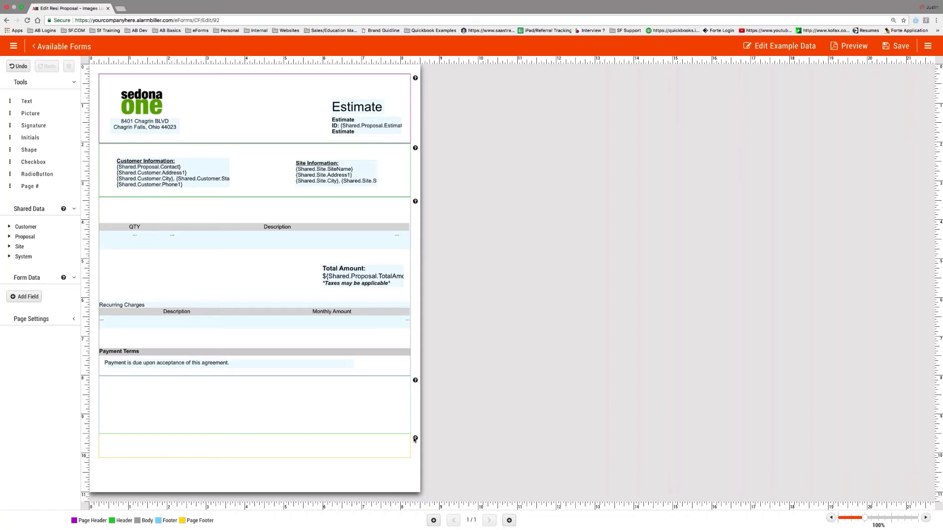
left_click_drag(27, 100, 242, 411)
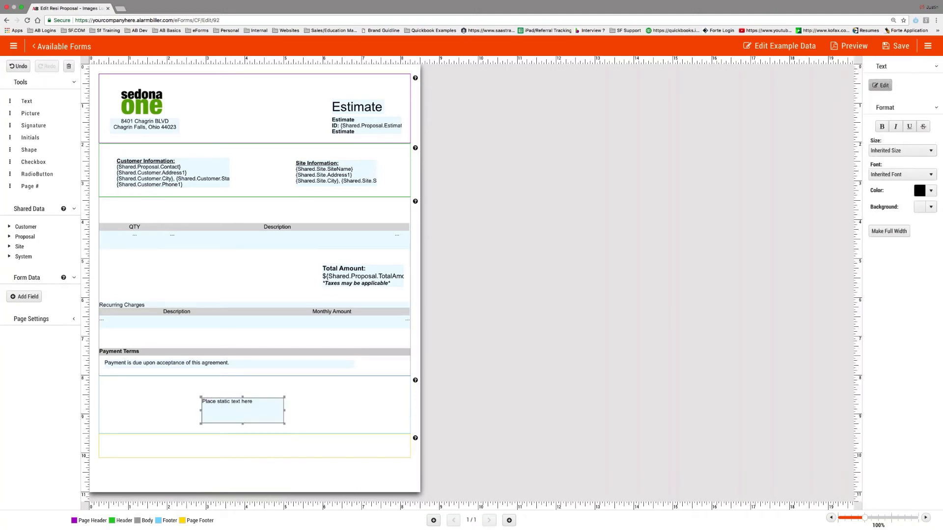
- Enter the note 'This pricing is valid for 30 days after the proposal date' with asterisks
type("Th")
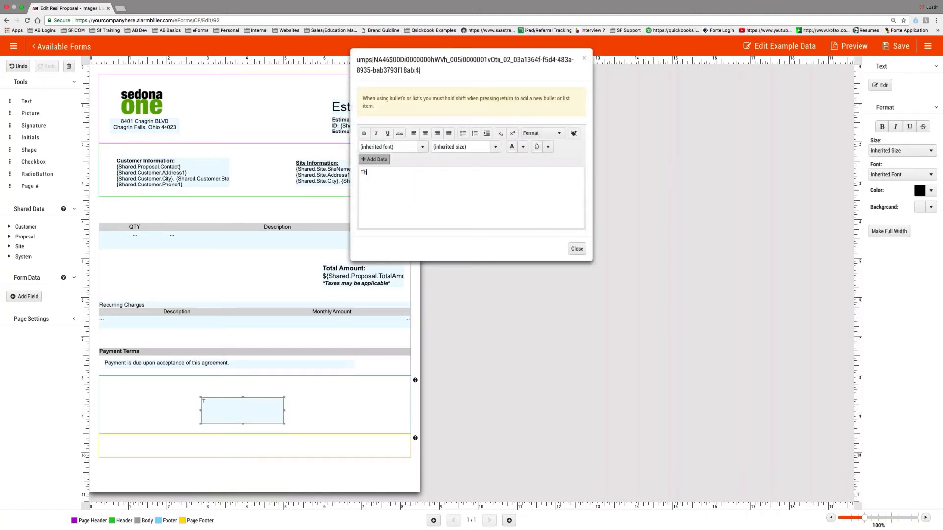
type("is pricing is valid for 30 dat")
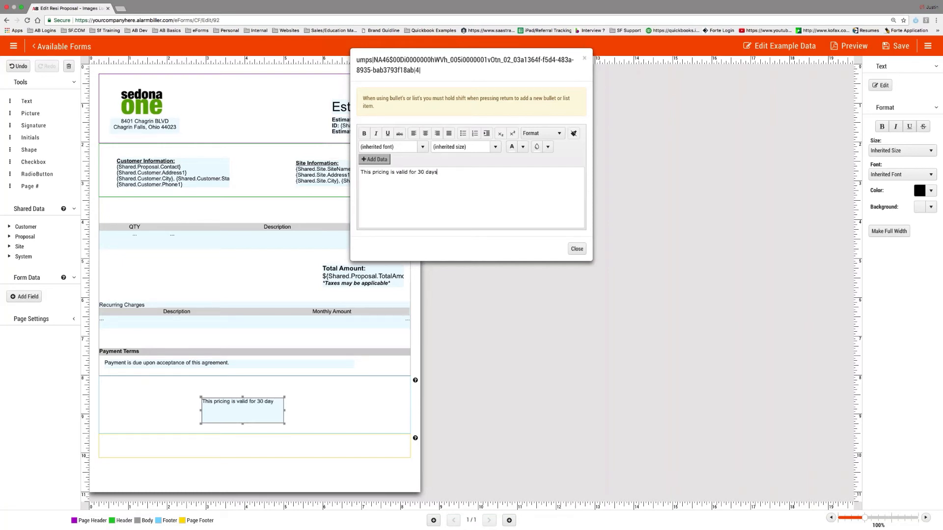
type("ys after the proposal date*")
left_click(360, 172)
type("*")
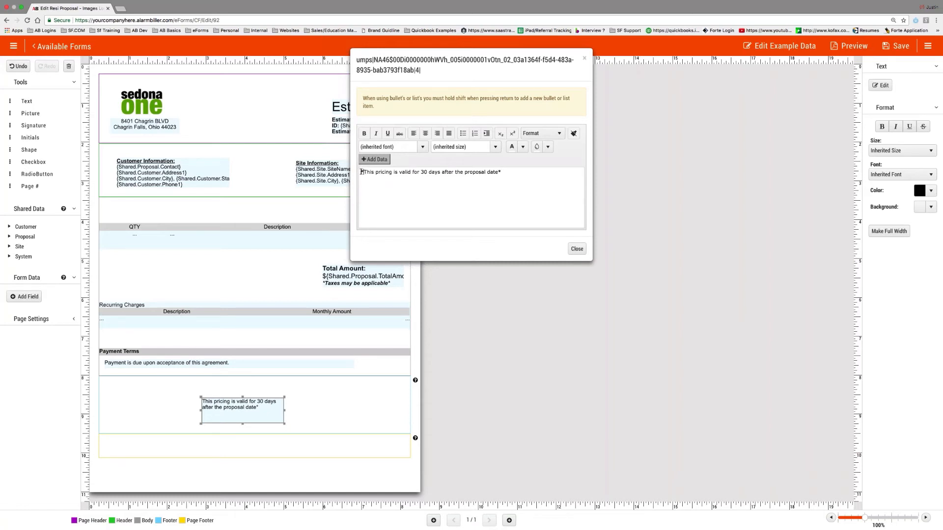
key("End")
- Make the whole pricing note bold, italic and red, then close the text editor
key("super+a")
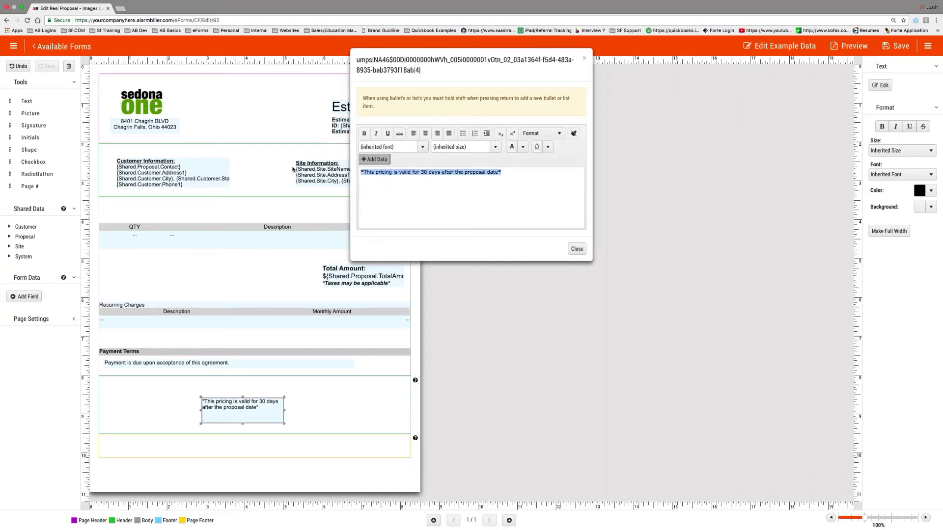
key("super+b")
key("super+i")
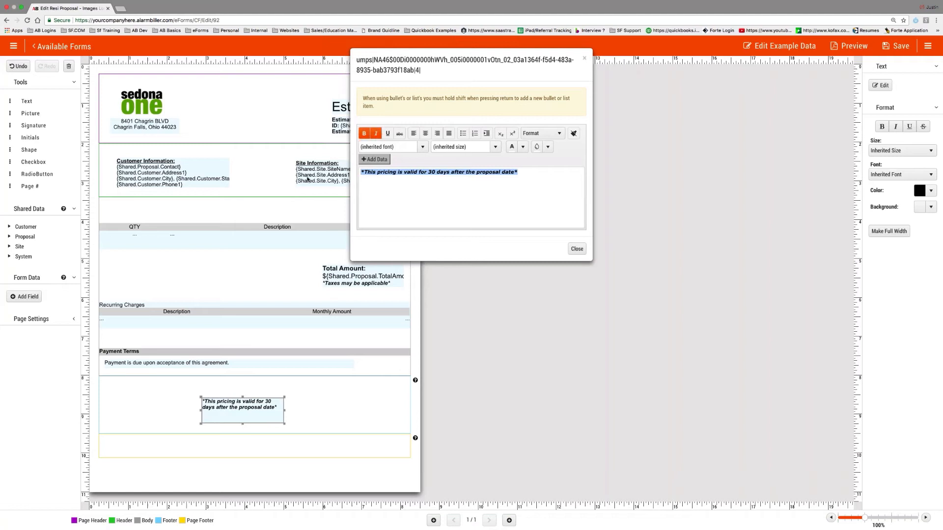
left_click(496, 147)
left_click(495, 147)
left_click(516, 146)
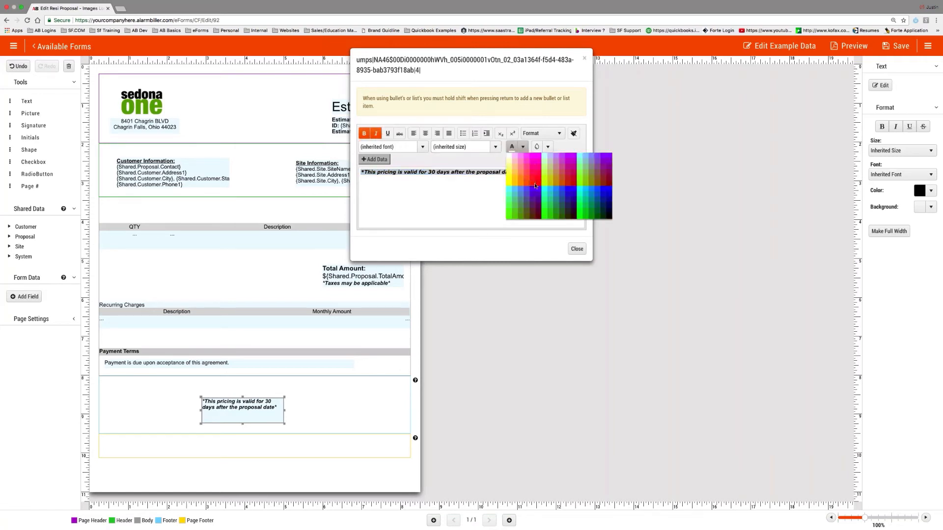
left_click(538, 185)
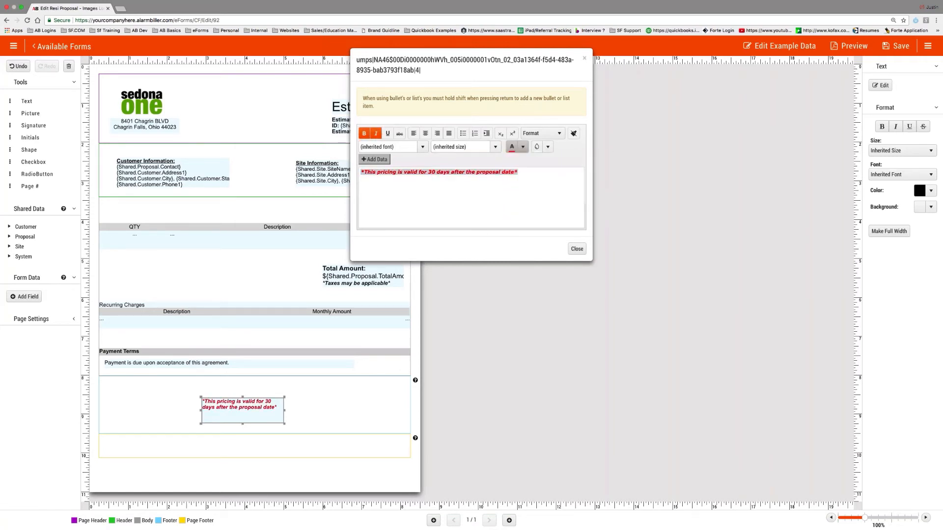
left_click(577, 249)
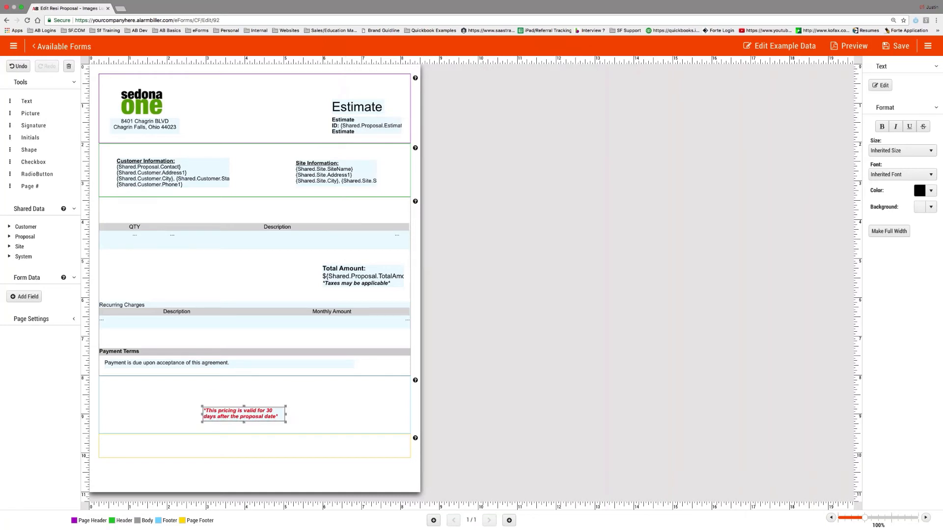
- Move the pricing note into the footer band, stretch it full width and shorten its box
left_click_drag(247, 406, 253, 447)
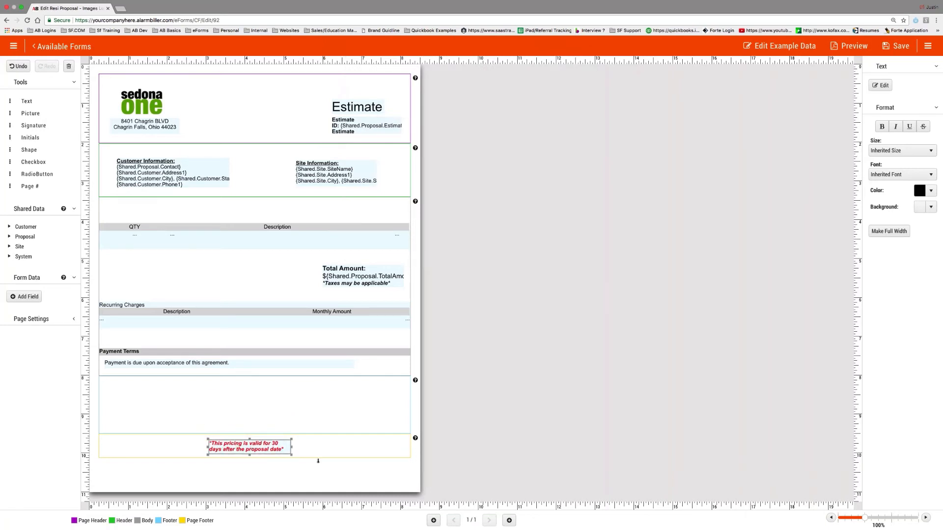
left_click(888, 231)
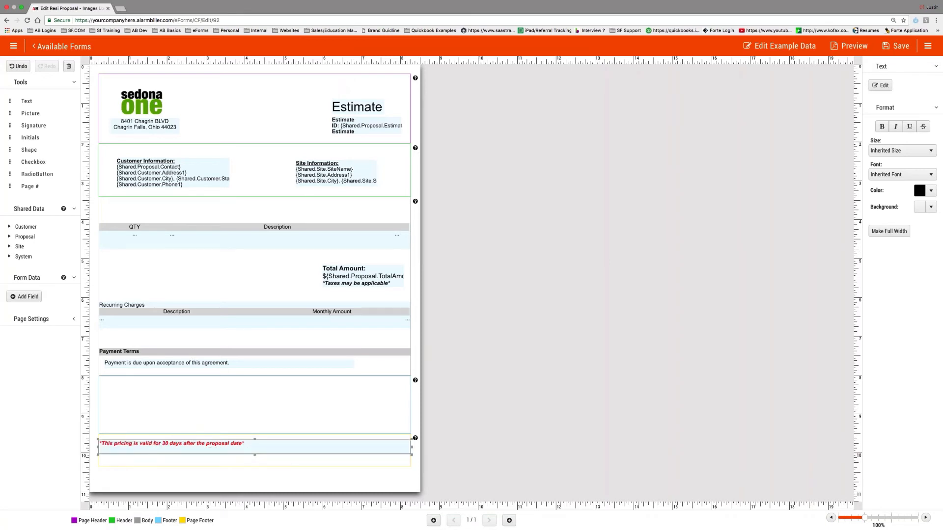
left_click_drag(255, 455, 255, 456)
left_click(889, 231)
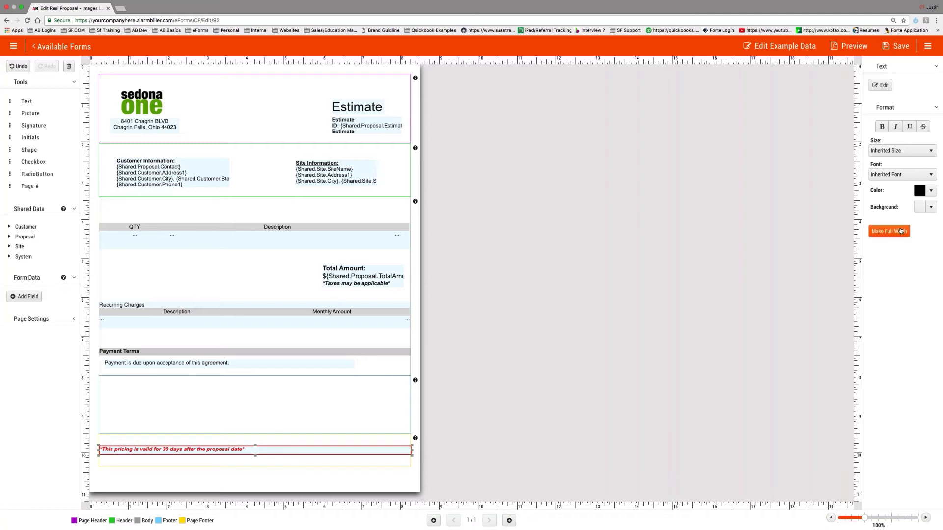
- Centre the pricing note text and lower the body/footer boundary slightly
left_click(880, 85)
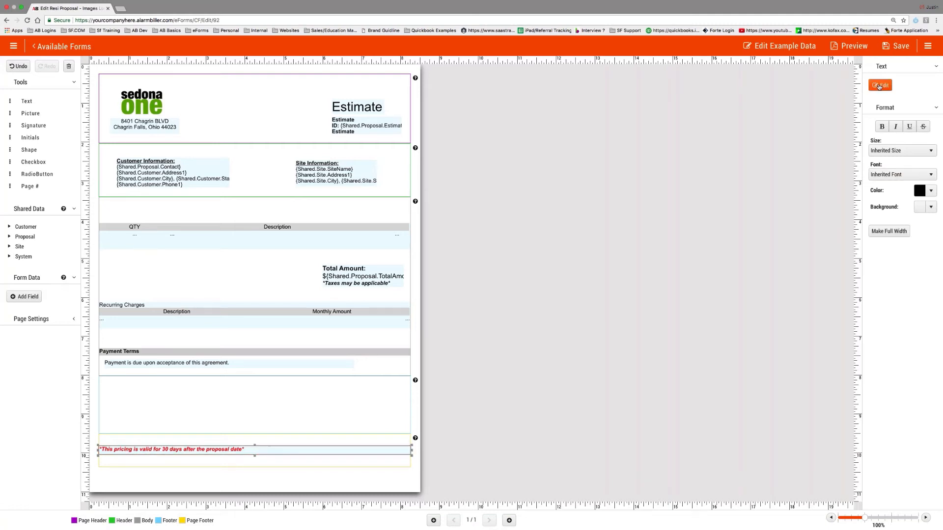
left_click_drag(537, 175, 360, 172)
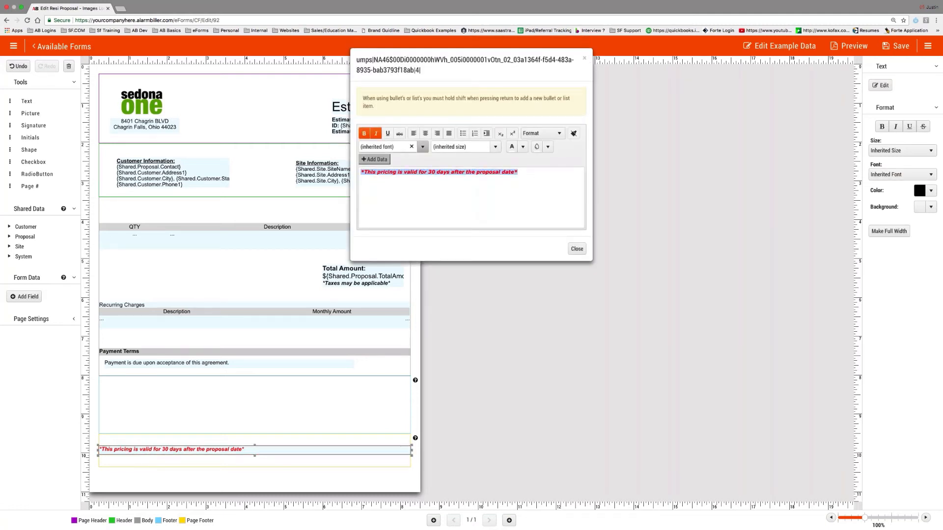
left_click(426, 133)
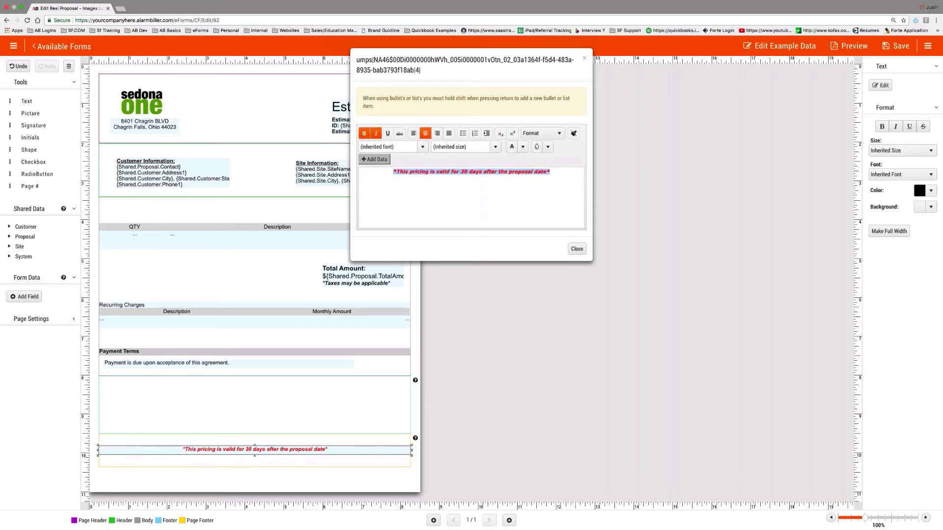
left_click(577, 249)
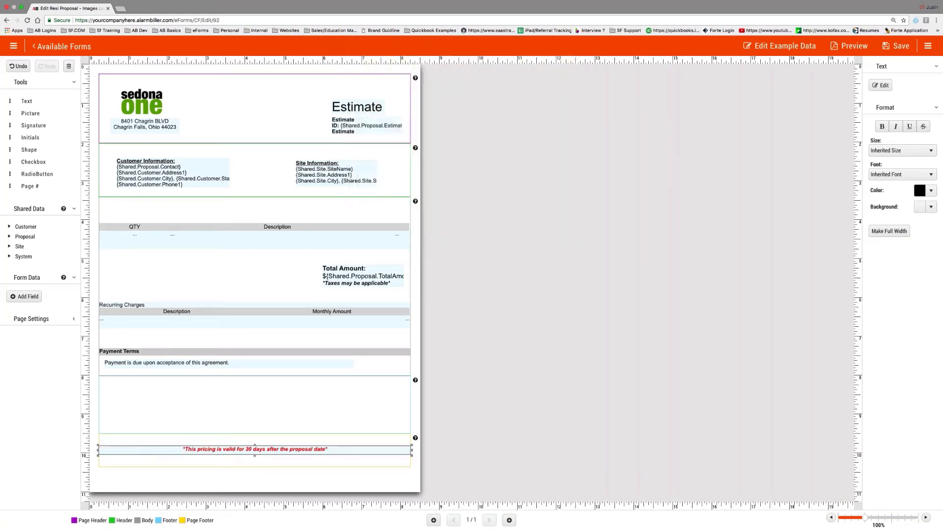
left_click_drag(280, 436, 278, 435)
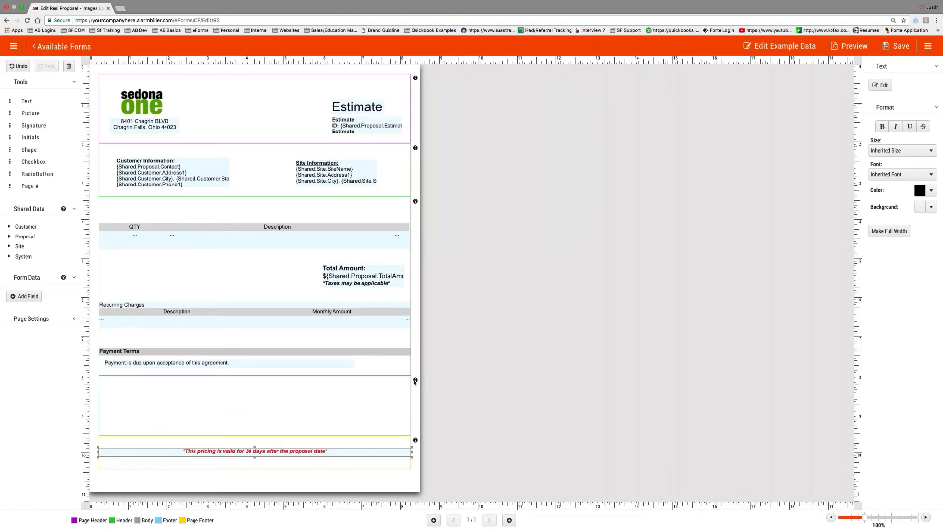
mouse_move(416, 382)
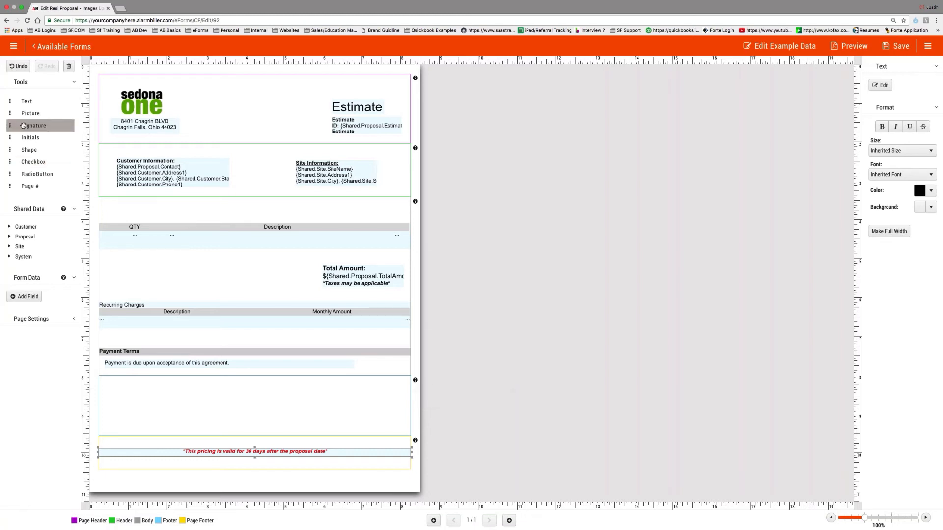
- Add a signature box below Payment Terms, removing its 'Agreed To By' label and underline
mouse_move(31, 127)
left_mouse_down()
mouse_move(124, 270)
mouse_move(143, 392)
mouse_move(161, 410)
left_mouse_up()
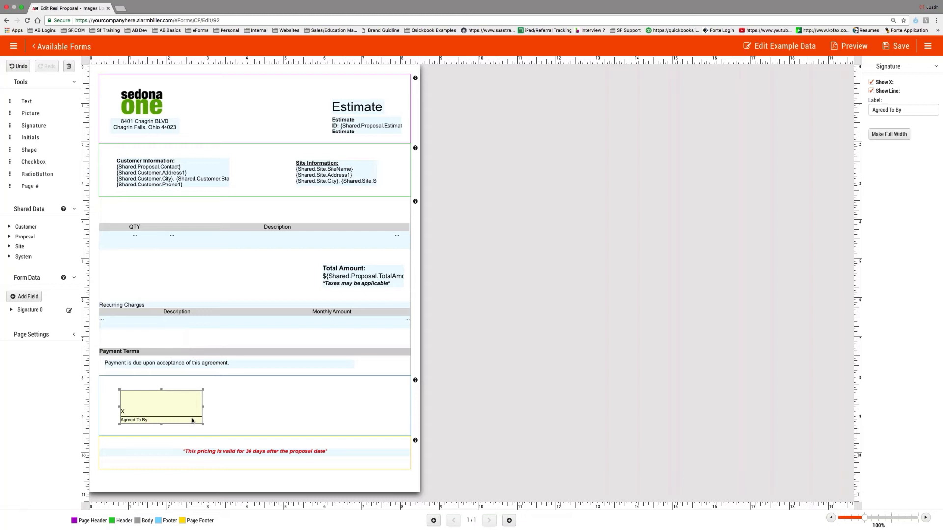
left_click(913, 111)
key("super+a")
key("BackSpace")
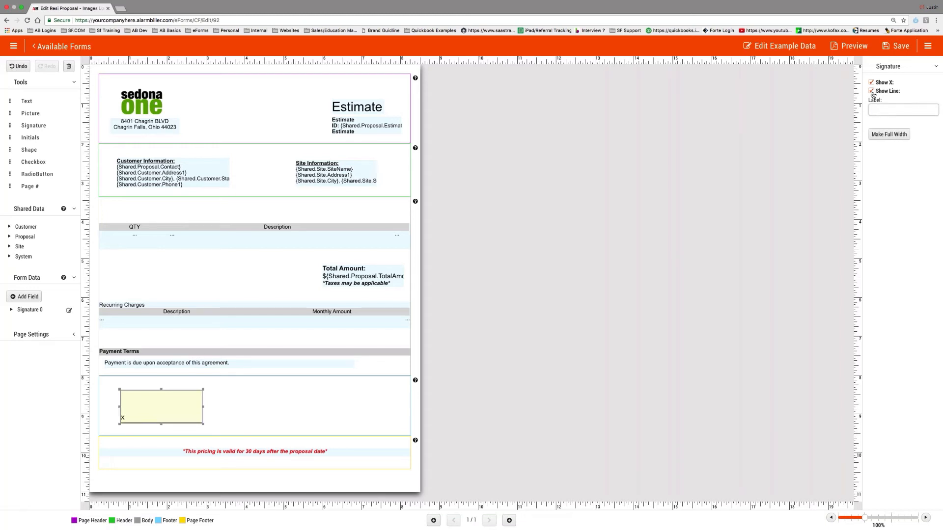
left_click(872, 92)
- Shorten the signature box, draw three line shapes across the band, and add a text box beneath
mouse_move(161, 423)
left_mouse_down()
mouse_move(164, 407)
mouse_move(155, 410)
mouse_move(164, 408)
left_mouse_up()
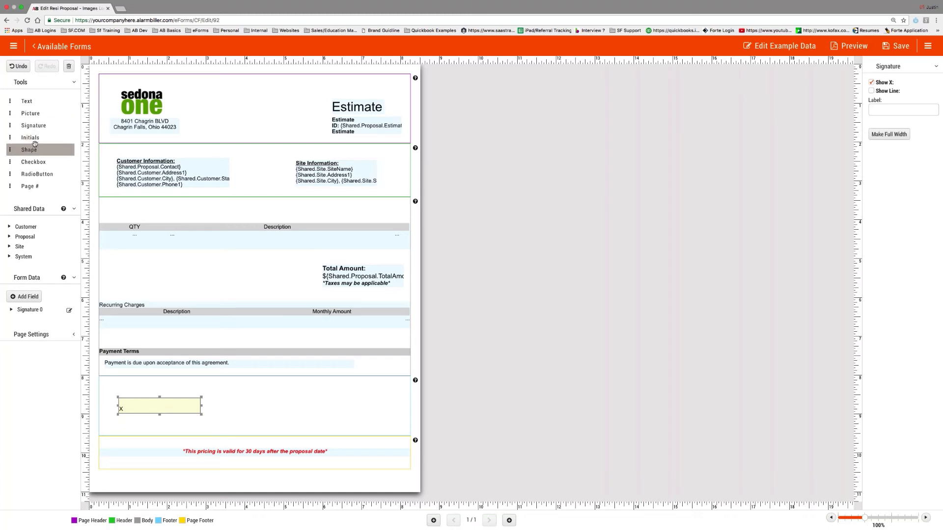
mouse_move(35, 144)
left_mouse_down()
mouse_move(119, 226)
mouse_move(212, 429)
mouse_move(140, 416)
mouse_move(203, 415)
mouse_move(160, 418)
mouse_move(170, 416)
left_mouse_up()
mouse_move(40, 138)
left_mouse_down()
mouse_move(121, 304)
mouse_move(137, 415)
mouse_move(275, 408)
mouse_move(263, 412)
left_mouse_up()
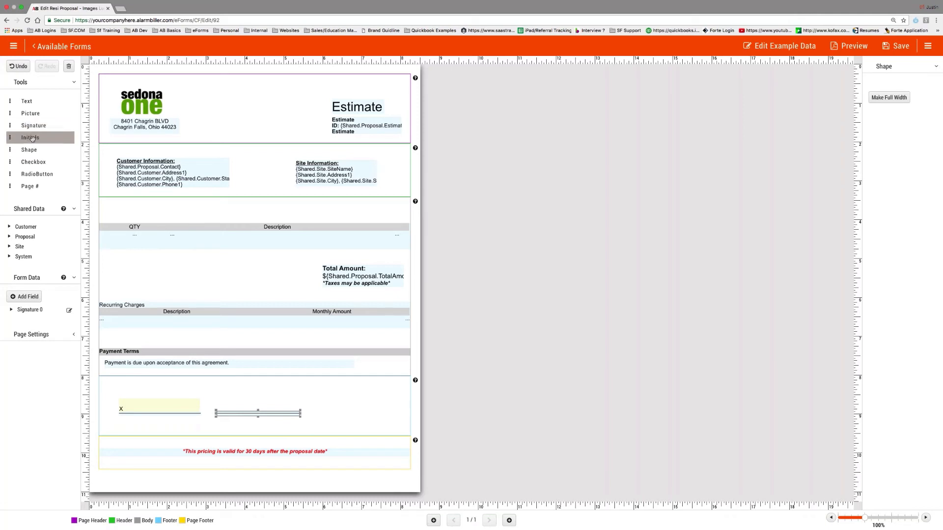
mouse_move(32, 139)
left_mouse_down()
mouse_move(140, 416)
mouse_move(363, 412)
left_mouse_up()
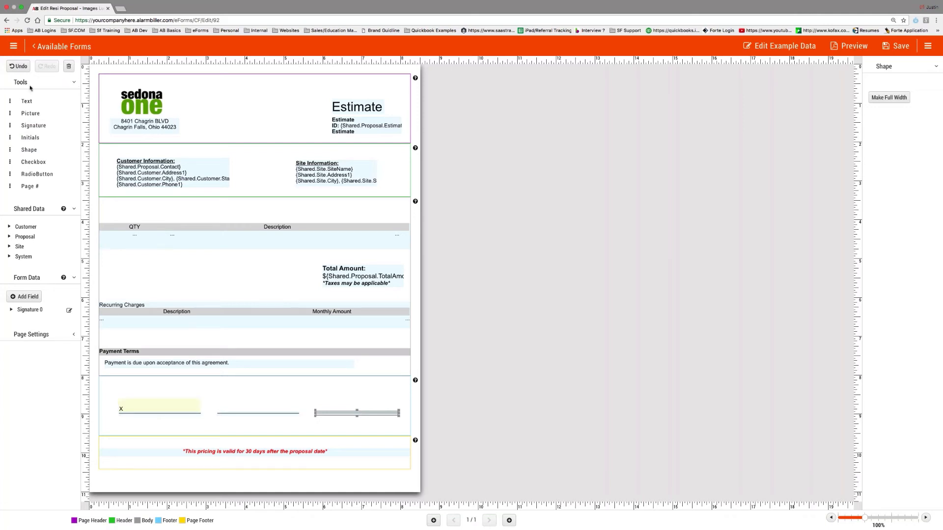
mouse_move(27, 101)
left_mouse_down()
mouse_move(156, 339)
mouse_move(150, 430)
left_mouse_up()
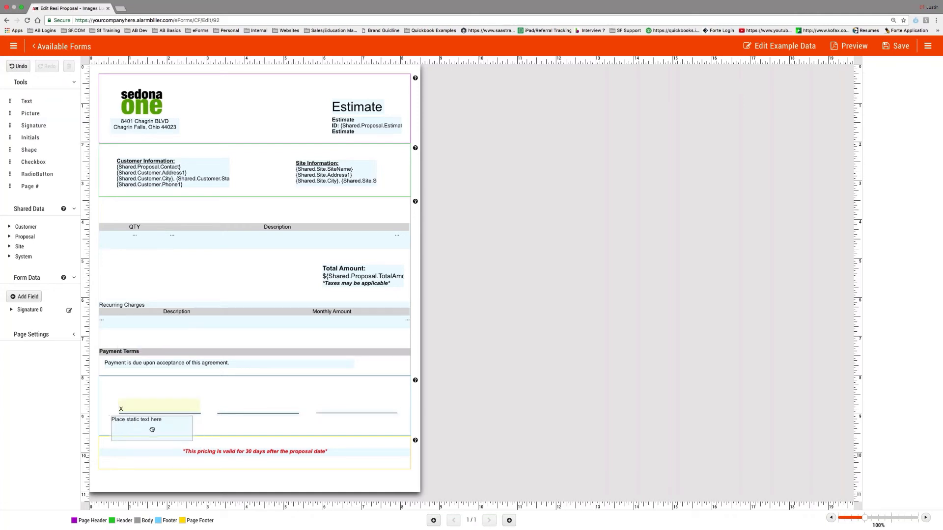
- Label the first line 'Customer Signature' and shrink the label box to fit
left_click(880, 85)
key("ctrl+a")
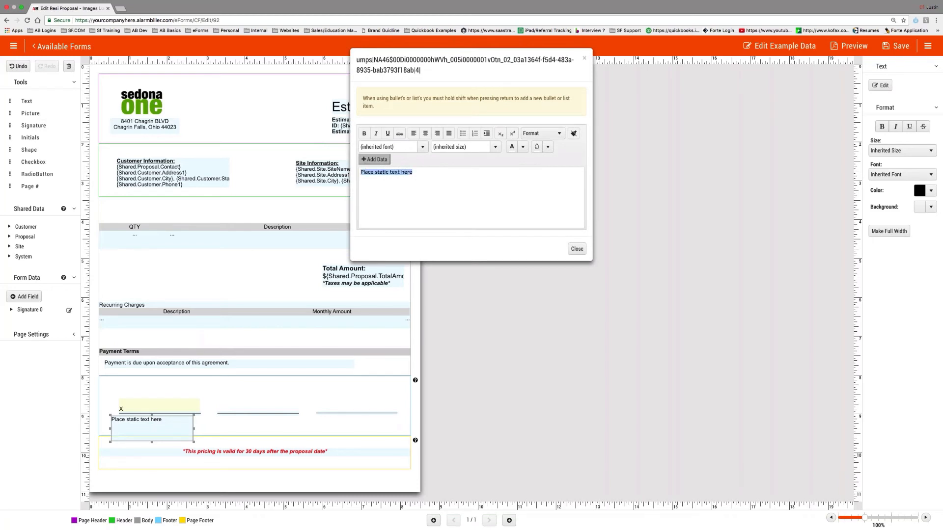
type("Customer S")
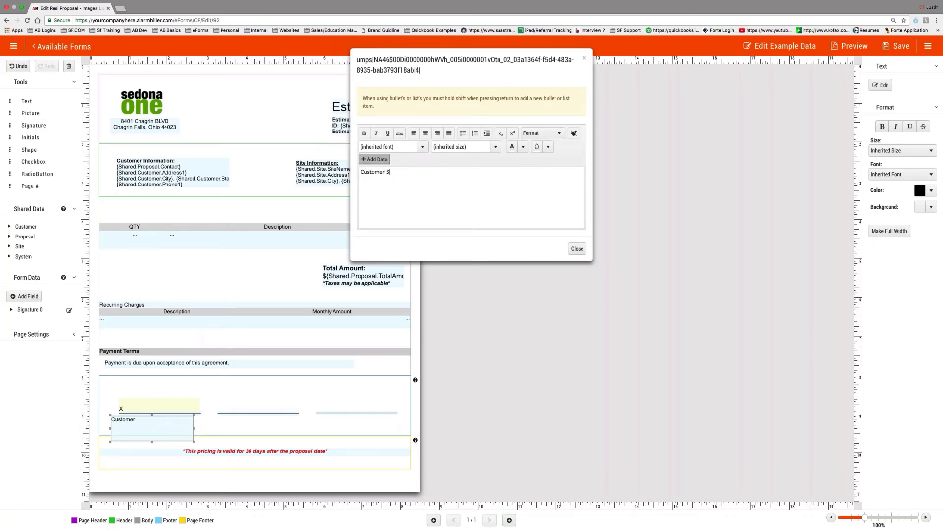
type("ignature")
left_click(577, 249)
mouse_move(194, 442)
left_mouse_down()
mouse_move(158, 428)
mouse_move(166, 419)
left_mouse_up()
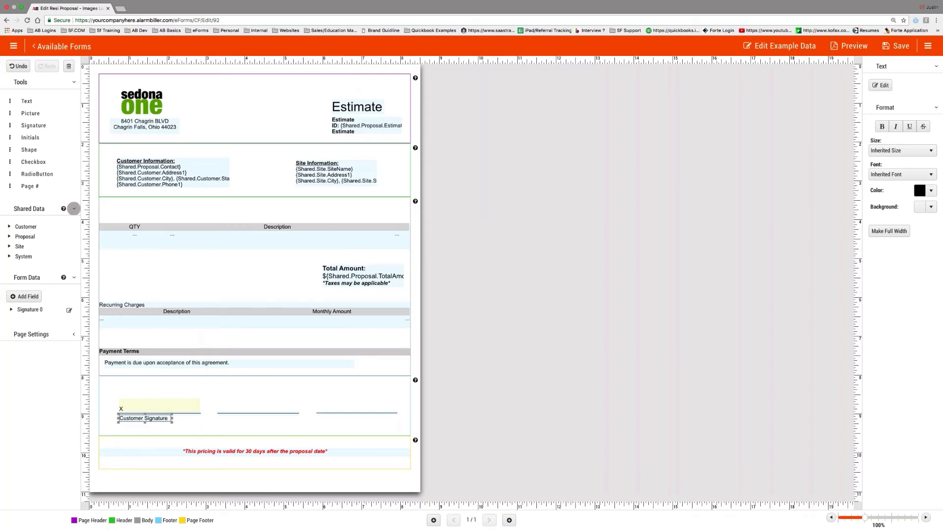
- Add a 'Customer Name' label under the middle line, sized to fit its text
mouse_move(20, 101)
left_mouse_down()
mouse_move(132, 177)
mouse_move(265, 423)
mouse_move(258, 428)
left_mouse_up()
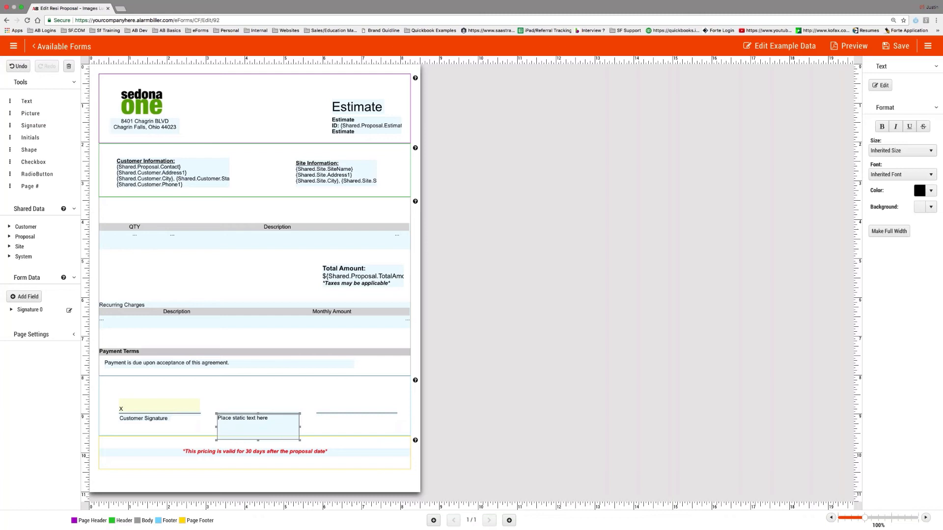
left_click(880, 85)
type("Customer Name")
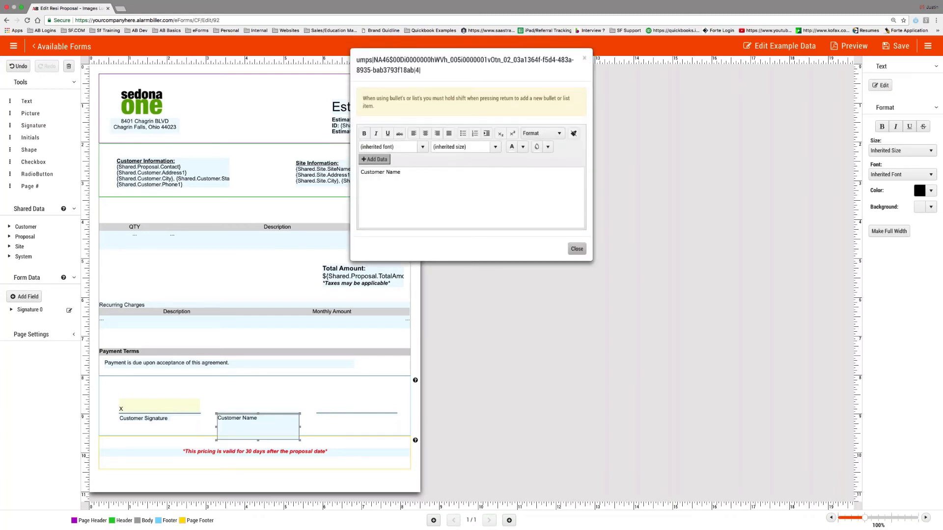
left_click(577, 249)
left_click_drag(299, 440, 284, 423)
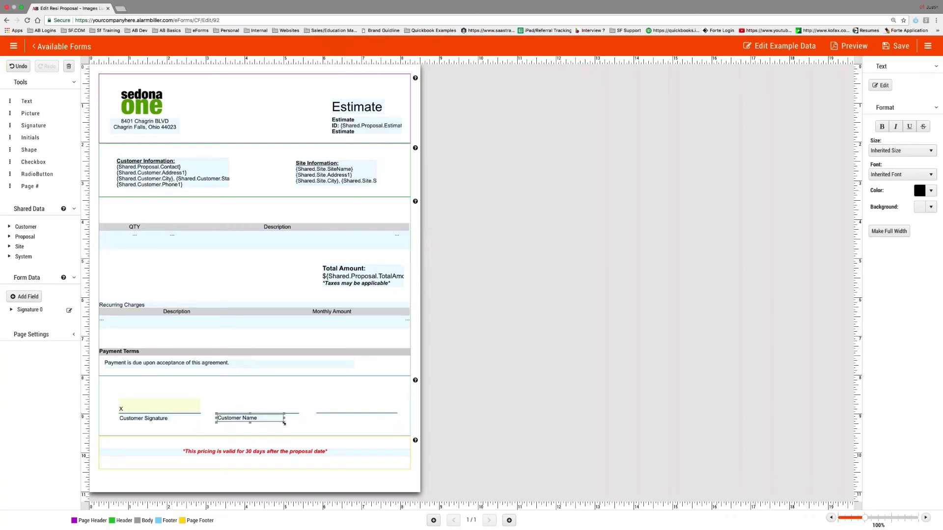
- Add a 'Date Signed' label under the right-hand line and shorten its box
left_click_drag(11, 101, 356, 428)
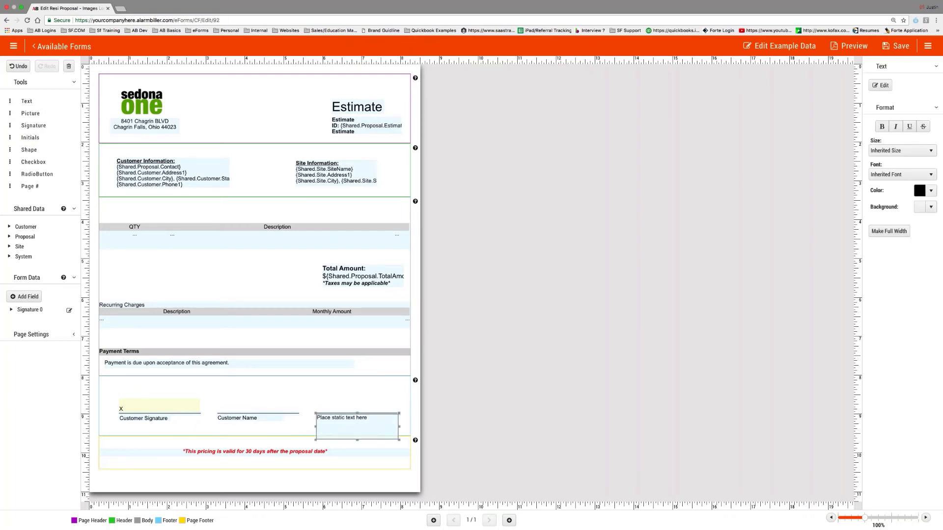
left_click(881, 85)
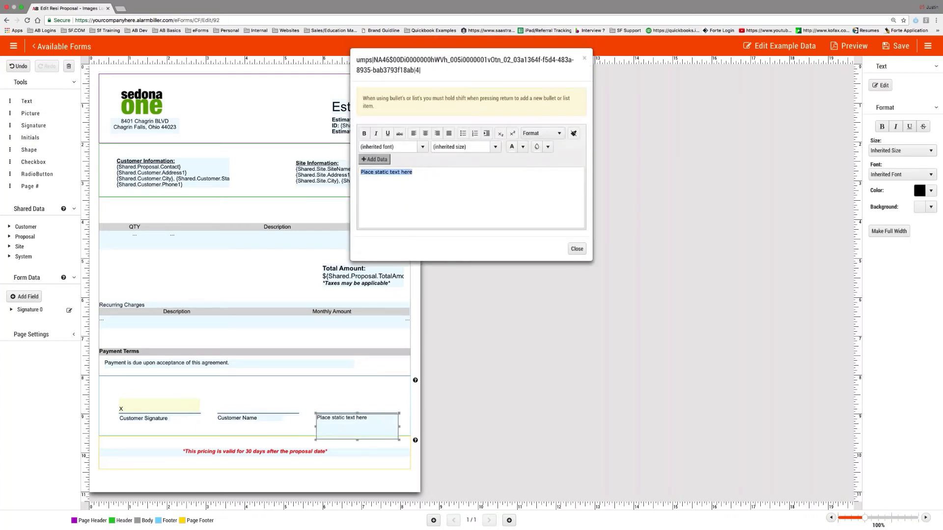
type("Date")
type(" Sig")
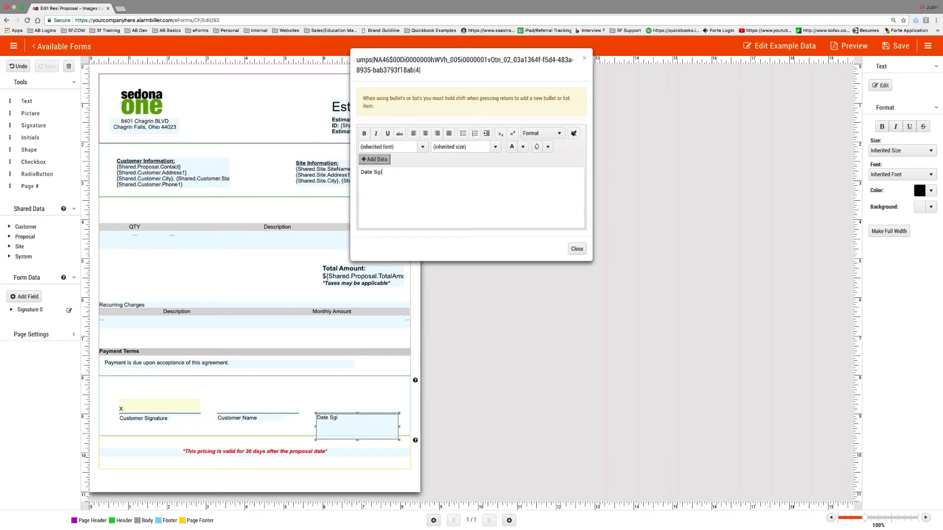
type("ned")
left_click(578, 249)
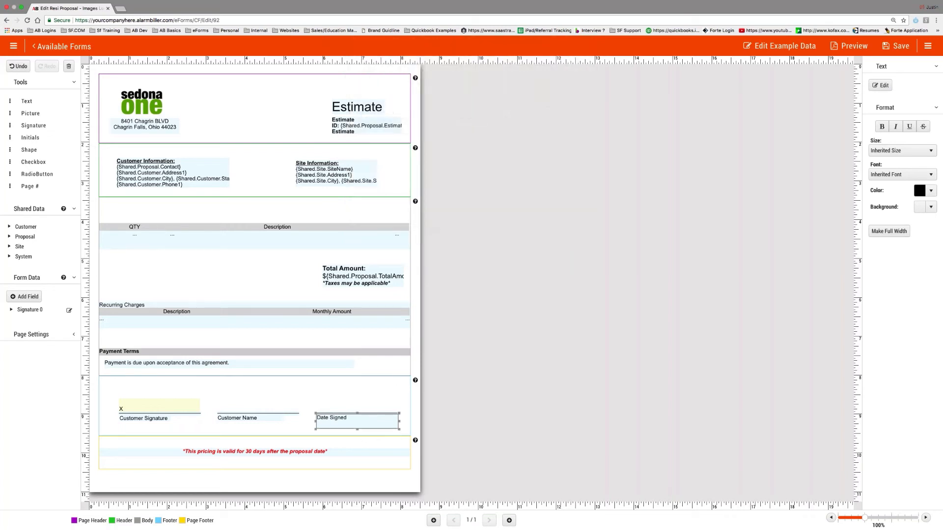
left_click_drag(357, 429, 397, 418)
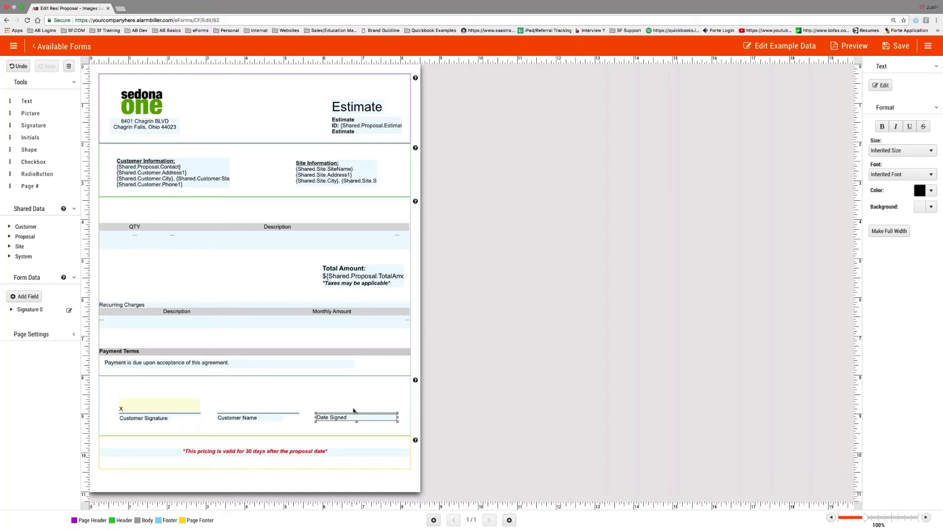
- Create a Text form data field 'CustomerName' with display text 'Customer Name'
left_click(27, 297)
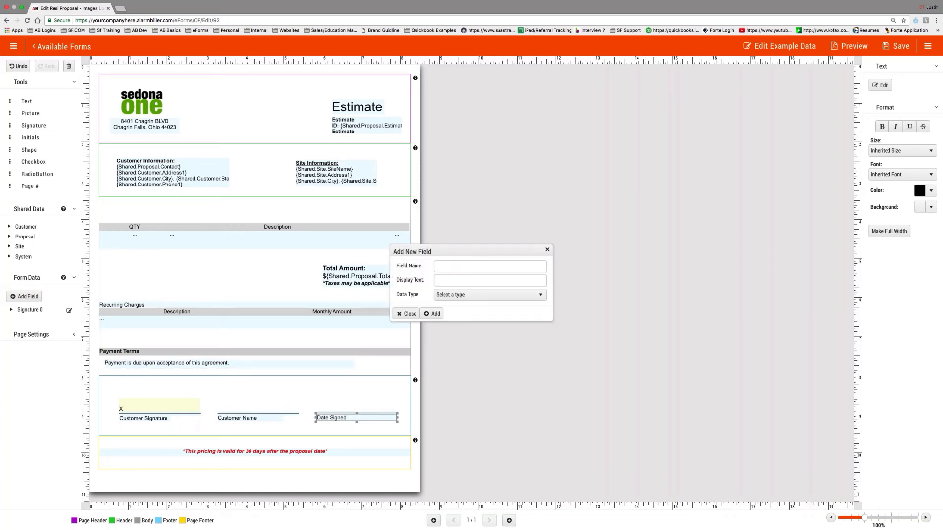
left_click(450, 267)
type("CustomerName")
key("Tab")
type("Customer")
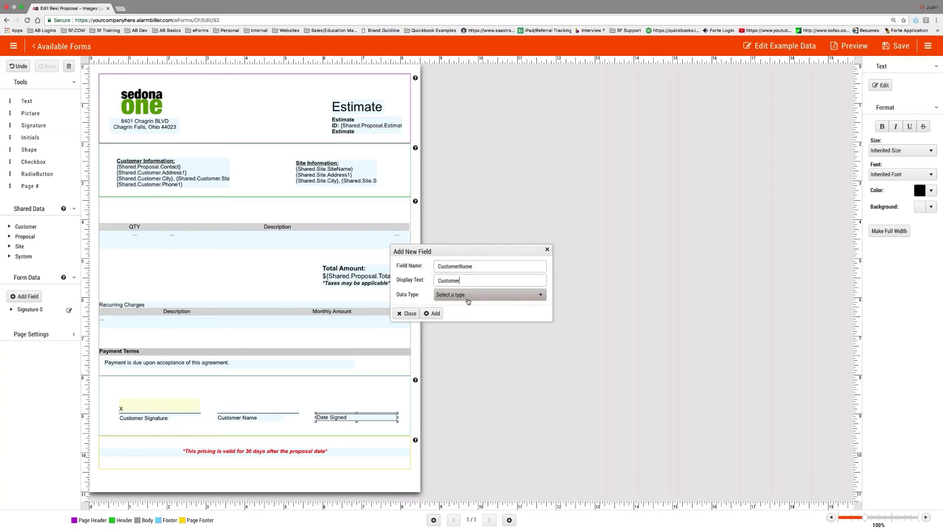
type(" Name")
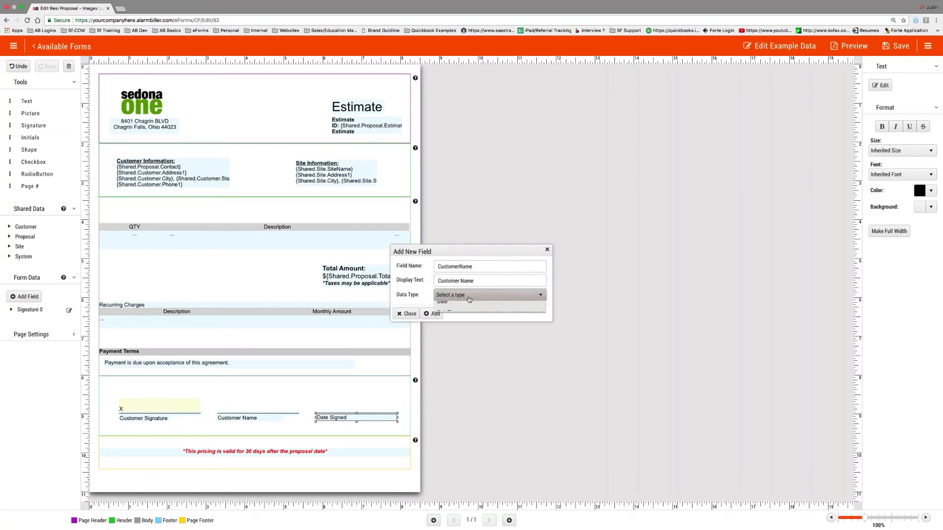
left_click(467, 296)
left_click(459, 318)
left_click(431, 313)
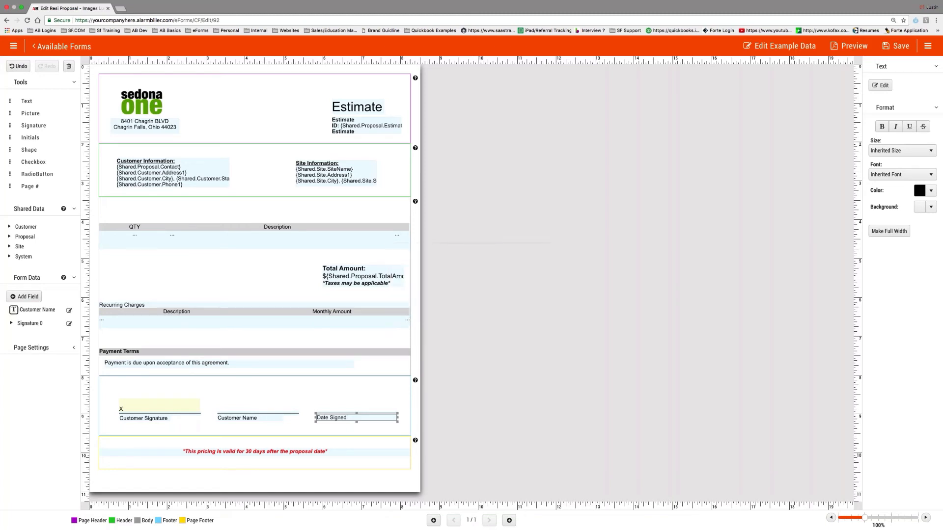
- Place the Customer Name field above the middle line and make it recipient-editable
left_click_drag(37, 310, 258, 410)
left_click(258, 409)
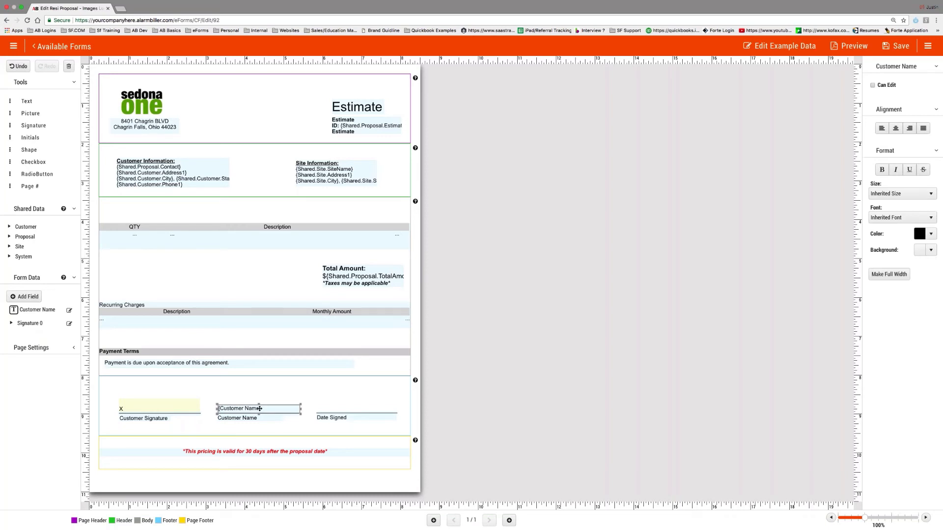
left_click(873, 85)
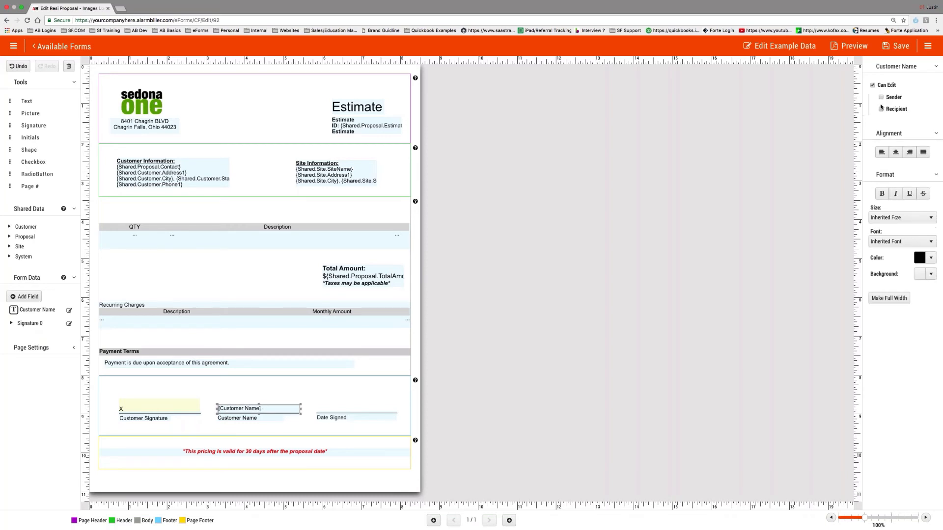
left_click(881, 109)
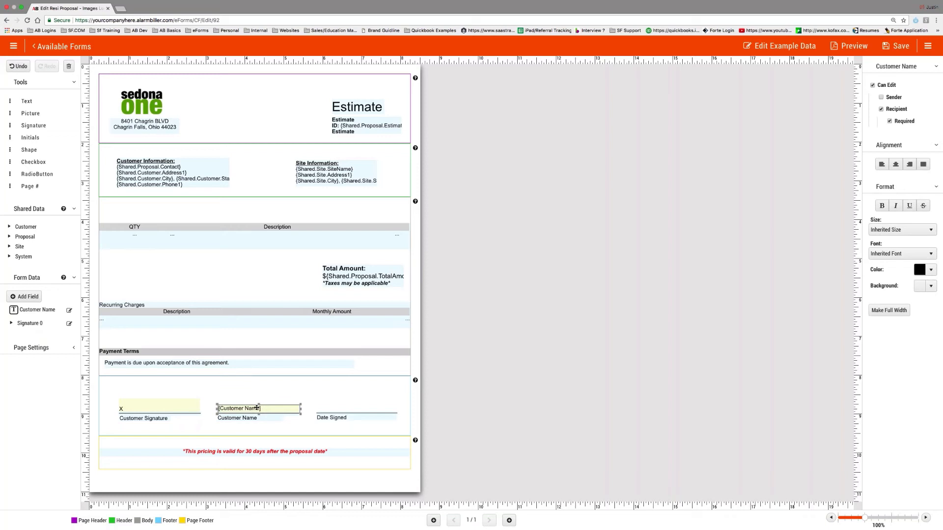
- Delete the Customer Name field from the form and from Form Data, cancelling a new-field dialog
key("Delete")
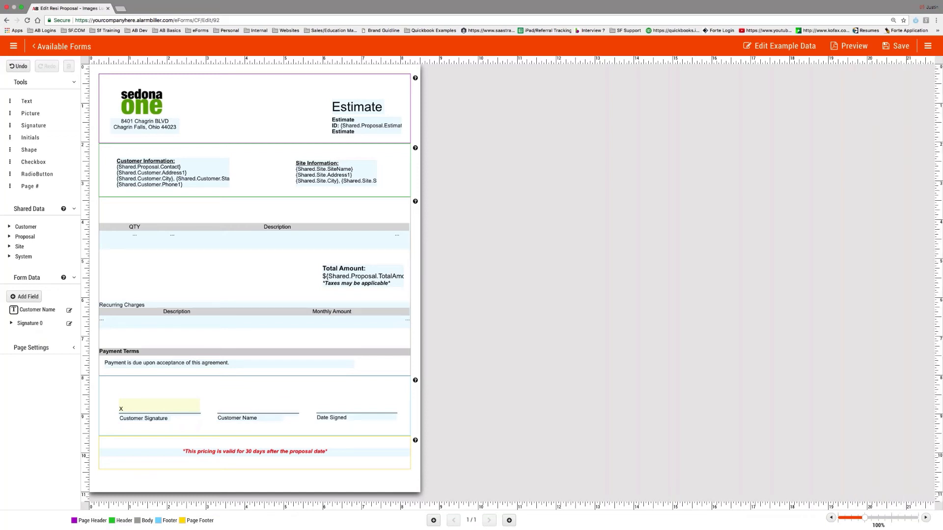
left_click(69, 310)
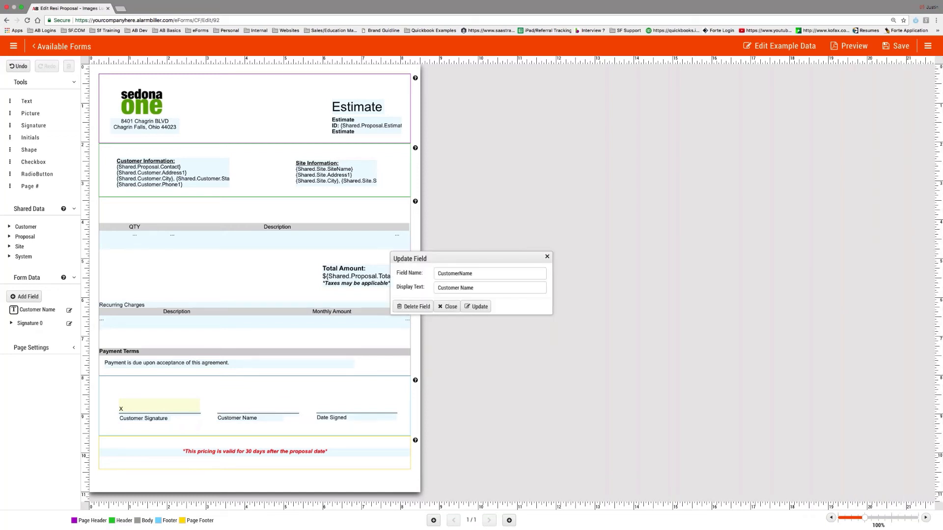
left_click(413, 306)
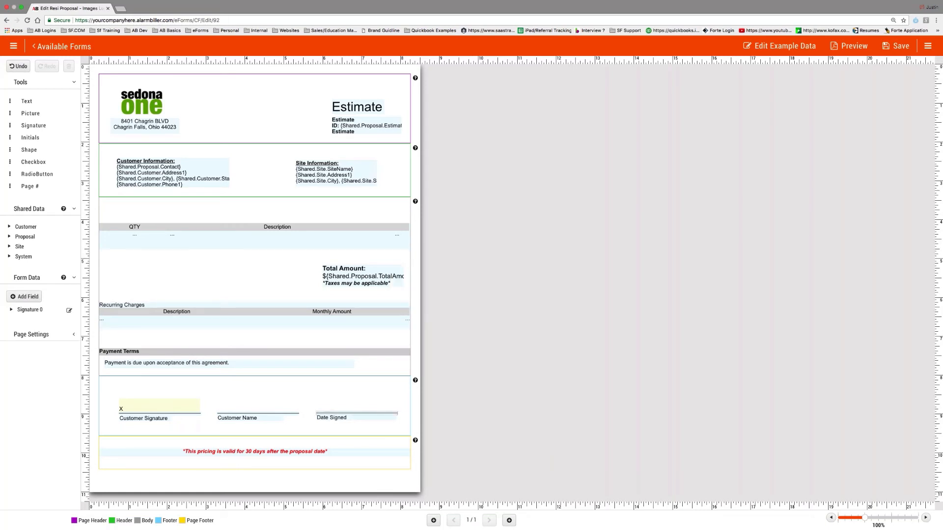
left_click(24, 297)
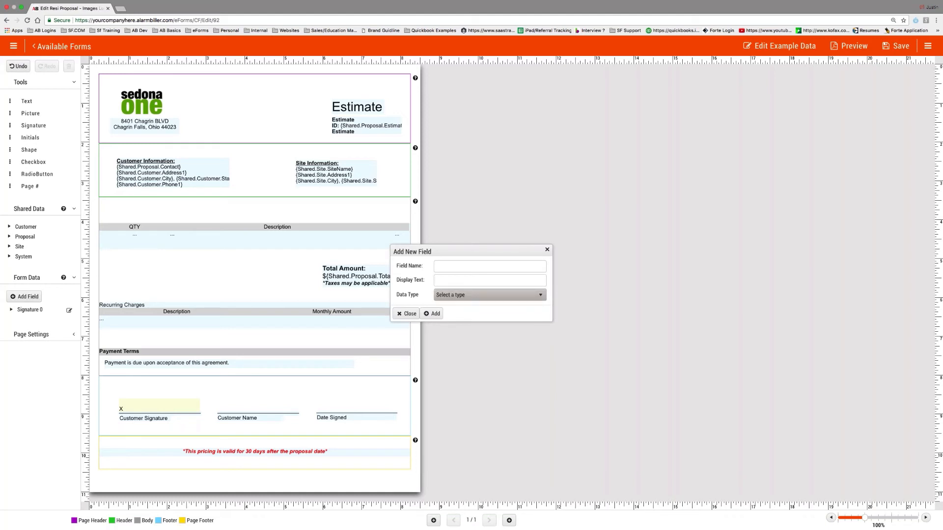
left_click(479, 295)
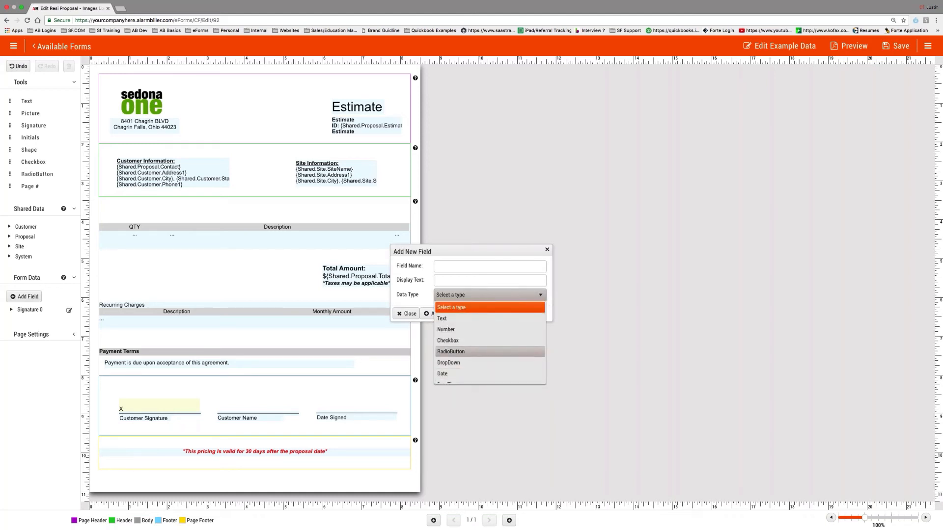
left_click(547, 249)
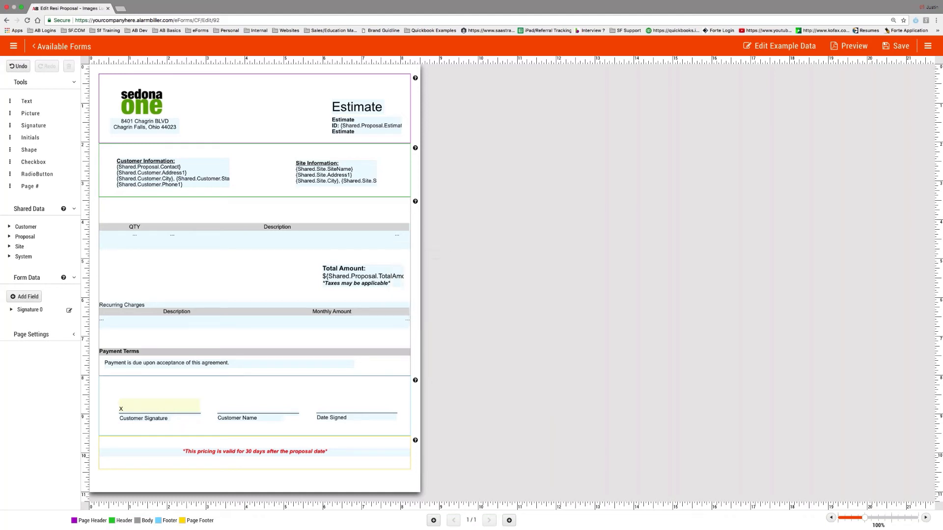
- Bind Signature 0's Timestamp to the Date Signed line and Name to the Customer Name line
left_click(12, 313)
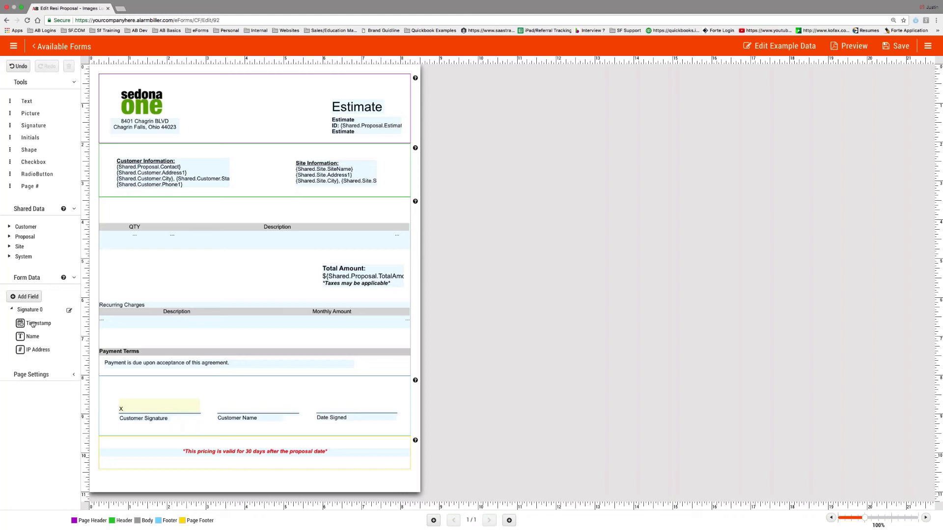
mouse_move(32, 324)
left_mouse_down()
mouse_move(187, 361)
mouse_move(148, 406)
mouse_move(176, 403)
left_mouse_up()
left_click_drag(324, 395, 357, 409)
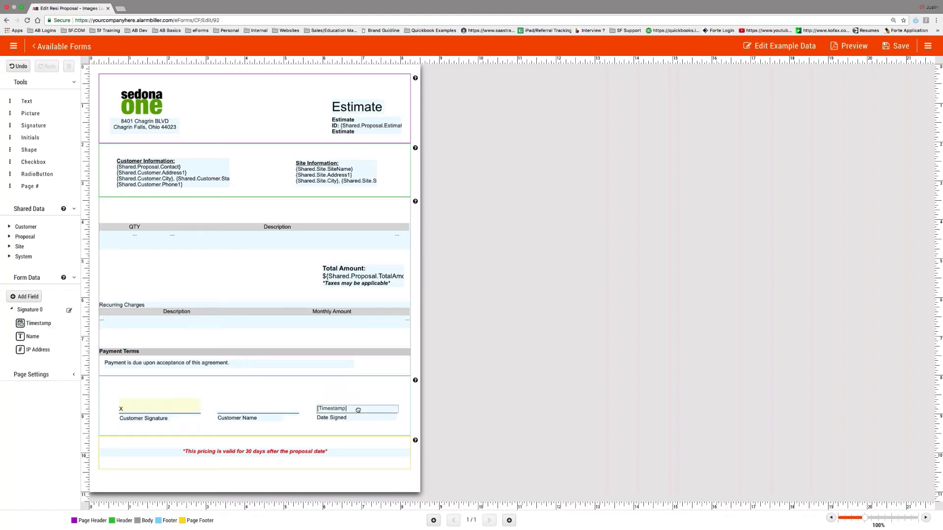
left_click(357, 409)
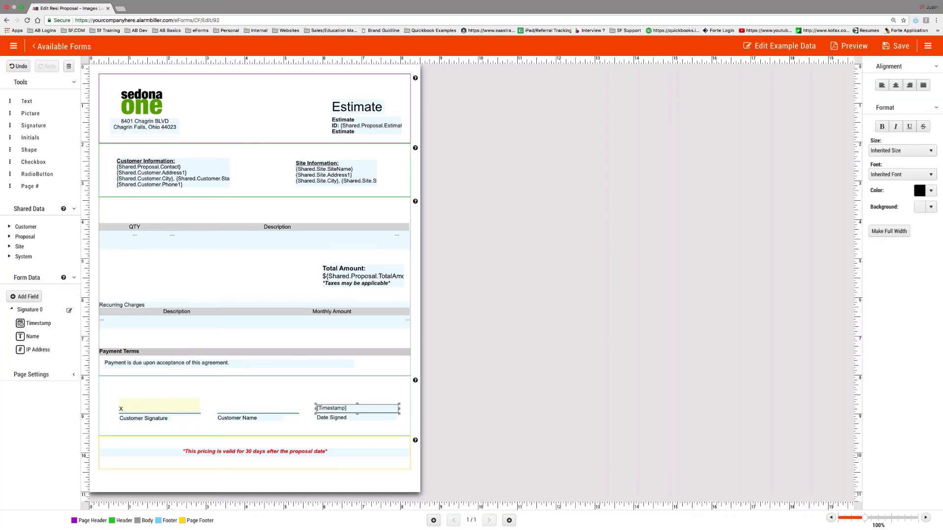
left_click_drag(32, 337, 259, 411)
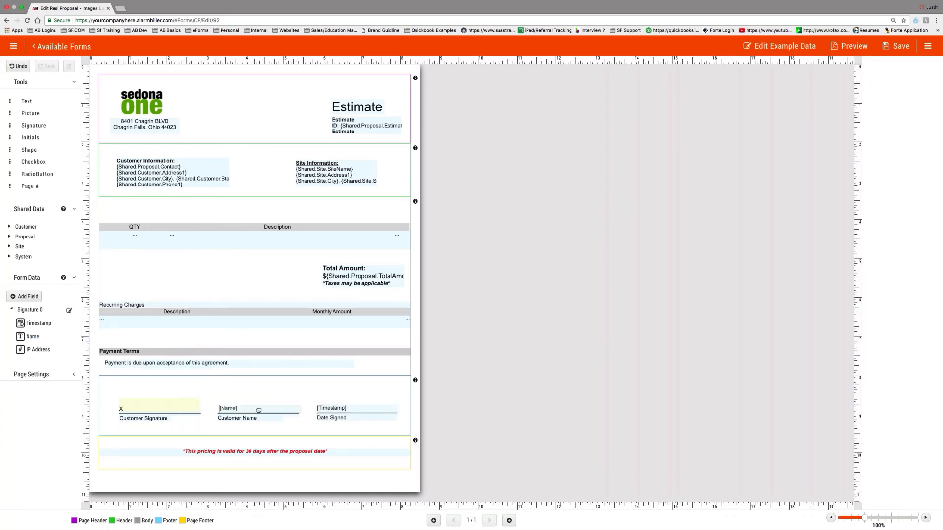
left_click(258, 410)
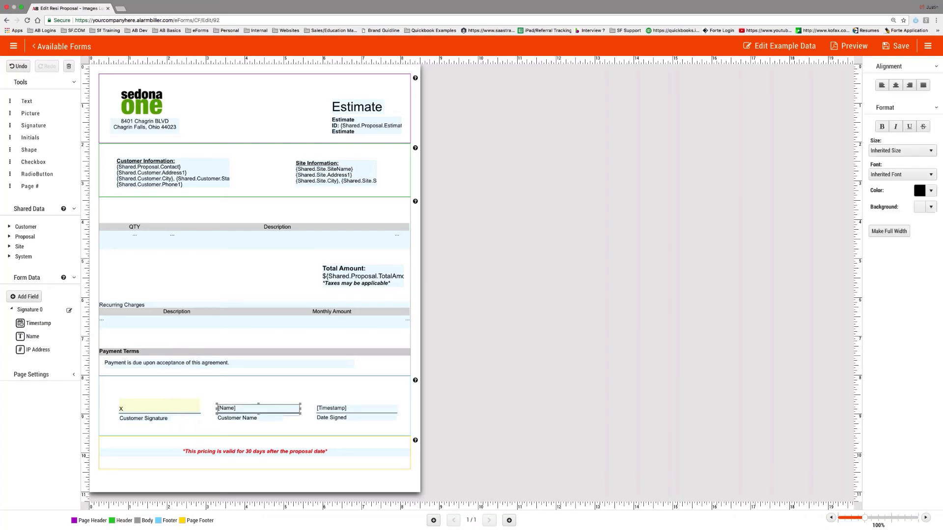
- Make the signature box slightly taller, place IP Address above it, and save the form
left_click(144, 406)
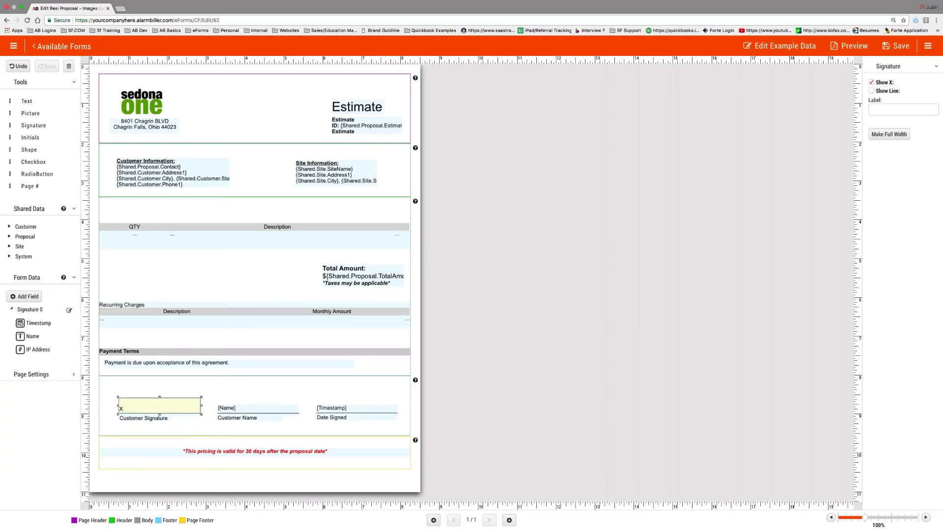
left_click_drag(201, 397, 201, 394)
mouse_move(38, 350)
left_mouse_down()
mouse_move(162, 388)
mouse_move(159, 428)
mouse_move(160, 391)
left_mouse_up()
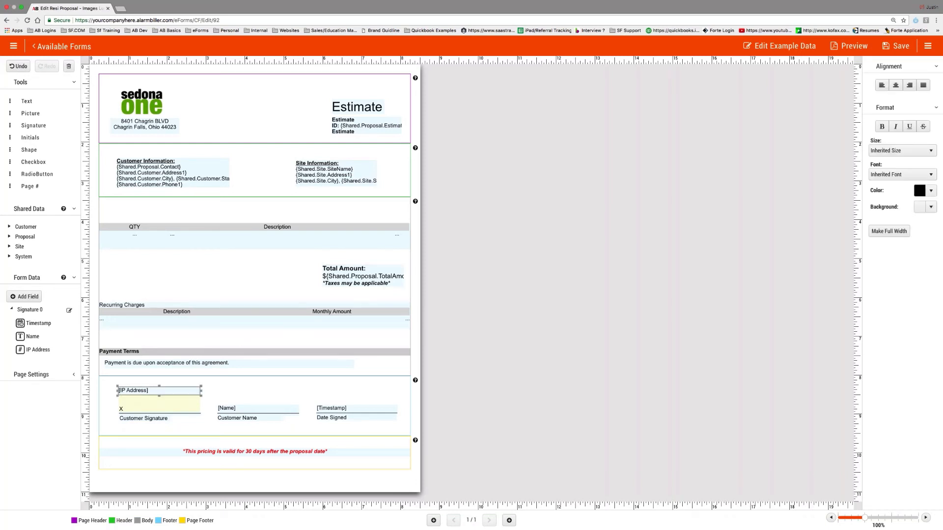
left_click(893, 47)
- Generate and download a preview PDF using a searched customer's Resi Proposal data
left_click(853, 47)
left_click(475, 283)
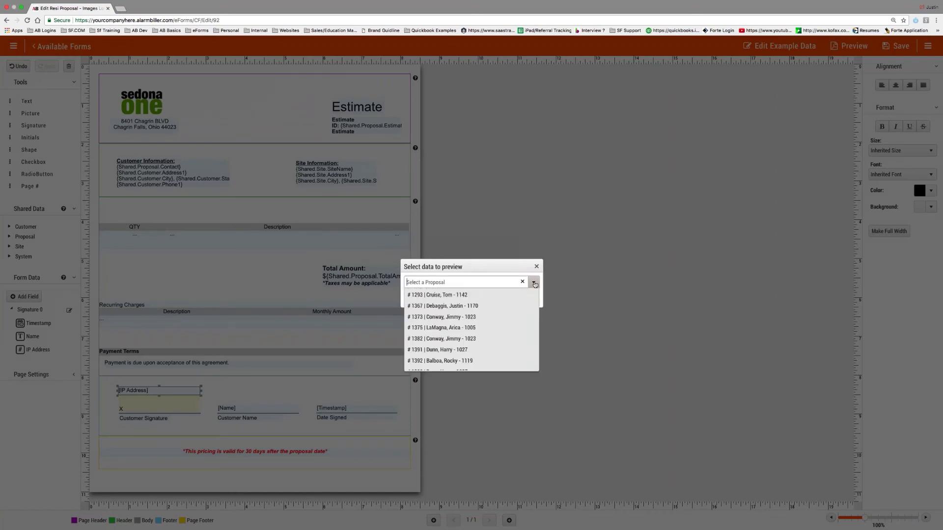
type("adam")
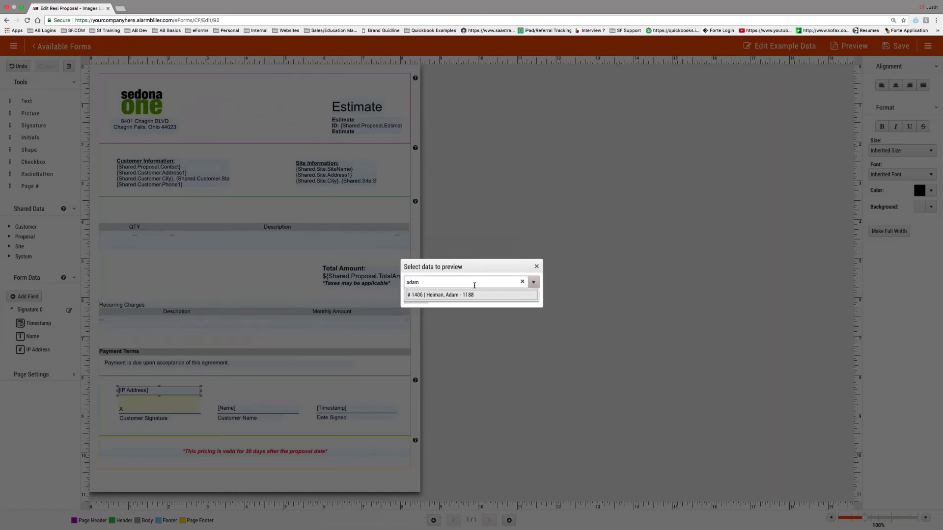
left_click(445, 290)
left_click(416, 299)
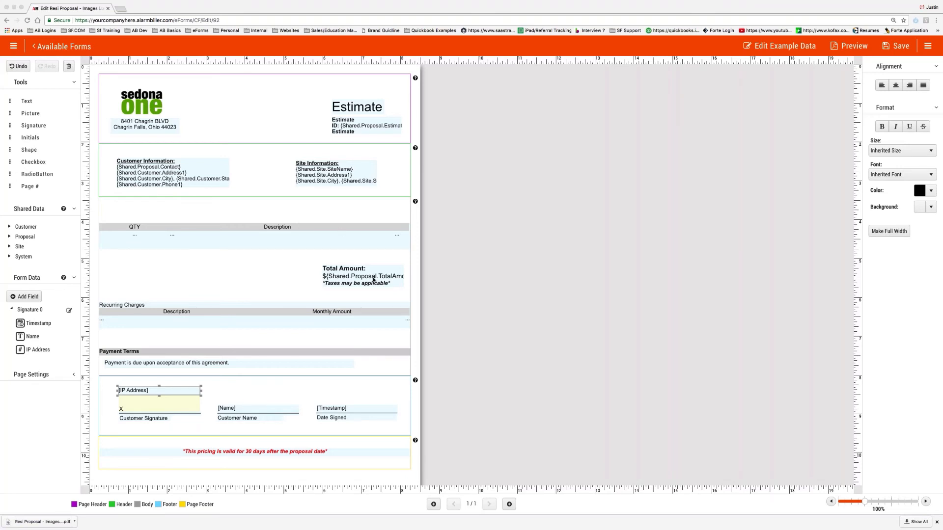
left_click(42, 522)
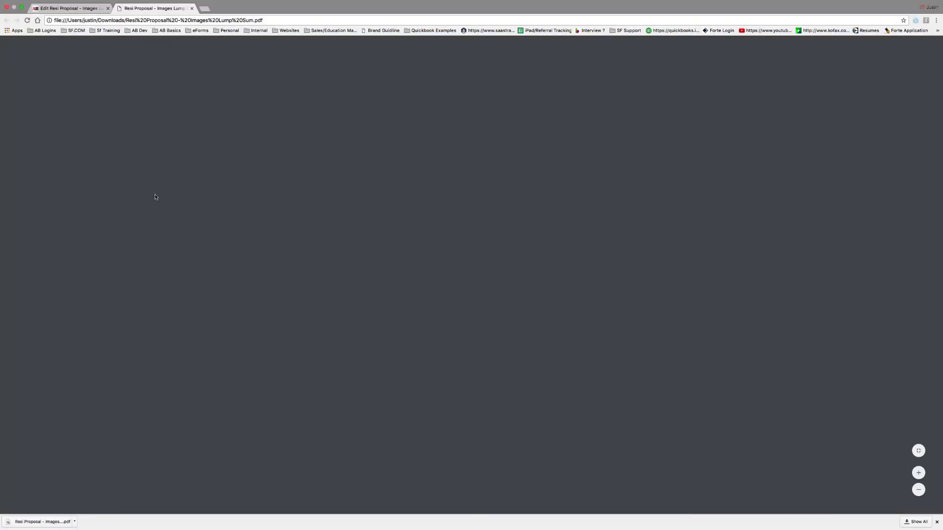
scroll(437, 251, "down", 5)
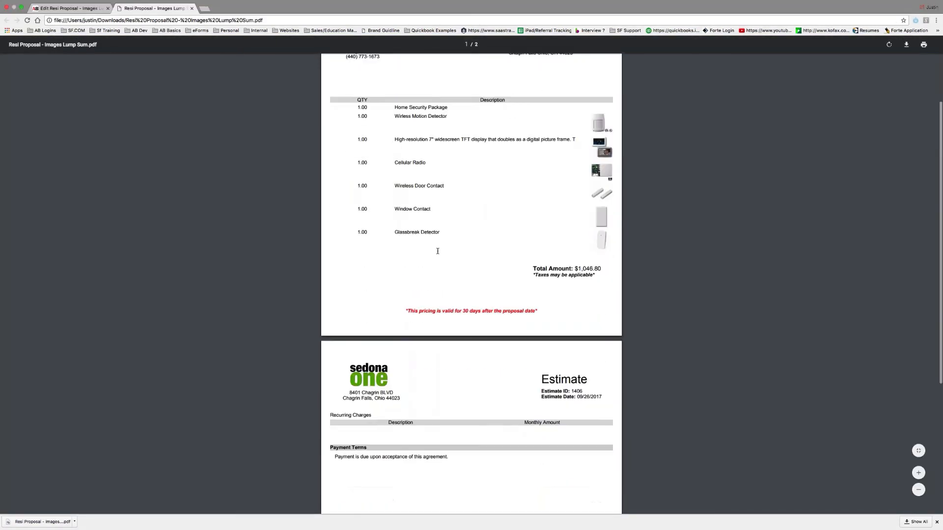
scroll(438, 251, "down", 3)
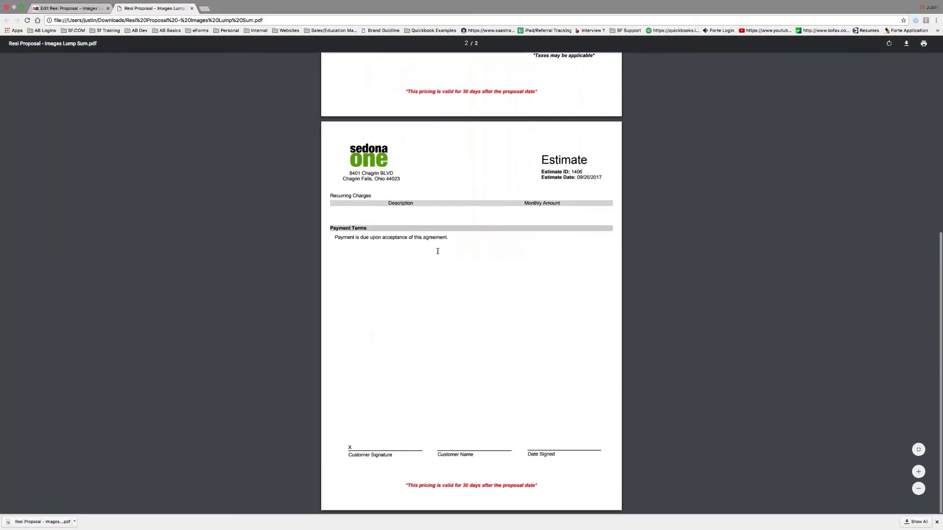
scroll(437, 274, "up", 8)
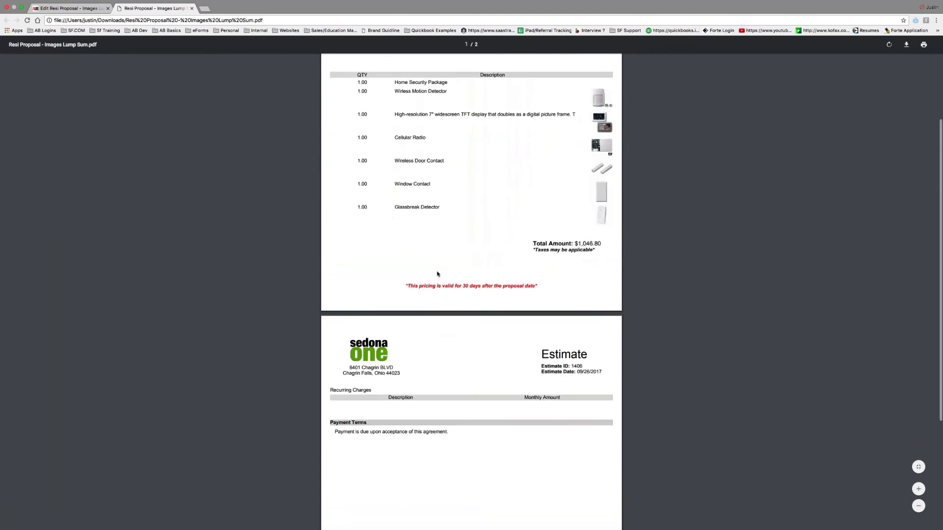
scroll(438, 274, "down", 8)
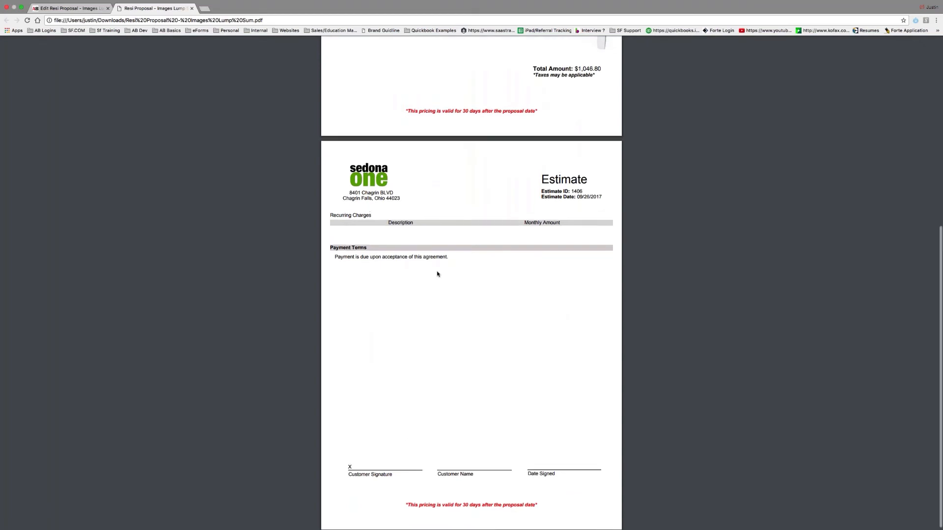
scroll(437, 274, "up", 8)
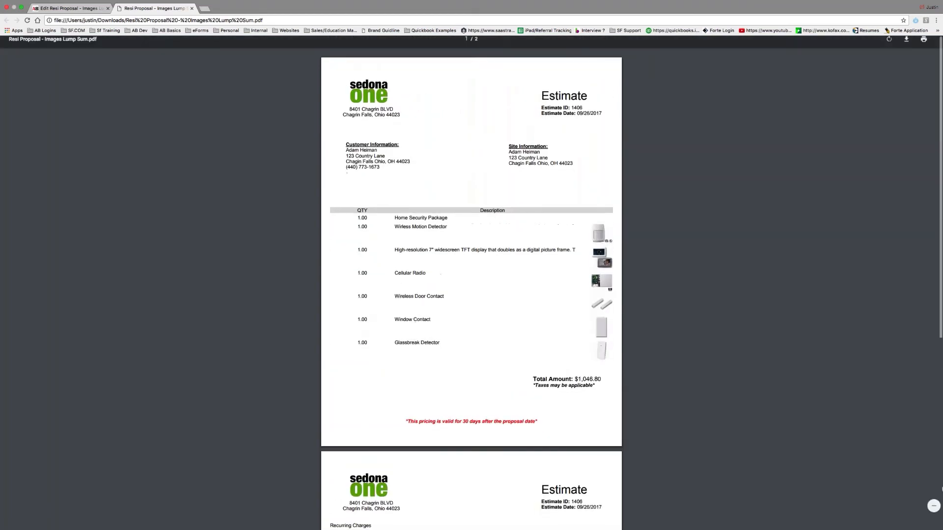
left_click(192, 8)
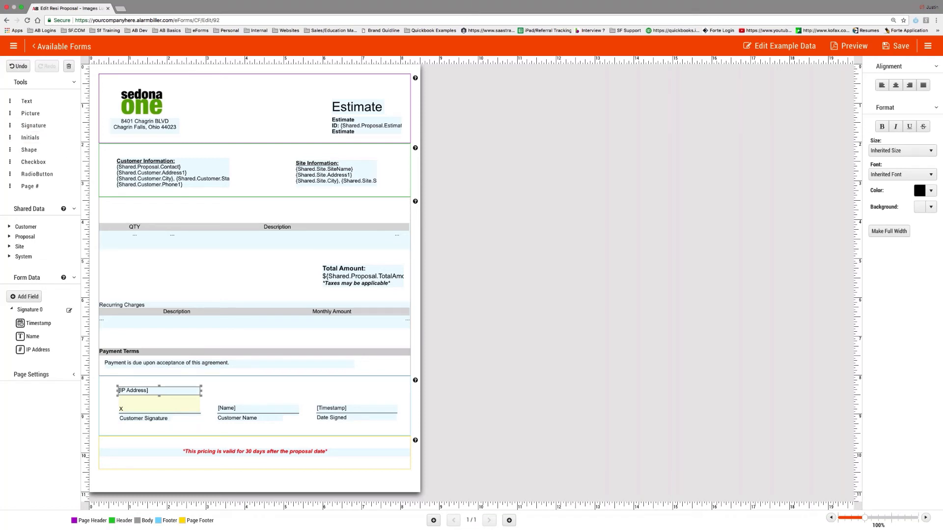
left_click(172, 410)
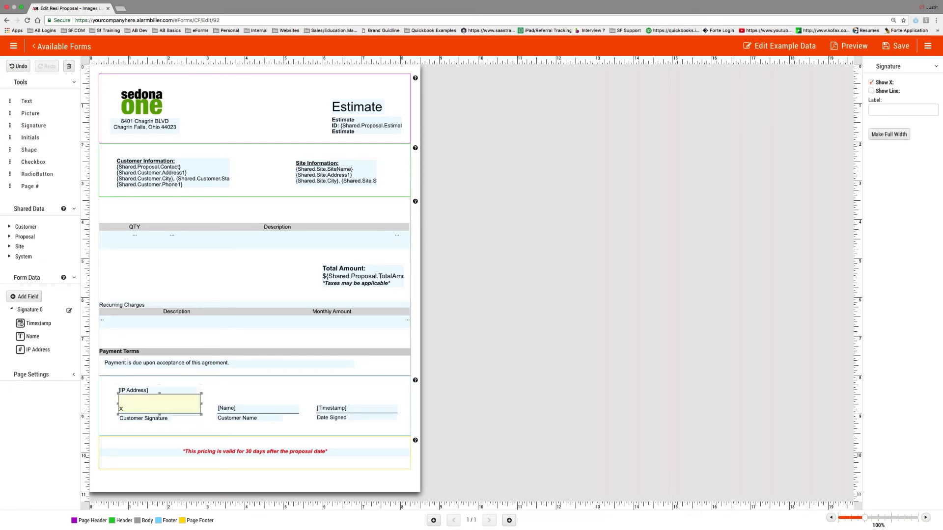
left_click(175, 416)
left_click(159, 420)
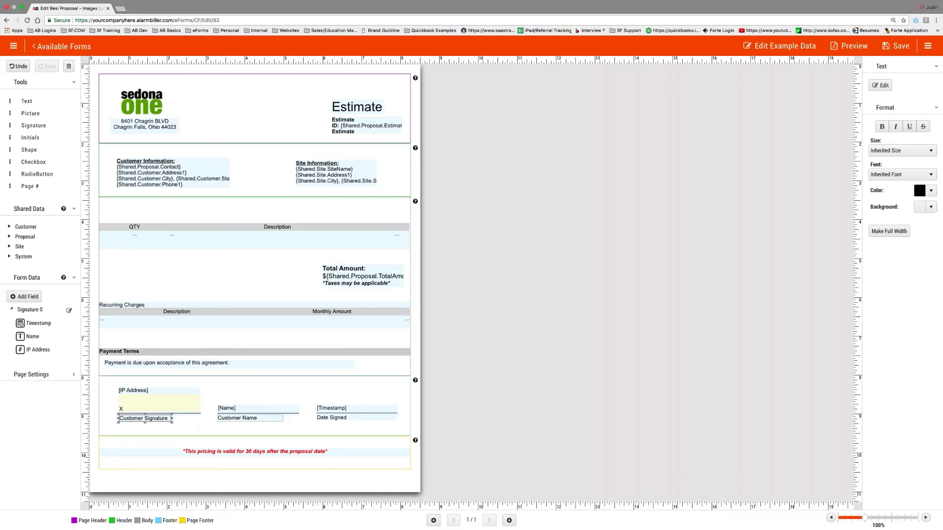
left_click(225, 420)
left_click(337, 419)
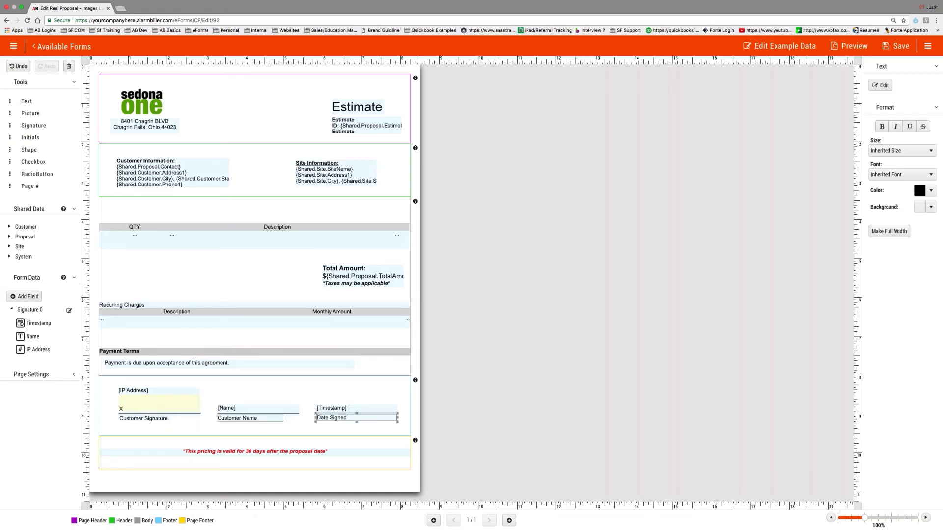
left_click(244, 414)
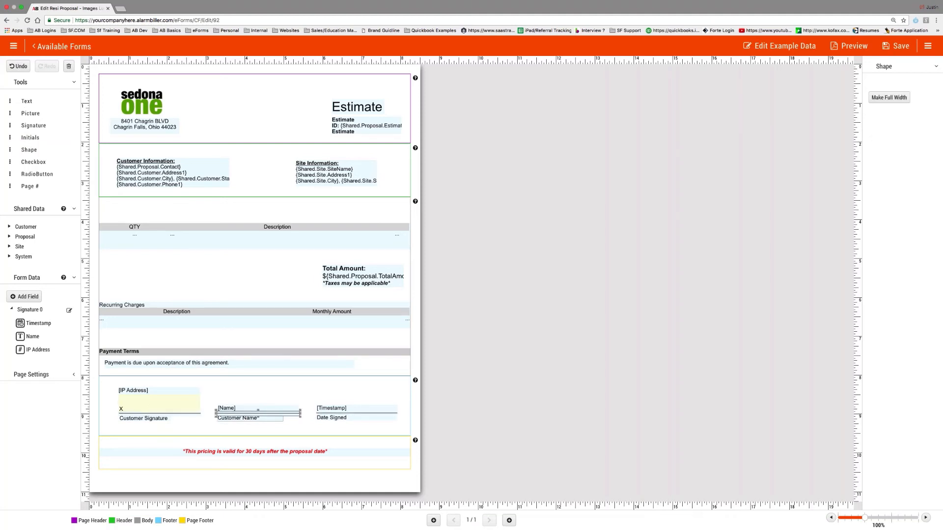
left_click(159, 405)
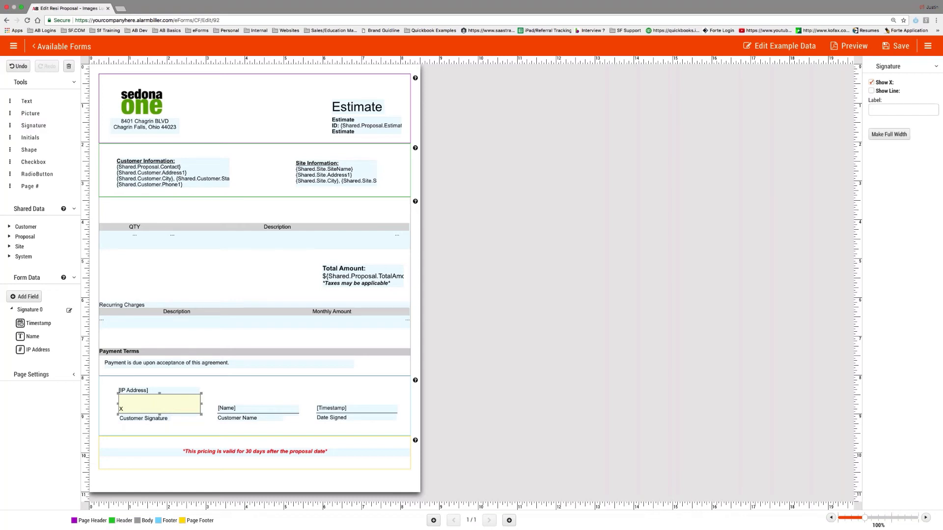
left_click(11, 309)
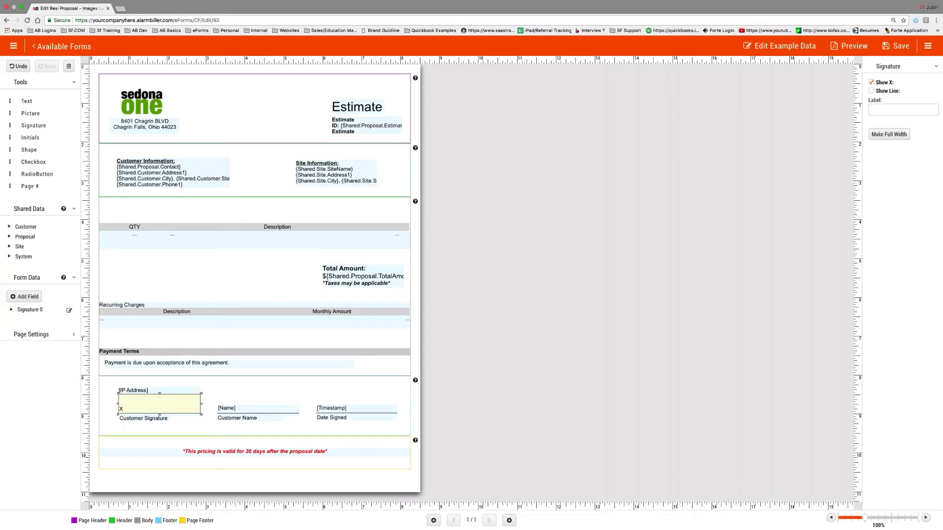
left_click(16, 310)
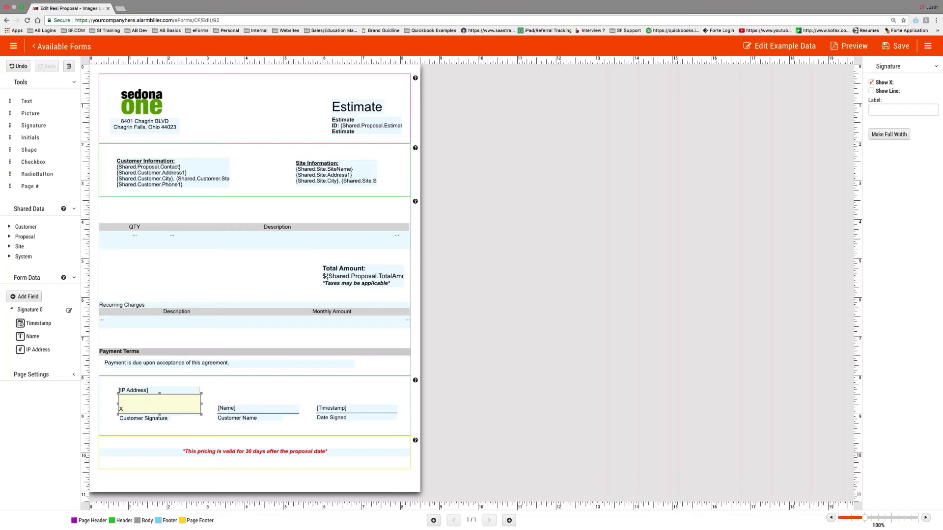
- Check the IP Address field and signature box, save the Images Lump Sum form, and return to Templates
left_click(160, 391)
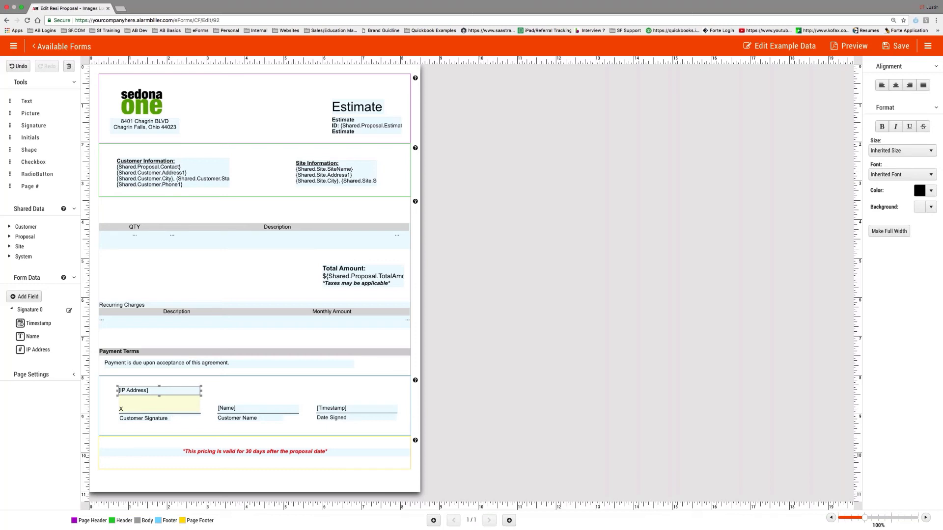
left_click(149, 411)
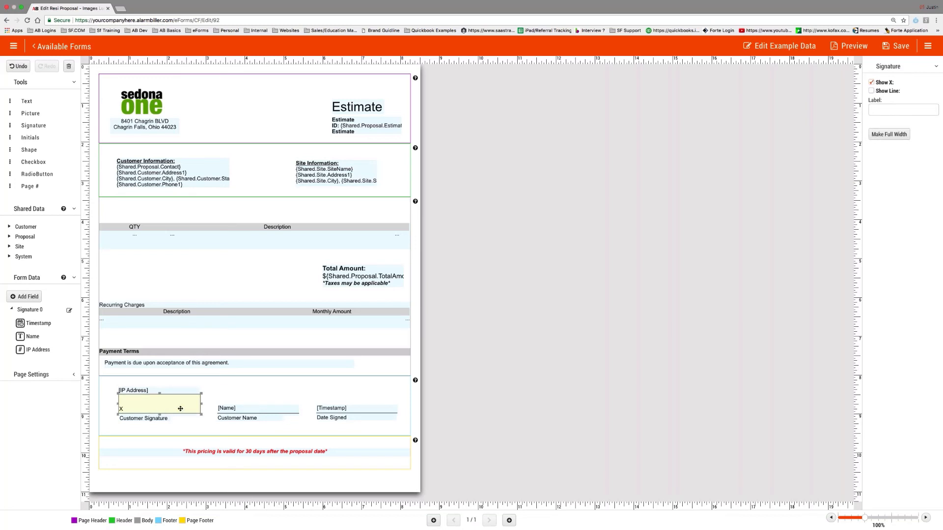
left_click(898, 45)
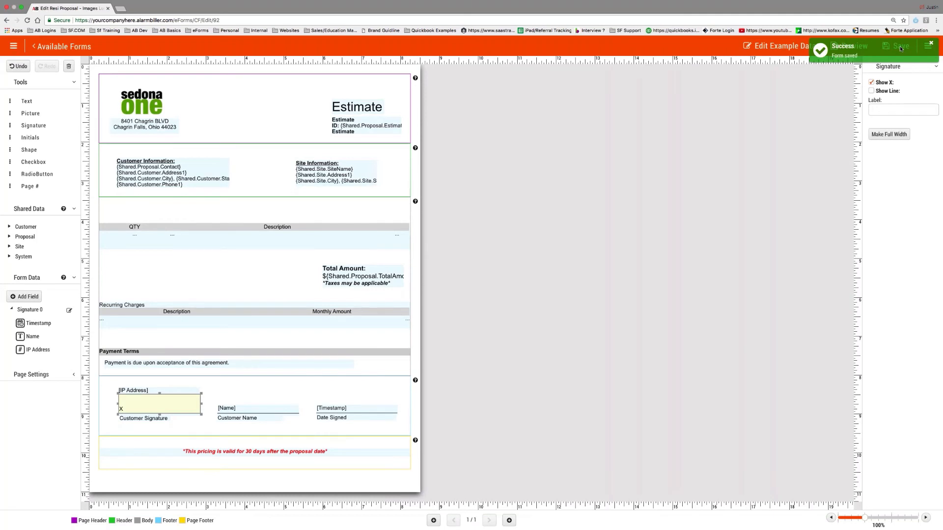
left_click(54, 46)
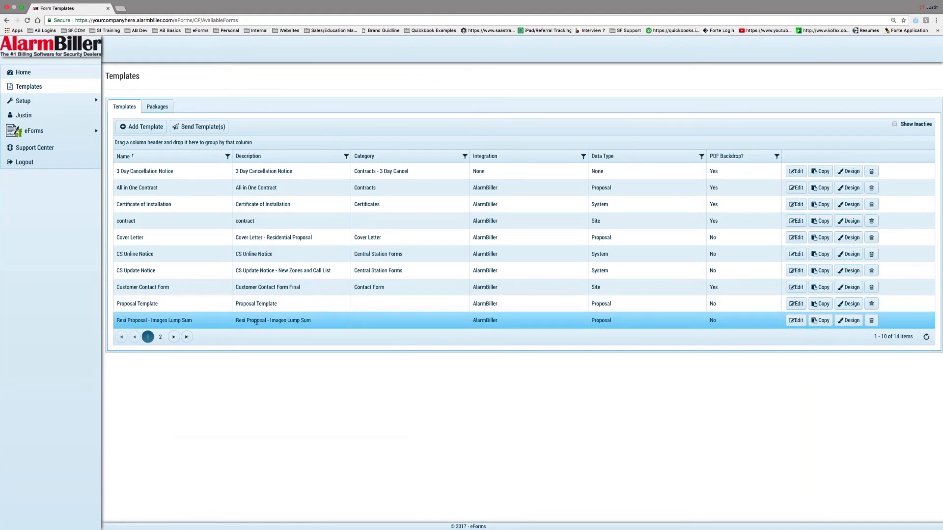
- Open Residential Proposal - Parts & Items from page 2 of Templates in the designer
left_click(160, 337)
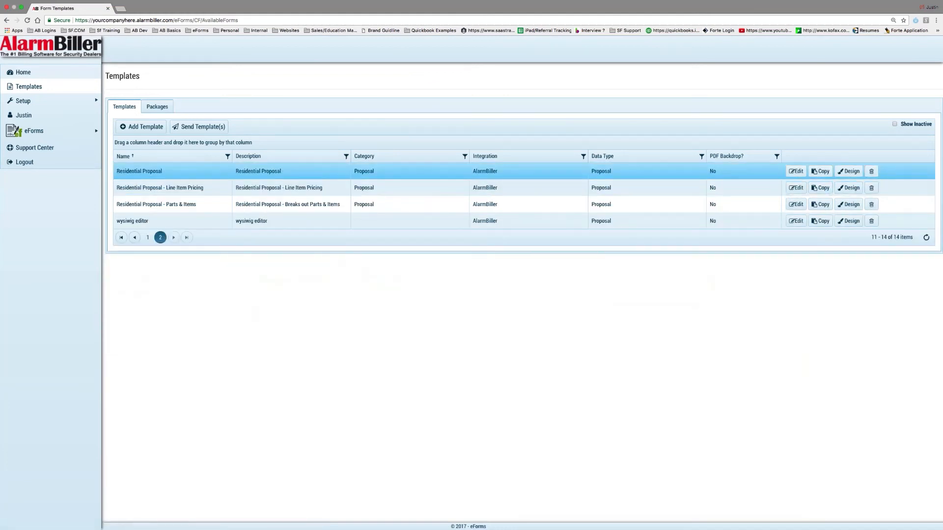
left_click(845, 206)
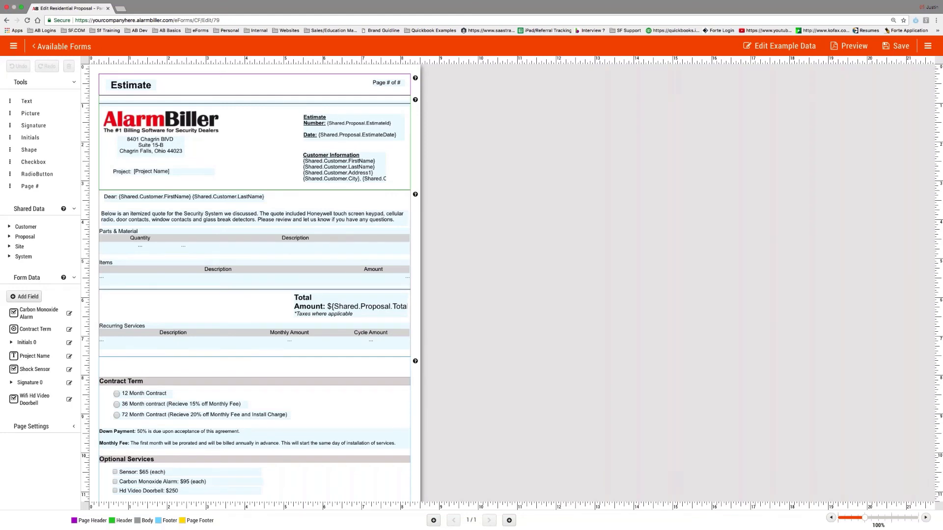
- Review the Contract Term and Down Payment blocks, save the Parts & Items form, and return to Templates
left_click(141, 383)
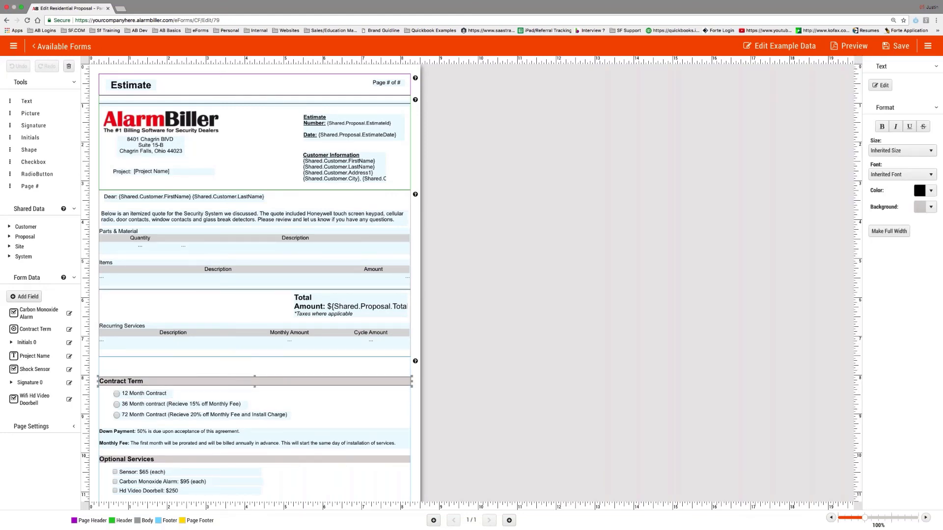
left_click(143, 435)
scroll(145, 435, "down", 2)
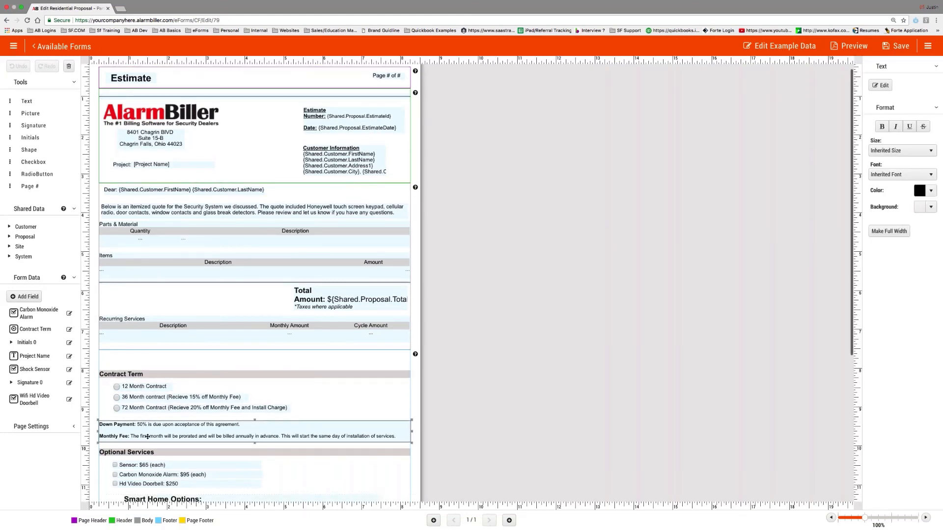
scroll(147, 436, "down", 2)
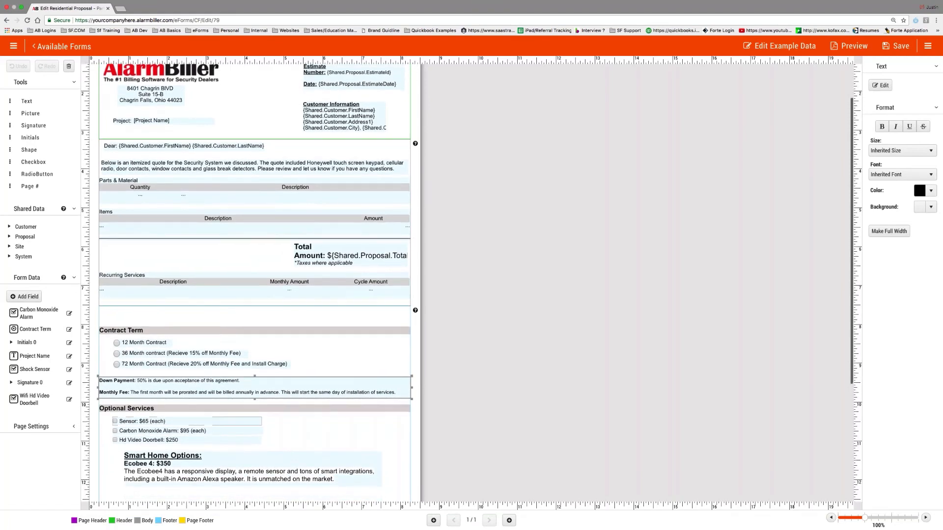
scroll(255, 282, "down", 6)
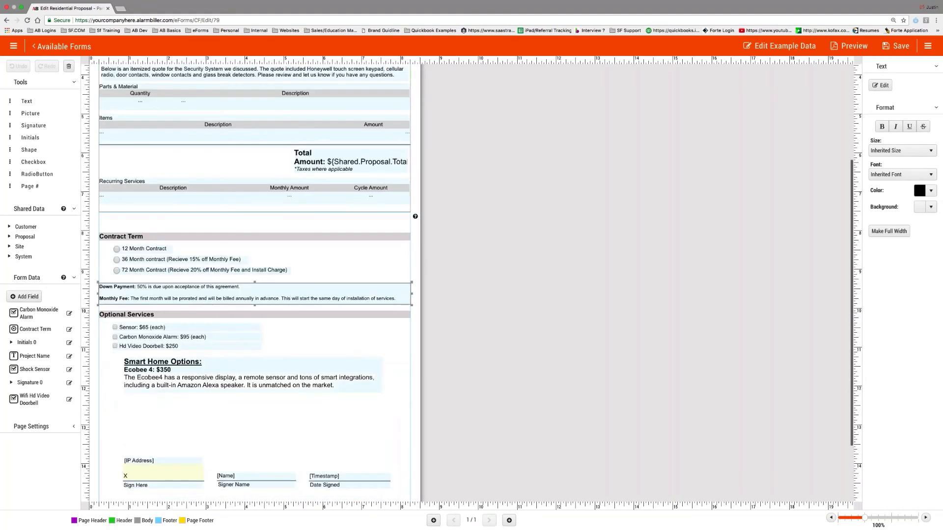
scroll(255, 282, "up", 7)
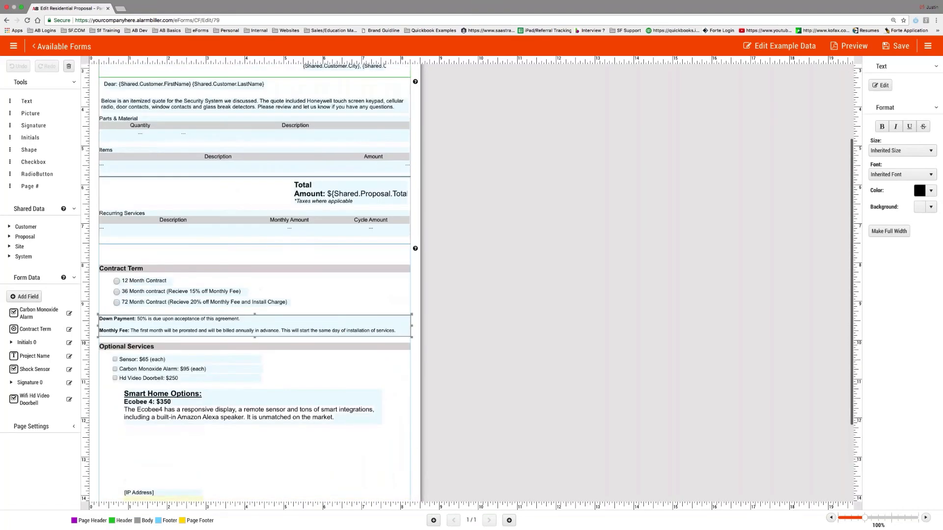
scroll(255, 283, "up", 2)
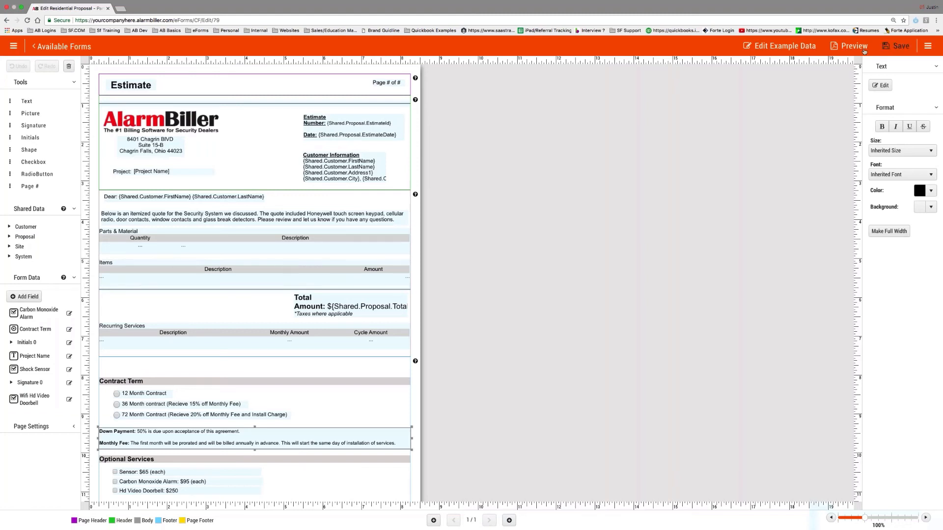
left_click(896, 46)
left_click(65, 46)
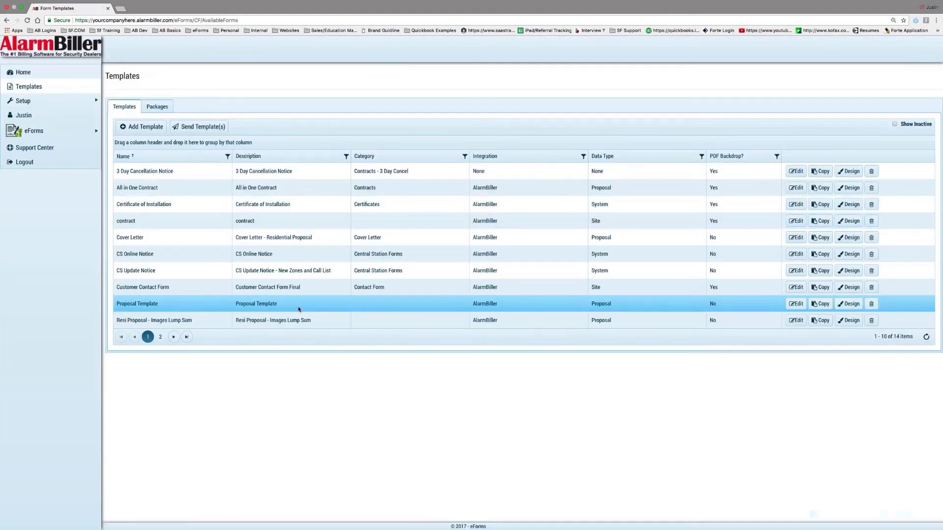
- Back in AlarmBiller, sort Proposals by # descending and open proposal 1406
mouse_move(62, 133)
left_click(122, 133)
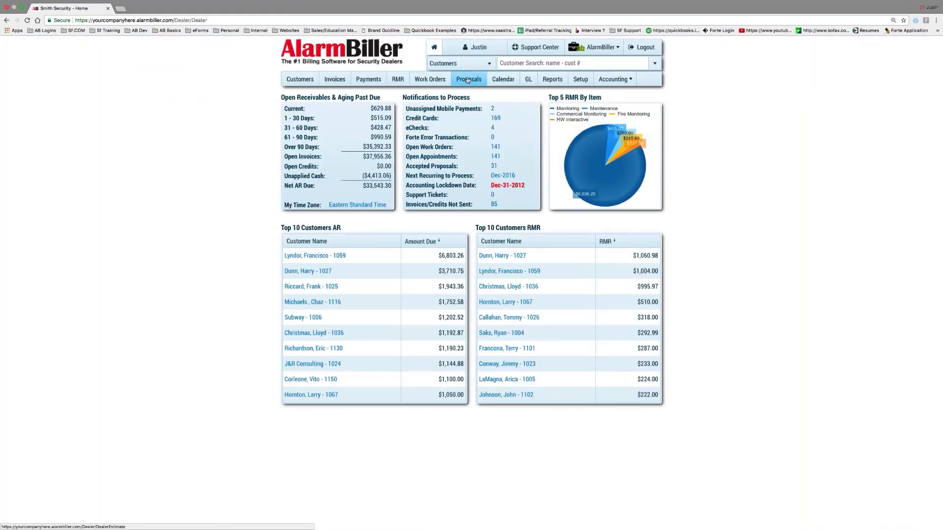
left_click(468, 80)
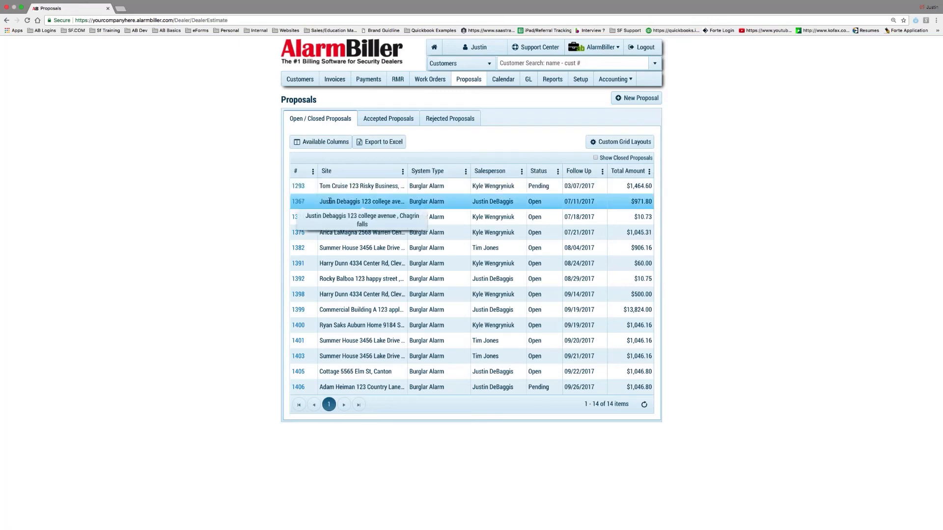
left_click(298, 171)
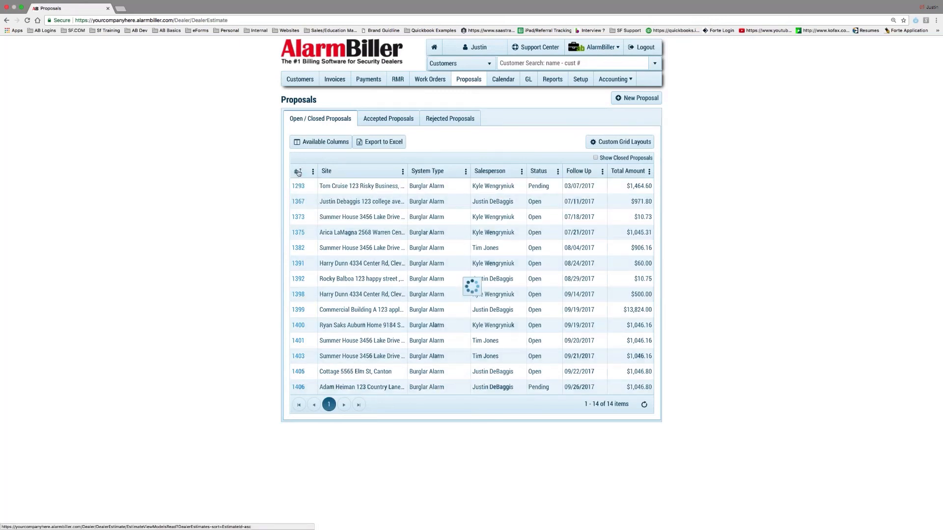
left_click(298, 171)
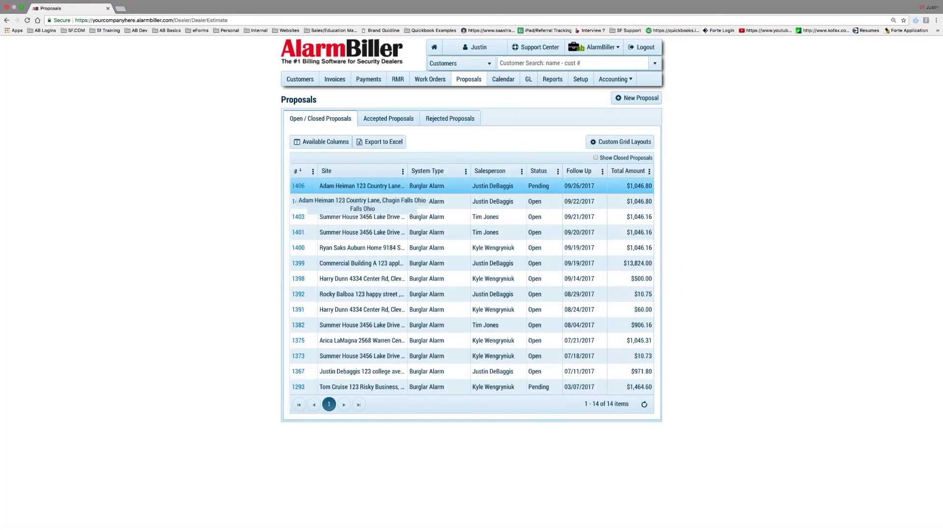
left_click(300, 188)
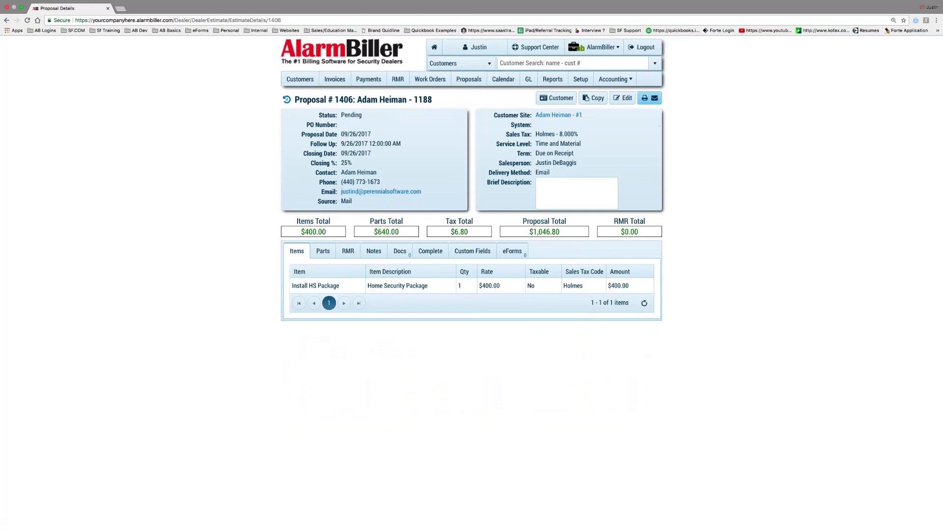
- Print proposal 1406 to a two-page PDF, review it, then reopen the delivery options
left_click(649, 102)
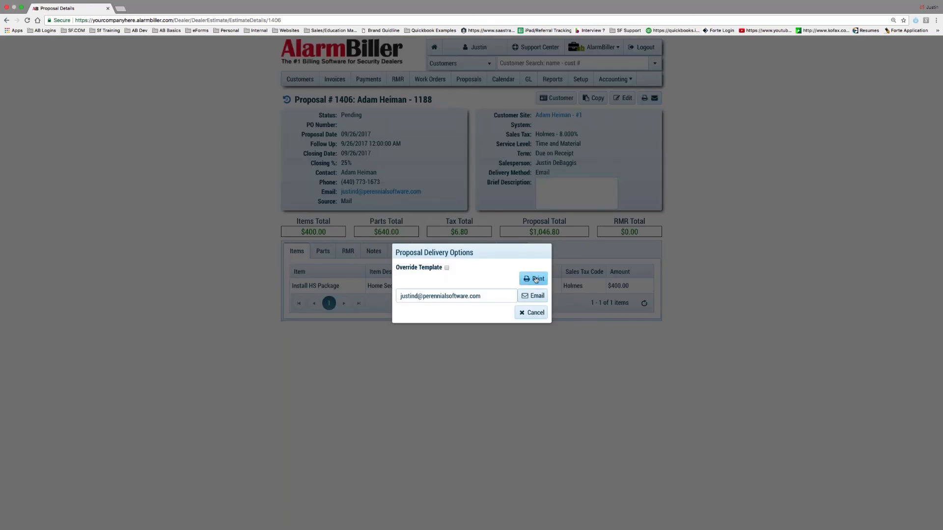
left_click(535, 280)
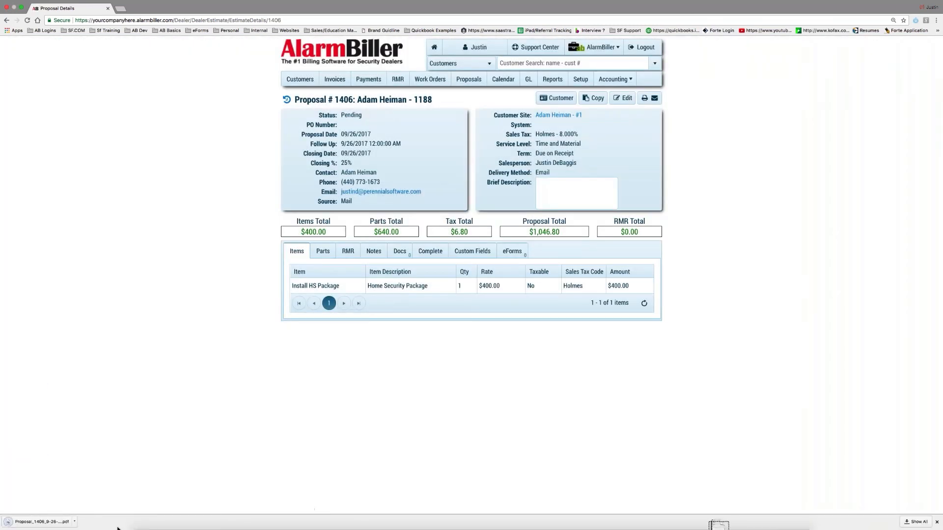
left_click(35, 522)
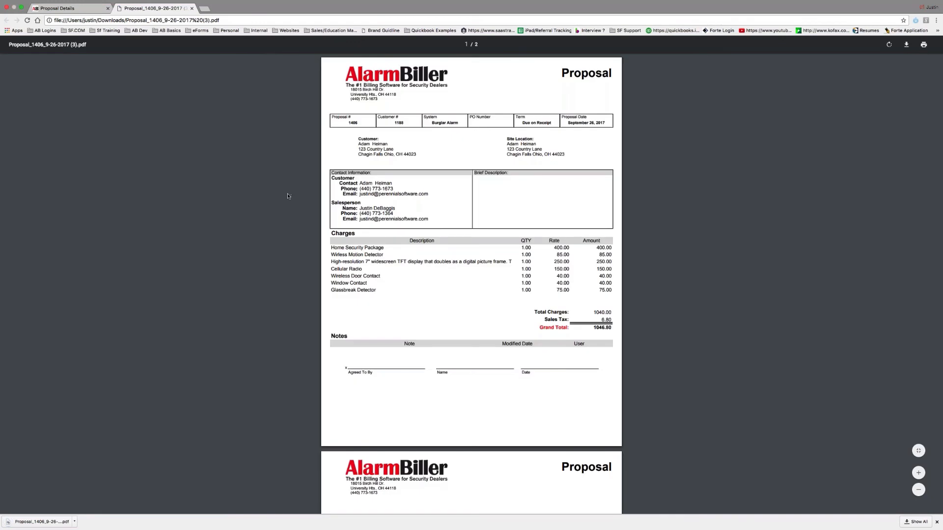
scroll(346, 211, "down", 2)
scroll(346, 211, "down", 5)
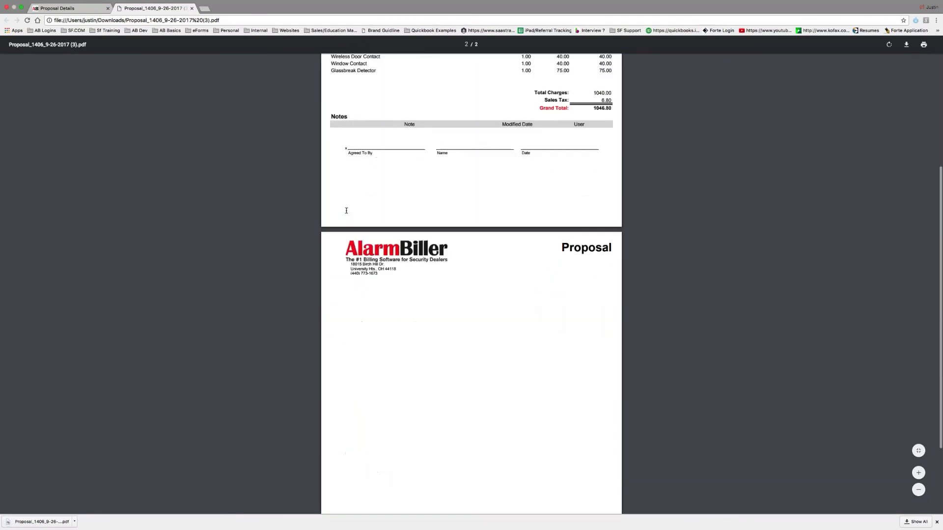
scroll(346, 211, "up", 6)
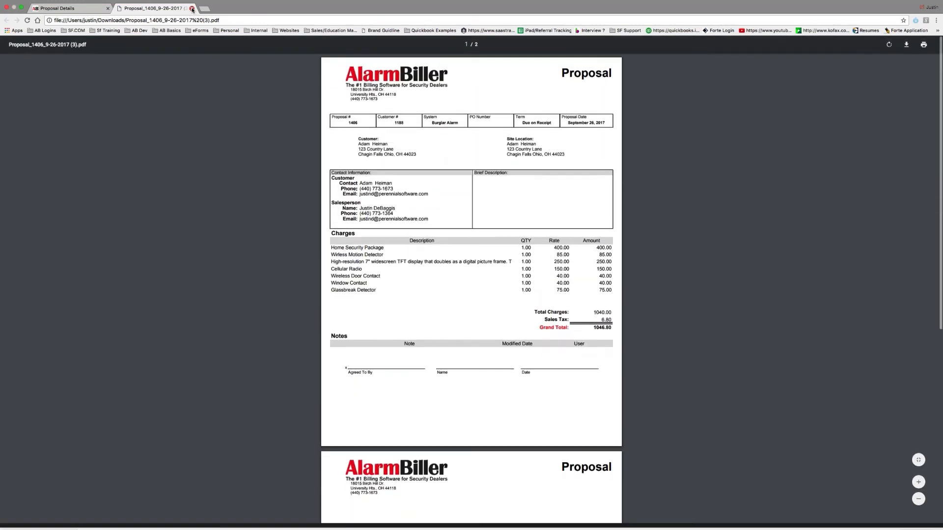
left_click(191, 8)
left_click(649, 98)
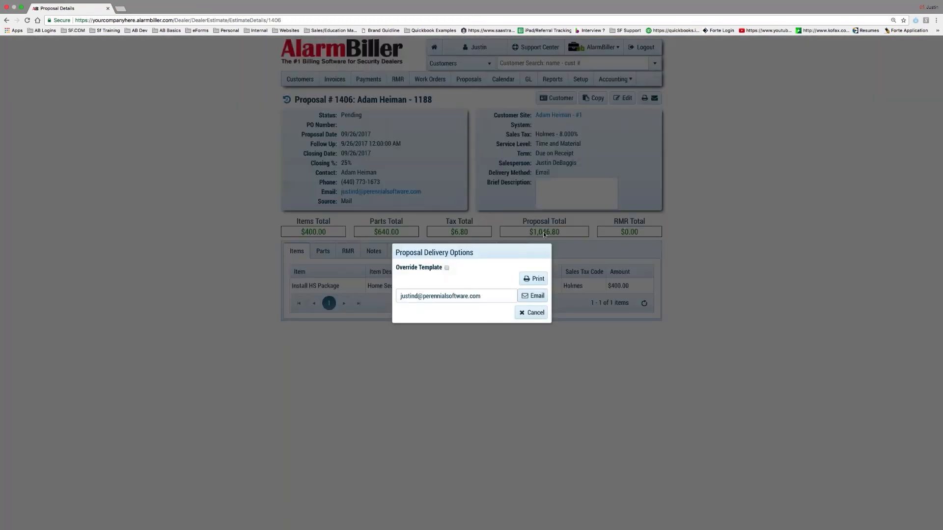
- Tick Override Template and replace Line Item Pricing with Resi Proposal - Images Lump Sum
left_click(535, 276)
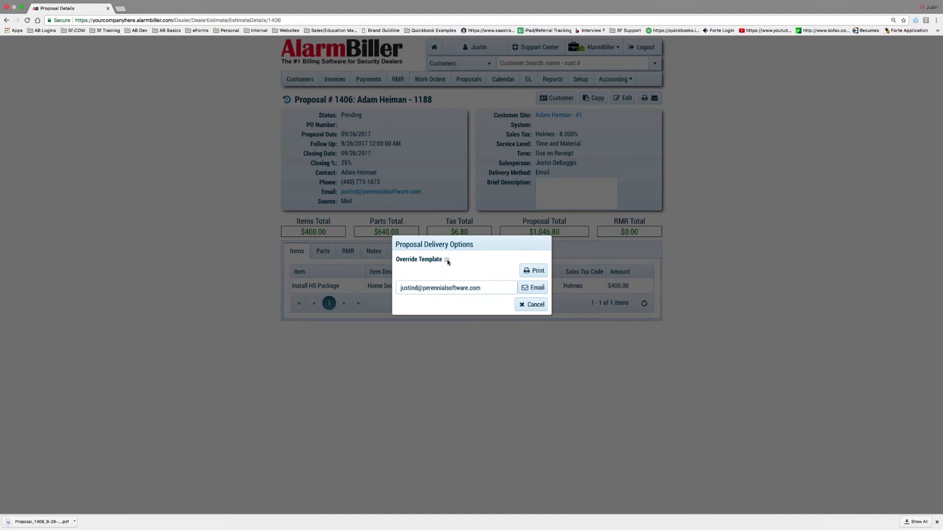
left_click(447, 260)
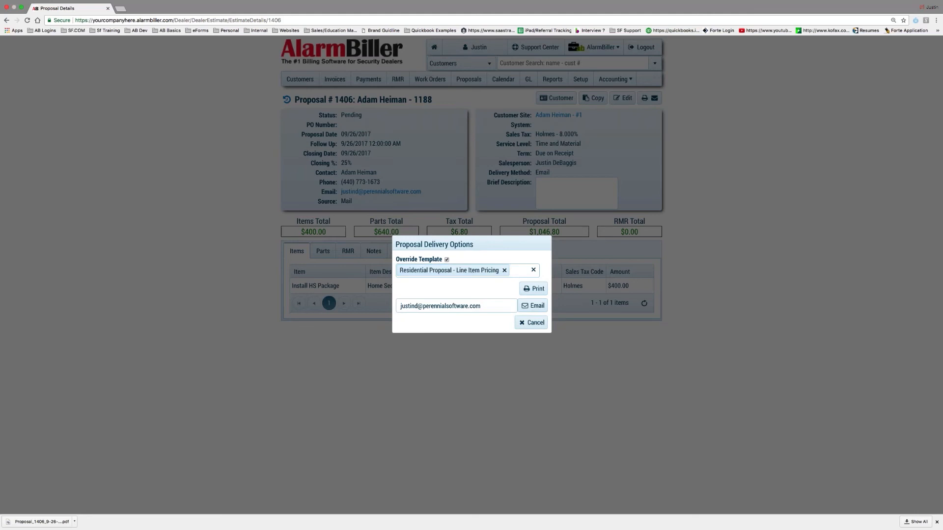
left_click(504, 271)
left_click(492, 272)
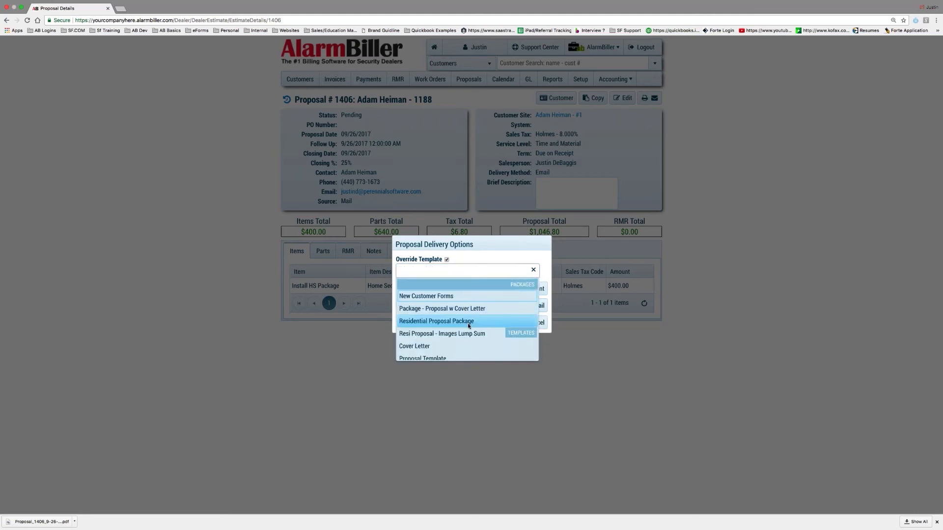
scroll(467, 324, "down", 2)
scroll(468, 327, "down", 3)
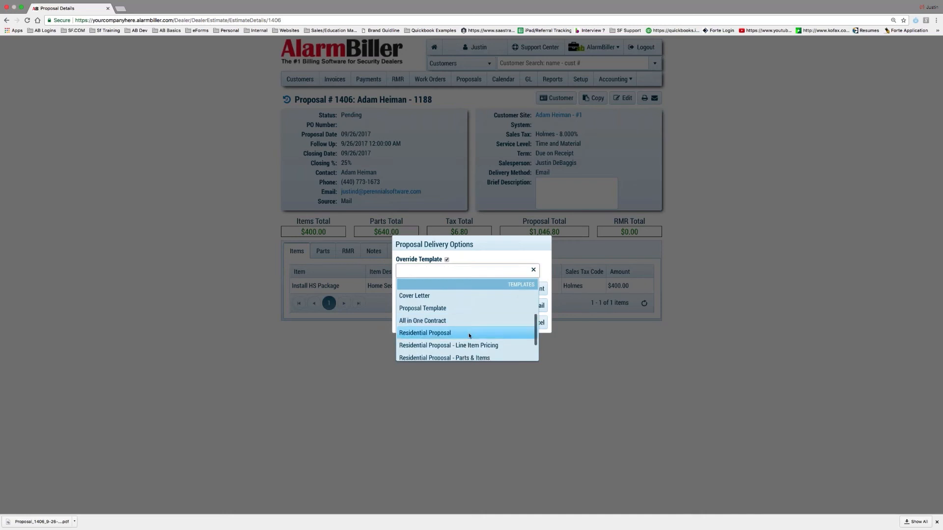
scroll(469, 337, "down", 2)
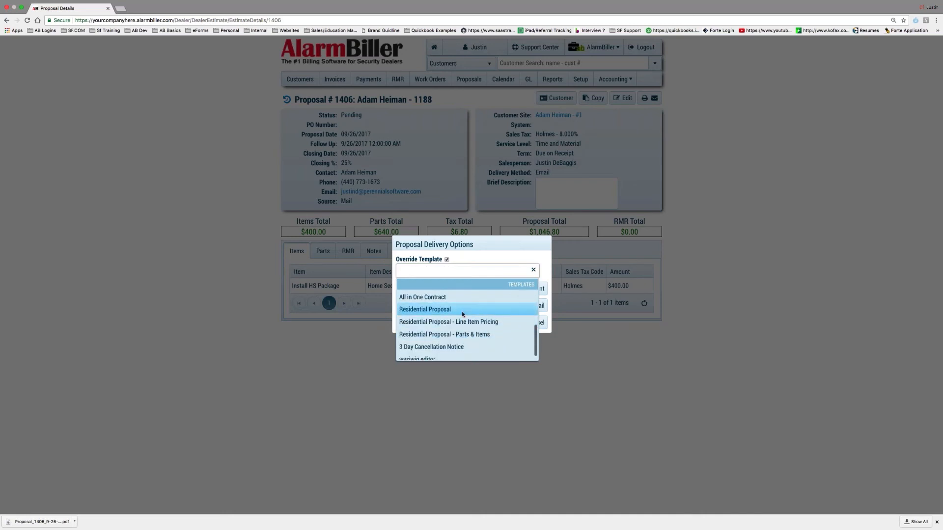
scroll(463, 315, "up", 2)
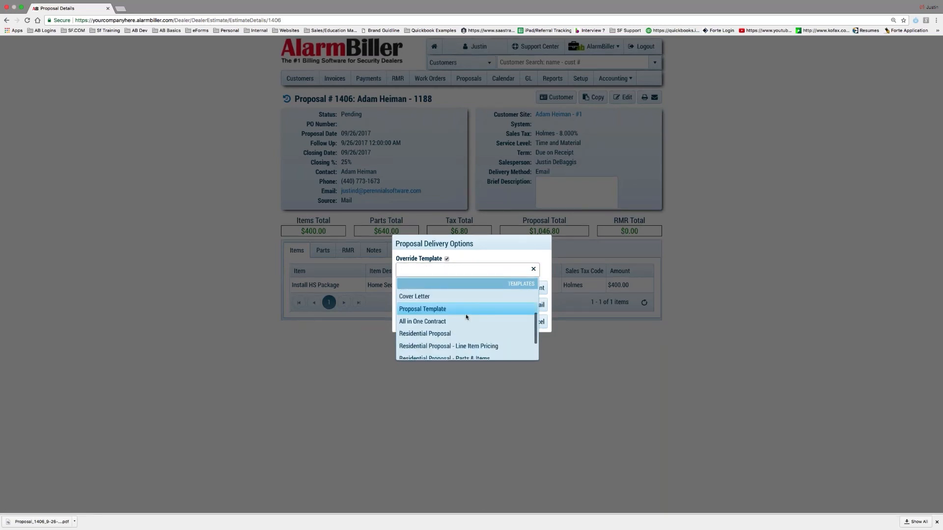
scroll(466, 316, "up", 5)
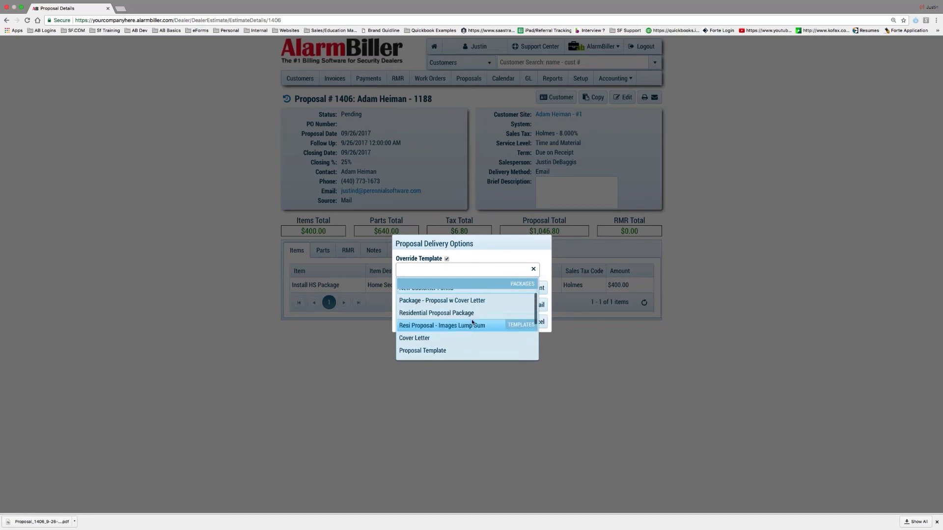
scroll(472, 322, "up", 1)
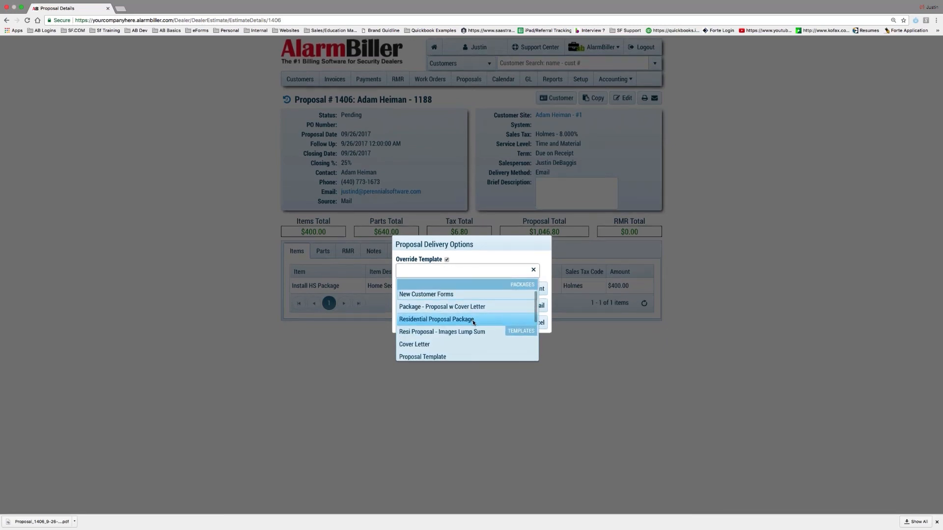
scroll(473, 320, "down", 2)
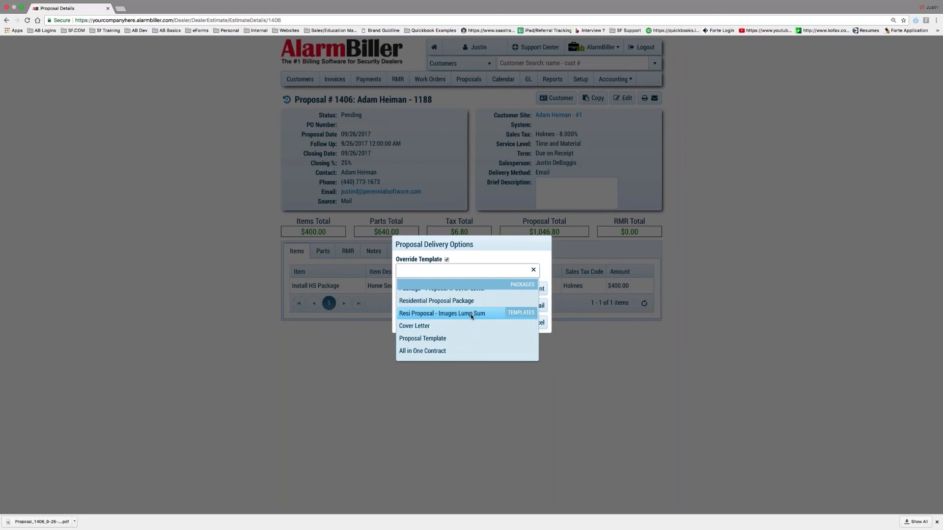
left_click(471, 317)
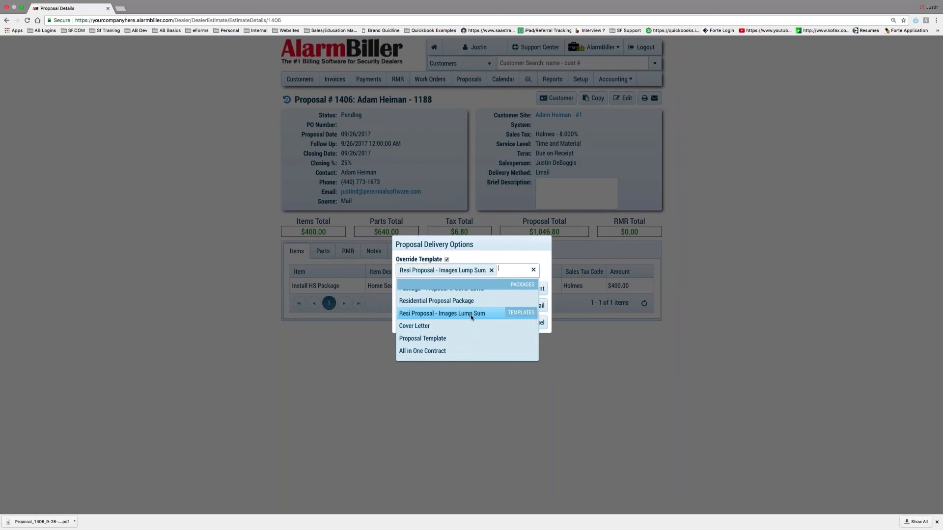
left_click(496, 375)
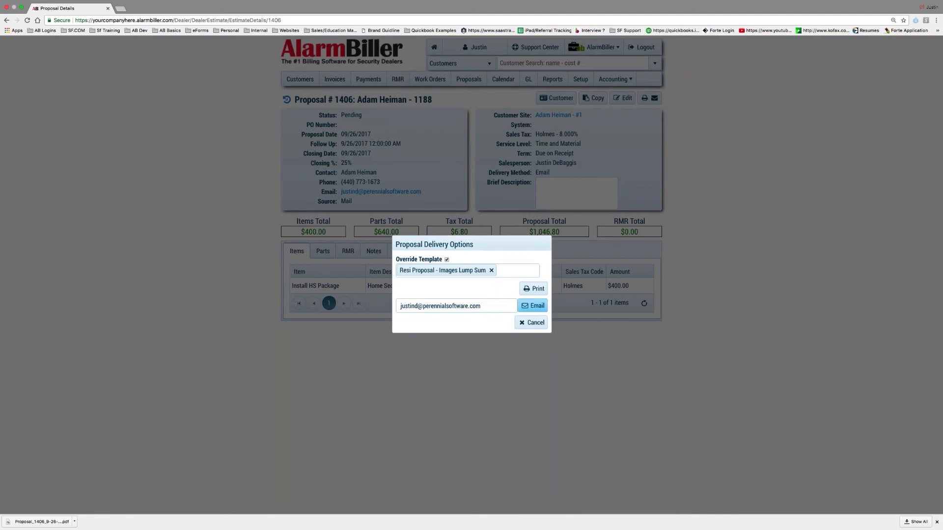
- Print proposal 1406 with that template and open the downloaded PDF
key("ctrl+Right")
left_click(533, 289)
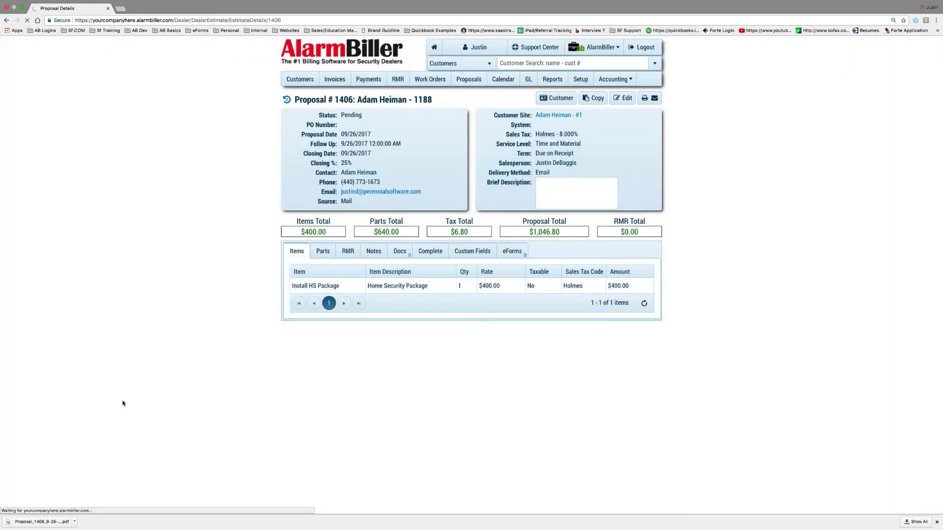
left_click(41, 522)
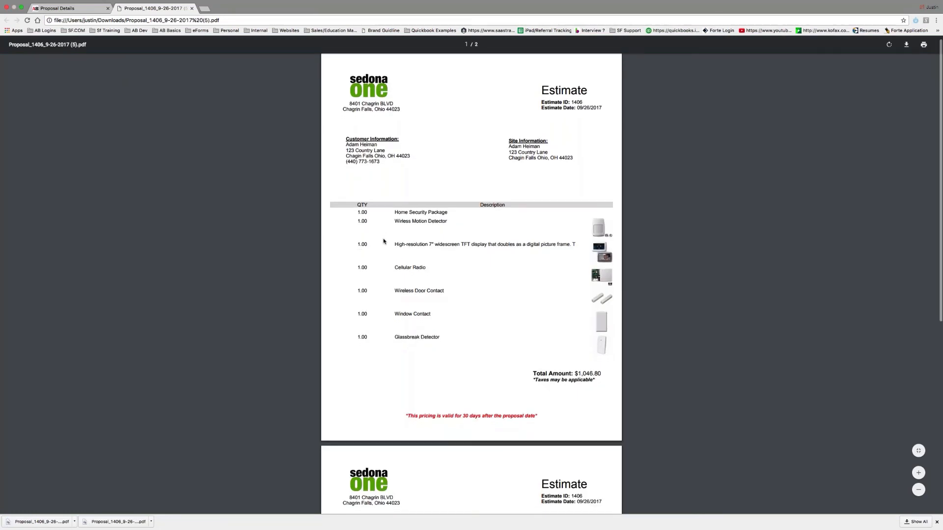
scroll(384, 241, "down", 7)
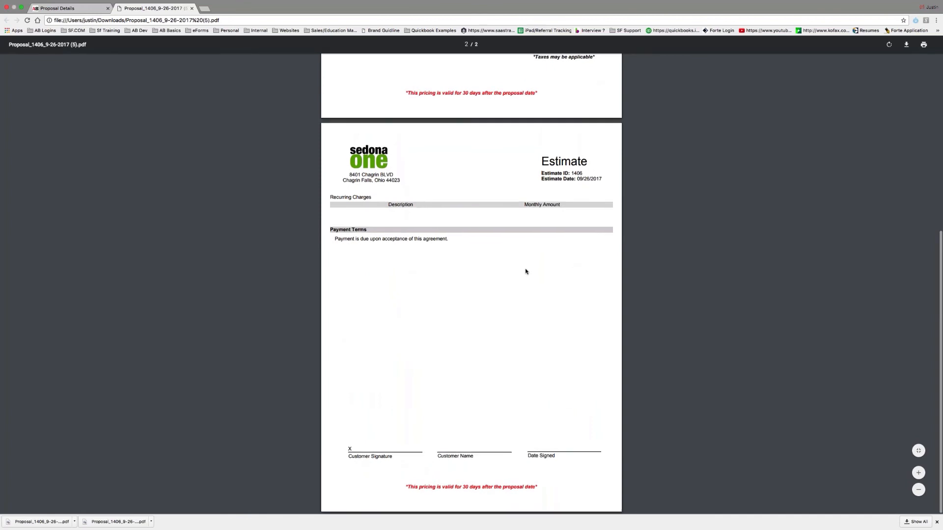
scroll(525, 270, "up", 8)
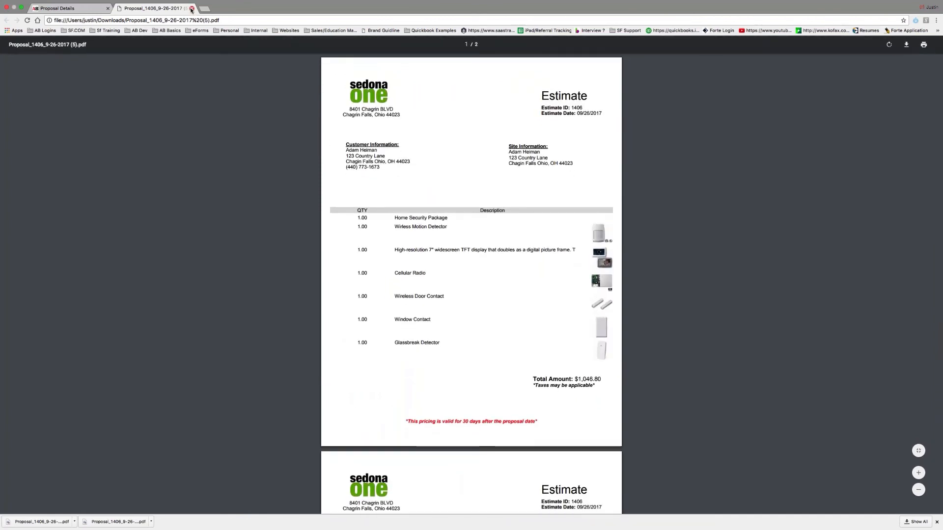
- Add a new eForm to proposal 1406 using the Resi Proposal - Images Lump Sum template
left_click(191, 8)
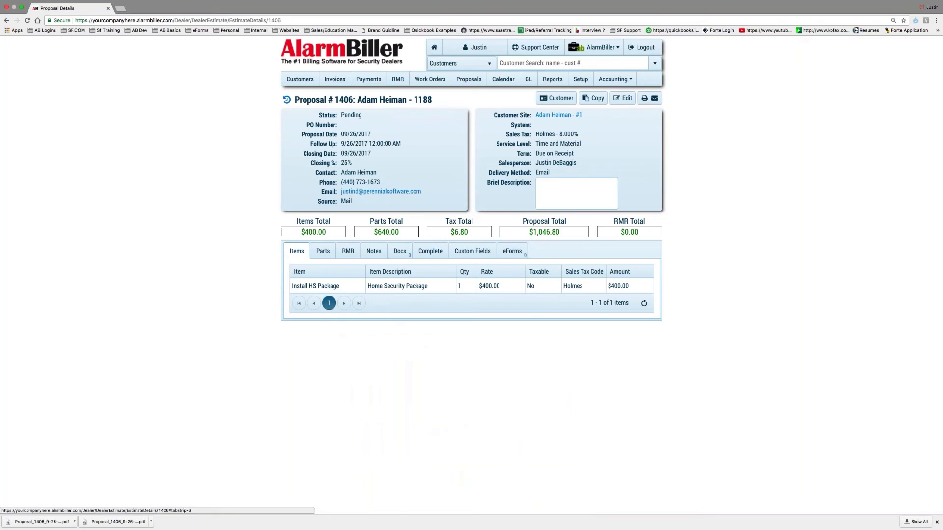
left_click(514, 251)
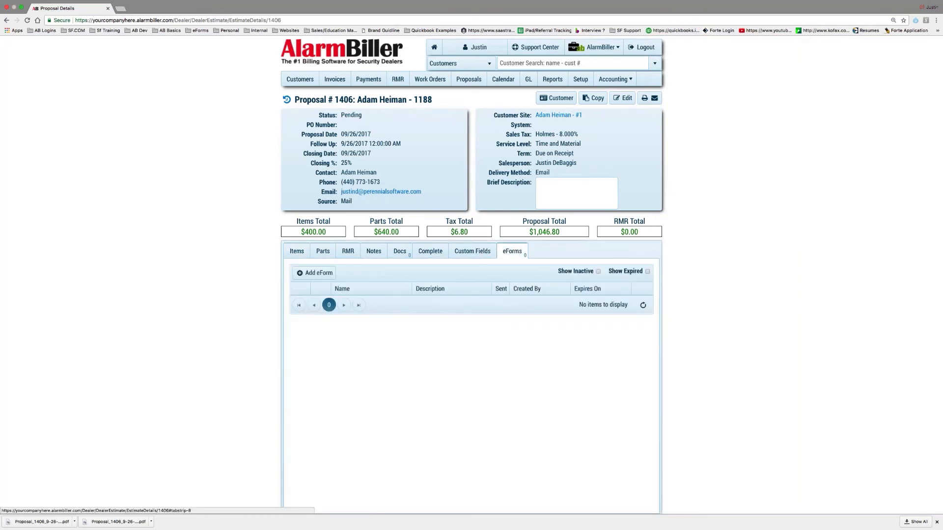
left_click(329, 278)
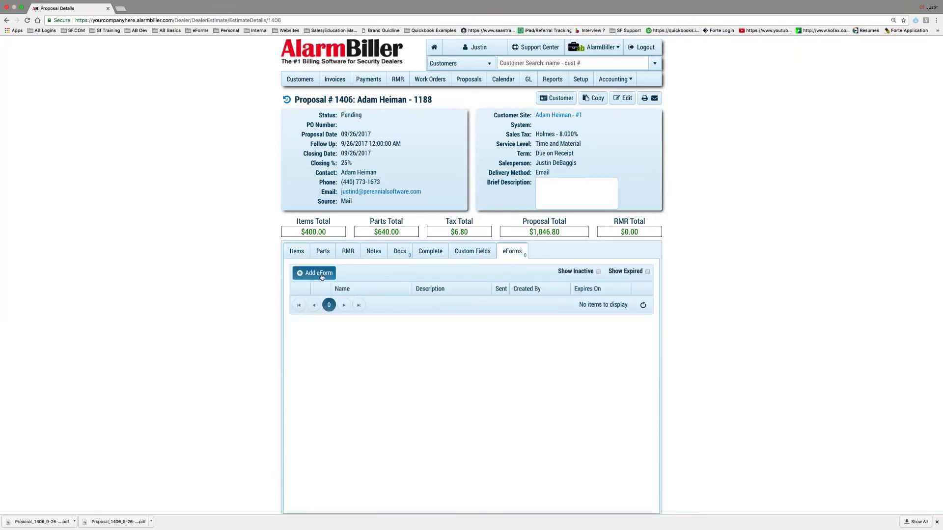
left_click(435, 300)
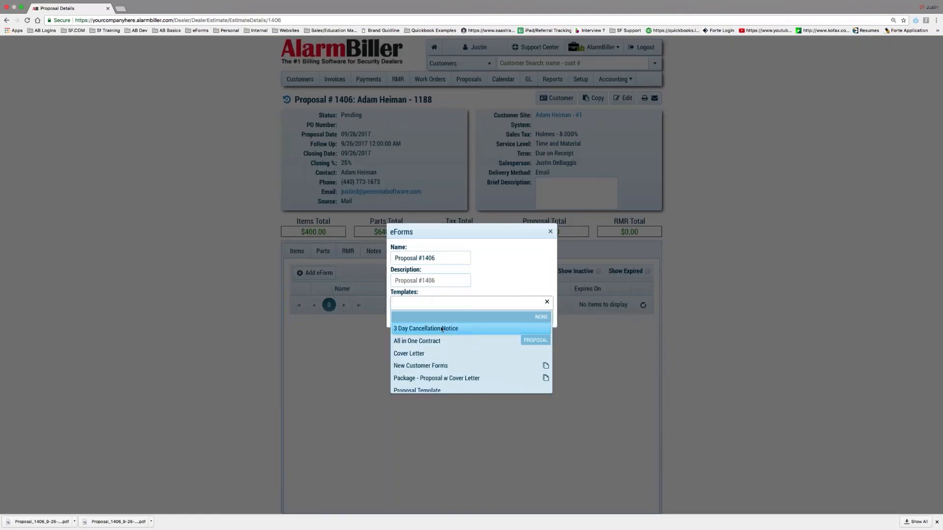
scroll(451, 352, "down", 4)
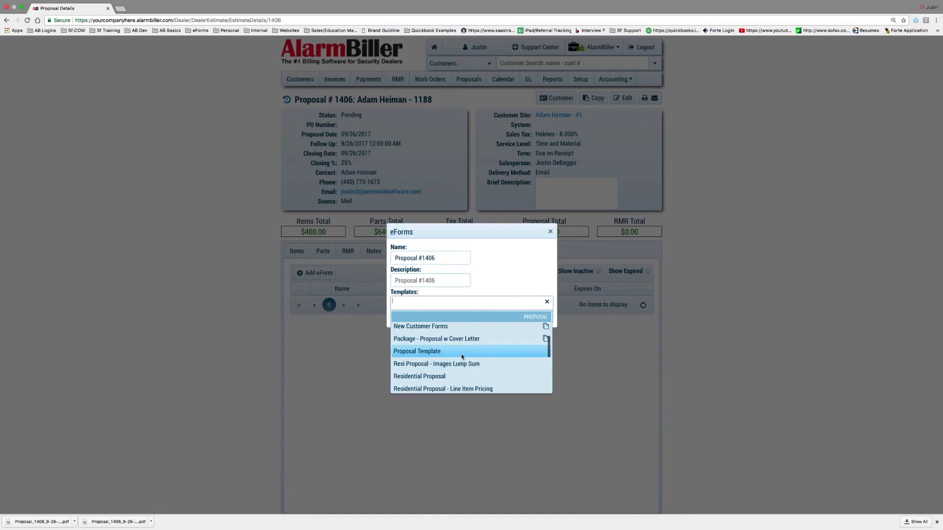
scroll(462, 366, "down", 3)
scroll(467, 368, "down", 2)
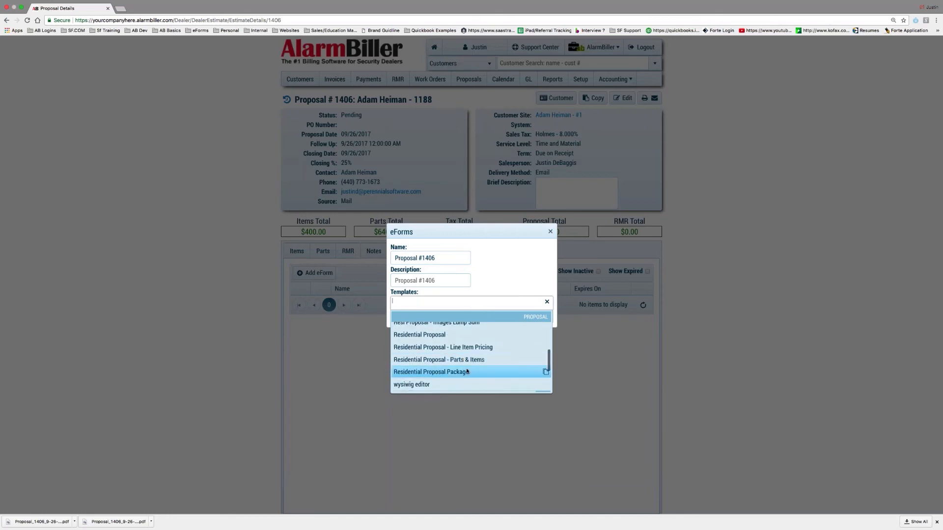
scroll(467, 369, "up", 2)
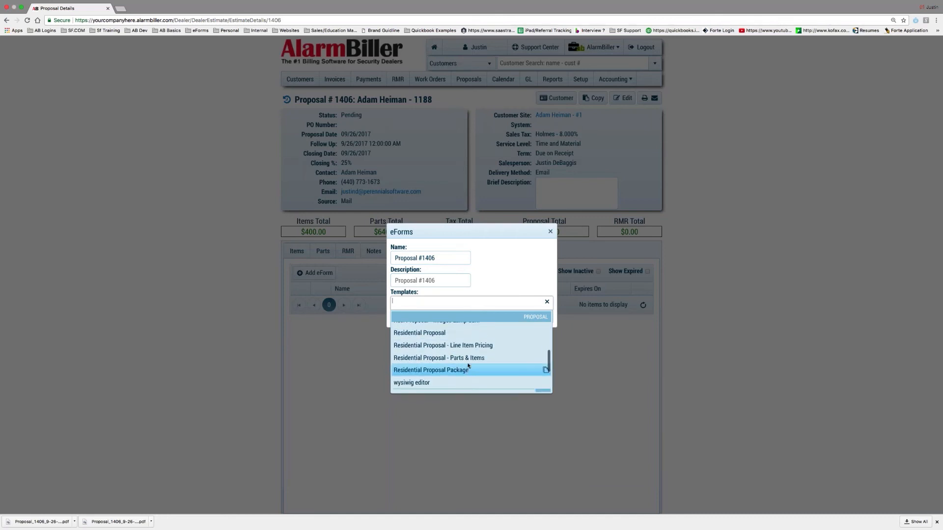
scroll(468, 352, "down", 1)
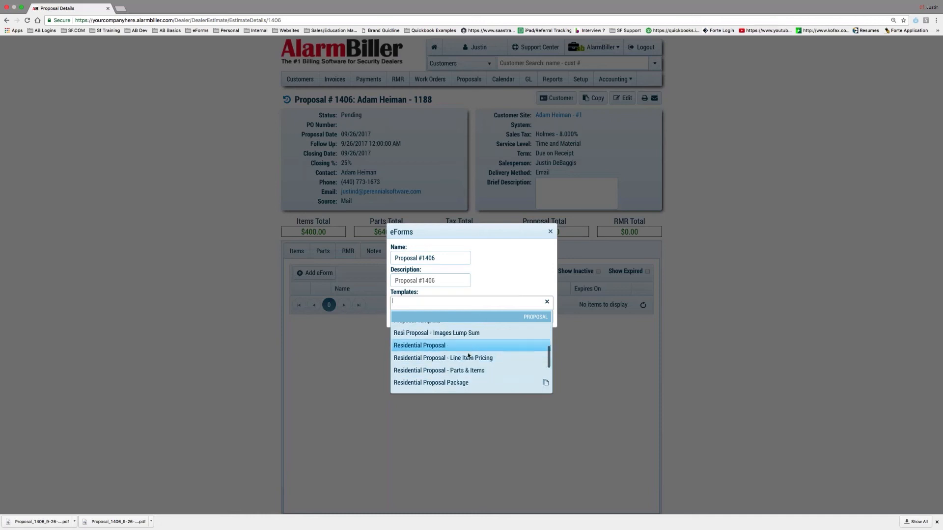
scroll(472, 356, "up", 2)
left_click(470, 349)
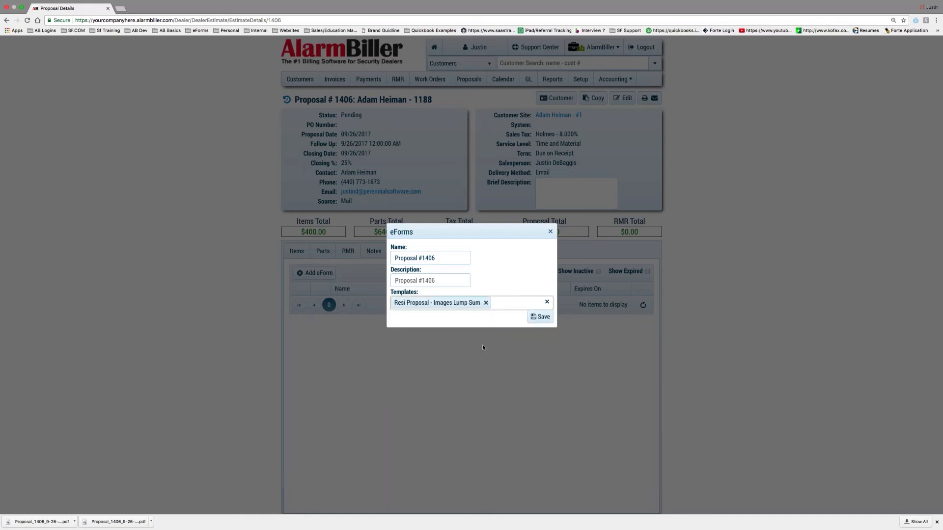
- Name the eForm 'Estimate:' followed by the customer's name and save it
left_click_drag(440, 259, 349, 252)
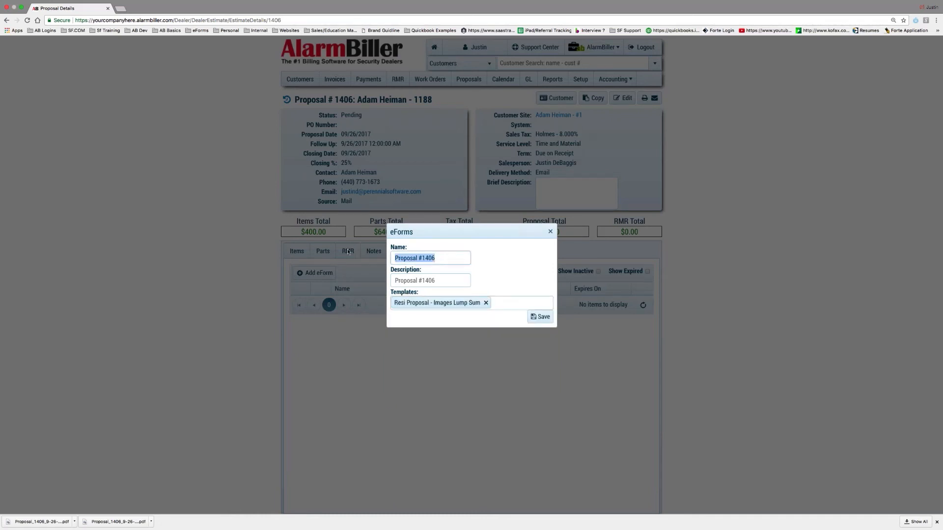
key("BackSpace")
key("BackSpace")
key("BackSpace")
key("BackSpace")
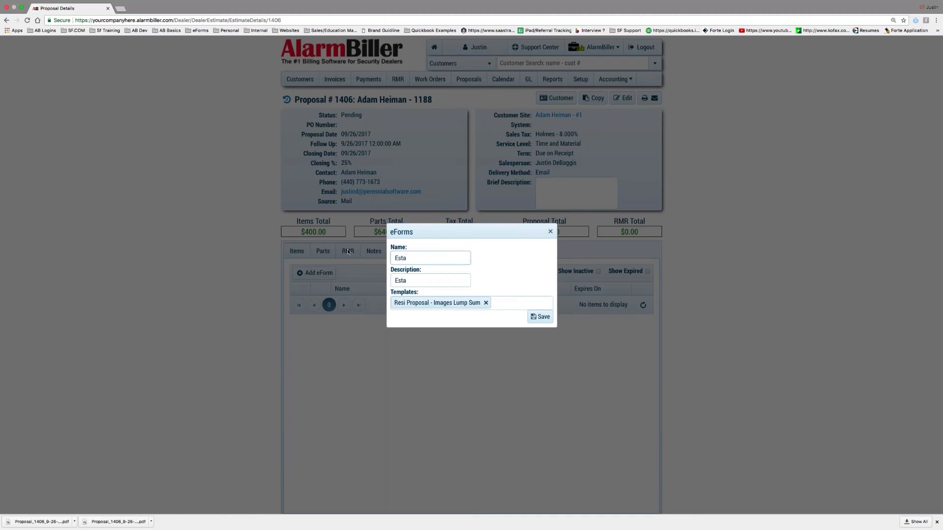
key("BackSpace")
key("BackSpace")
key("BackSpace")
key("BackSpace")
key("BackSpace")
key("BackSpace")
key("BackSpace")
key("BackSpace")
key("BackSpace")
key("BackSpace")
left_click(540, 317)
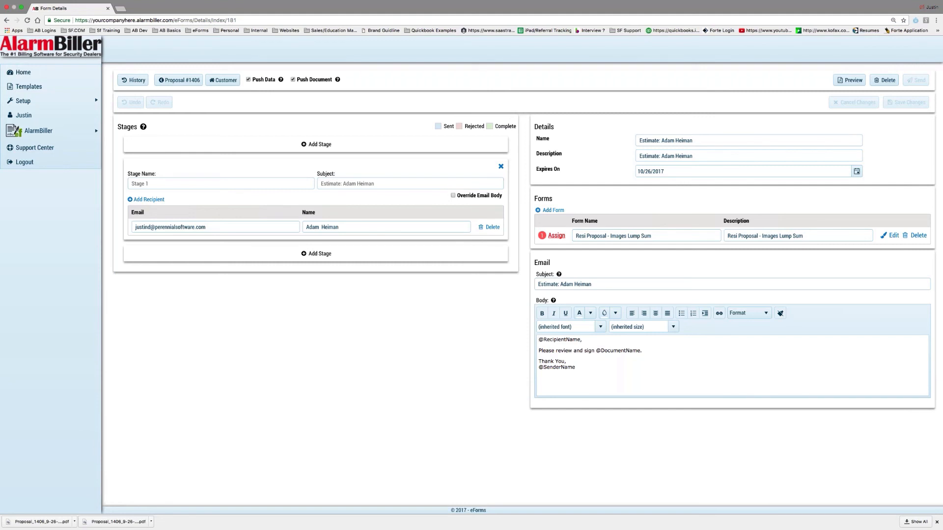
left_click(453, 195)
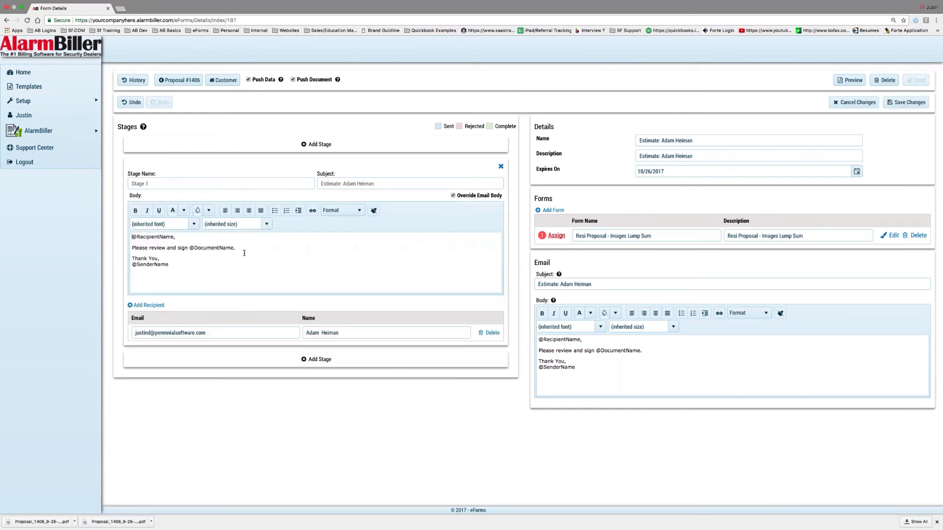
left_click_drag(244, 252, 65, 213)
type("Adam,Thank You,")
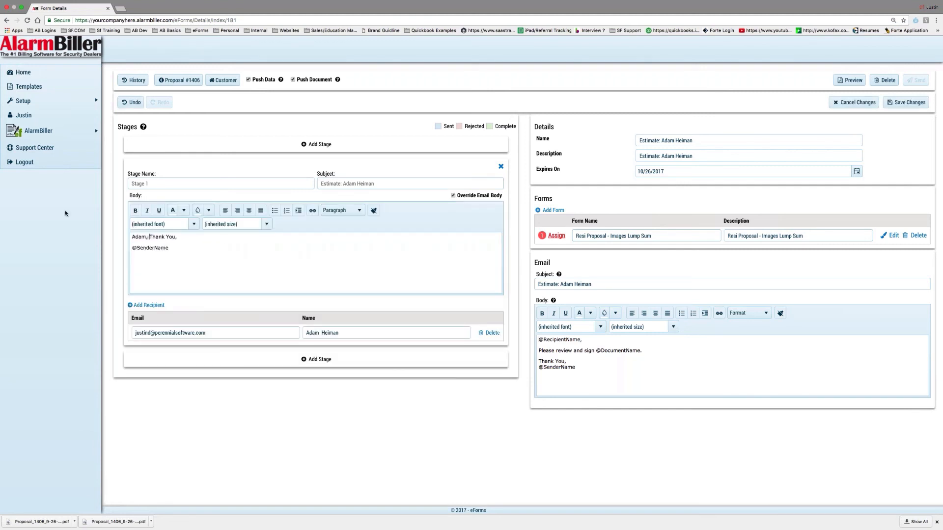
key("Return")
key("Return")
type("Thank you ")
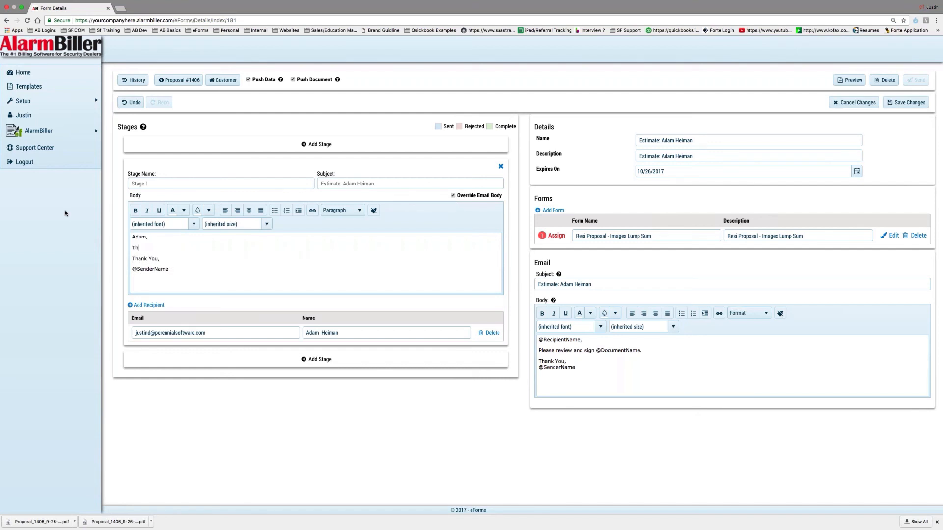
type("for a chance to earn your business. please sign electron")
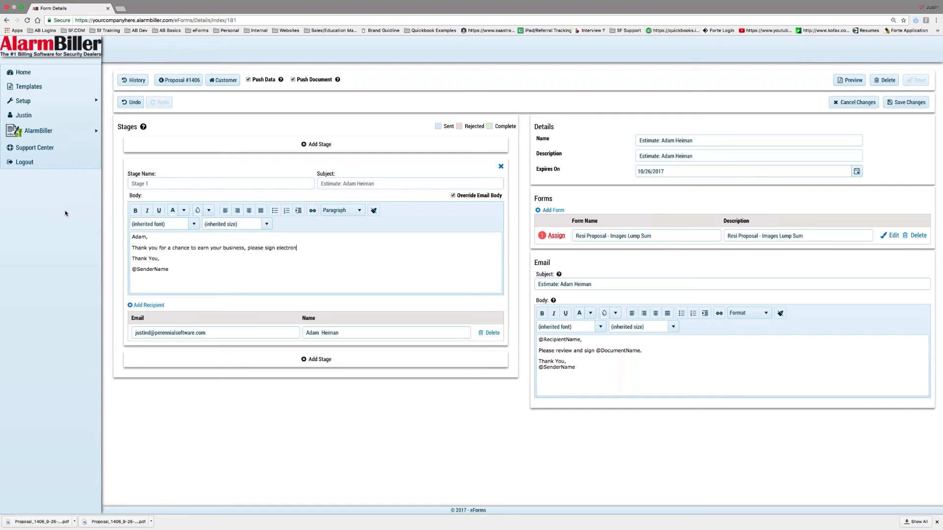
type("ically when you are ready to move forward.")
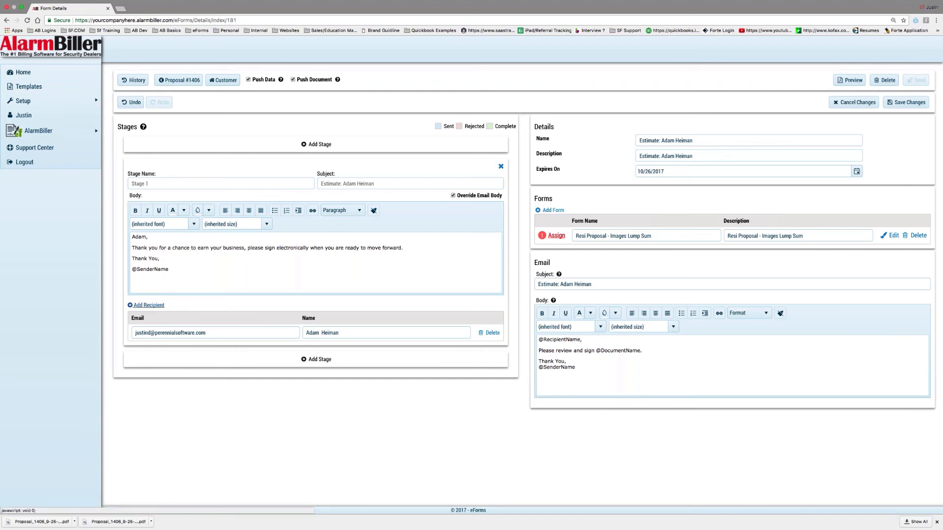
left_click(148, 305)
left_click(182, 350)
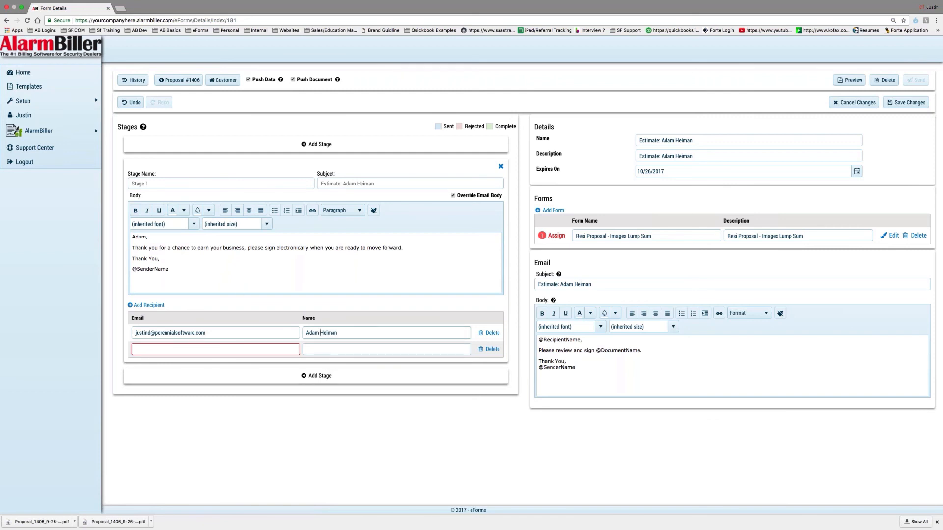
left_click(492, 350)
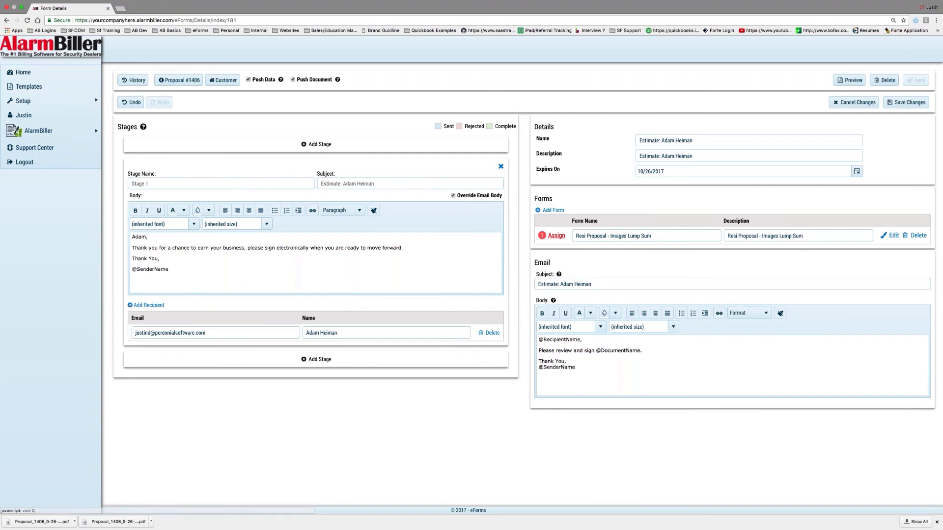
- Assign the Customer Signature field to the Stage 1 customer recipient, save, and close the editor
left_click(557, 236)
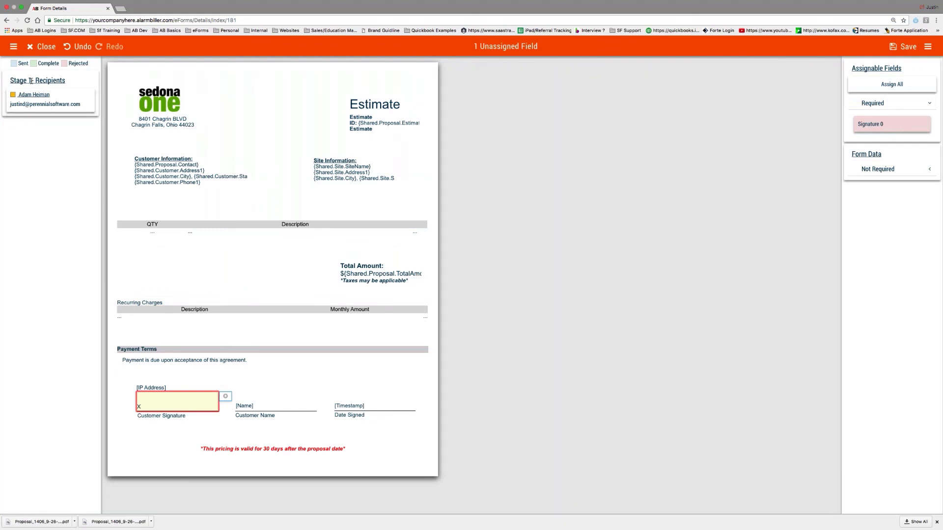
left_click(35, 104)
left_click(176, 404)
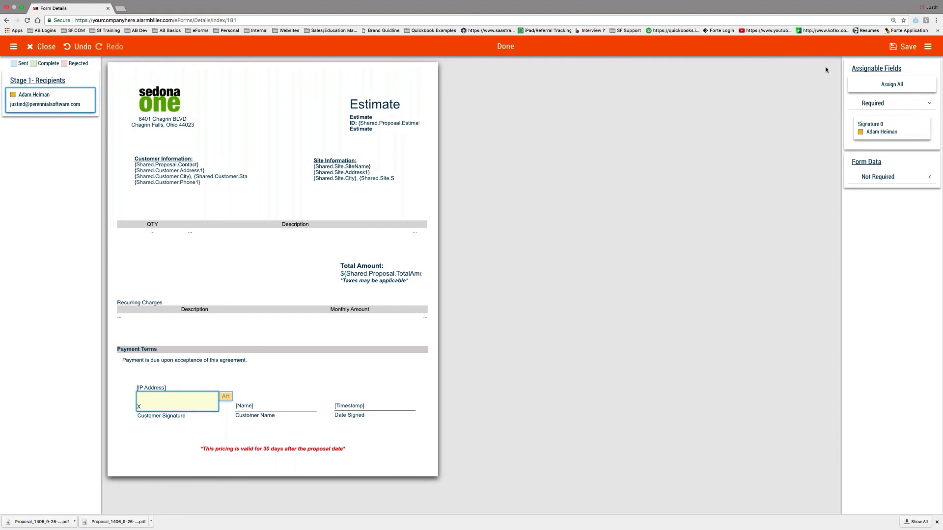
left_click(905, 46)
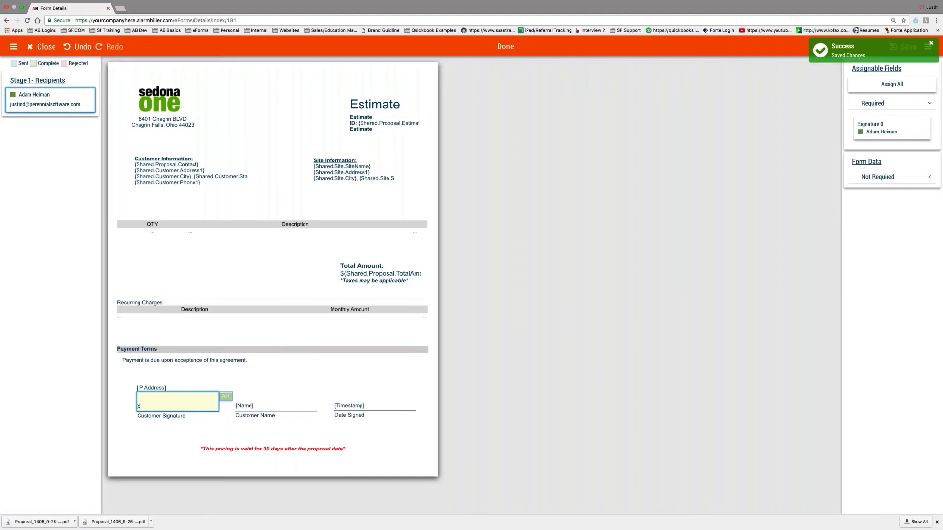
left_click(44, 50)
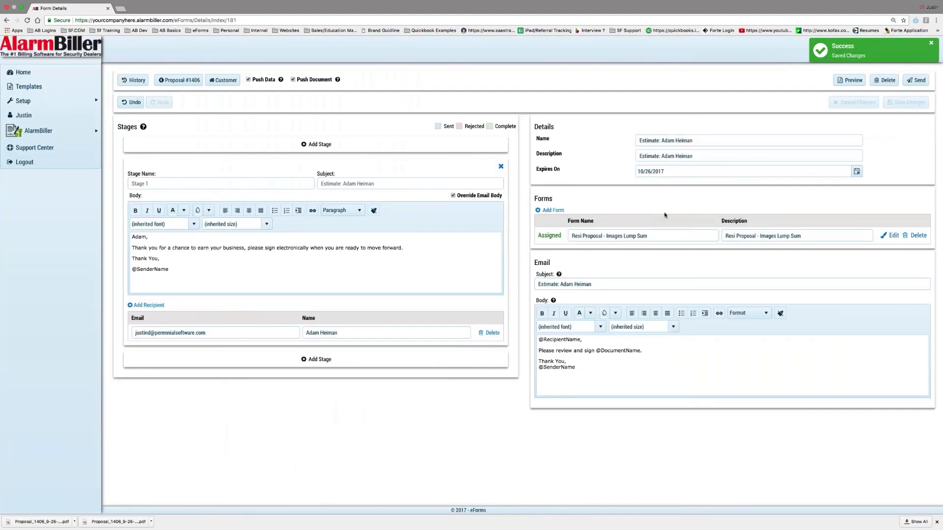
- Send the eForm to the Stage 1 recipient from the Form Details page
left_click(915, 82)
left_click(915, 81)
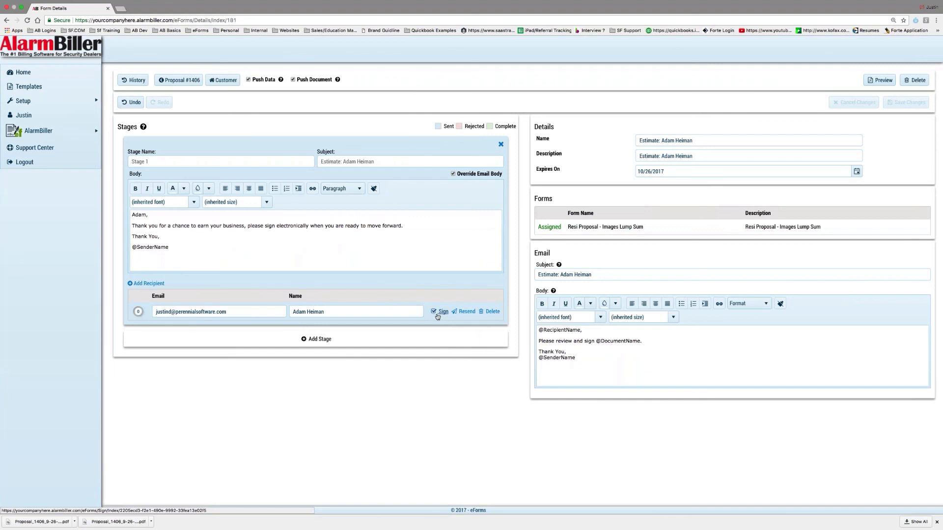
- Return to AlarmBiller and open proposal 1406 from Proposals sorted by # descending
mouse_move(74, 130)
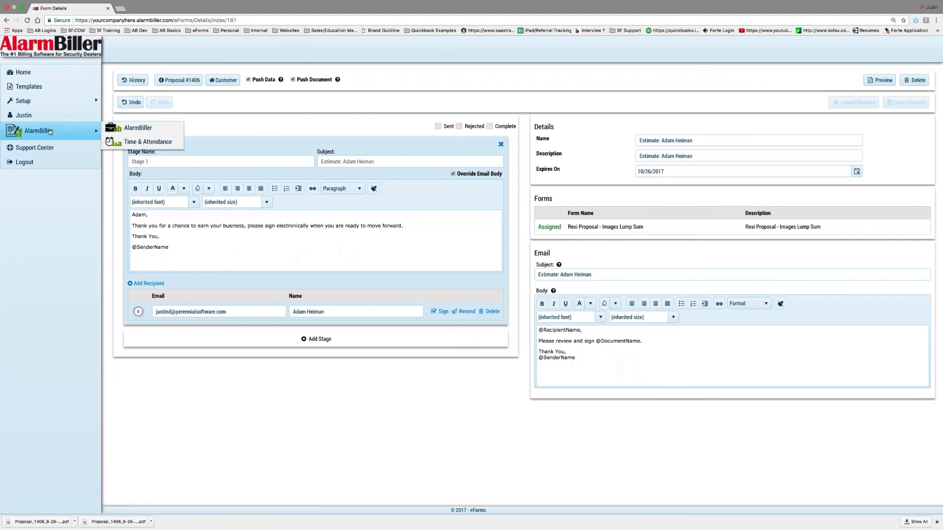
left_click(133, 129)
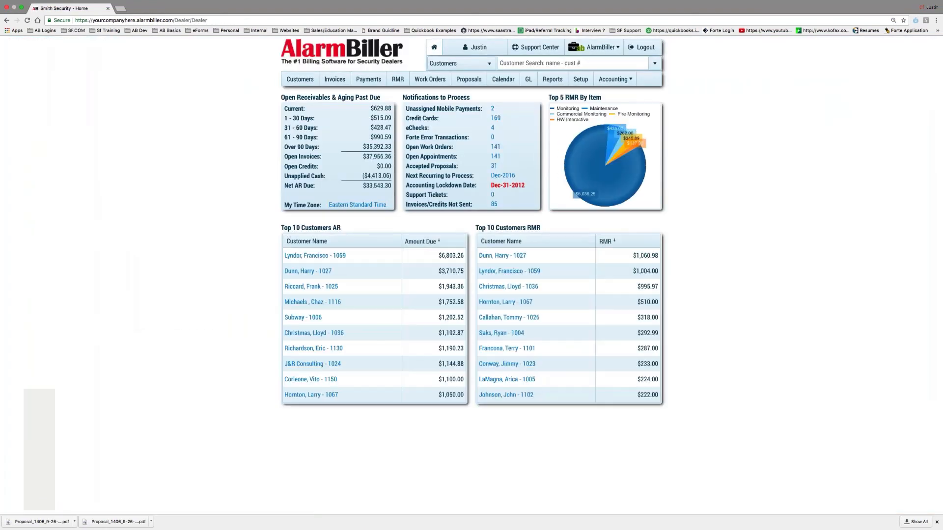
left_click(469, 79)
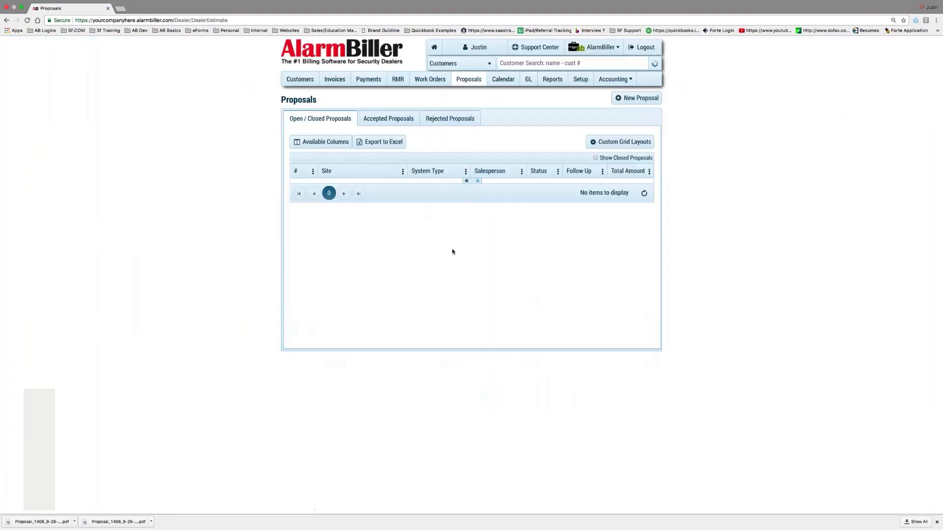
left_click(295, 172)
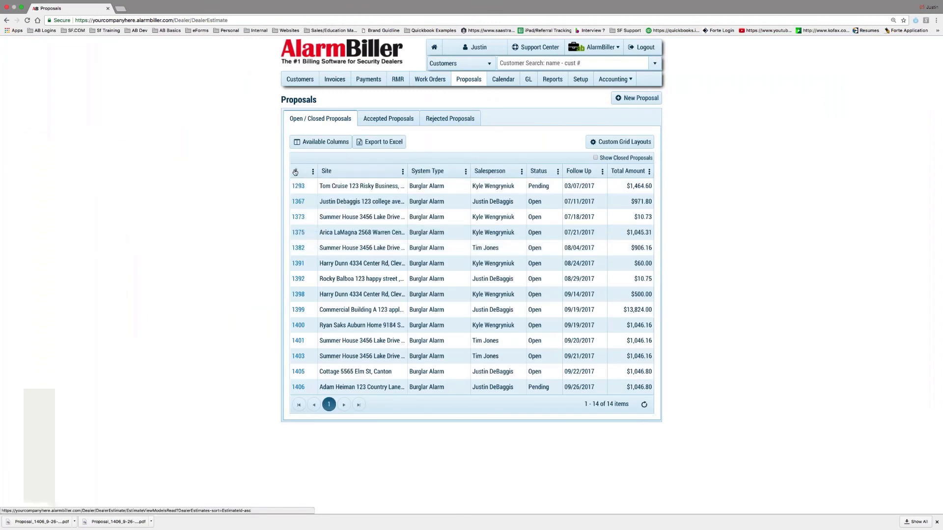
left_click(294, 171)
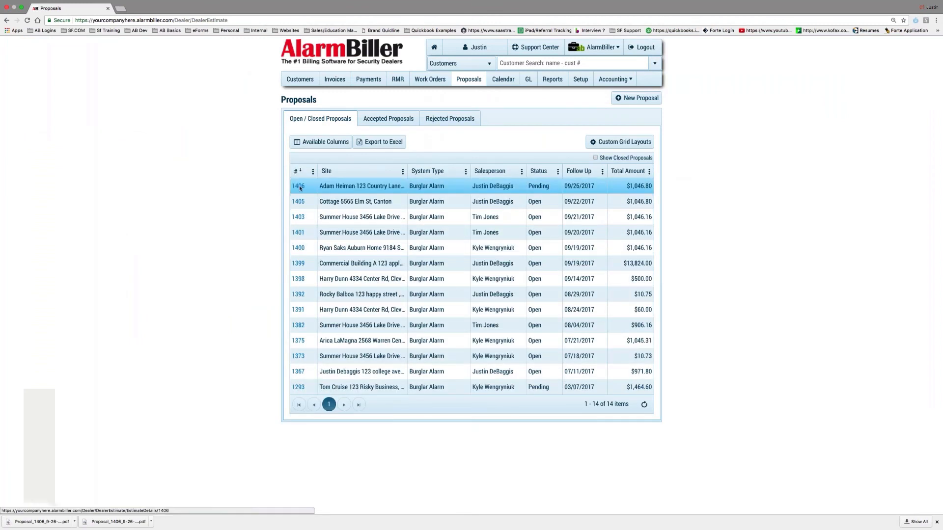
left_click(298, 185)
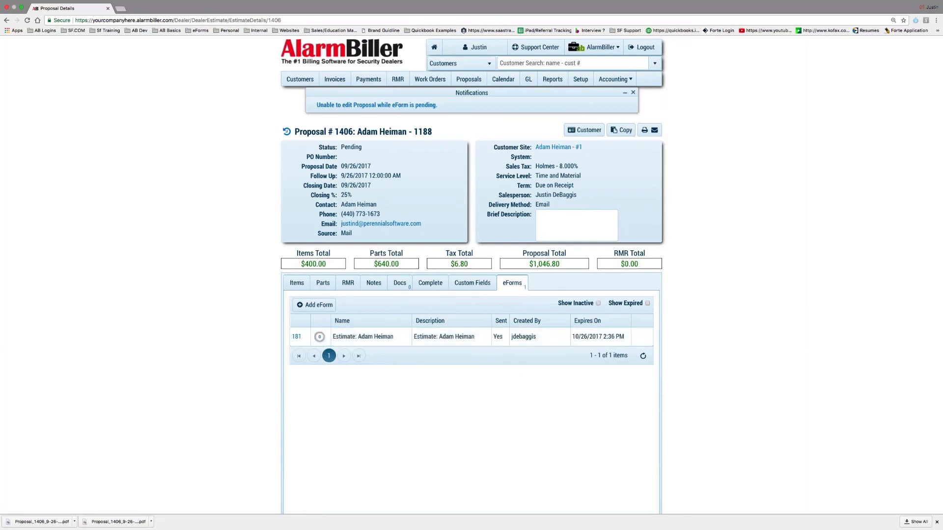
- Confirm the eForm shows Sent: Yes, then switch to the desktop and restore the Outlook message
left_click(296, 283)
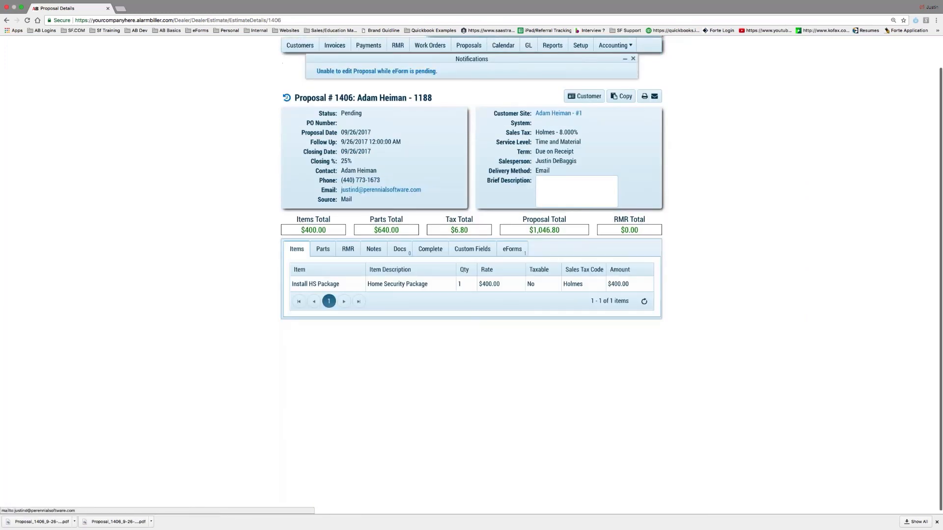
left_click(521, 285)
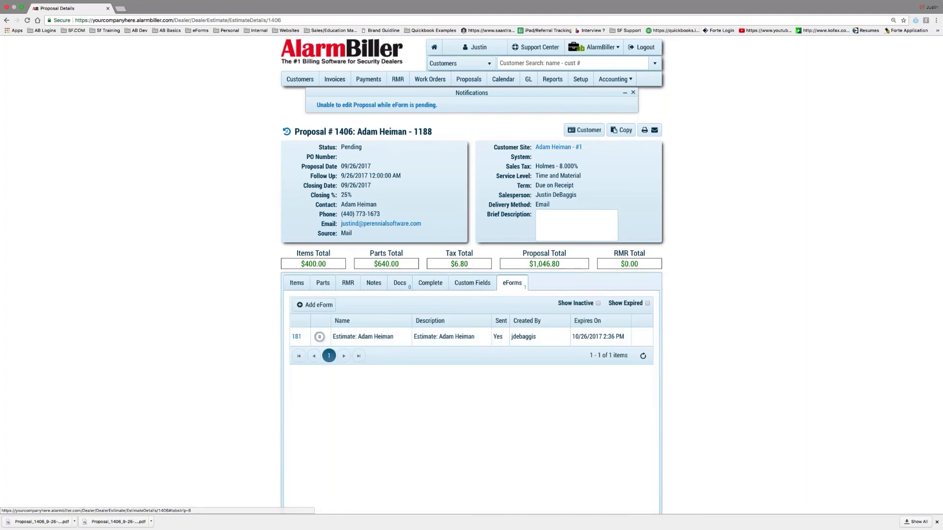
double_click(495, 336)
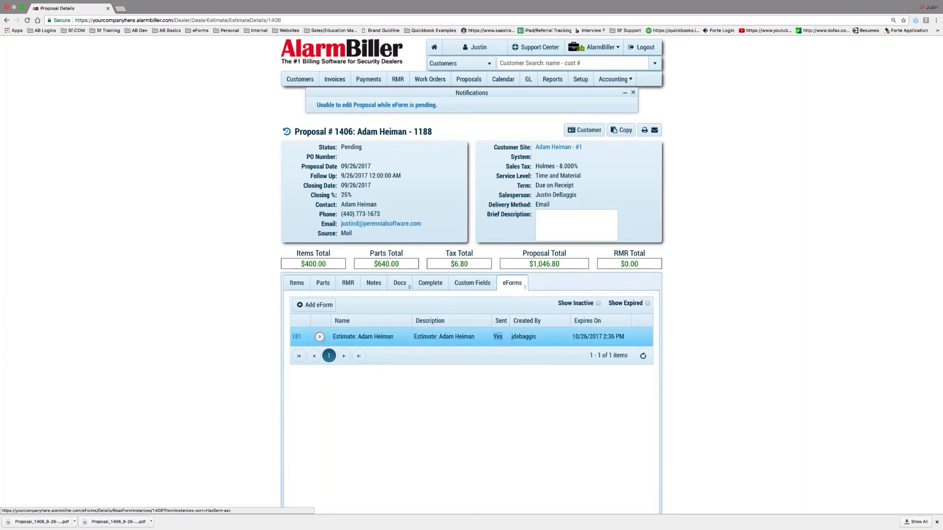
key("ctrl+Left")
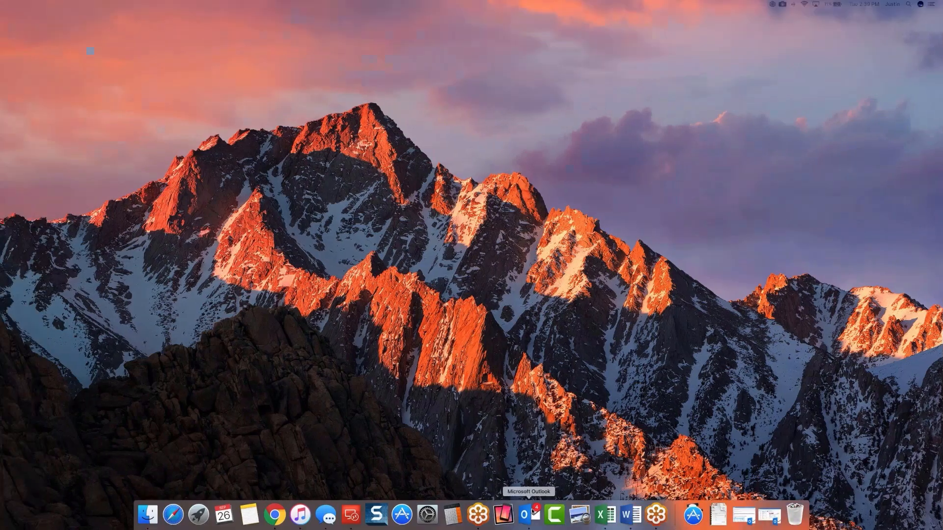
left_click(540, 514)
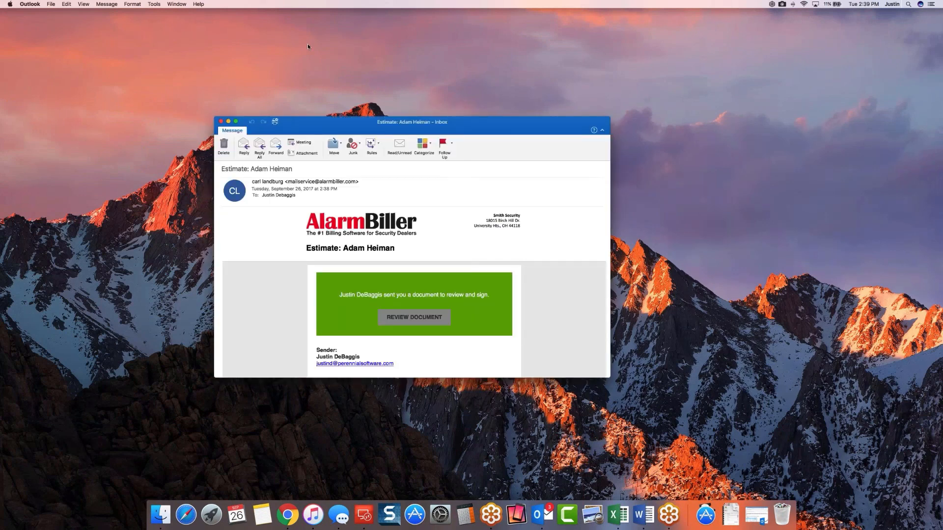
- Maximise the received AlarmBiller 'Estimate' signing email in Outlook
double_click(421, 122)
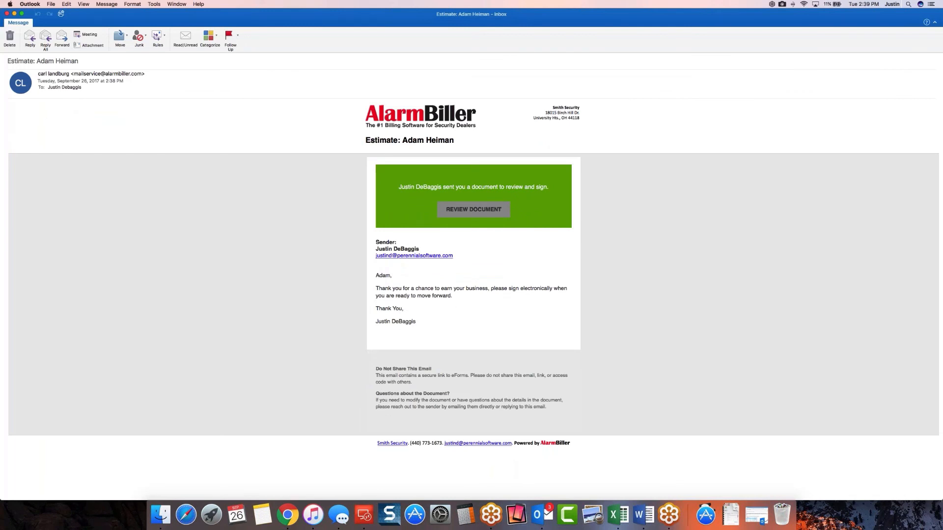
- Open the signing page from the email, accept the electronic signature terms, and review the estimate
left_click(479, 210)
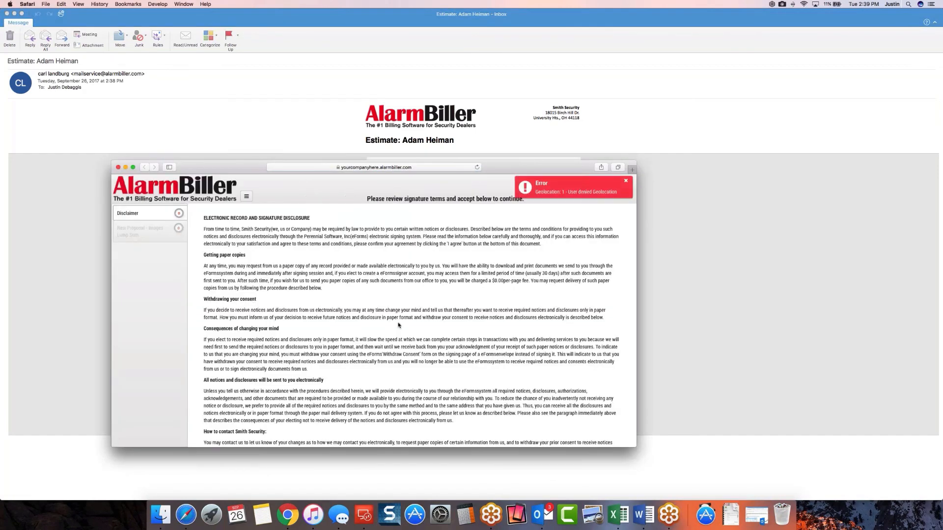
scroll(410, 303, "down", 10)
left_click(428, 436)
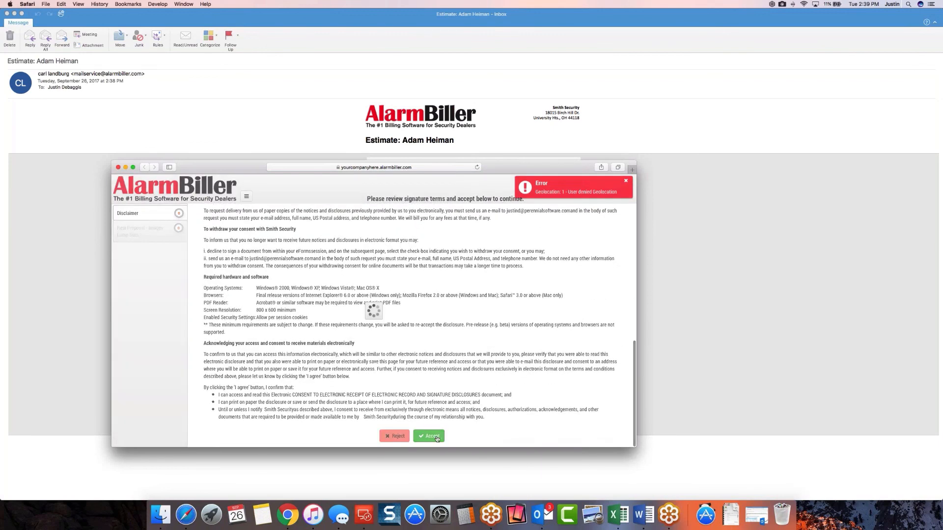
scroll(275, 294, "down", 5)
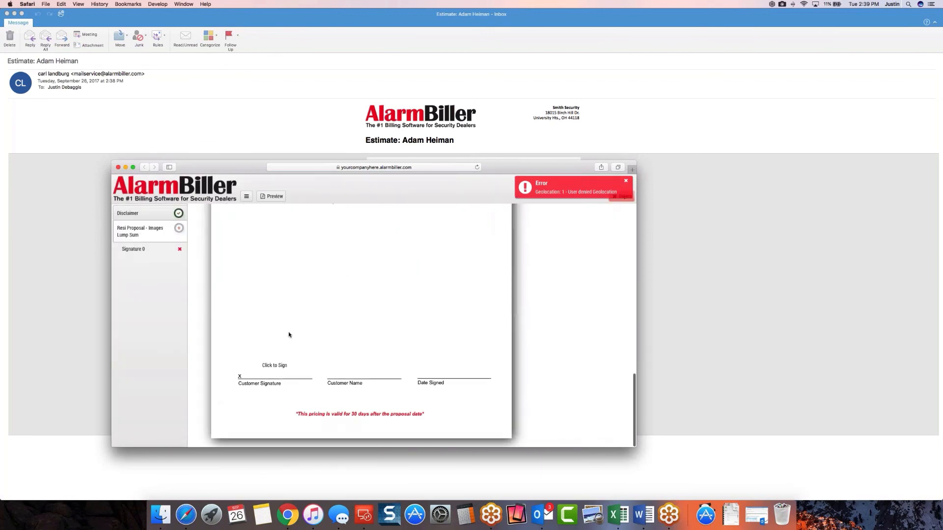
scroll(290, 337, "up", 6)
scroll(290, 337, "up", 5)
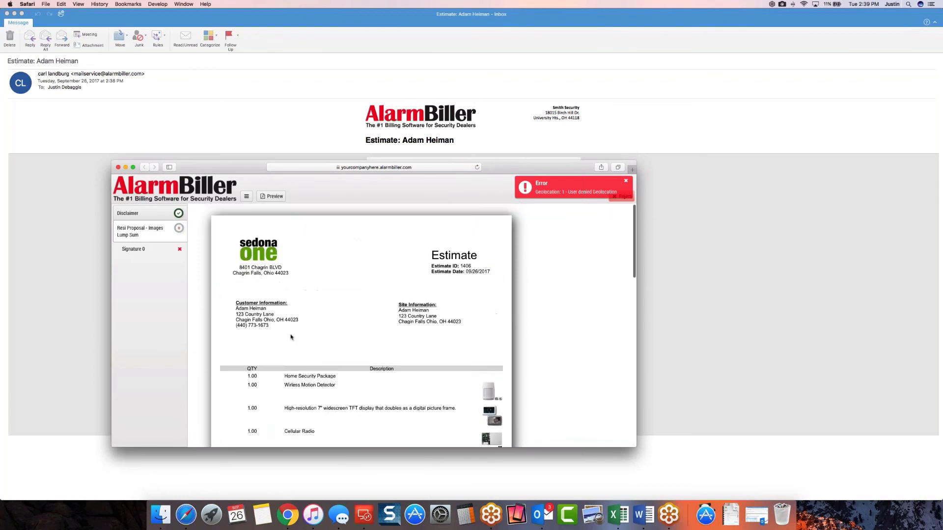
scroll(290, 337, "down", 10)
- Sign the Customer Signature line with a typed script-font signature and accept the estimate
left_click(272, 368)
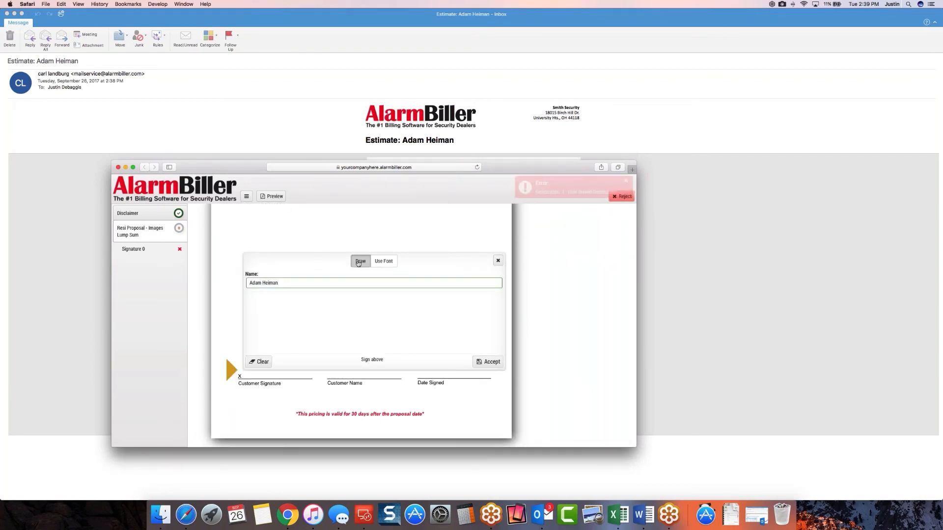
left_click_drag(313, 334, 404, 333)
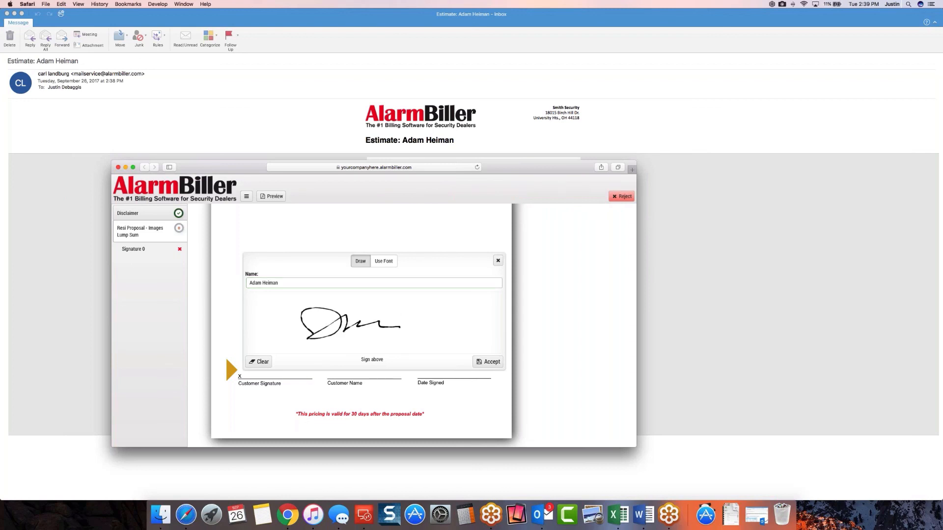
left_click(383, 261)
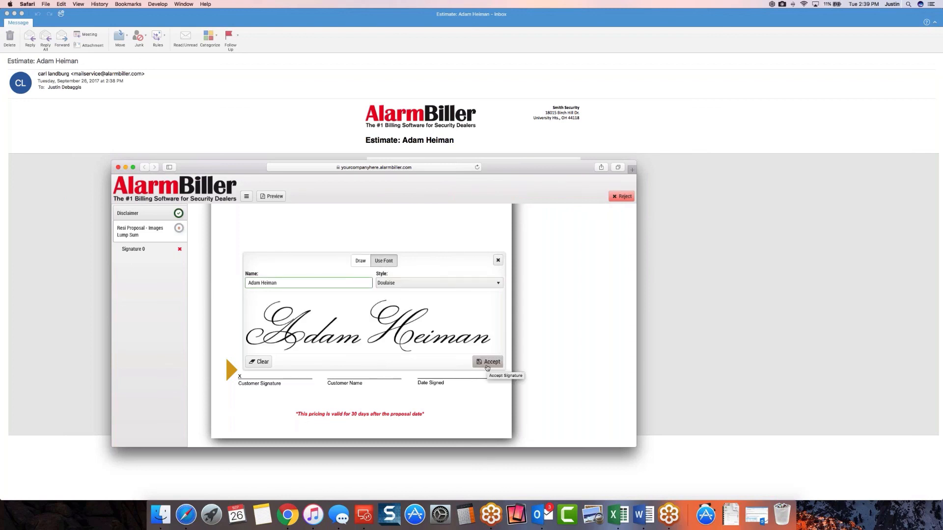
left_click(487, 363)
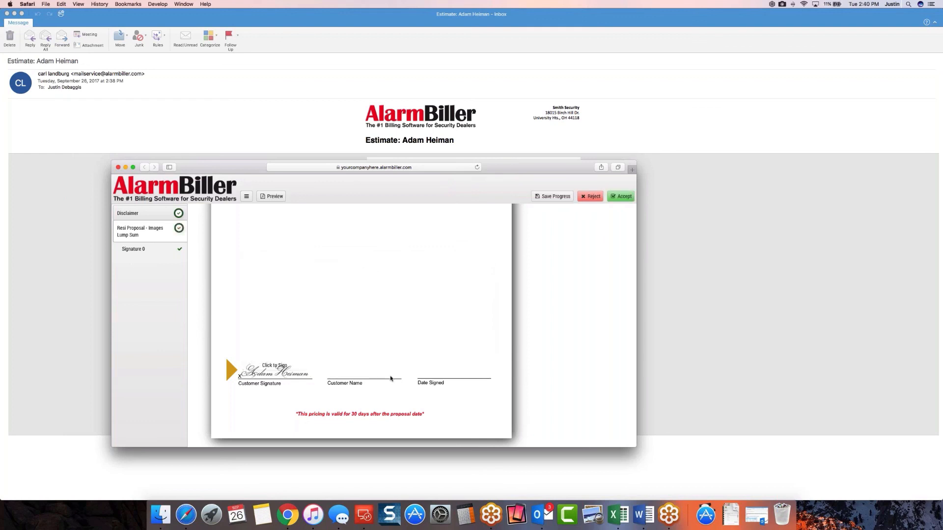
left_click(618, 197)
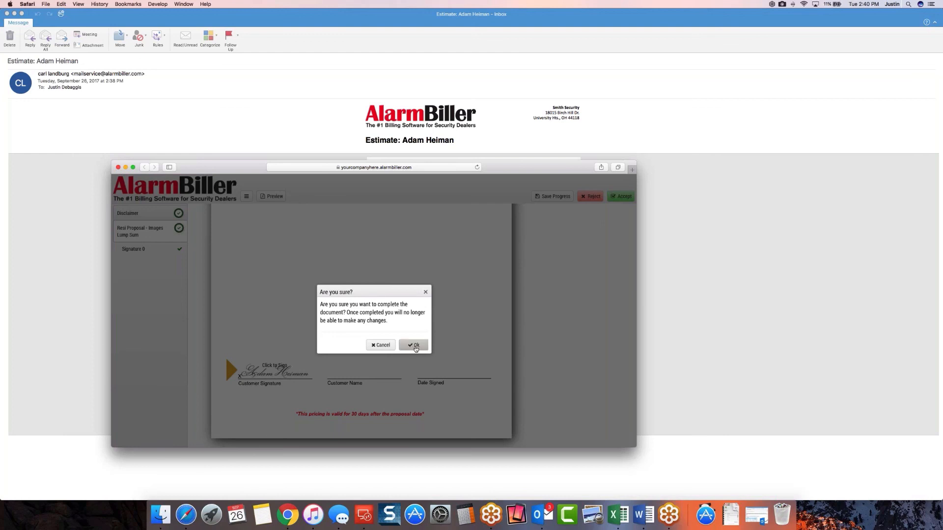
- Confirm completing the document and highlight the signature, customer name and signing date lines
left_click(416, 346)
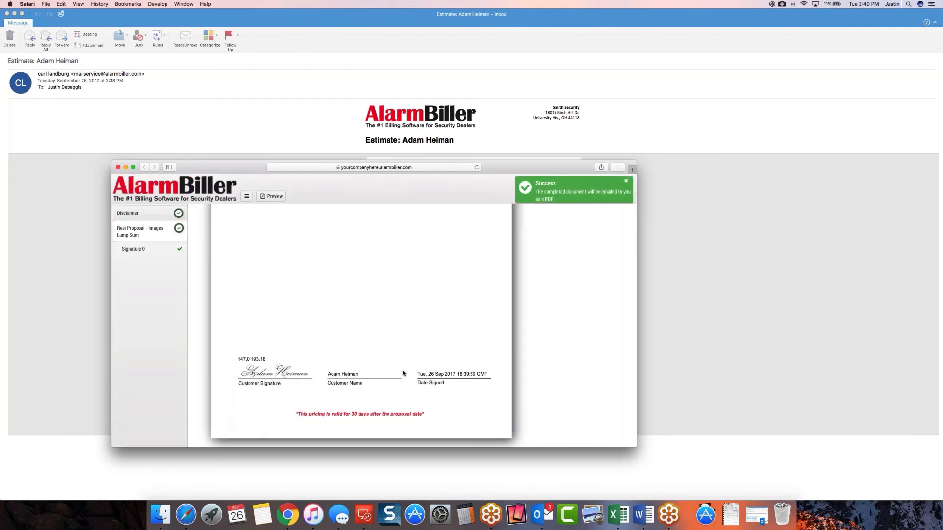
left_click_drag(352, 379, 238, 358)
left_click_drag(328, 374, 358, 375)
left_click_drag(415, 376, 489, 380)
left_click(483, 391)
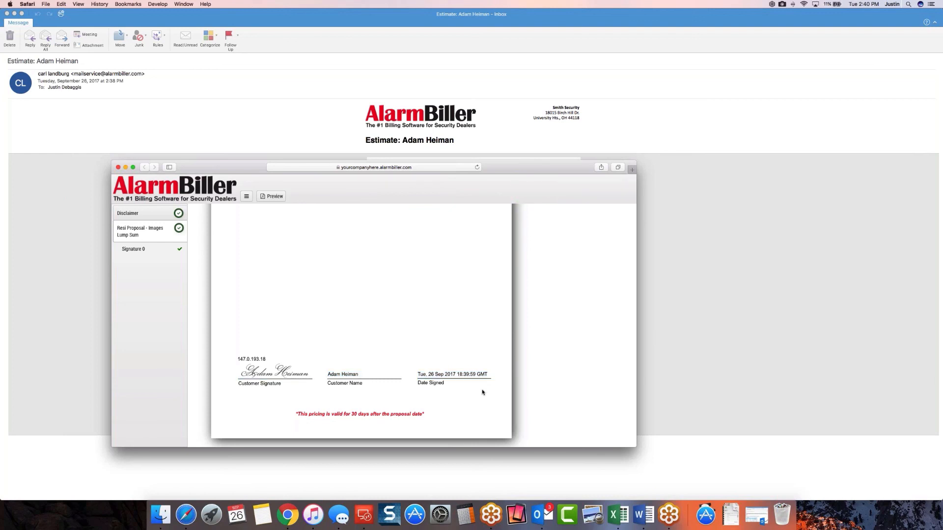
- Scroll through the signed estimate preview, then close the Safari preview window
scroll(483, 390, "up", 15)
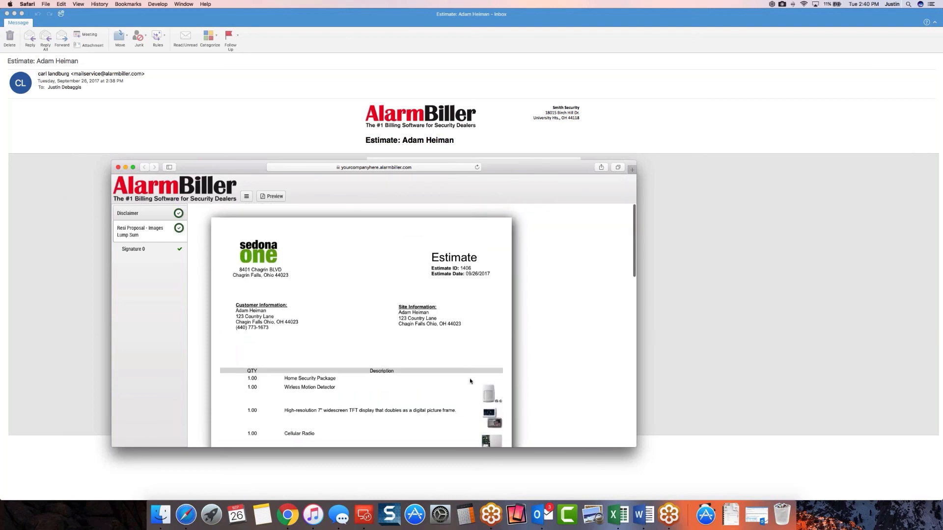
scroll(308, 225, "down", 10)
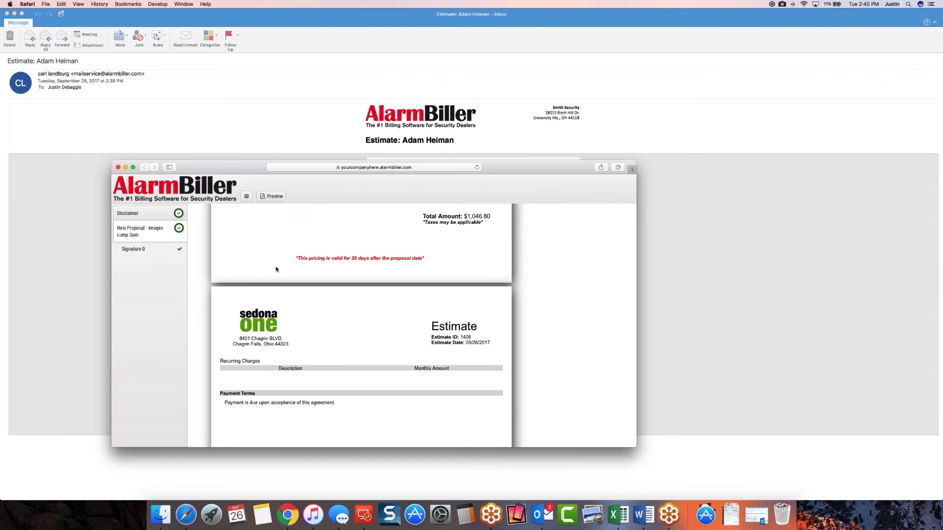
scroll(275, 267, "up", 10)
left_click(118, 167)
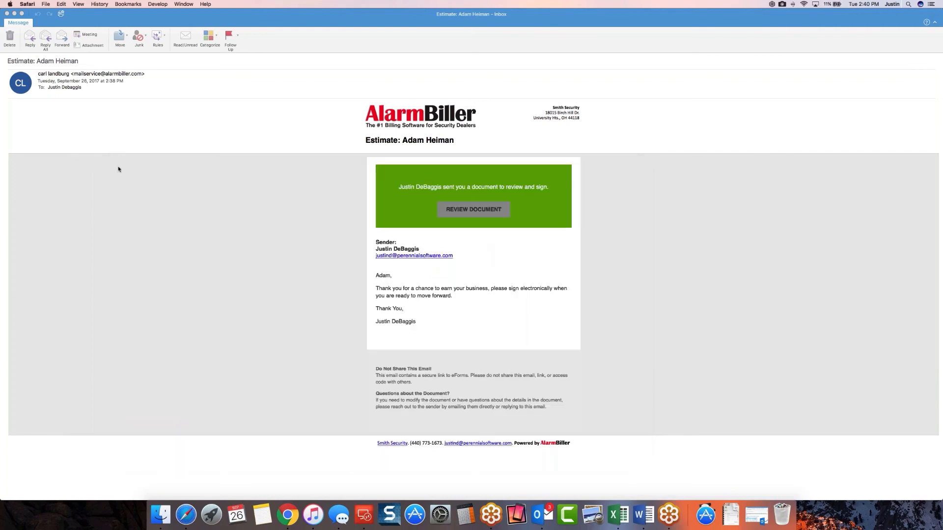
- Back in AlarmBiller, reload proposal 1406 and verify its Accepted status and eForms list
left_click(7, 13)
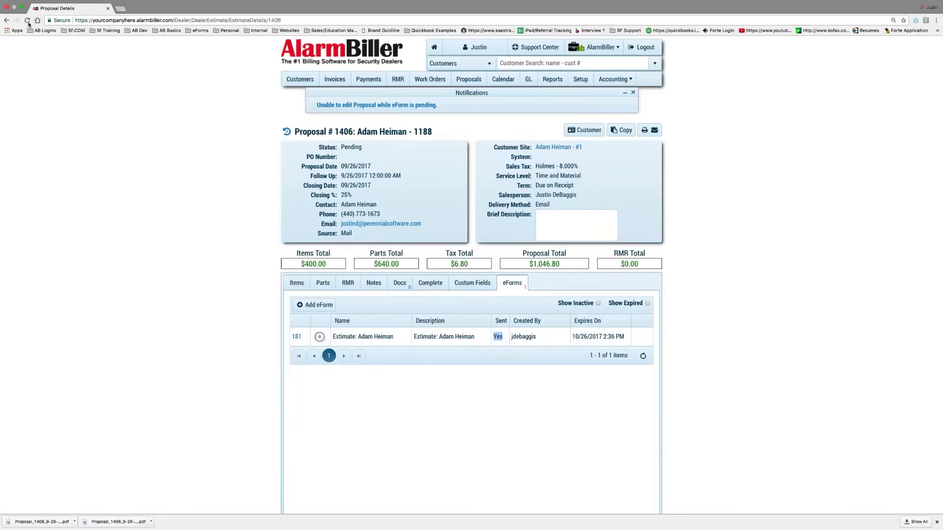
left_click(27, 20)
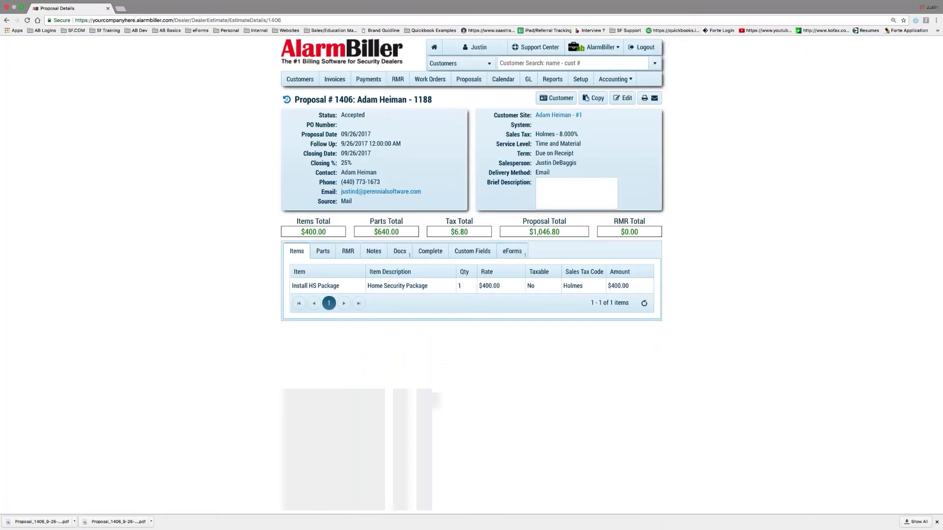
left_click_drag(366, 114, 344, 115)
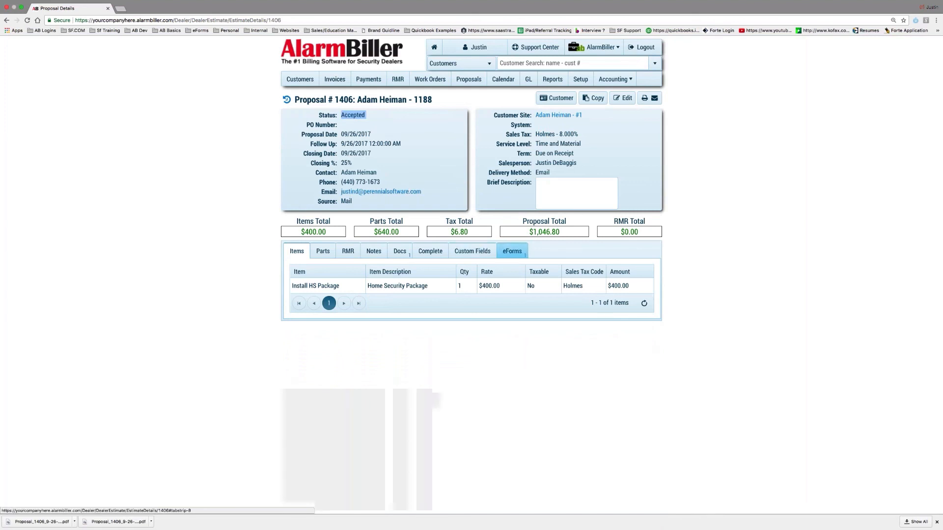
left_click(513, 256)
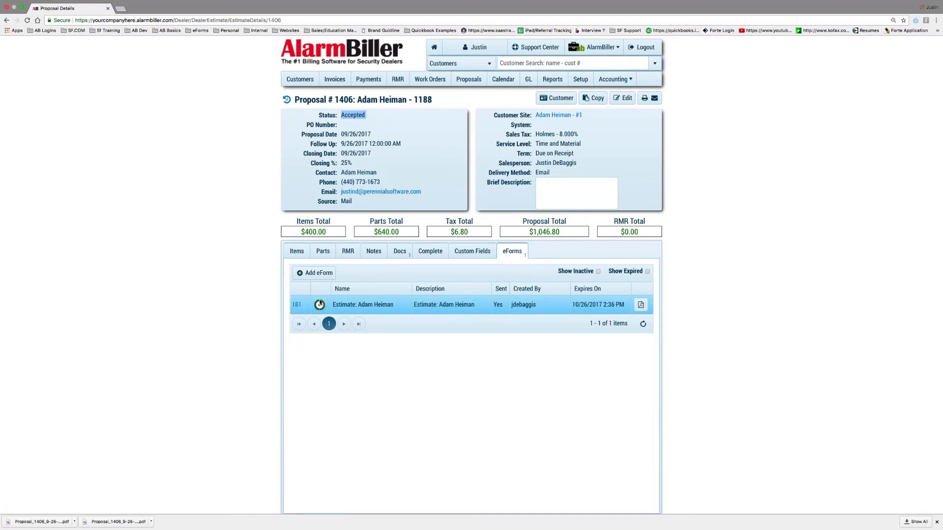
- Download and open the signed Estimate PDF from the customer's Utilities documents
left_click(565, 101)
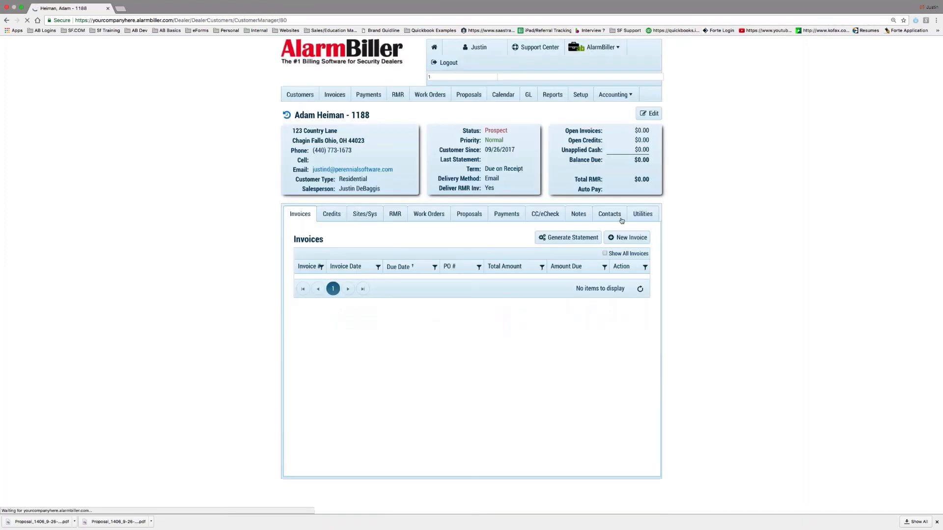
left_click(611, 199)
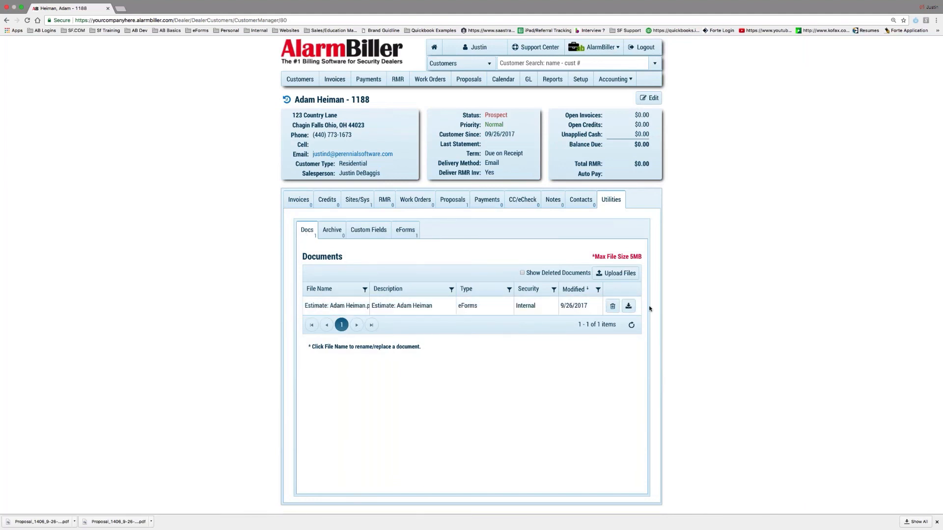
left_click(628, 307)
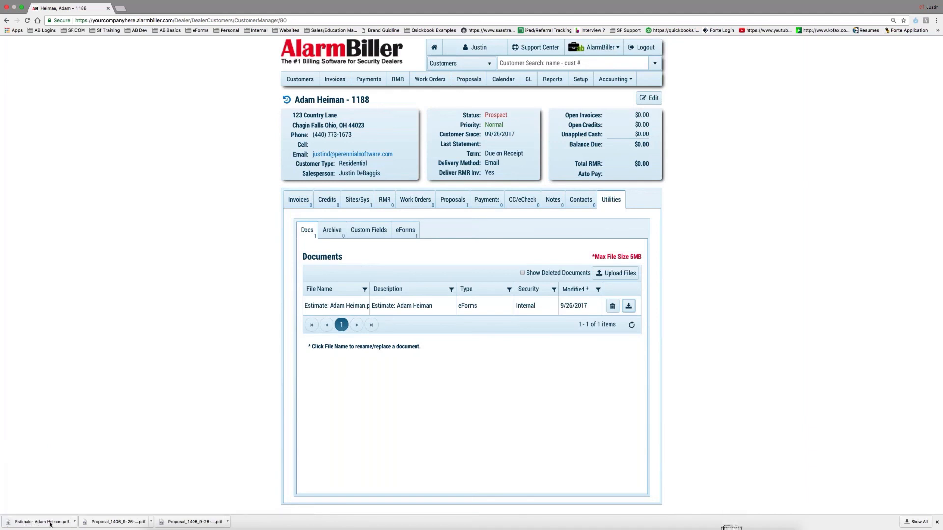
left_click(48, 522)
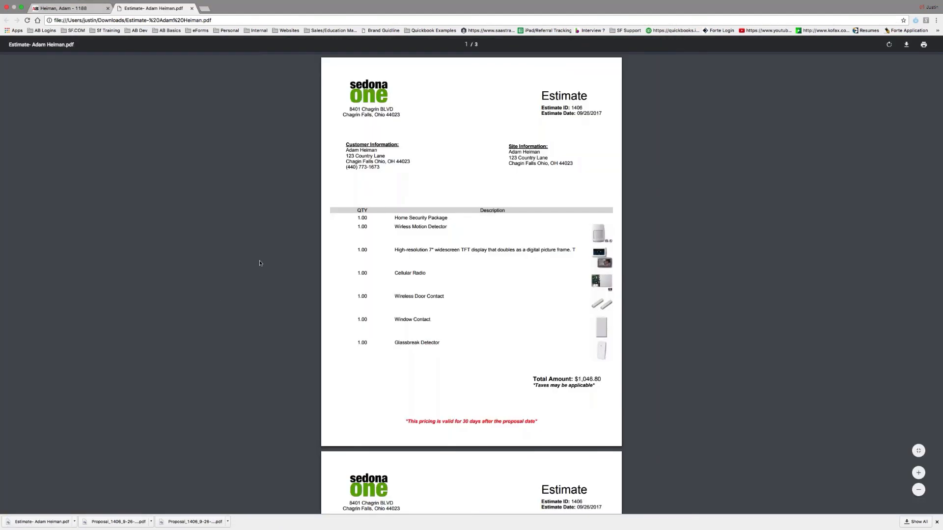
- Review the signed PDF through its Signing Certificate page, then return to the customer's eForms list
scroll(292, 262, "down", 10)
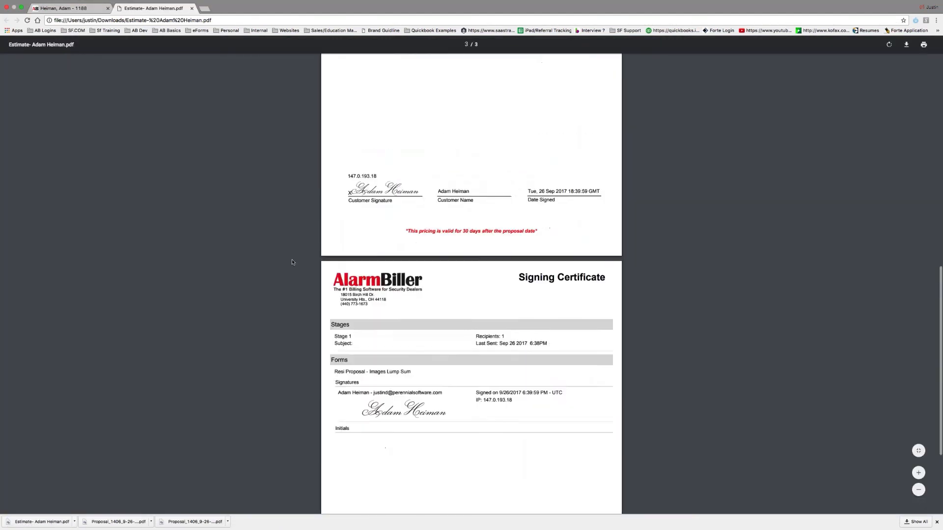
scroll(292, 262, "up", 10)
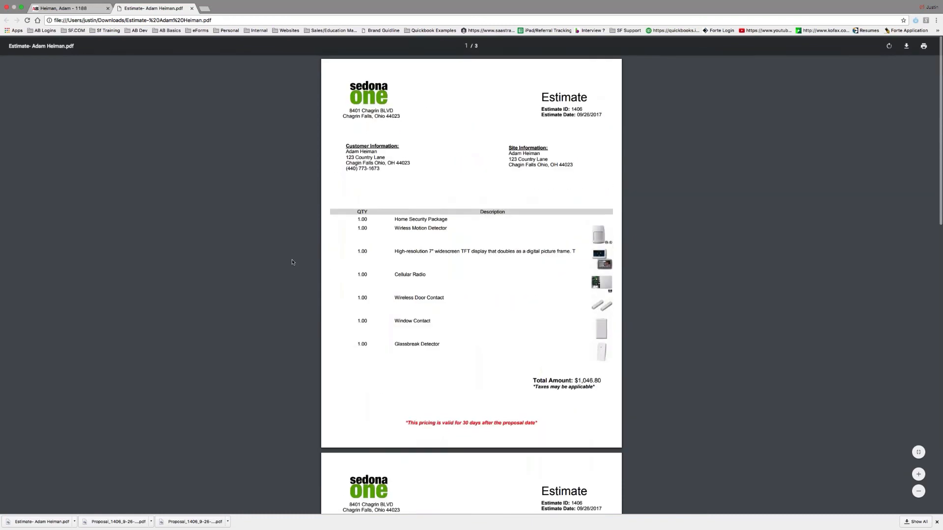
scroll(292, 262, "down", 15)
scroll(292, 262, "down", 4)
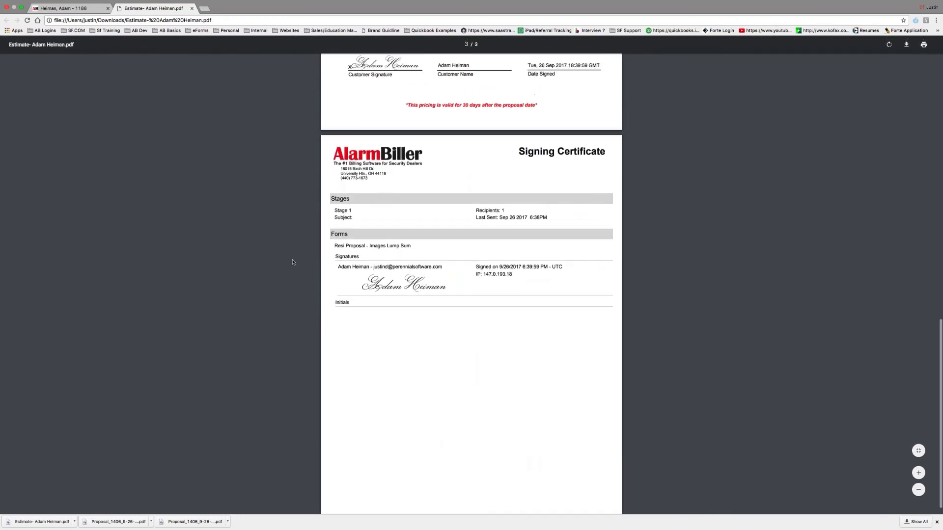
scroll(409, 314, "up", 10)
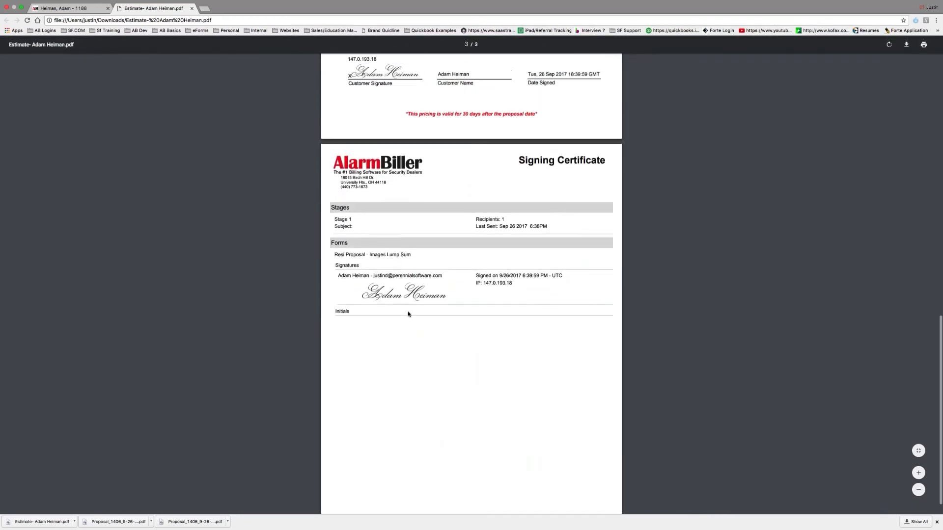
scroll(408, 315, "up", 5)
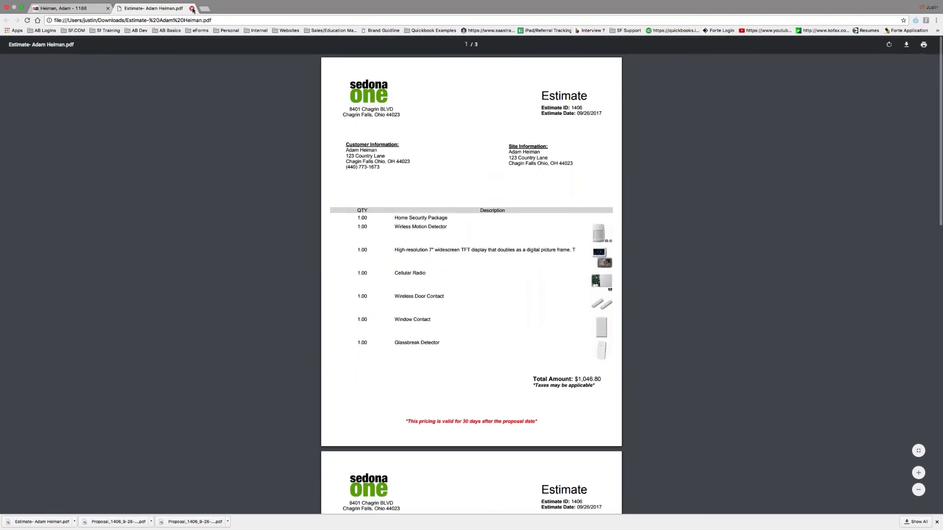
key("super+w")
left_click(405, 230)
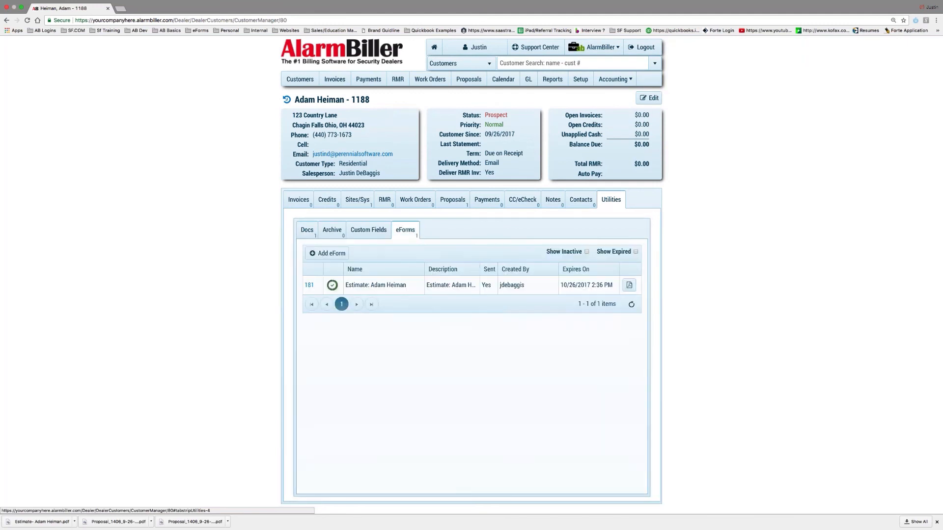
- View eForm 181's details, confirm it under Complete Forms, and reopen form 181
left_click(313, 290)
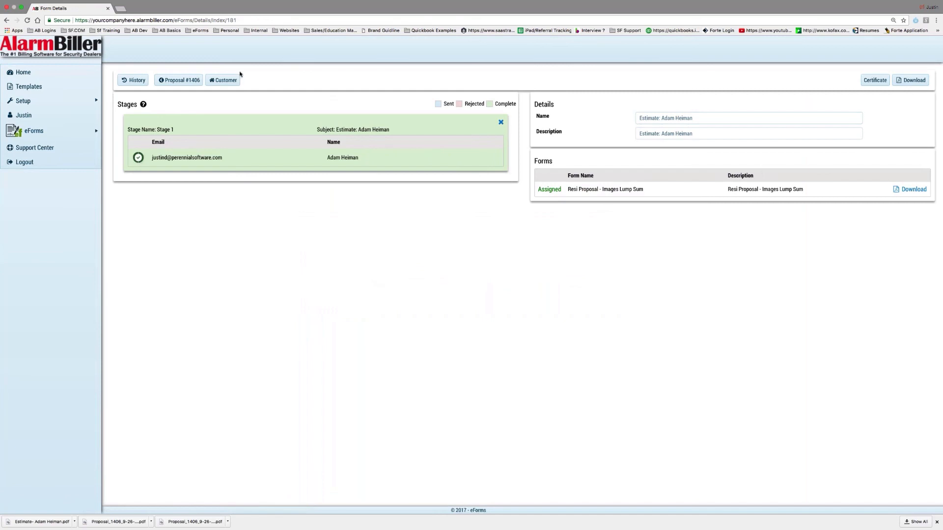
left_click(40, 77)
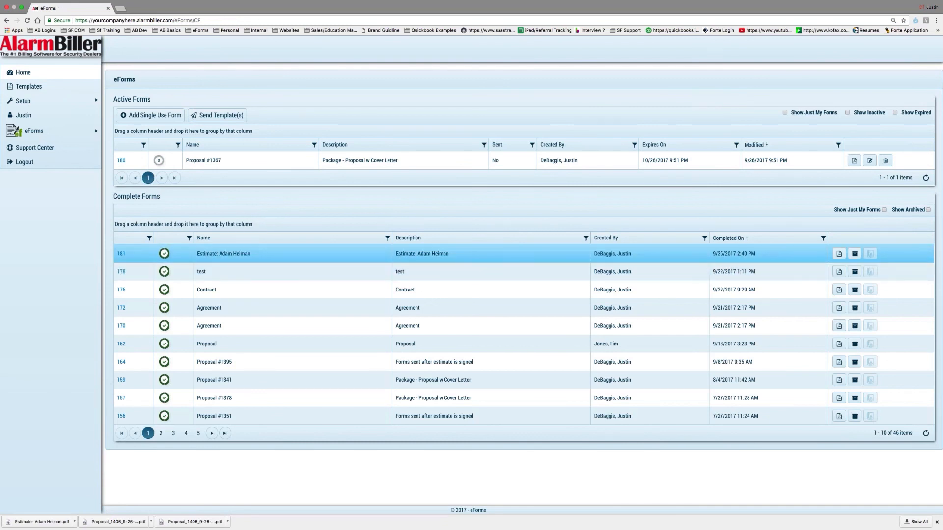
left_click(119, 255)
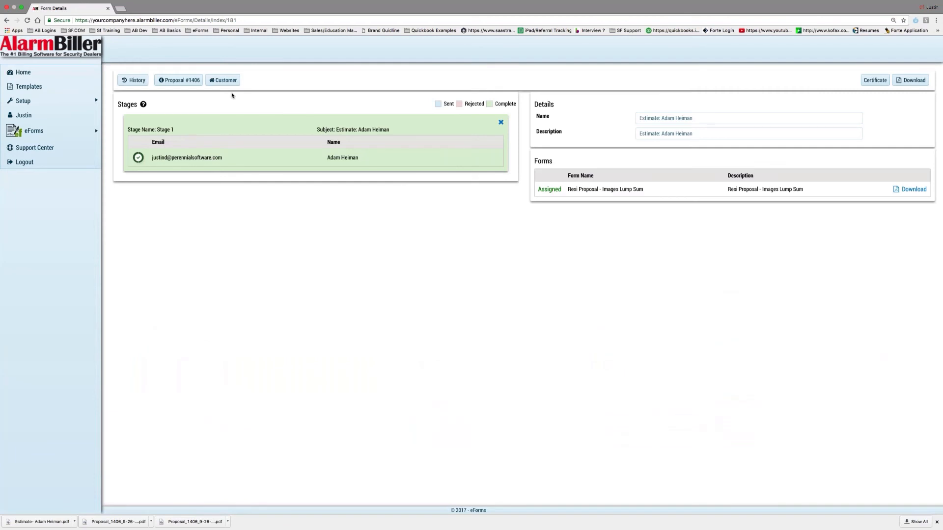
- Check proposal 1406's eForms, then sort Accepted Proposals by number, highest first
left_click(199, 84)
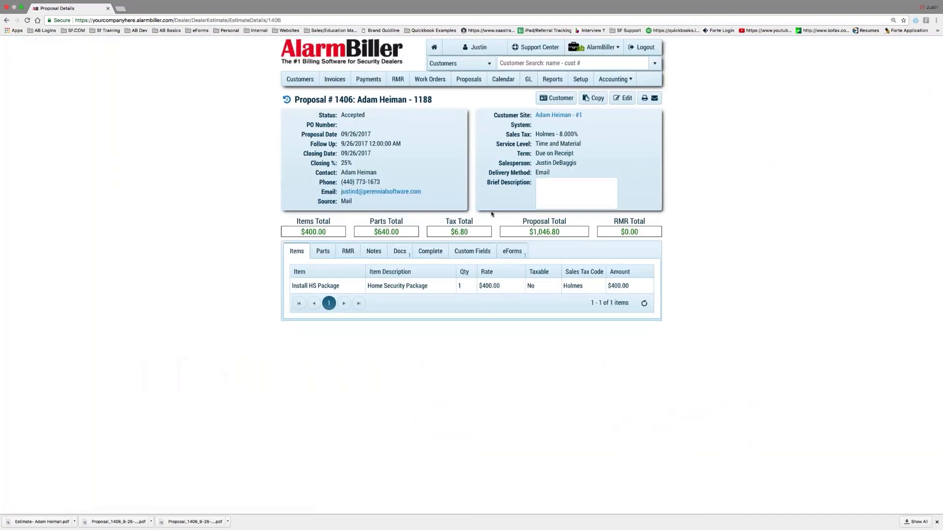
left_click(521, 256)
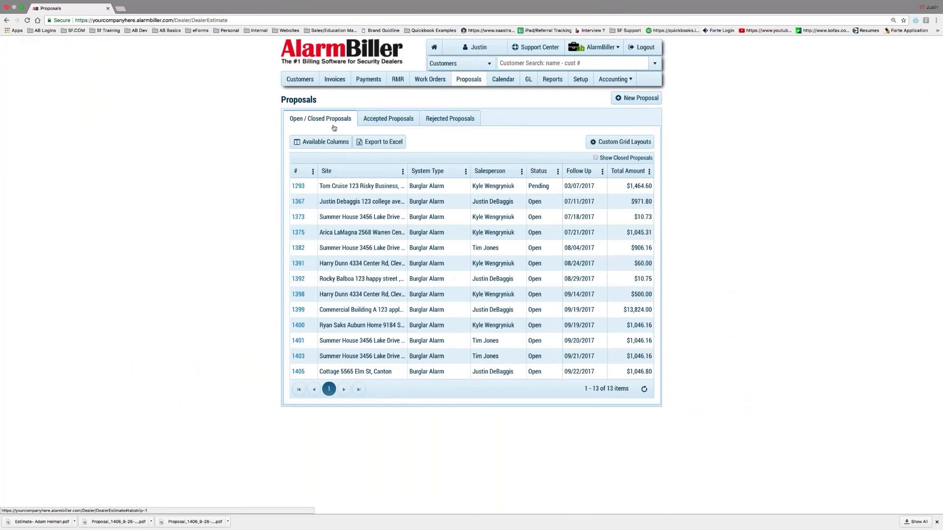
left_click(369, 121)
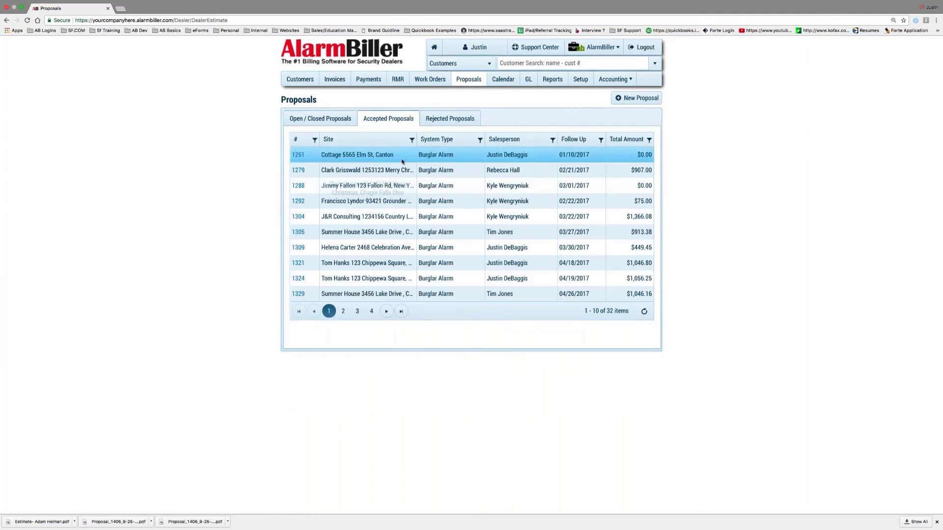
left_click(297, 142)
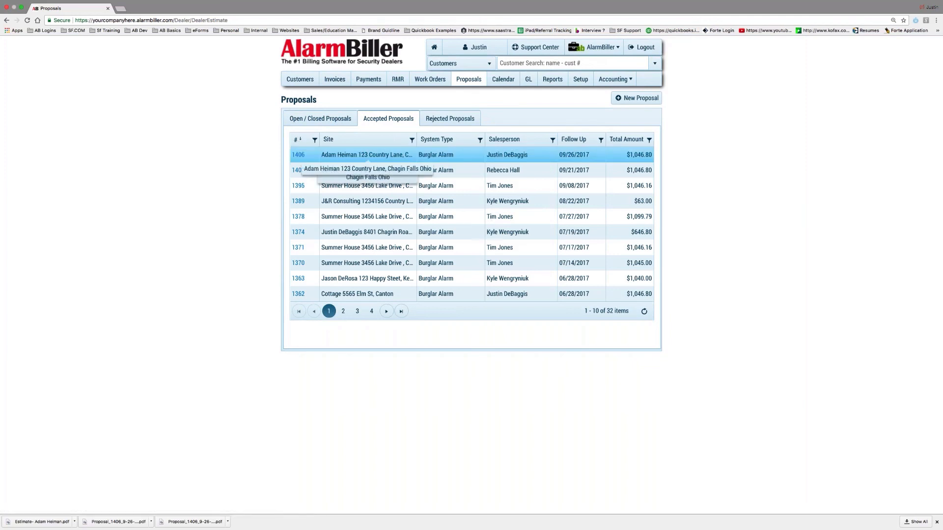